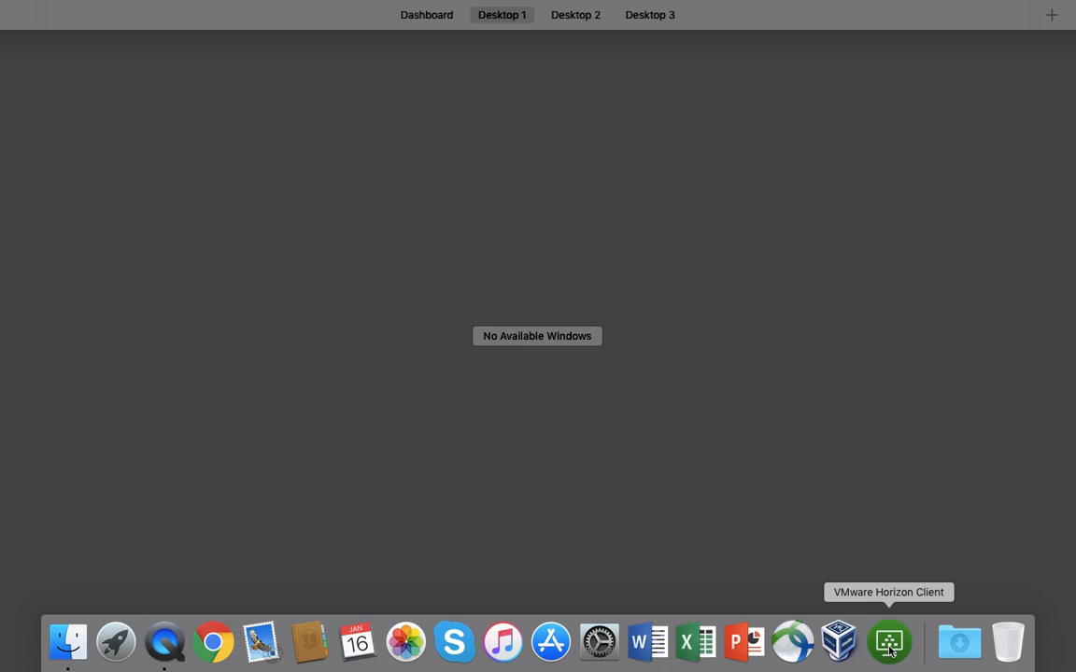
# Start the remote R x64 3.4.2 application from VMware Horizon Client
pyautogui.click(890, 650)
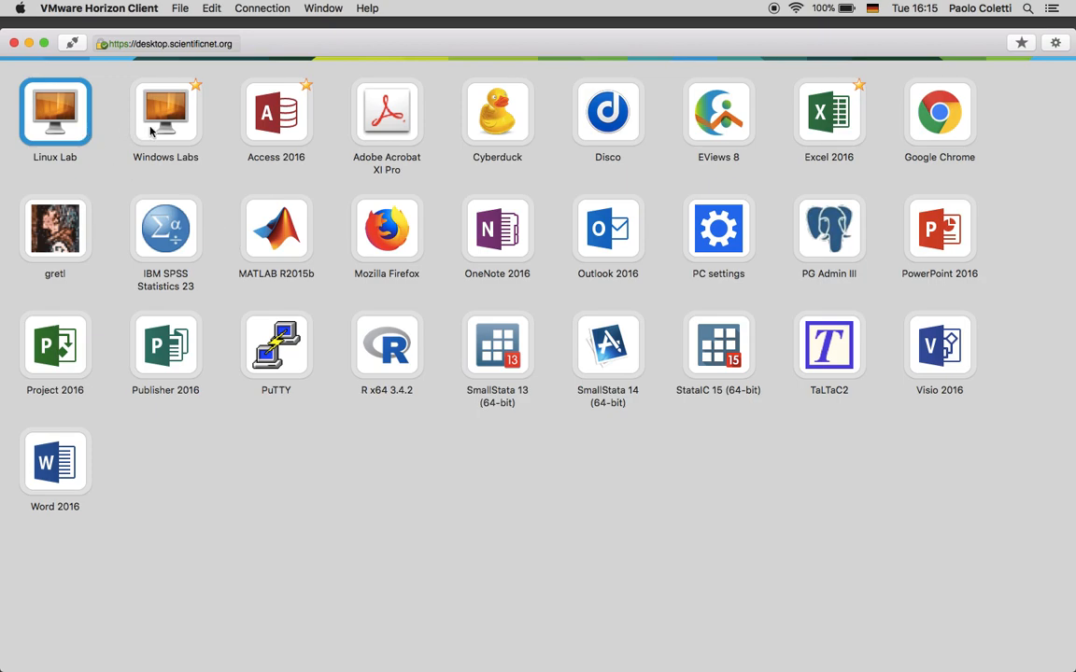
pyautogui.doubleClick(383, 338)
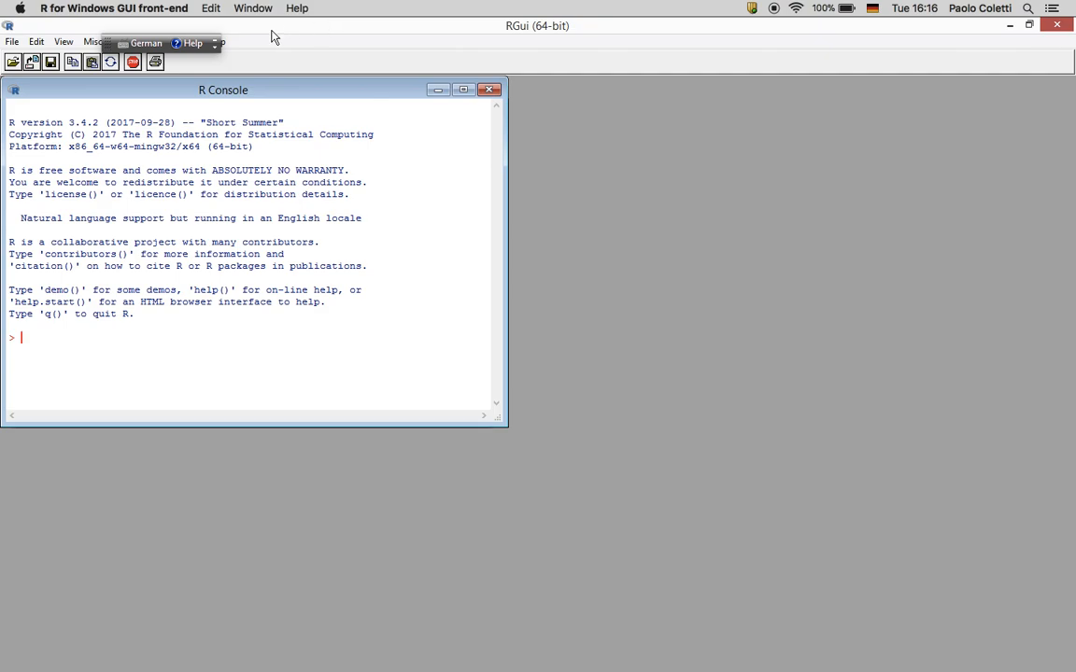
# Maximize the RGui window and load the Rcmdr package
pyautogui.doubleClick(115, 27)
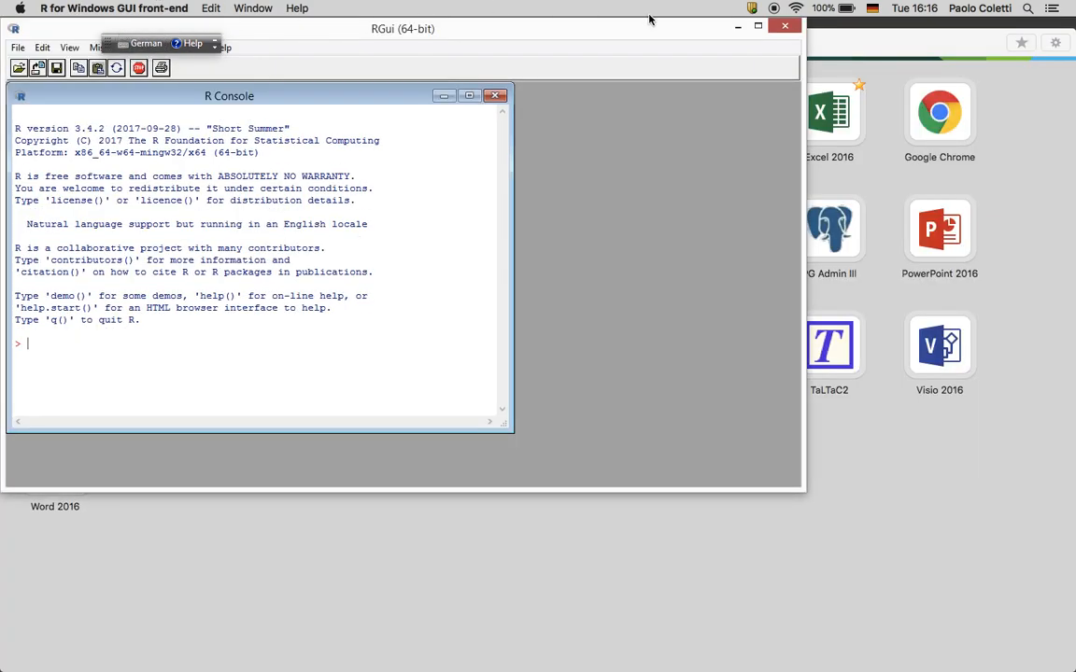
pyautogui.click(759, 28)
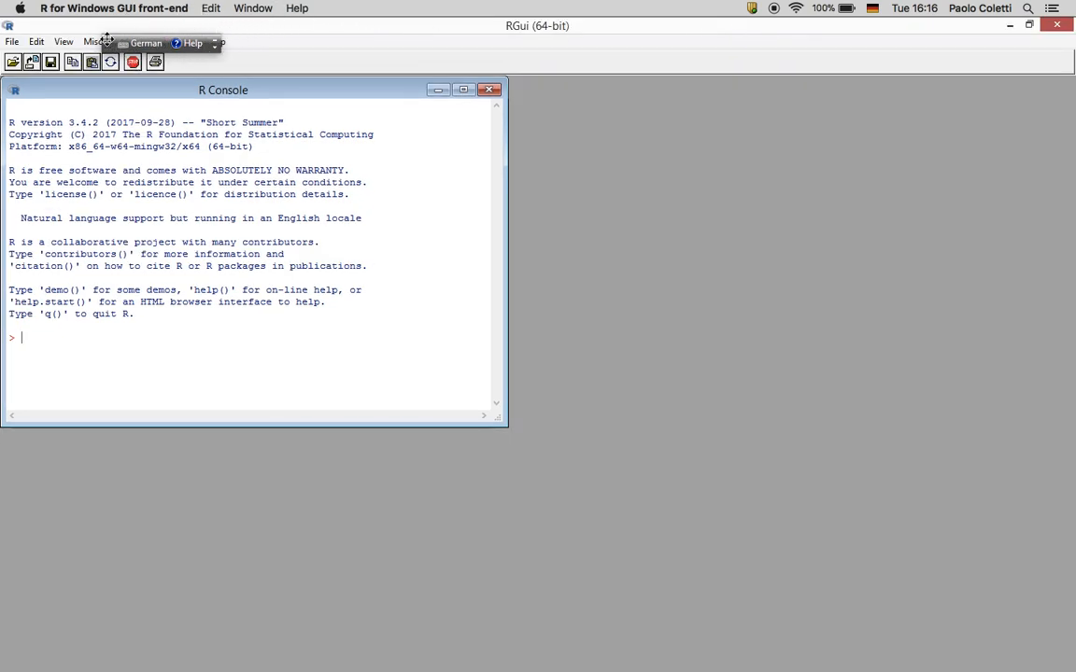
pyautogui.moveTo(273, 17); pyautogui.dragTo(549, 47)
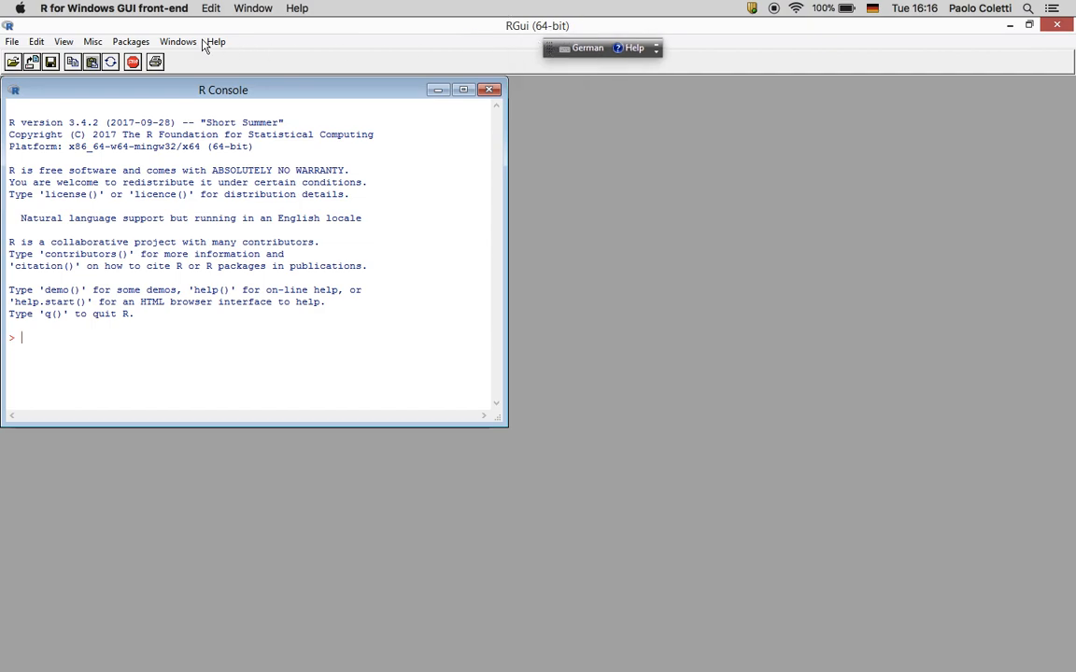
pyautogui.click(134, 43)
pyautogui.click(130, 59)
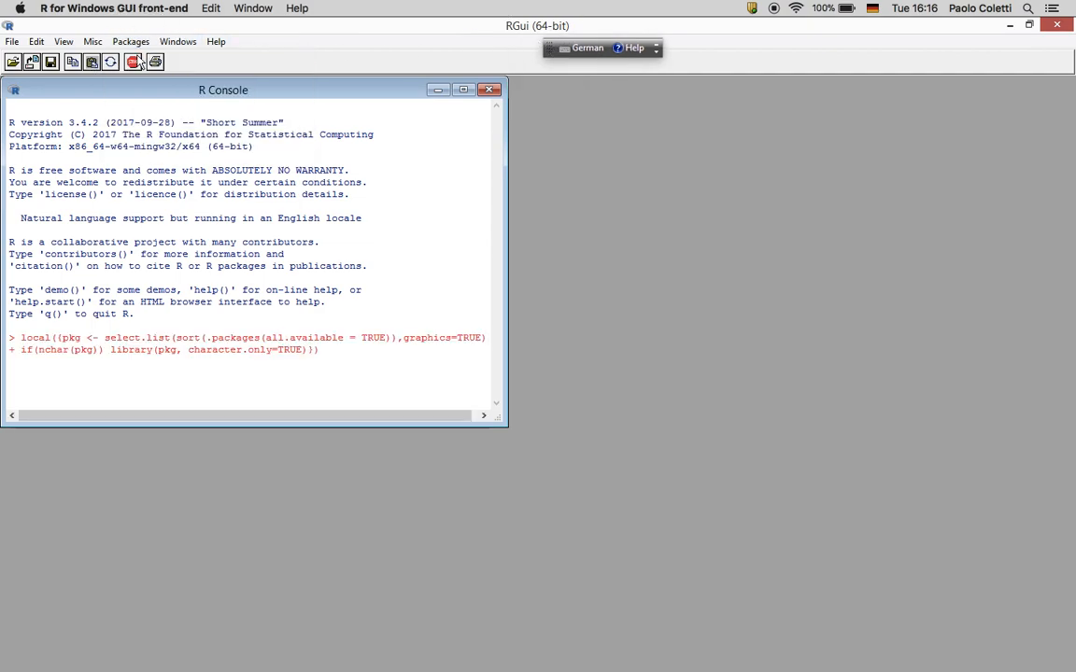
pyautogui.click(585, 300)
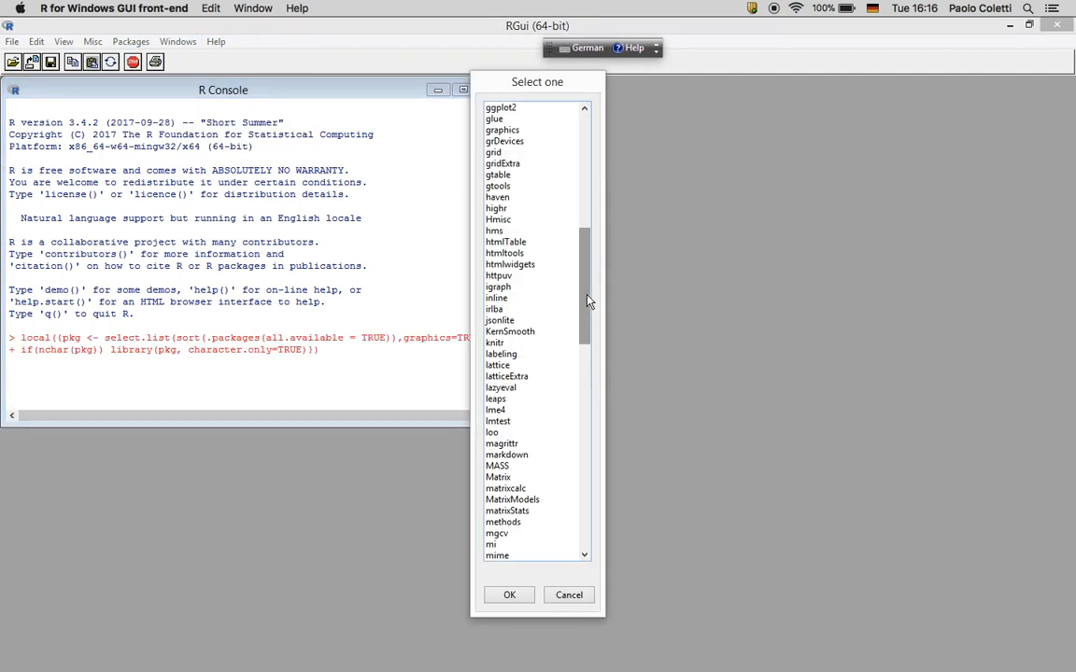
pyautogui.click(588, 392)
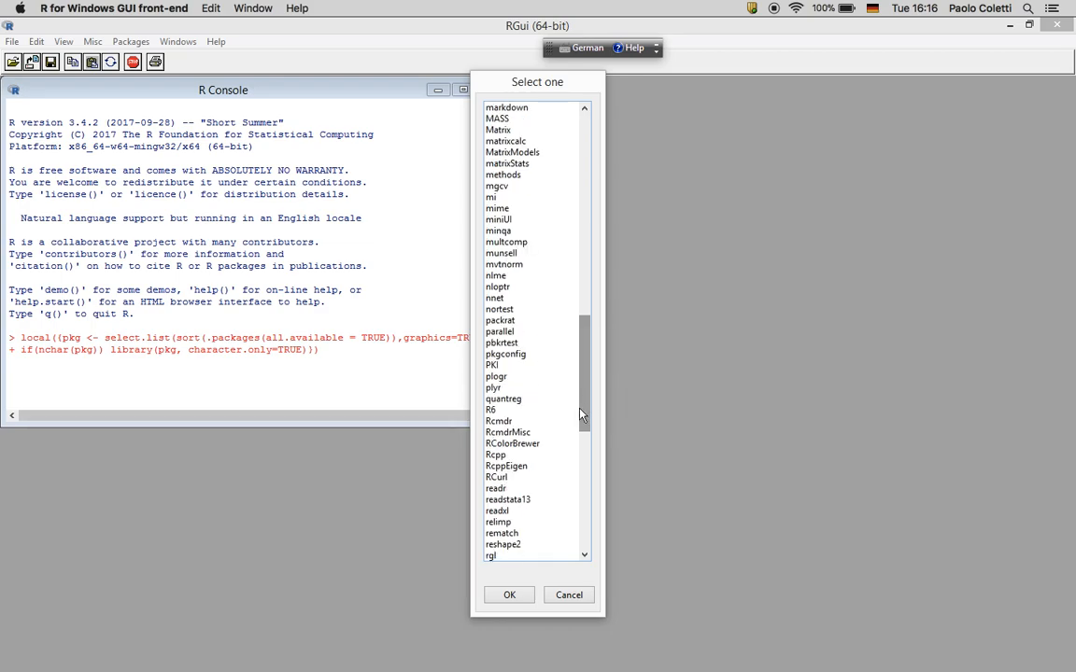
pyautogui.click(504, 422)
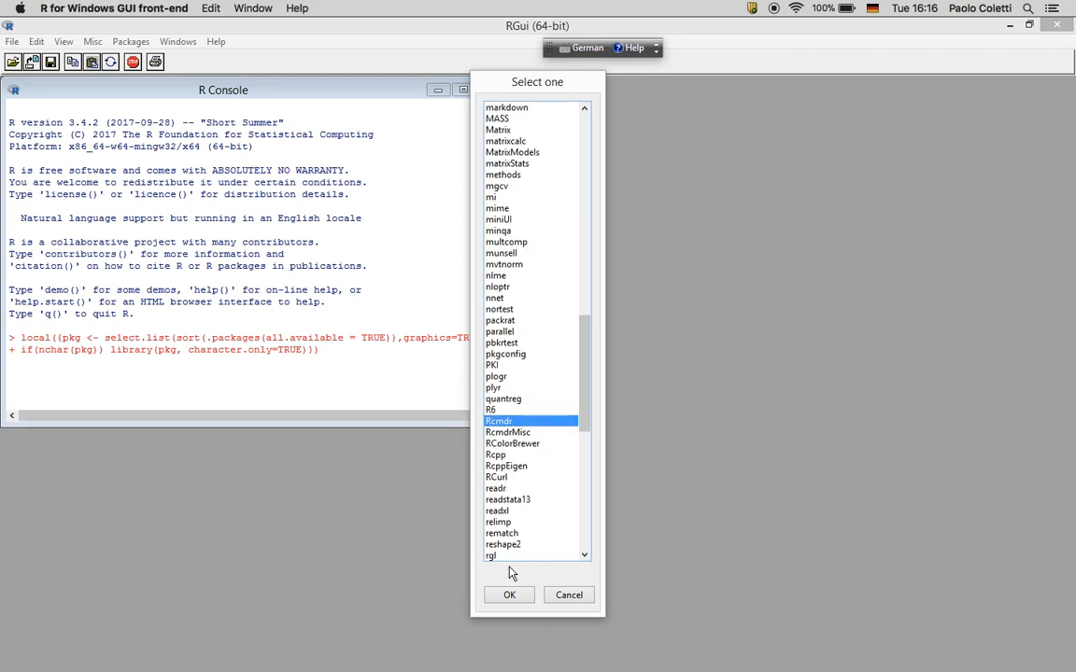
pyautogui.click(509, 596)
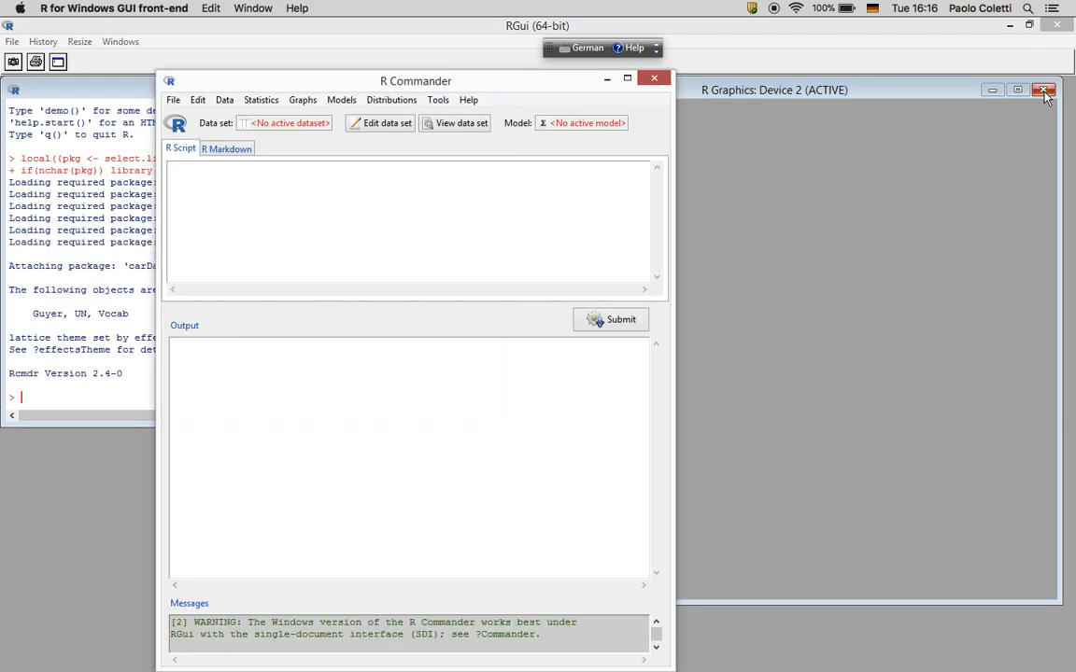
# Close the empty graphics window and bring R Commander up full screen
pyautogui.click(1043, 90)
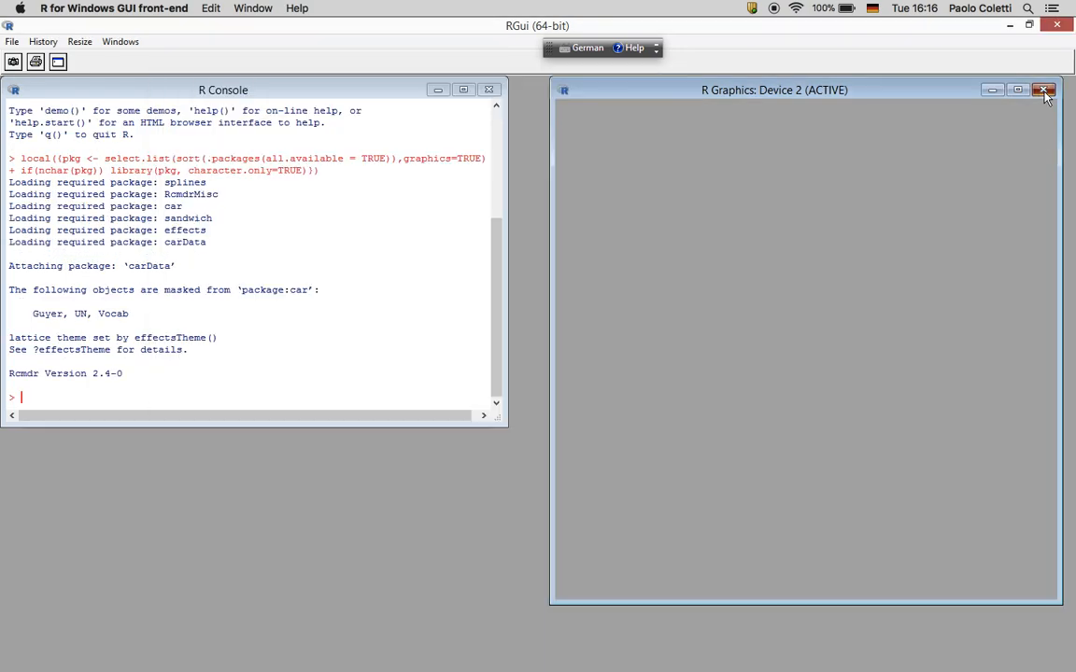
pyautogui.moveTo(682, 665)
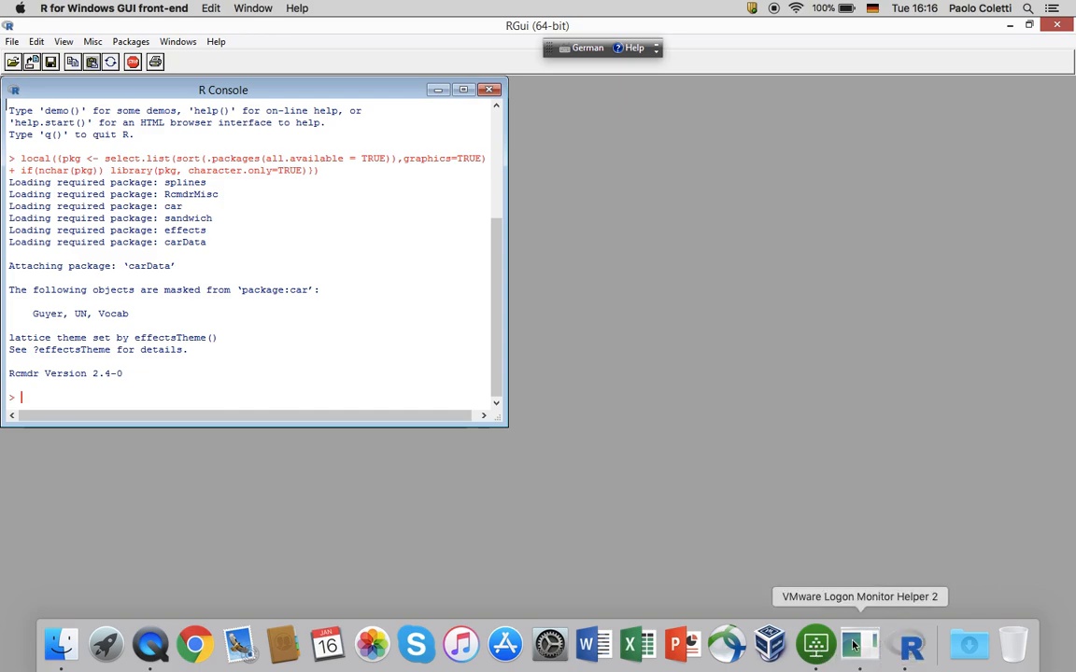
pyautogui.click(815, 644)
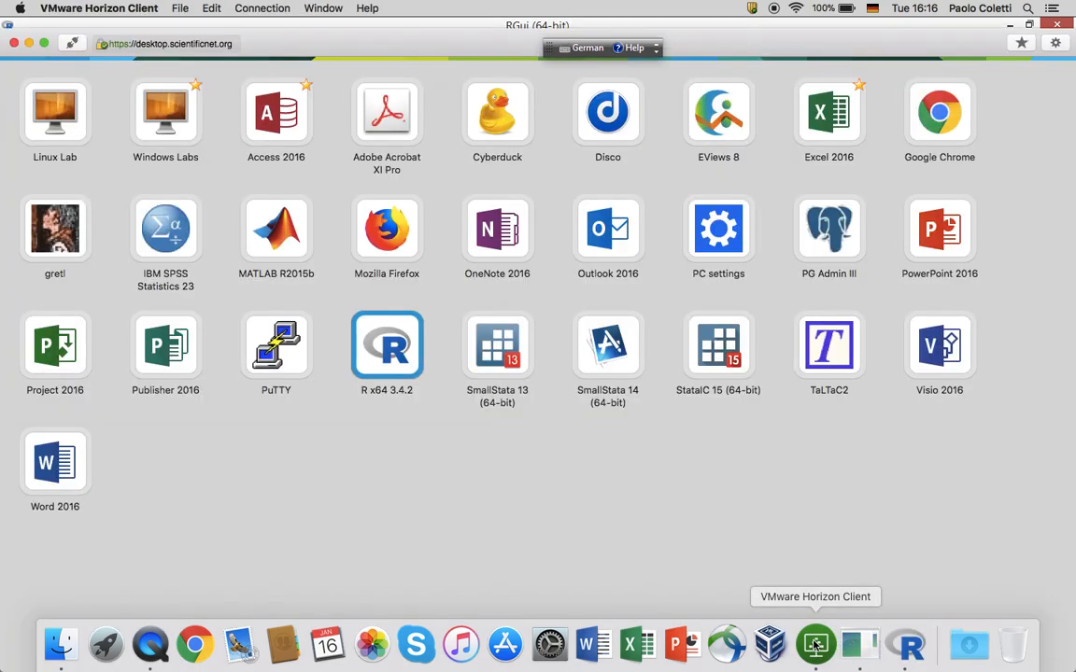
pyautogui.click(873, 646)
pyautogui.click(920, 645)
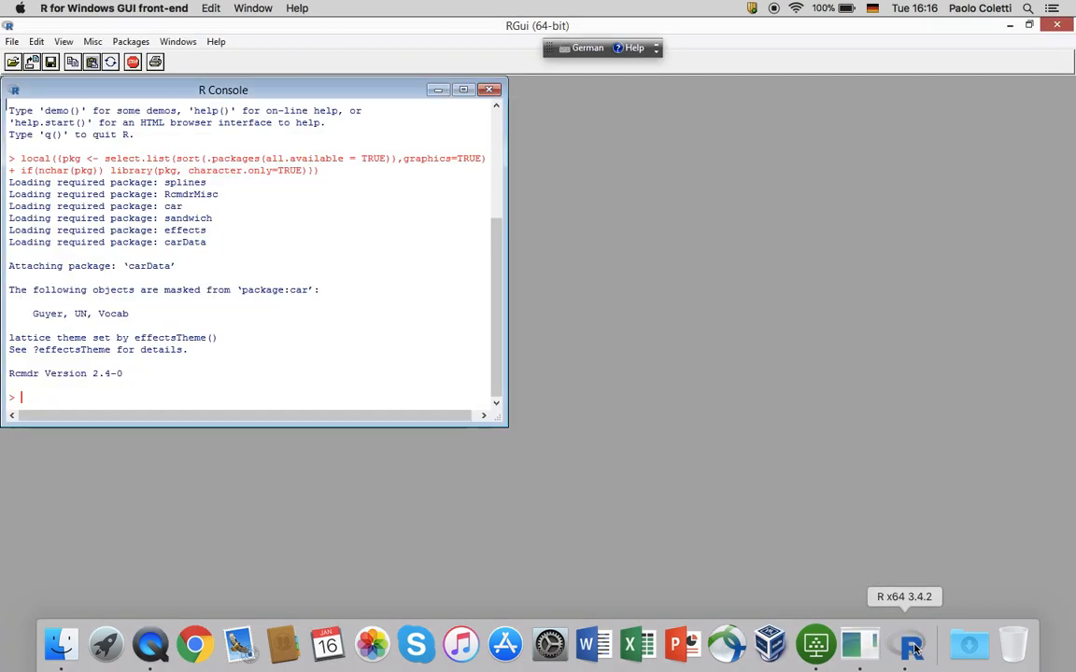
pyautogui.rightClick(917, 645)
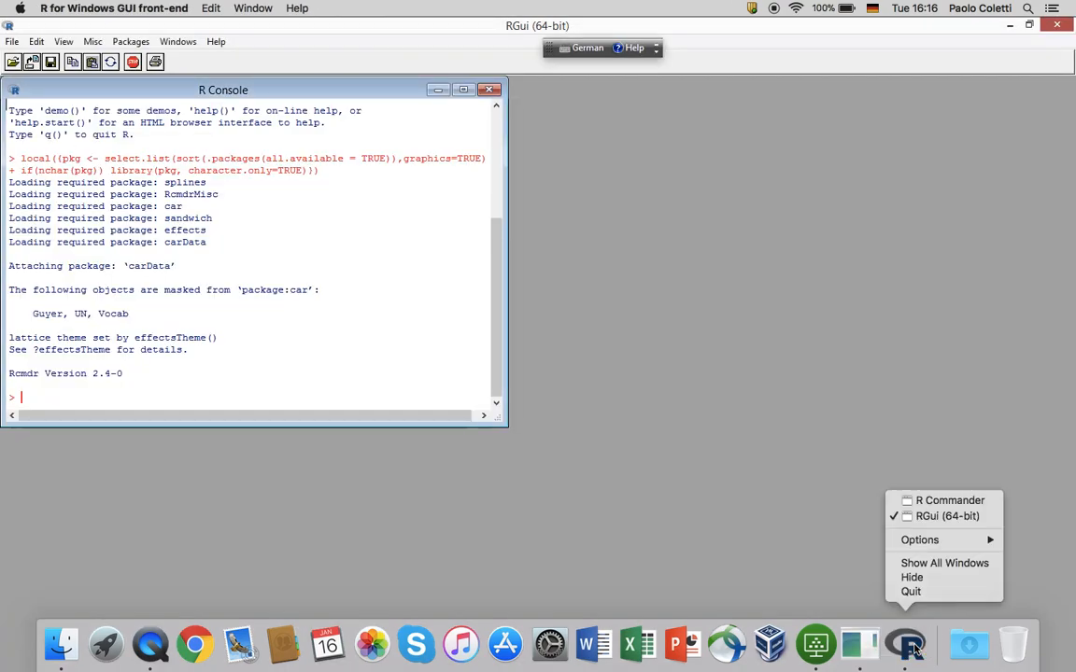
pyautogui.click(944, 502)
pyautogui.click(626, 78)
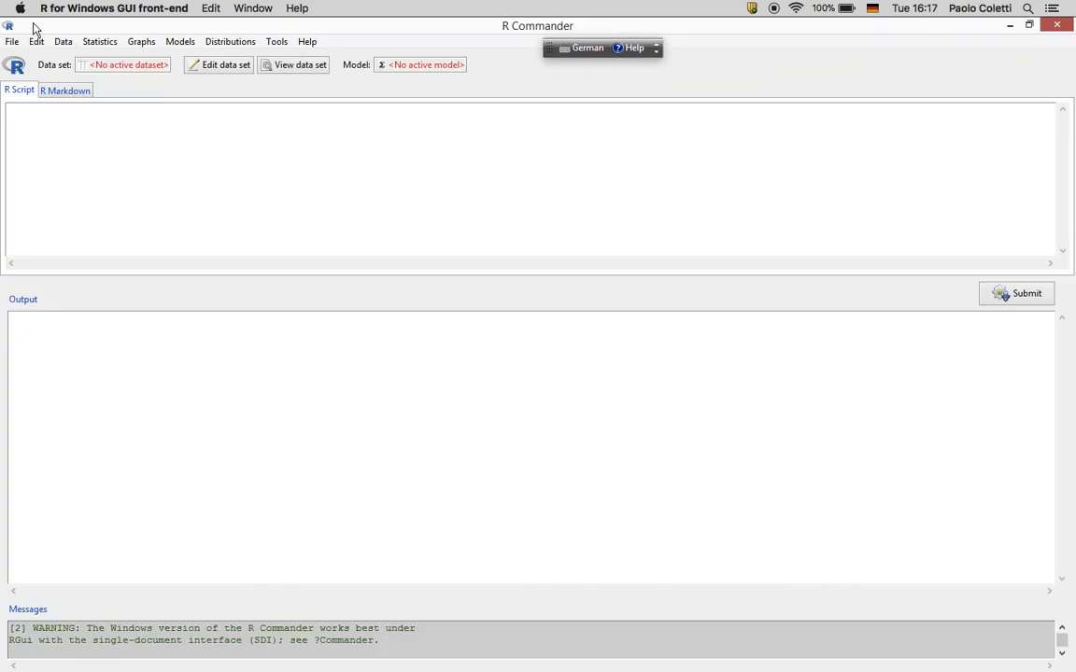
pyautogui.click(13, 42)
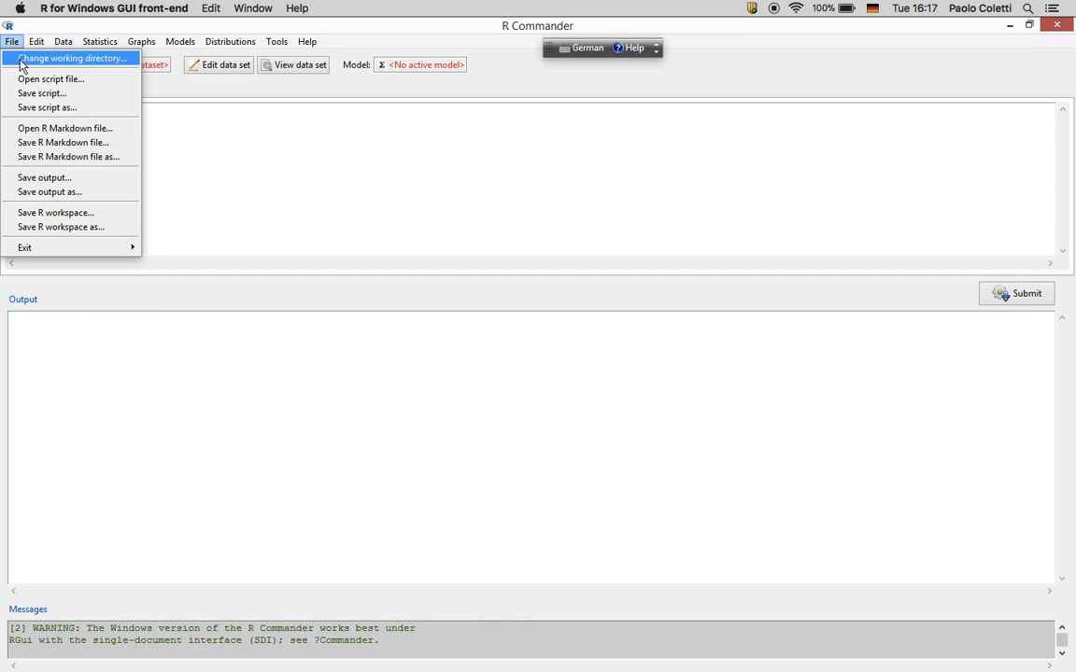
# In the Change working directory dialog, go to the \\ubz01fst network share
pyautogui.click(19, 58)
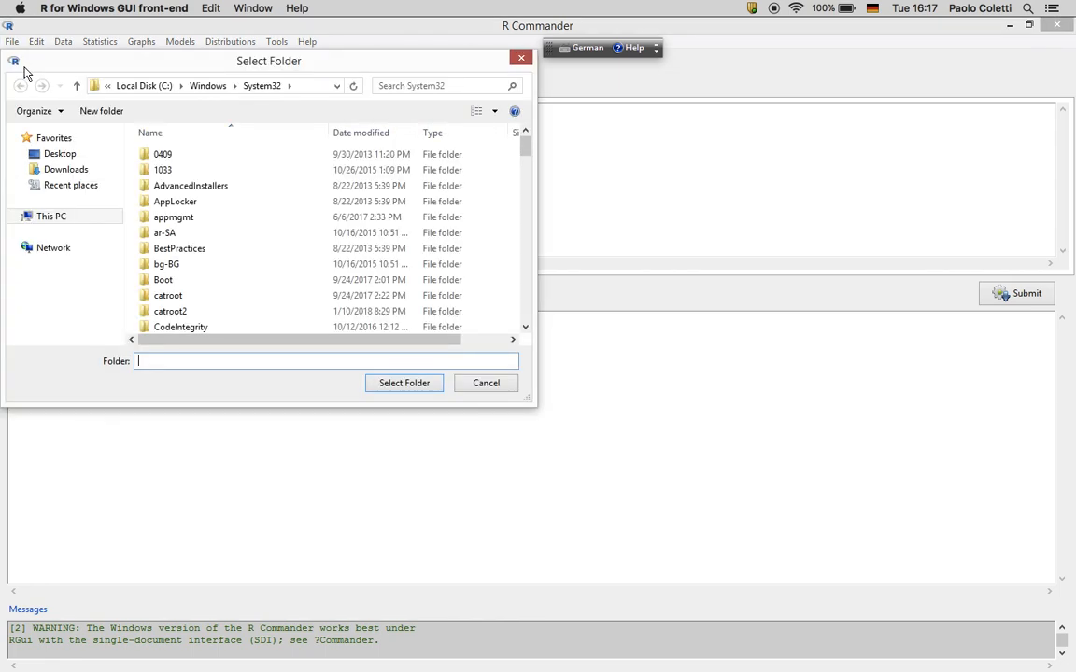
pyautogui.click(310, 88)
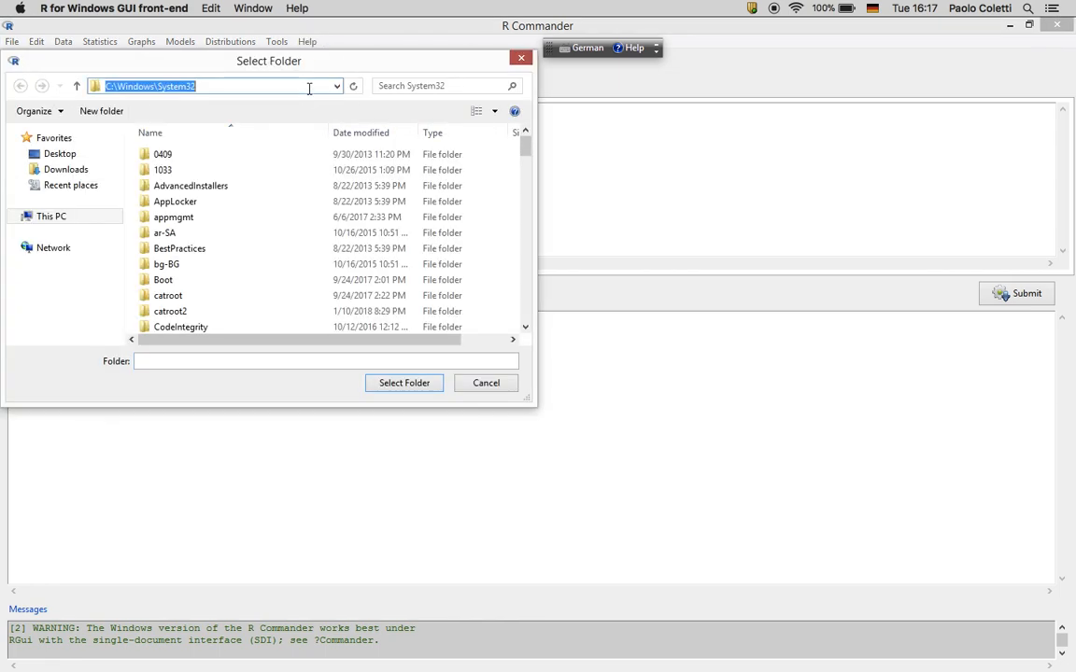
pyautogui.click(158, 86)
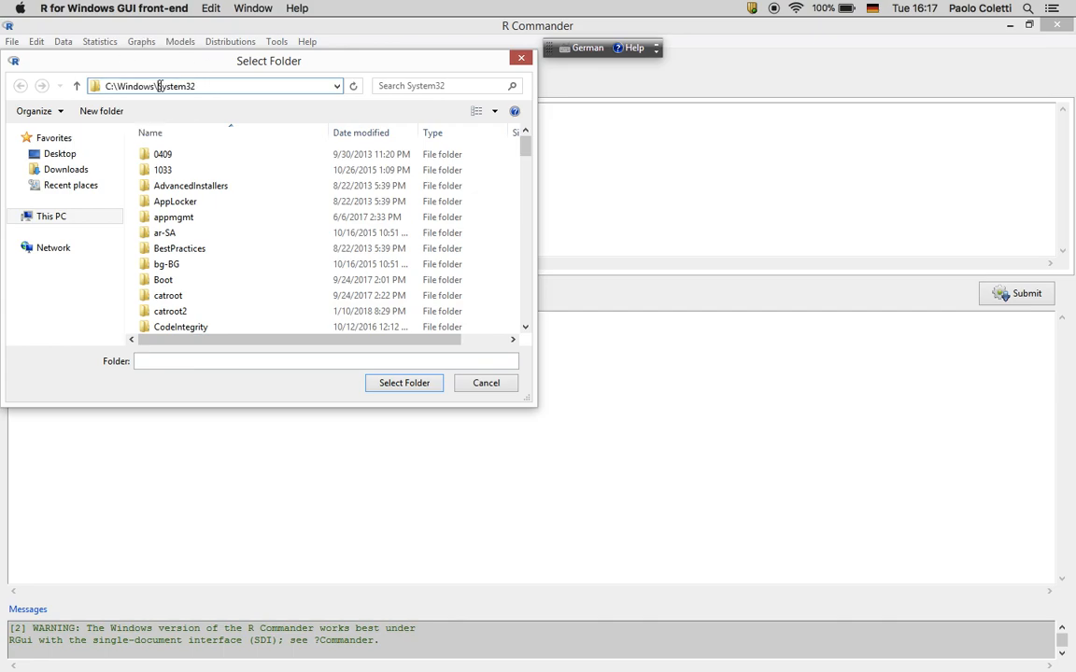
pyautogui.moveTo(168, 62); pyautogui.dragTo(171, 74)
pyautogui.click(207, 100)
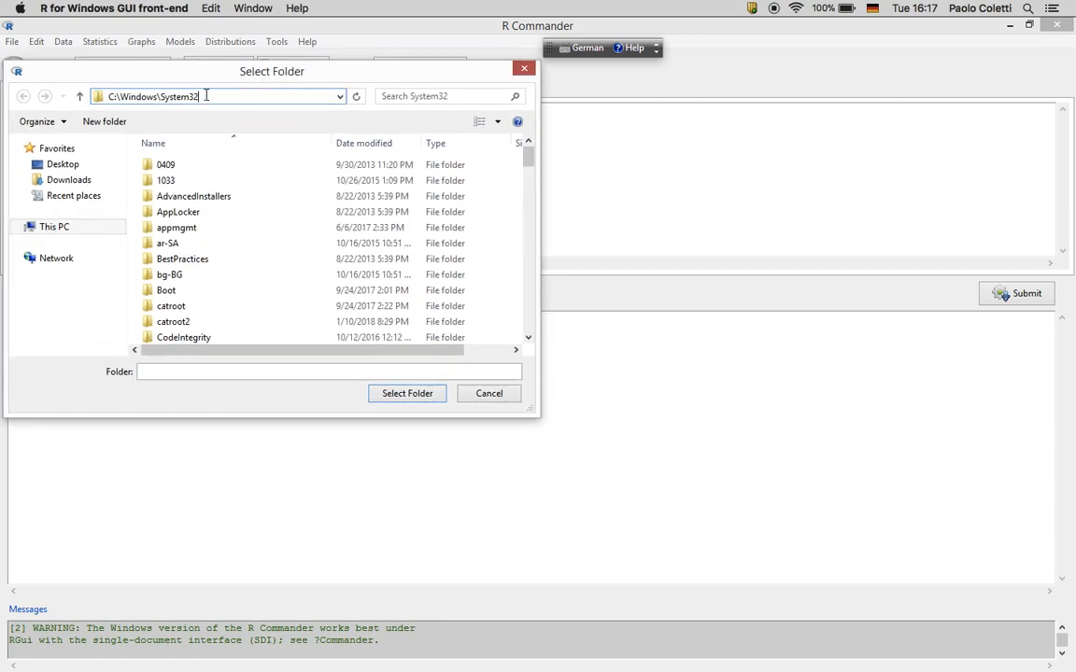
pyautogui.press('BackSpace')
pyautogui.press('BackSpace')
pyautogui.press('BackSpace')
pyautogui.press('BackSpace')
pyautogui.press('BackSpace')
pyautogui.press('BackSpace')
pyautogui.press('BackSpace')
pyautogui.press('BackSpace')
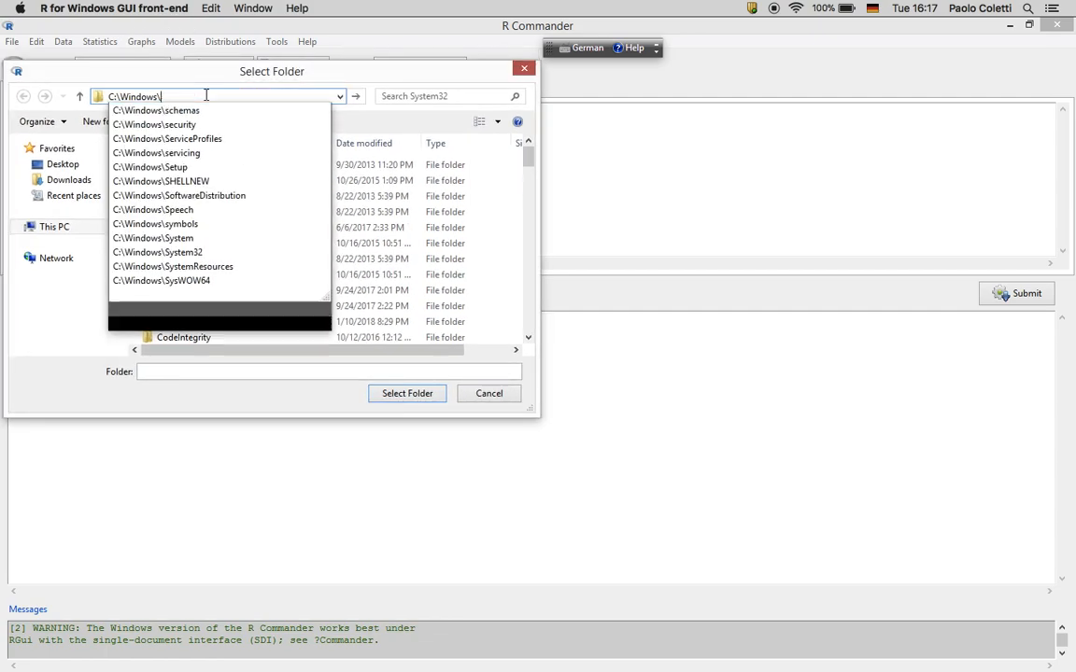
pyautogui.press('BackSpace')
pyautogui.press('BackSpace')
pyautogui.press('BackSpace')
pyautogui.press('BackSpace')
pyautogui.press('BackSpace')
pyautogui.press('BackSpace')
pyautogui.press('BackSpace')
pyautogui.press('BackSpace')
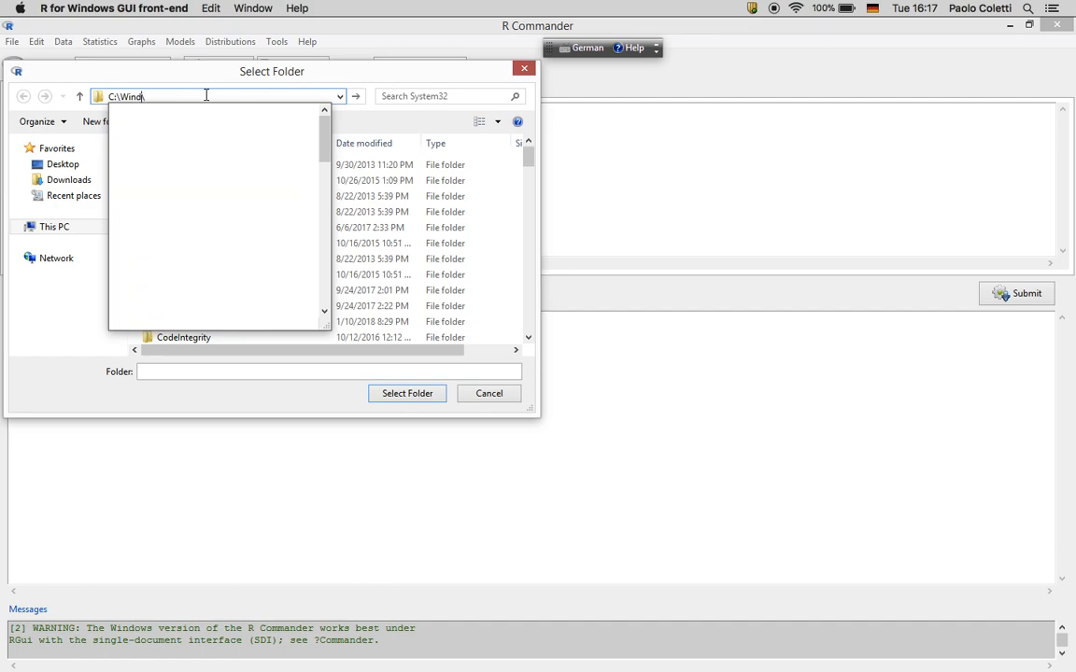
pyautogui.press('Left')
pyautogui.press('BackSpace')
pyautogui.press('BackSpace')
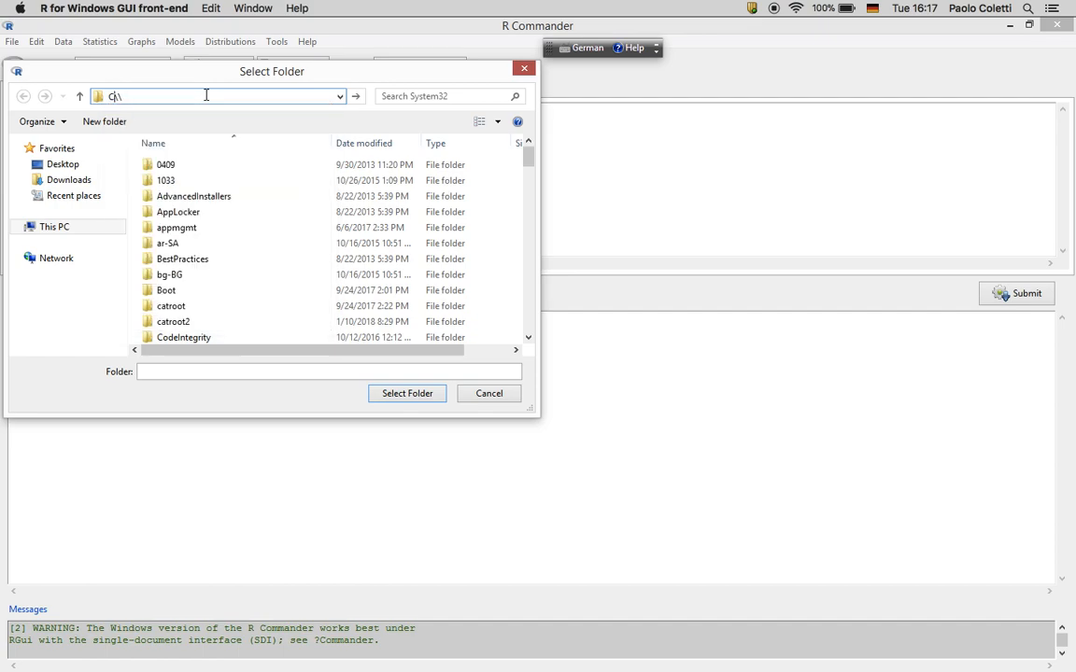
pyautogui.write('\\')
pyautogui.write('ubz01')
pyautogui.write('fst')
pyautogui.press('Return')
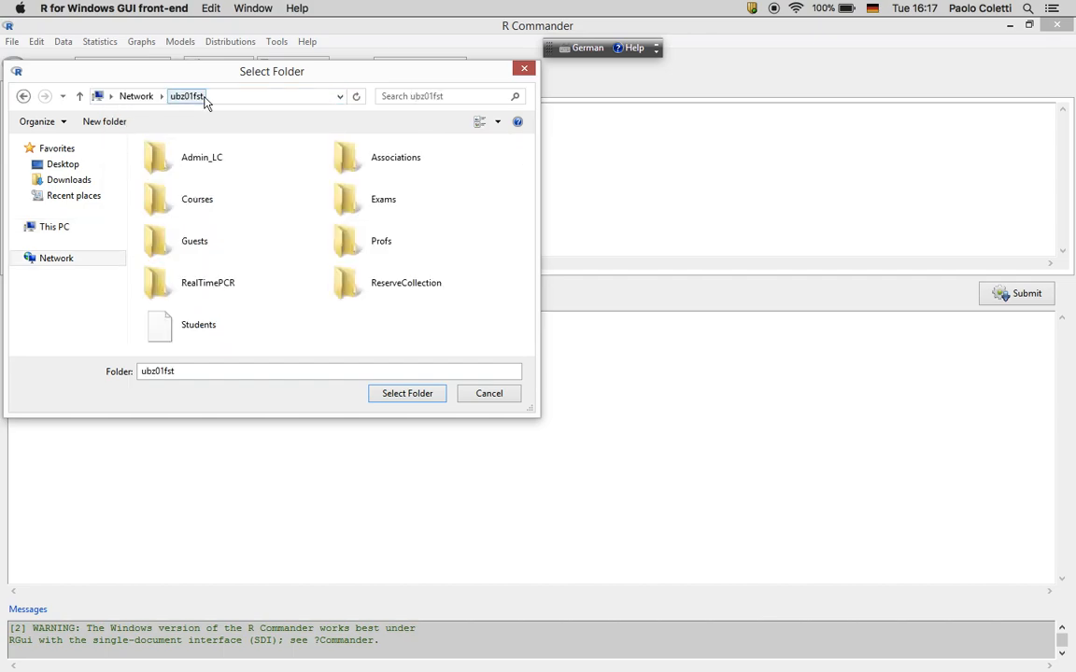
# Open Courses, the exam folder and its personal subfolder, and select it
pyautogui.doubleClick(183, 206)
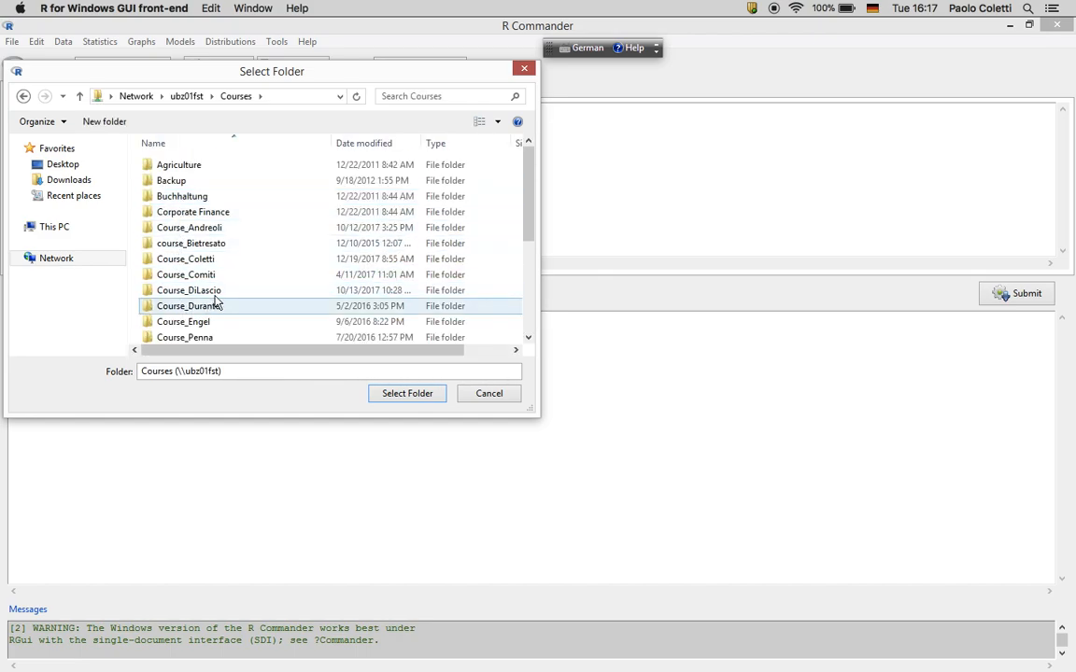
pyautogui.scroll(-4, 215, 303)
pyautogui.click(197, 244)
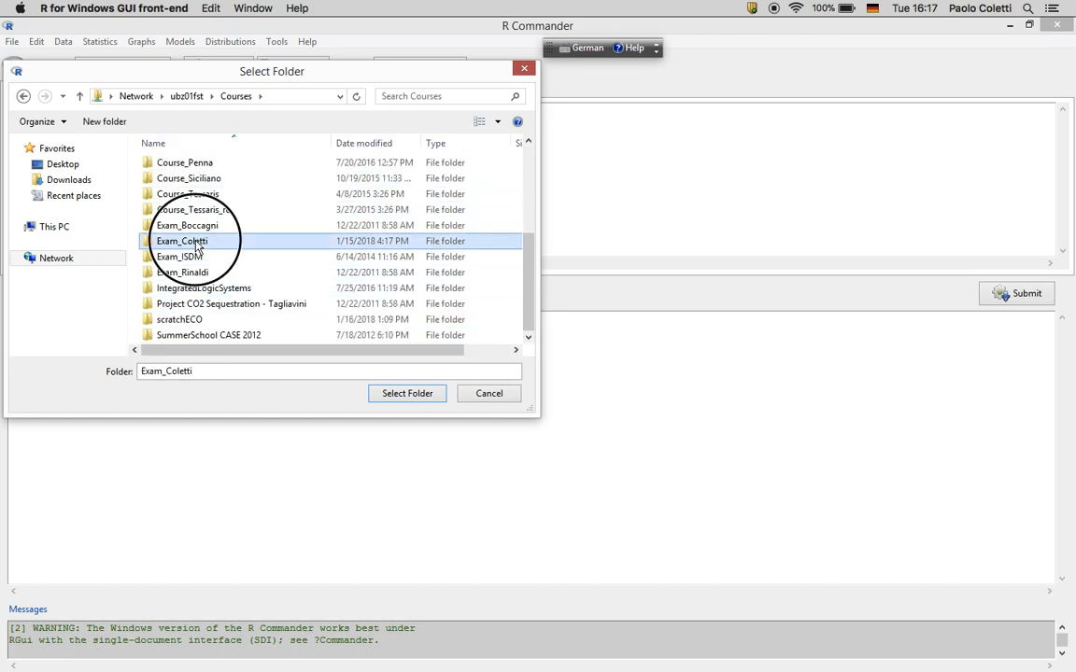
pyautogui.doubleClick(197, 244)
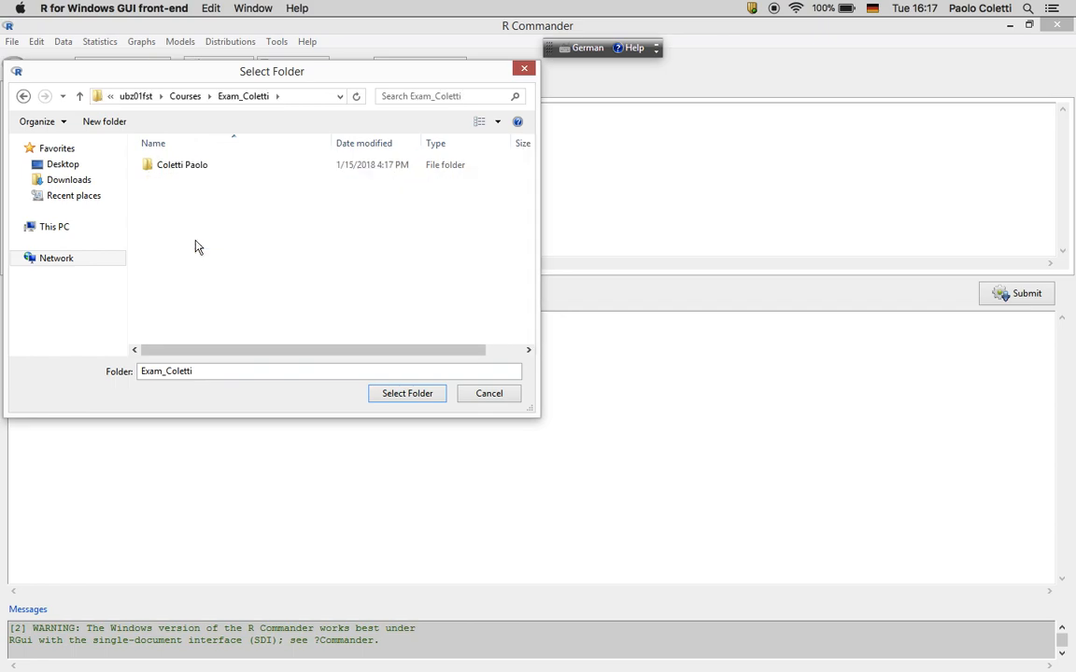
pyautogui.doubleClick(189, 174)
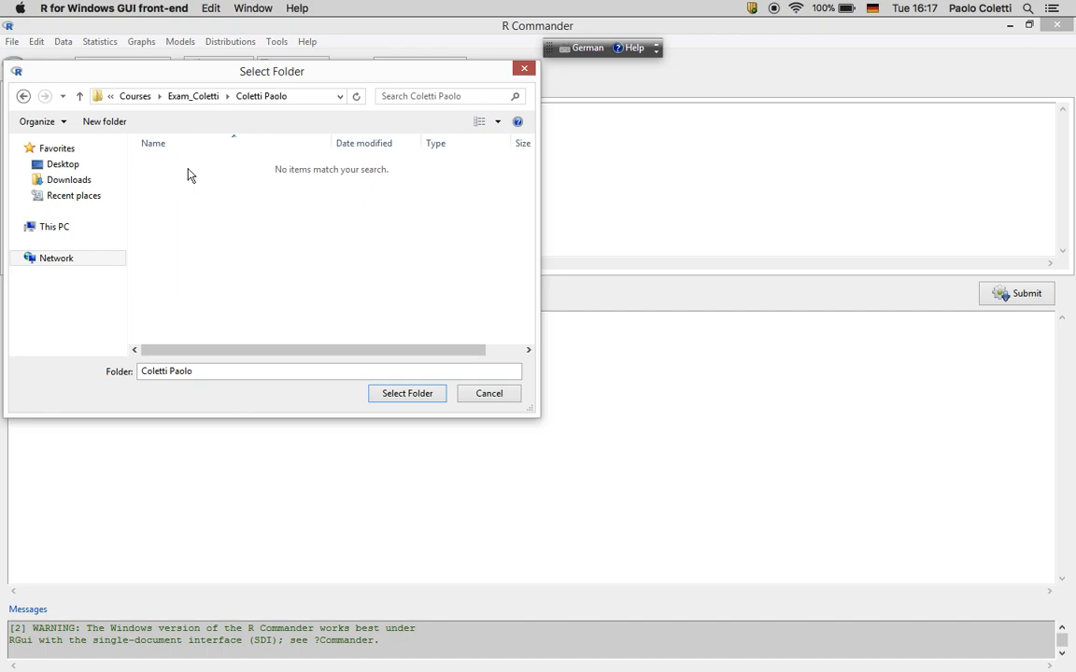
pyautogui.click(389, 396)
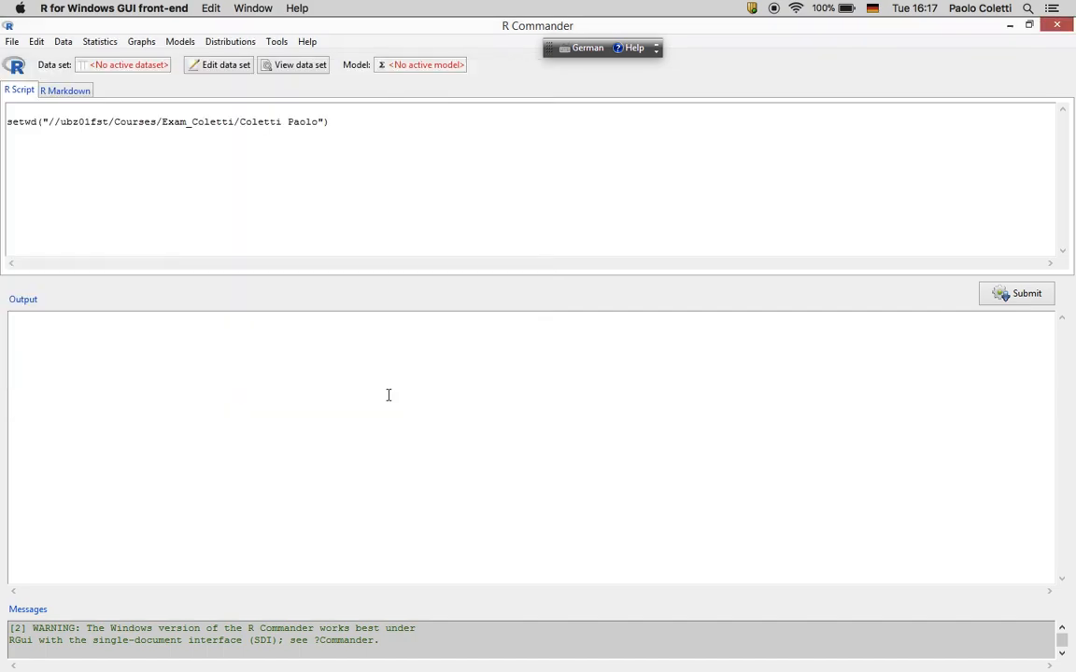
# Load the fuels.RData workspace so fuels becomes the active data set
pyautogui.click(64, 42)
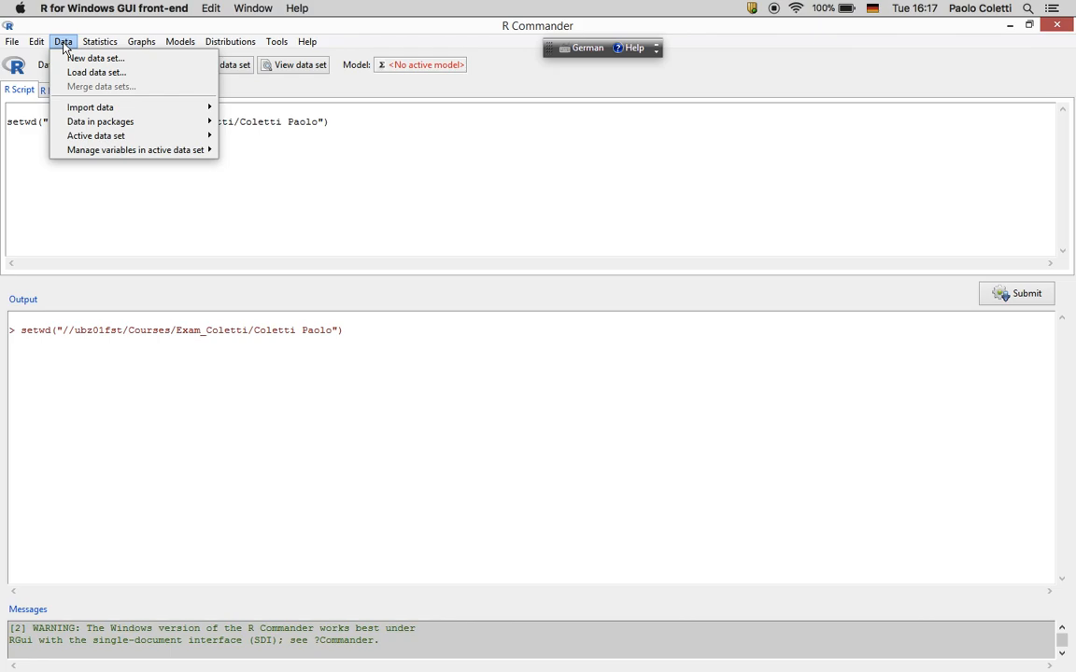
pyautogui.click(72, 74)
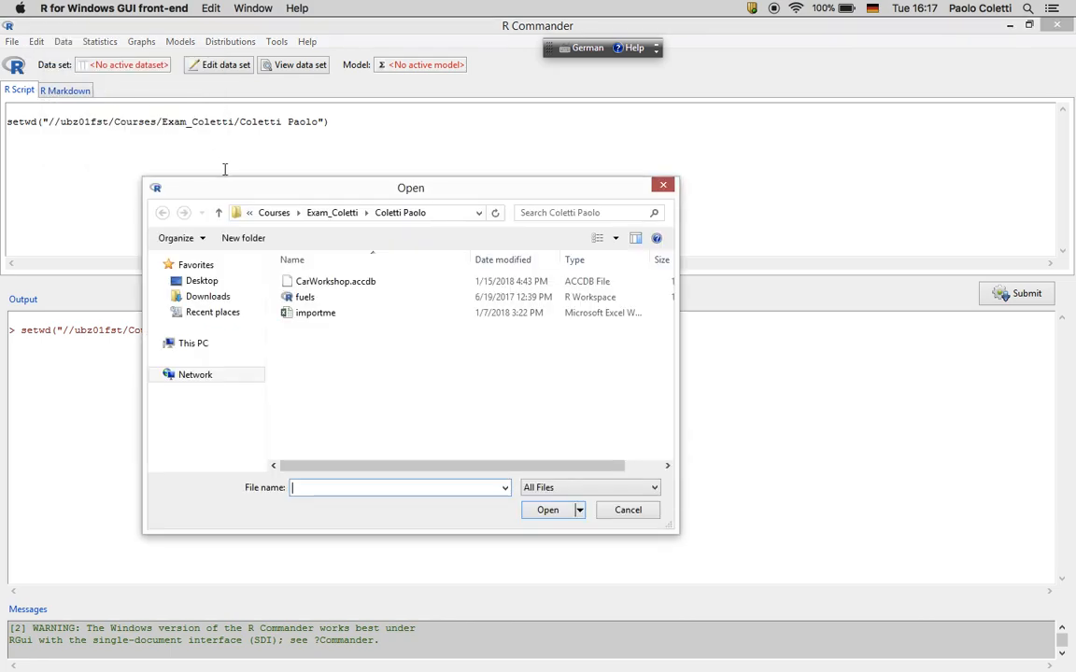
pyautogui.click(302, 301)
pyautogui.click(547, 509)
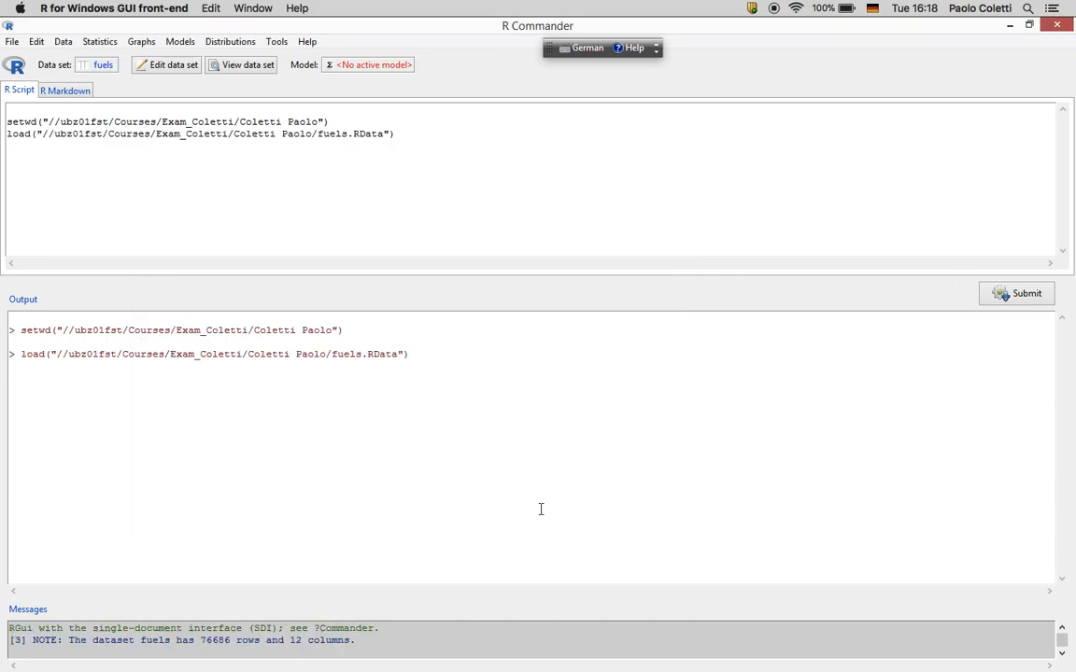
# View the fuels data rows, close the viewer, and return to R Commander
pyautogui.click(243, 73)
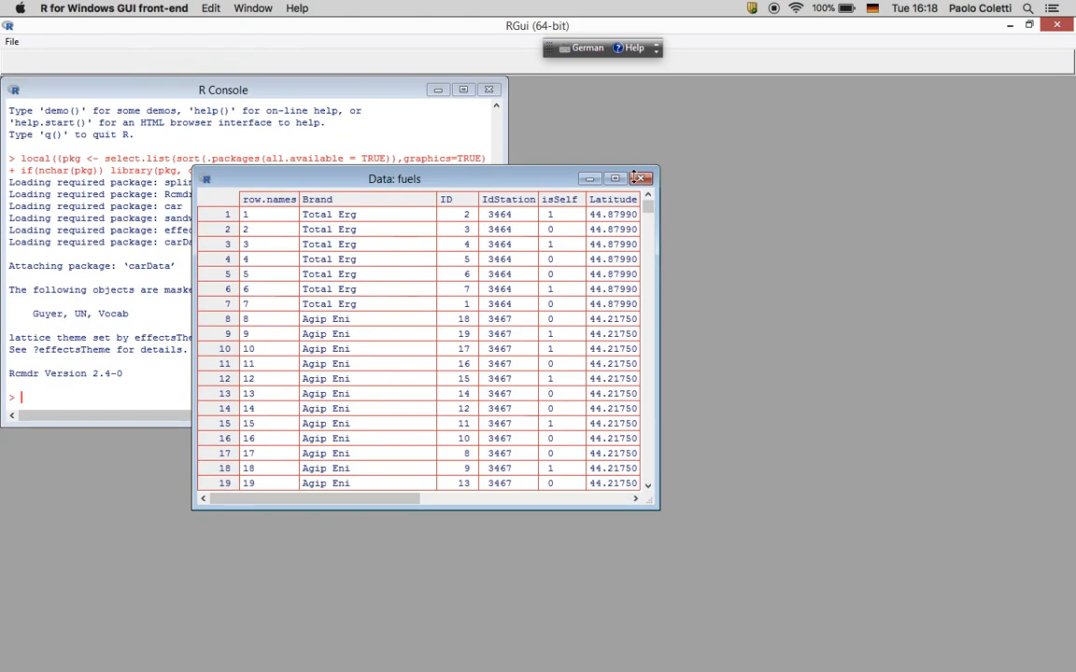
pyautogui.click(642, 179)
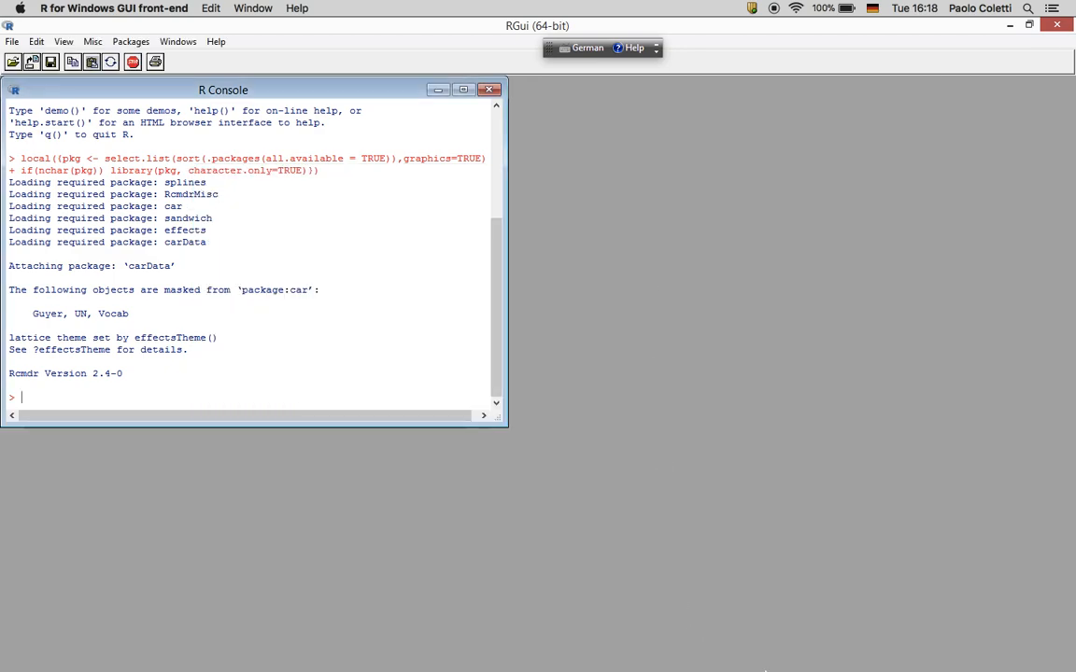
pyautogui.rightClick(909, 646)
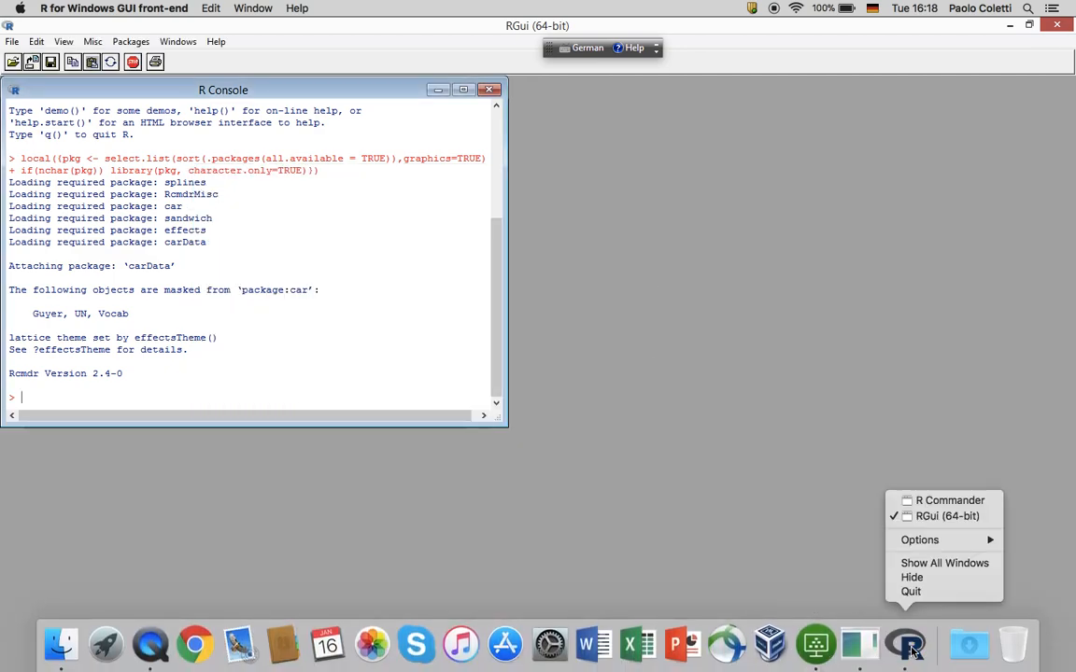
pyautogui.click(929, 501)
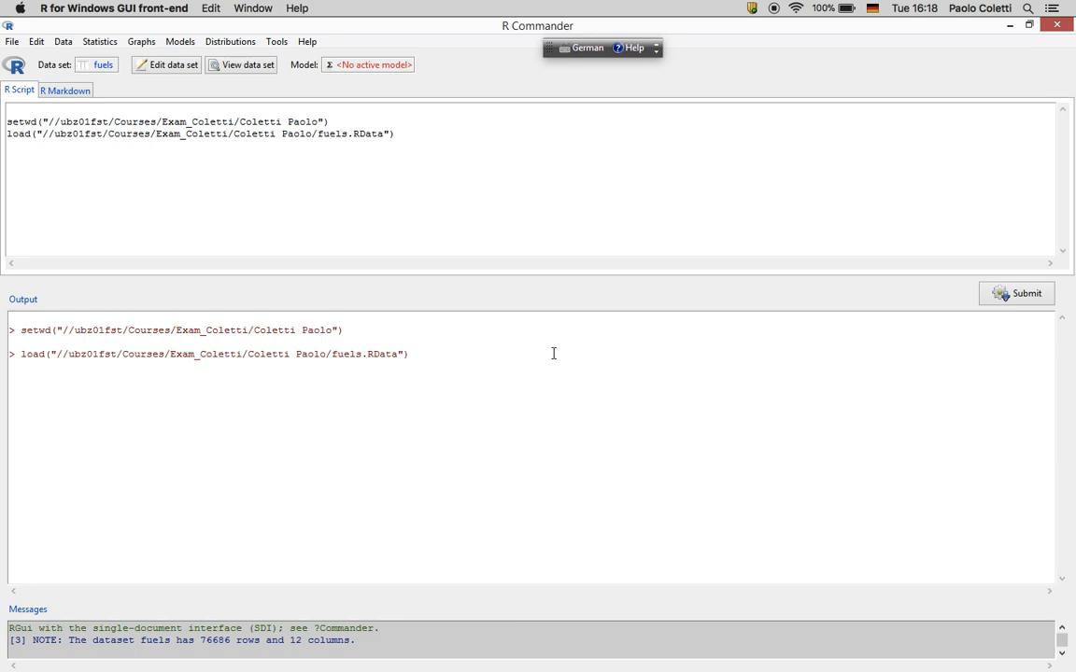
pyautogui.click(439, 173)
pyautogui.hotkey('ctrl', 'Up')
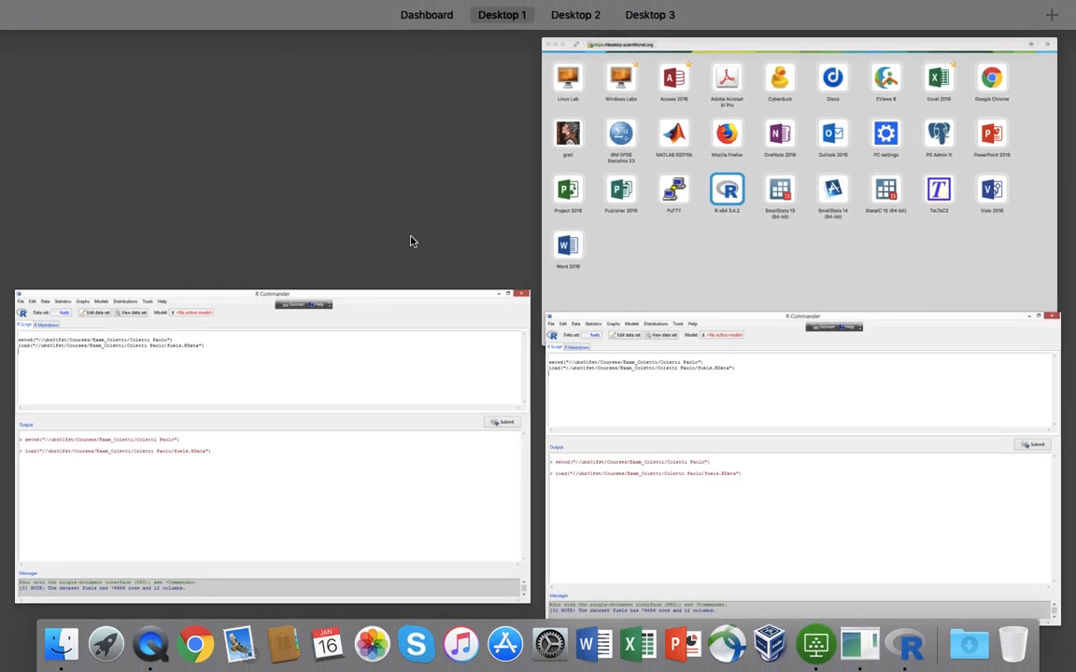
# Launch Word, cancel both AutoUpdate warnings, and create a Blank Document
pyautogui.click(594, 647)
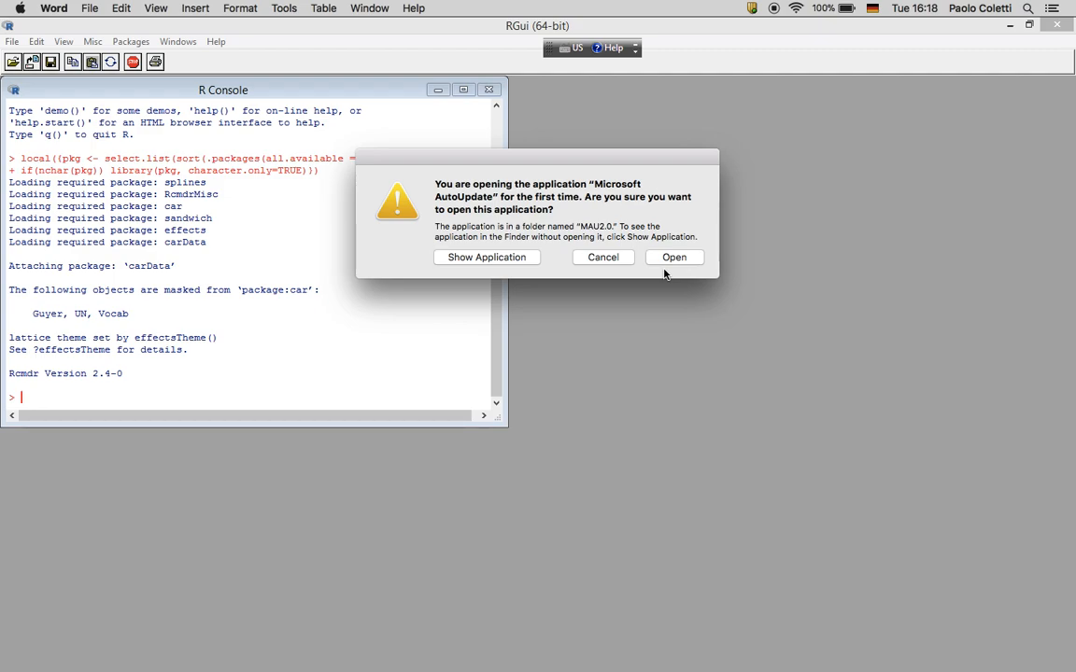
pyautogui.click(603, 257)
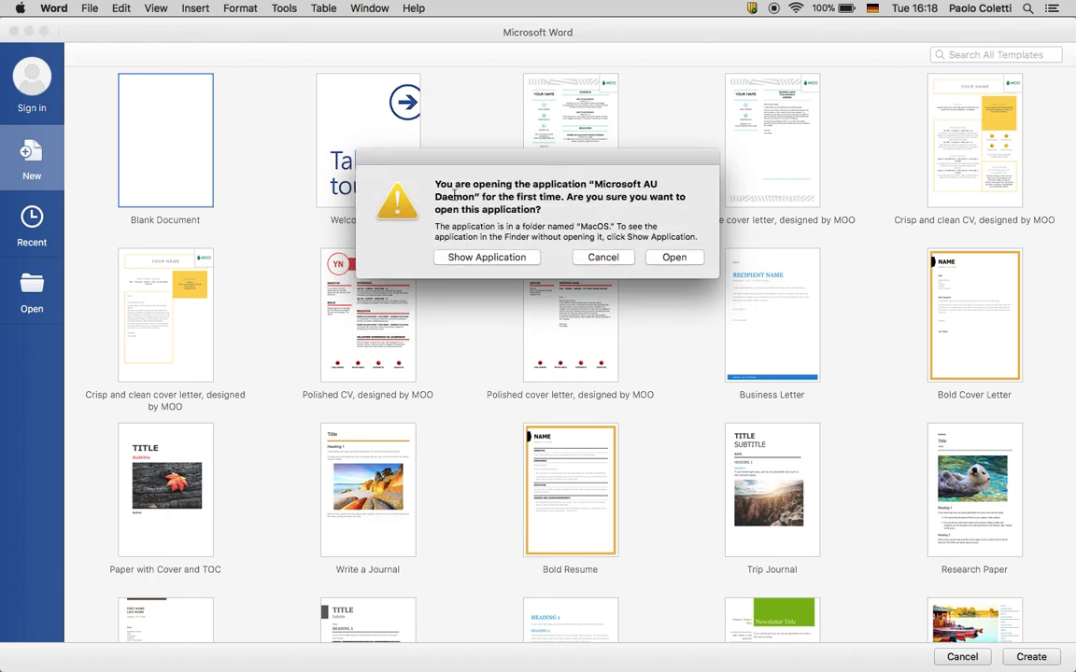
pyautogui.click(597, 258)
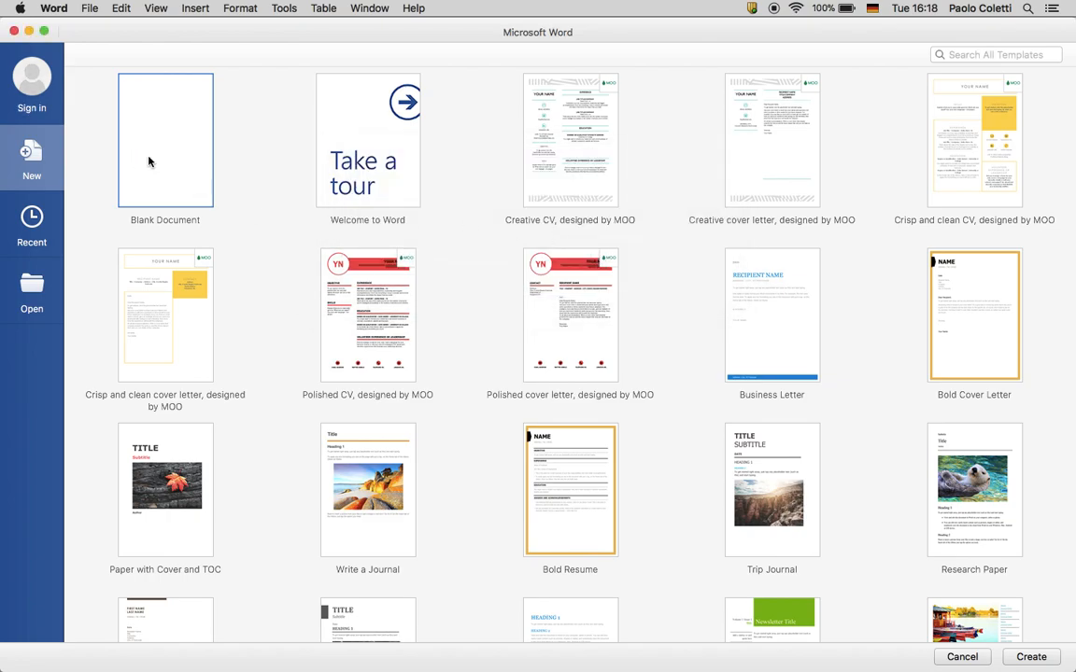
pyautogui.doubleClick(210, 137)
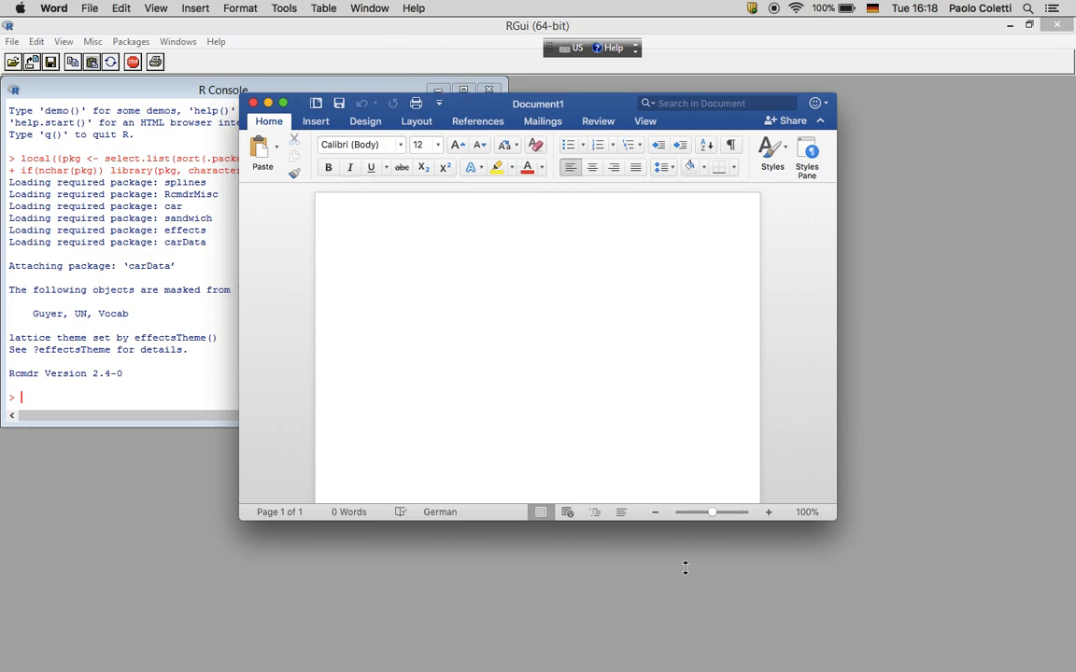
# Switch back to the R Commander window from the R Dock window list
pyautogui.rightClick(906, 644)
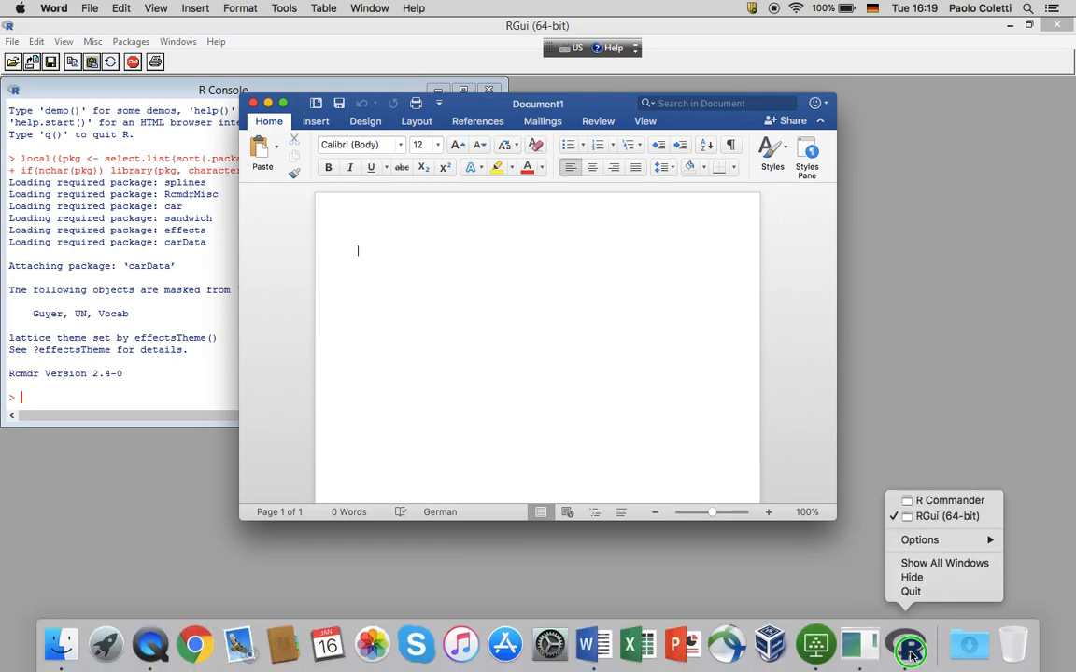
pyautogui.click(945, 502)
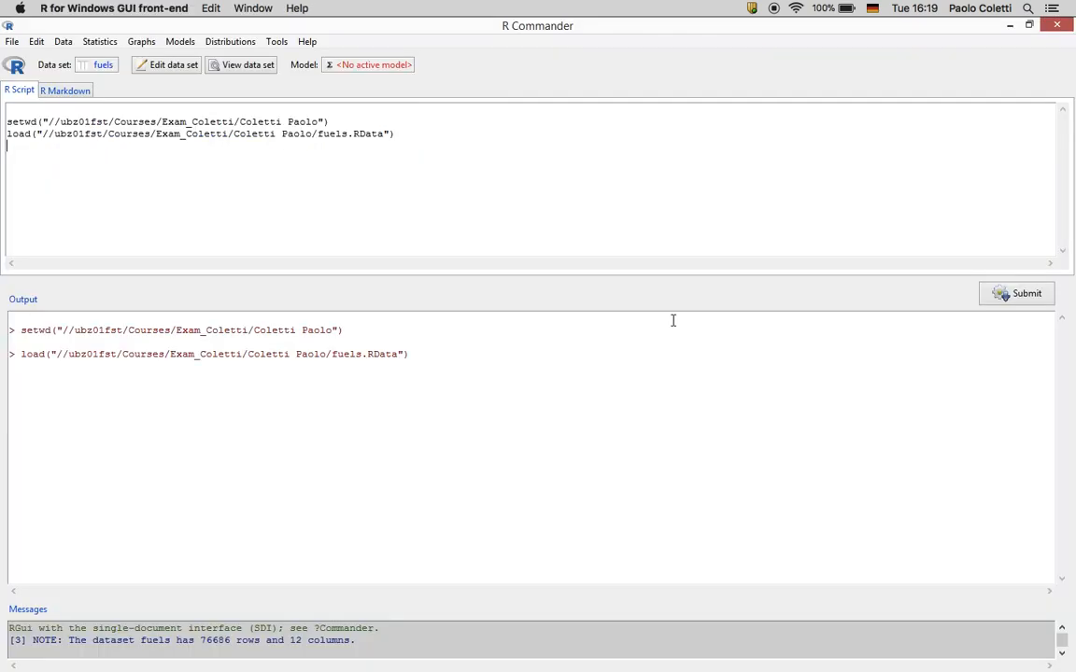
# Run a two-way table of isSelfFactor by Type without the chi-square test
pyautogui.click(102, 43)
pyautogui.moveTo(113, 73)
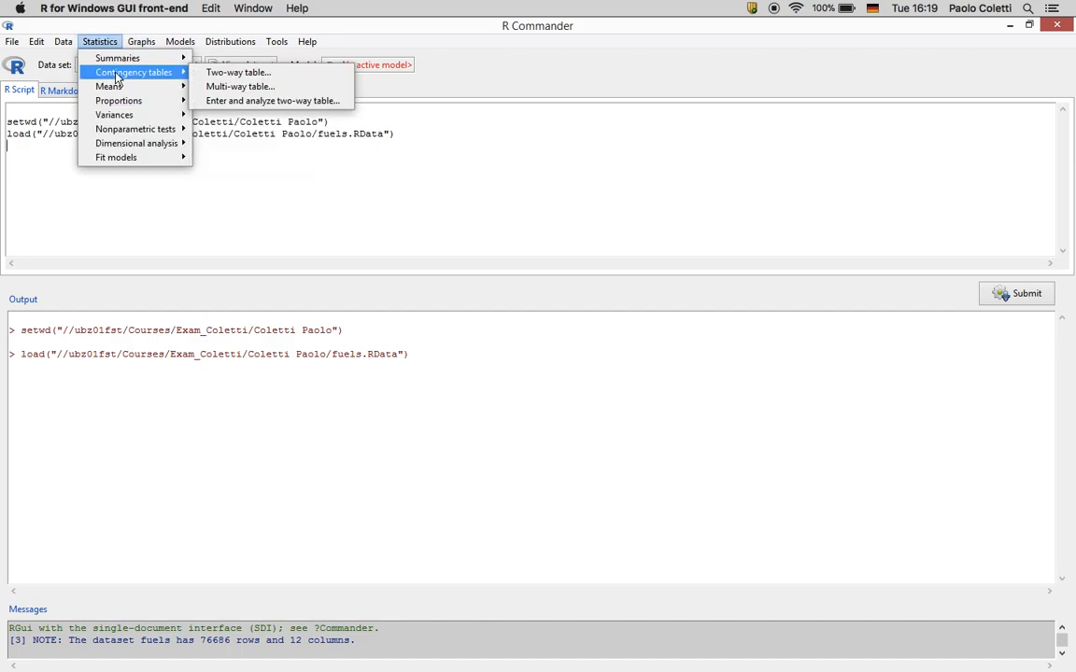
pyautogui.click(202, 72)
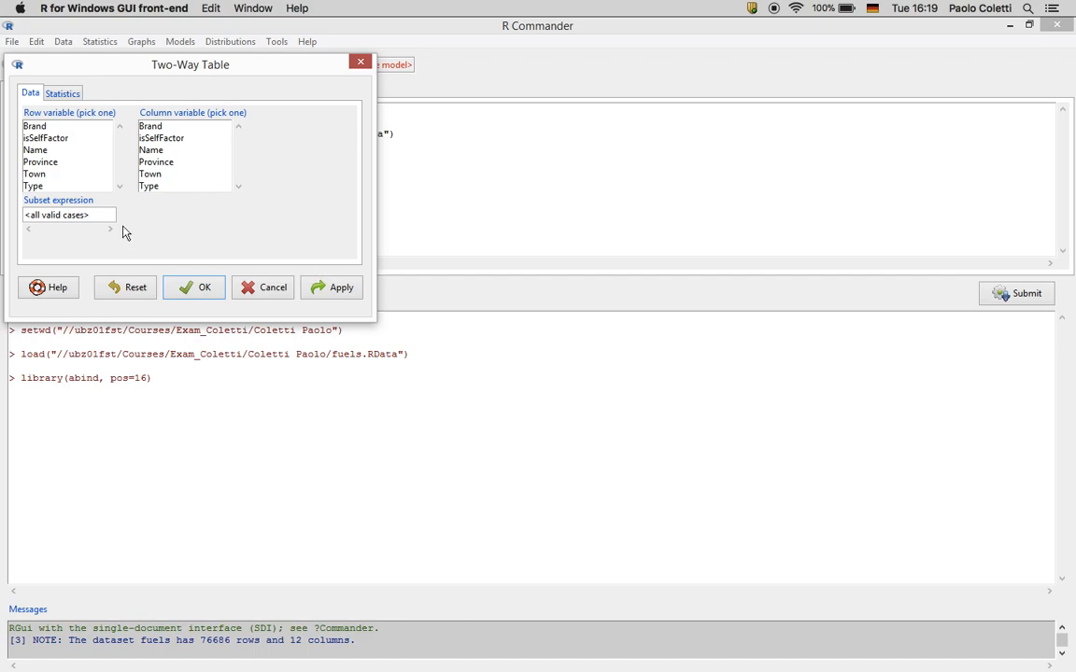
pyautogui.click(63, 139)
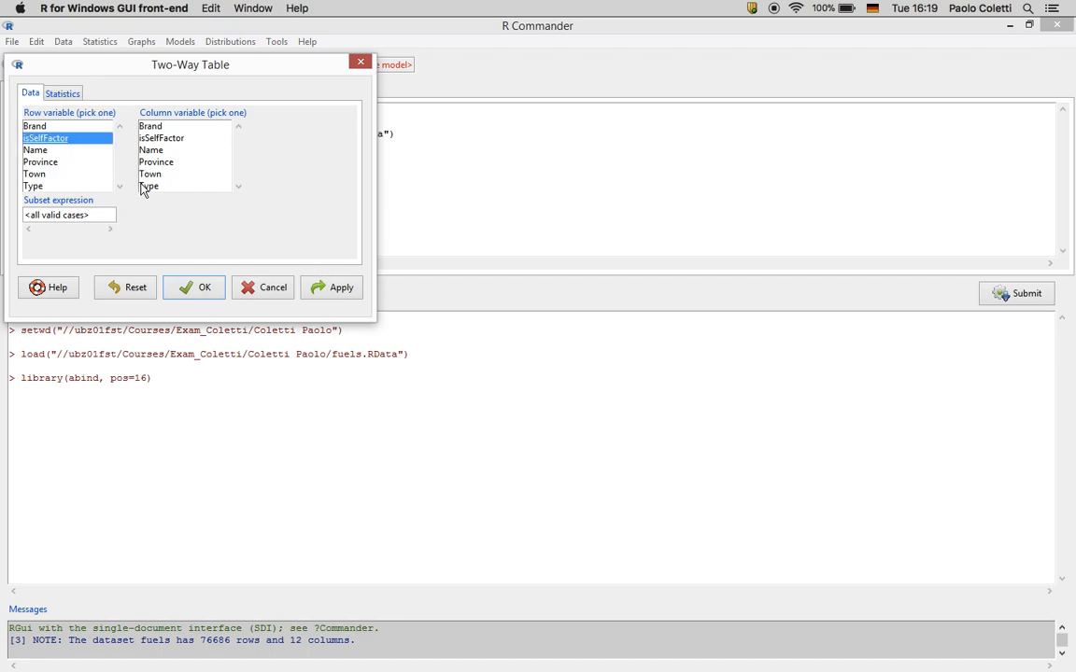
pyautogui.click(145, 186)
pyautogui.click(72, 97)
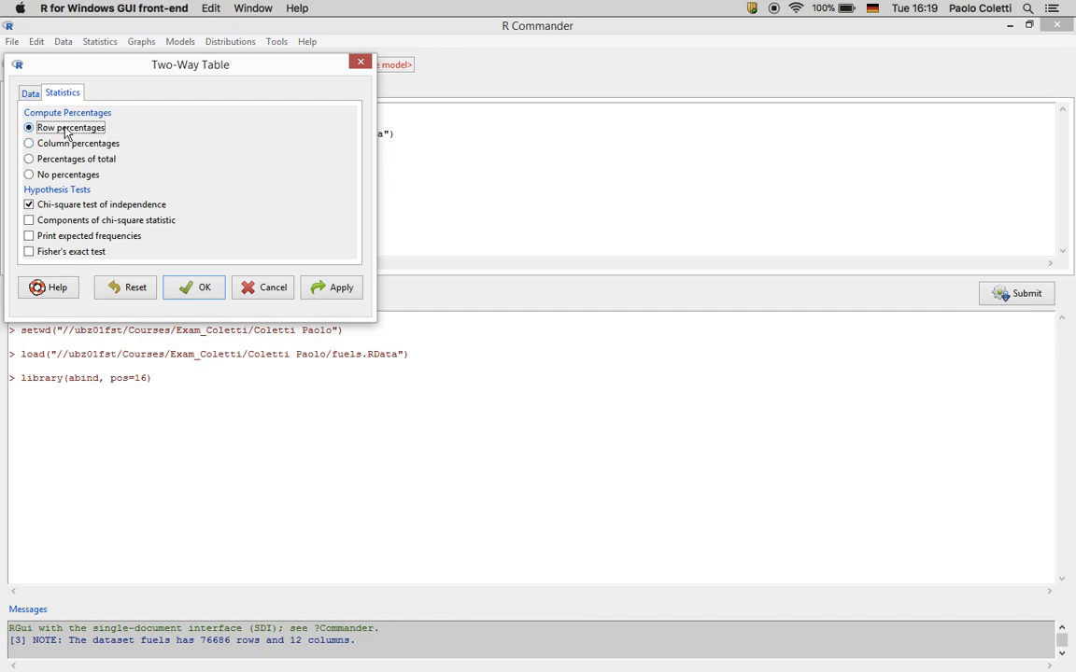
pyautogui.click(54, 211)
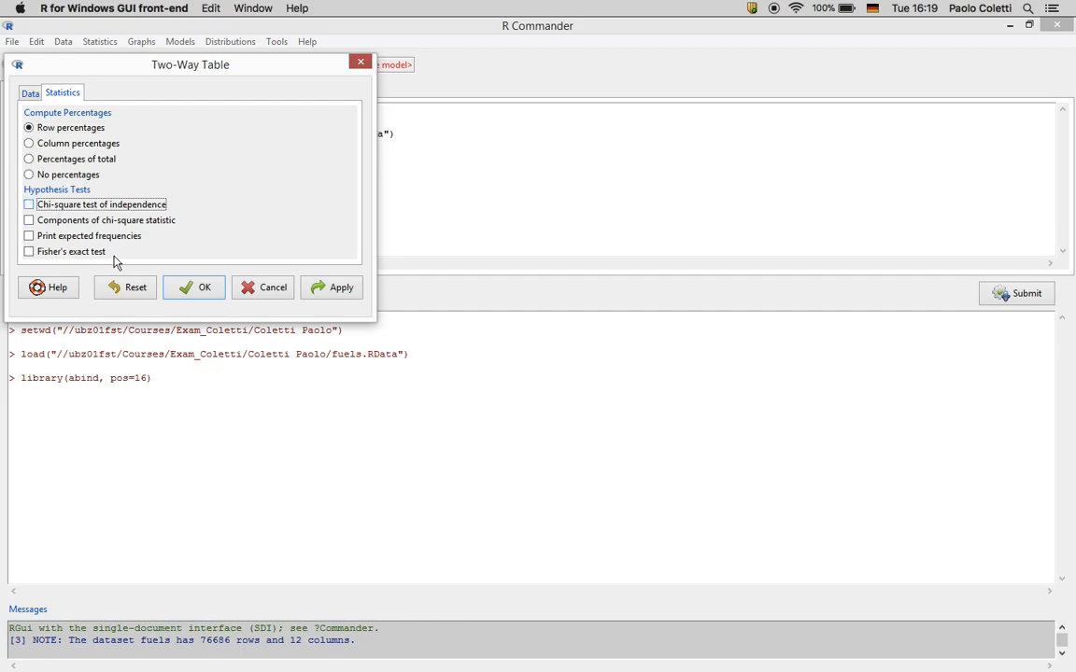
pyautogui.click(194, 287)
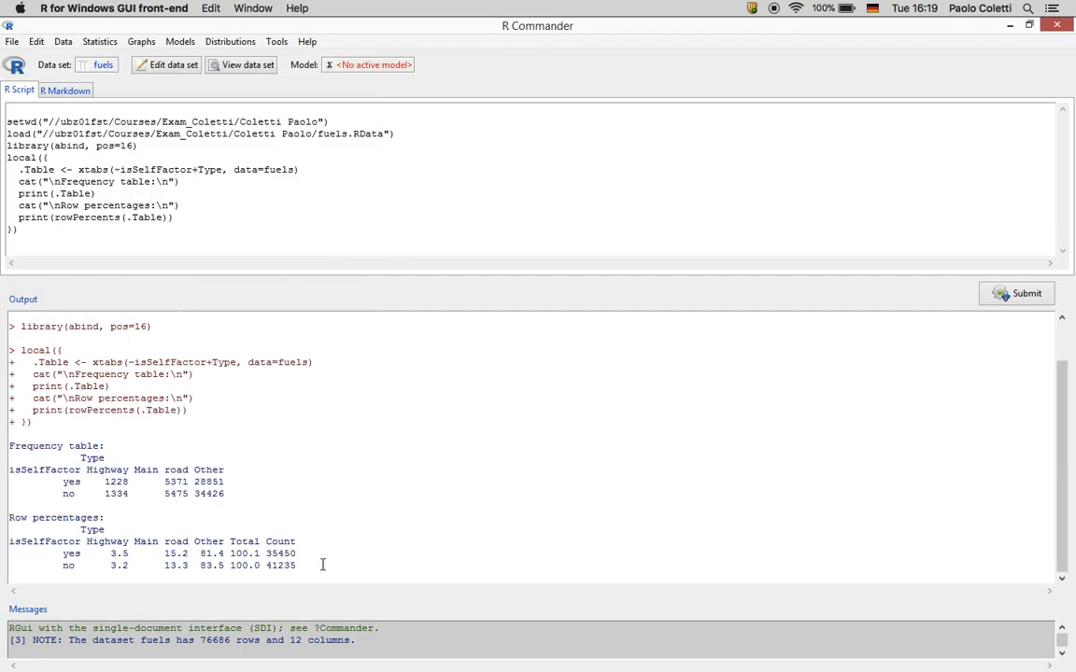
# Copy the printed frequency and percentage tables and bring the Word document forward
pyautogui.moveTo(318, 568); pyautogui.dragTo(3, 445)
pyautogui.rightClick(53, 470)
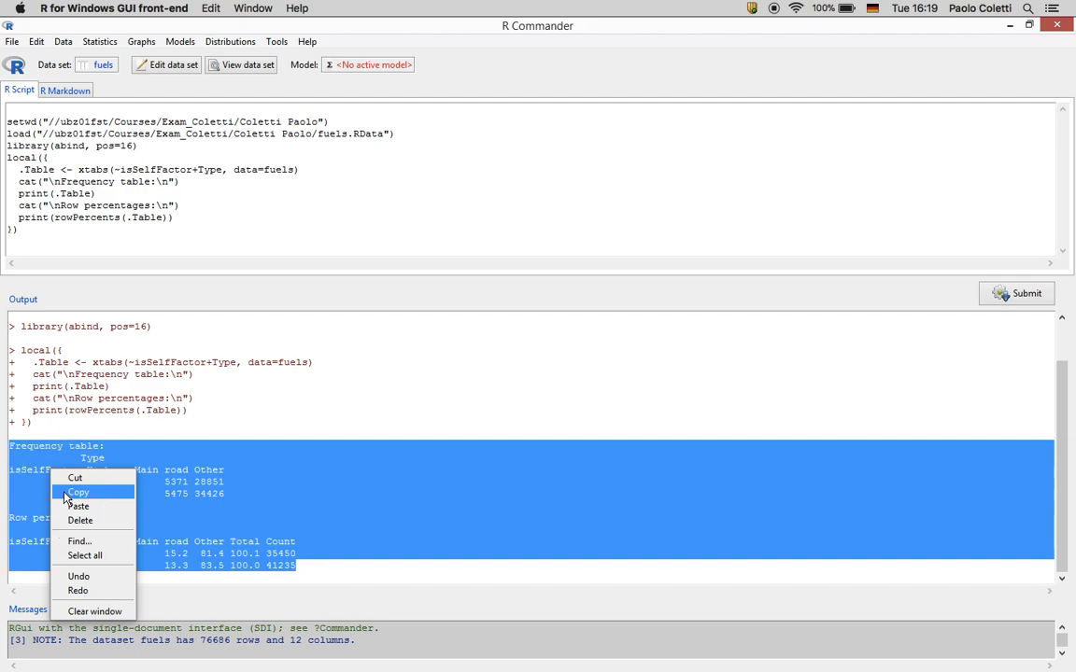
pyautogui.click(67, 495)
pyautogui.hotkey('ctrl', 'Right')
pyautogui.hotkey('ctrl', 'Left')
pyautogui.hotkey('ctrl', 'Left')
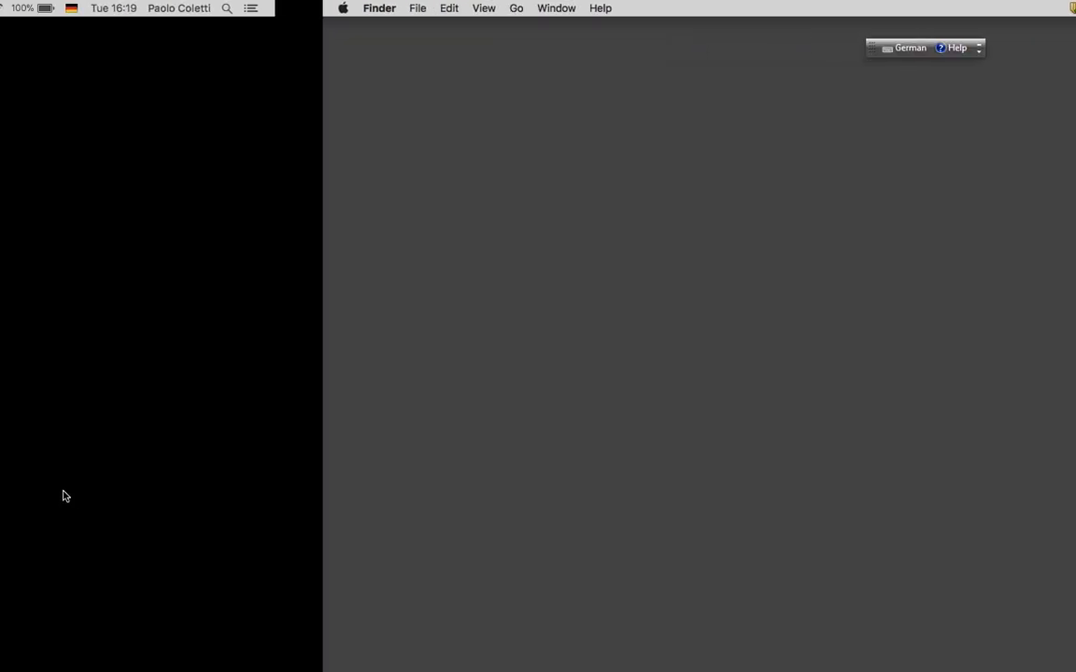
pyautogui.hotkey('ctrl', 'Right')
pyautogui.hotkey('ctrl', 'Right')
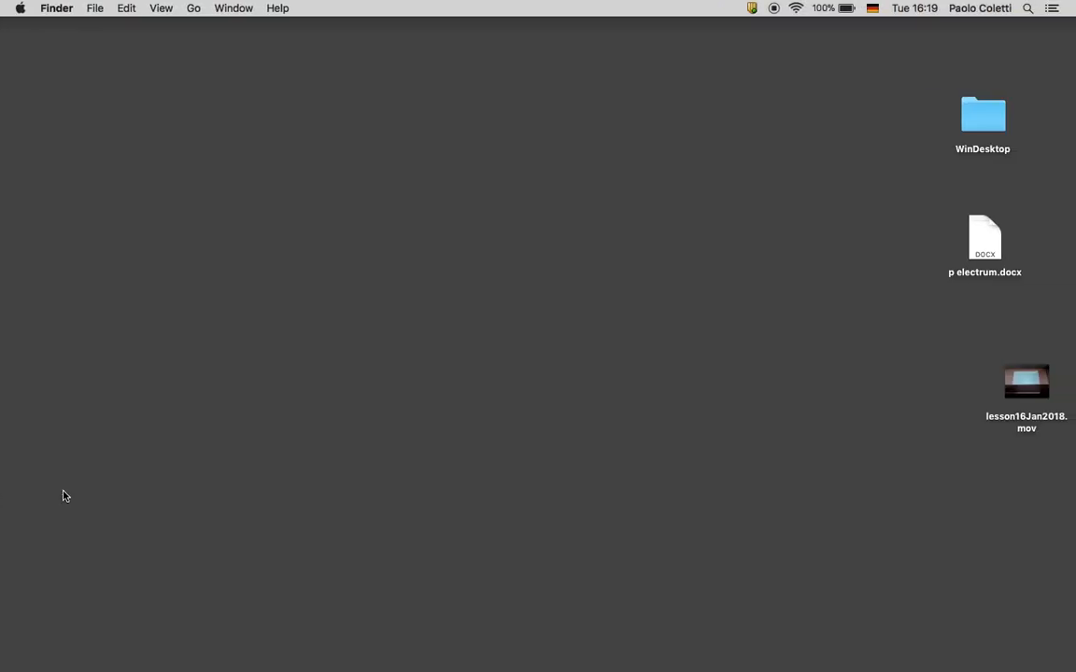
pyautogui.hotkey('ctrl', 'Right')
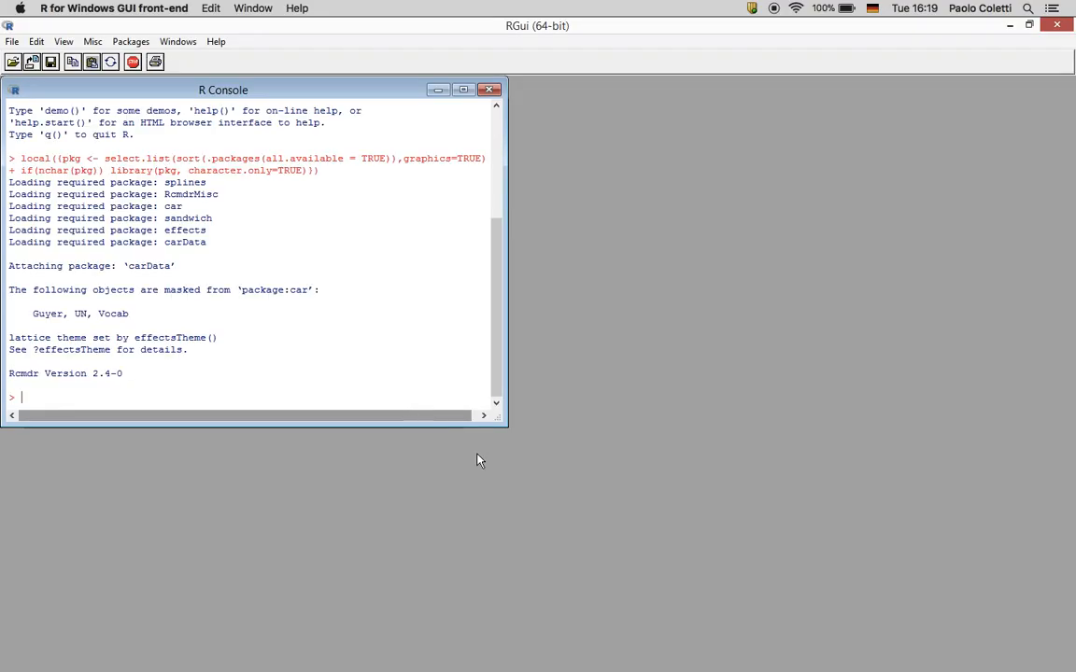
pyautogui.moveTo(550, 644)
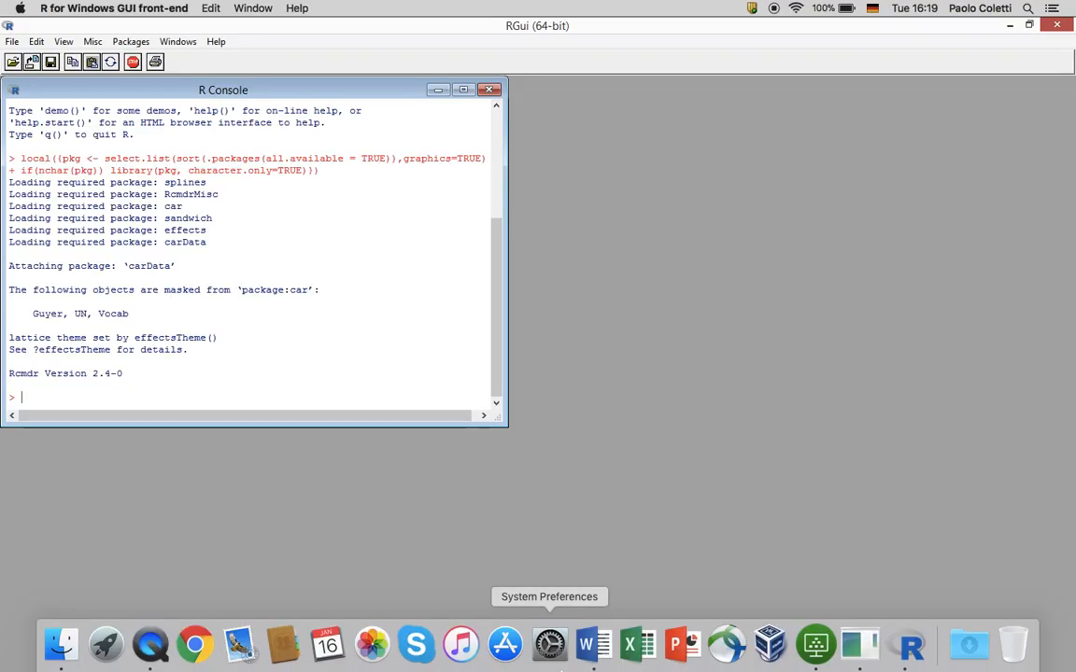
pyautogui.click(604, 646)
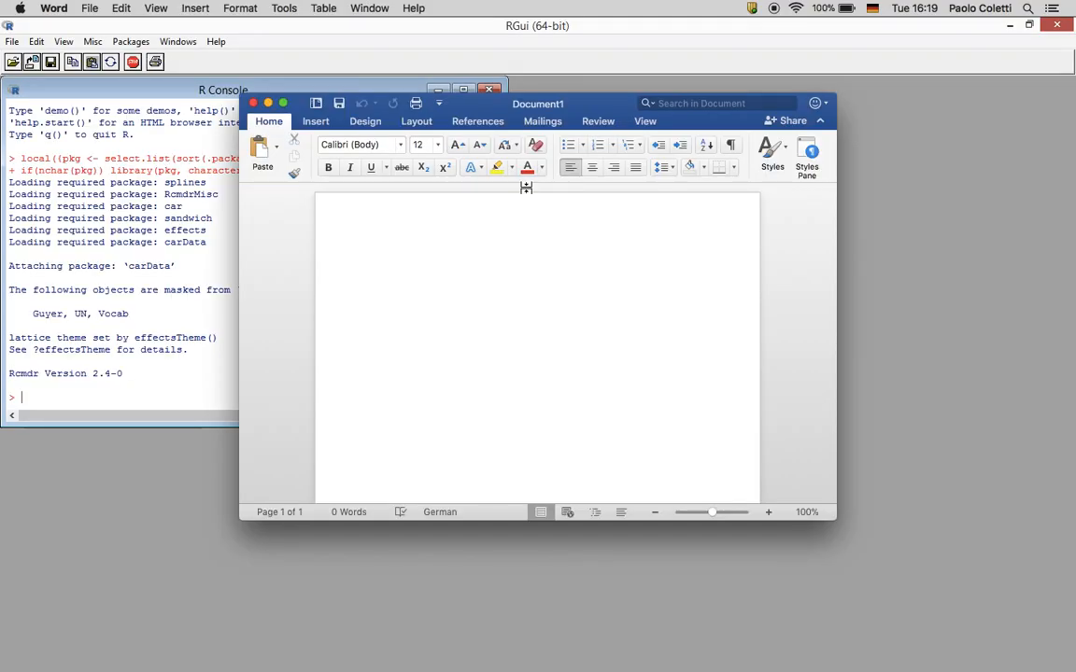
pyautogui.moveTo(493, 110); pyautogui.dragTo(612, 47)
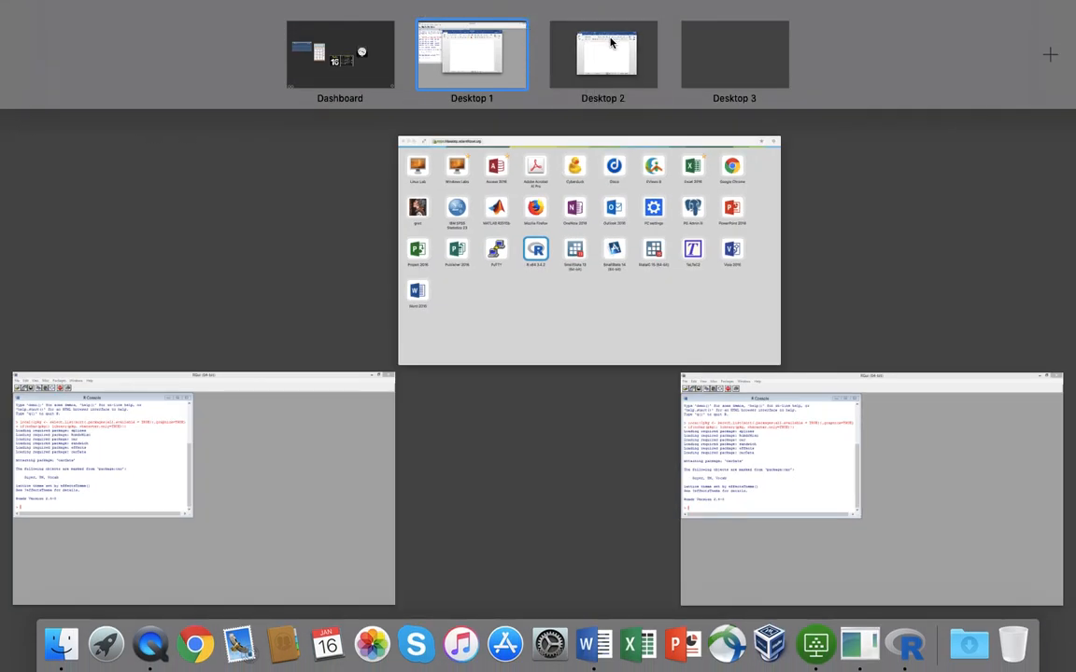
# Move Word to Desktop 2, make it full screen, and zoom to 140%
pyautogui.click(580, 53)
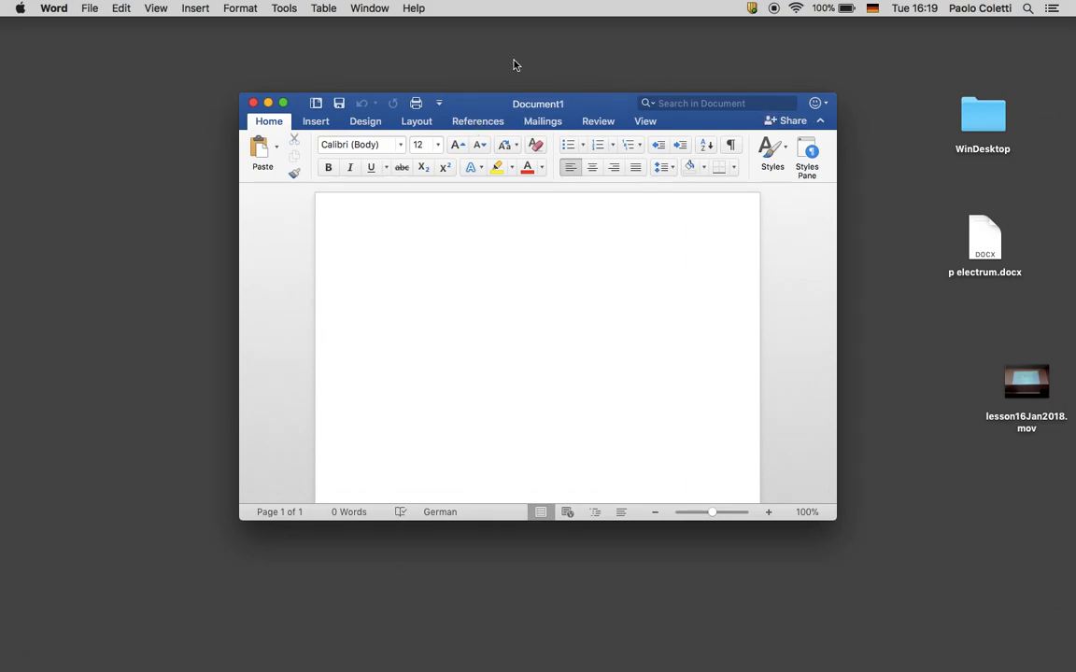
pyautogui.click(285, 104)
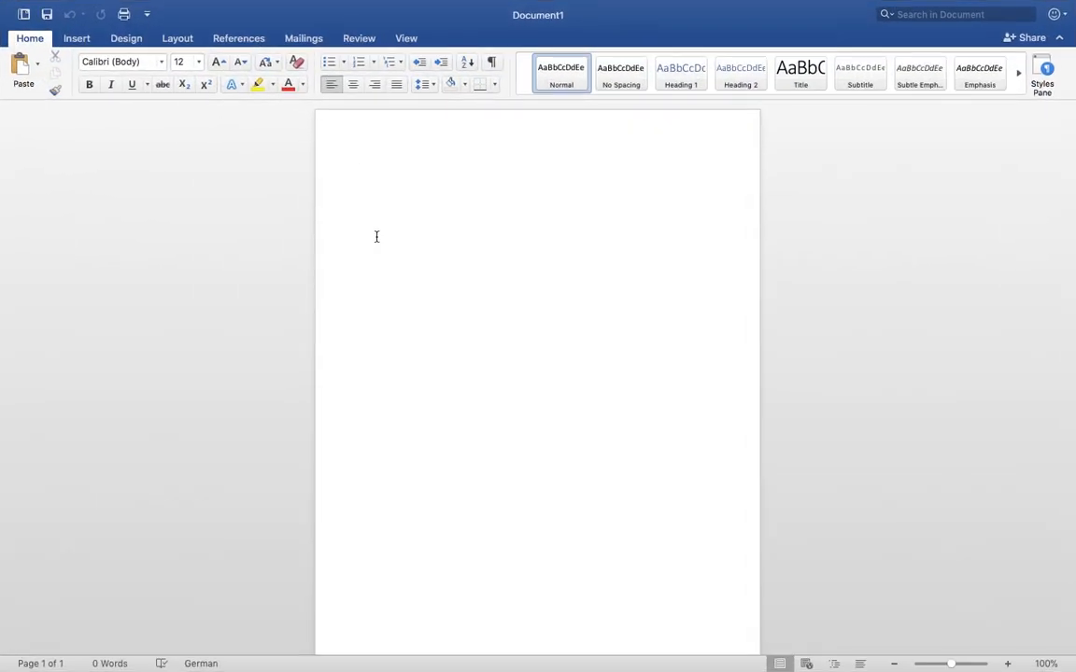
pyautogui.click(1008, 664)
pyautogui.click(1008, 664)
pyautogui.click(1007, 664)
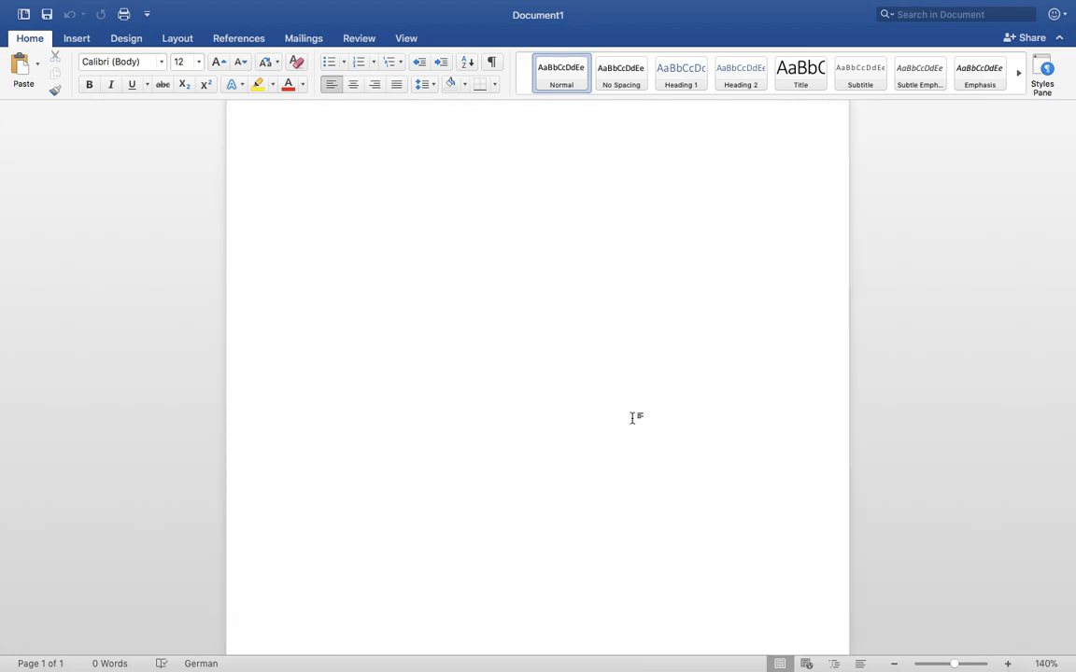
pyautogui.hotkey('ctrl', 'Up')
pyautogui.hotkey('ctrl', 'Up')
pyautogui.scroll(-1, 633, 419)
pyautogui.scroll(3, 634, 417)
# Paste the copied tables into Document1 and add a new line below them
pyautogui.press('super+v')
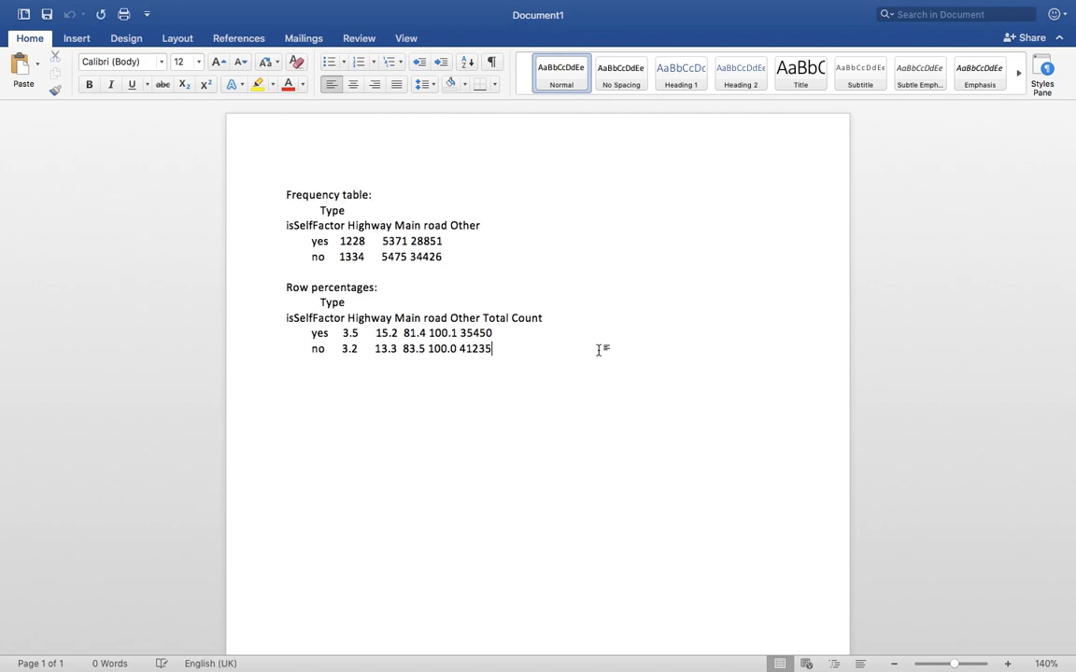
pyautogui.press('Return')
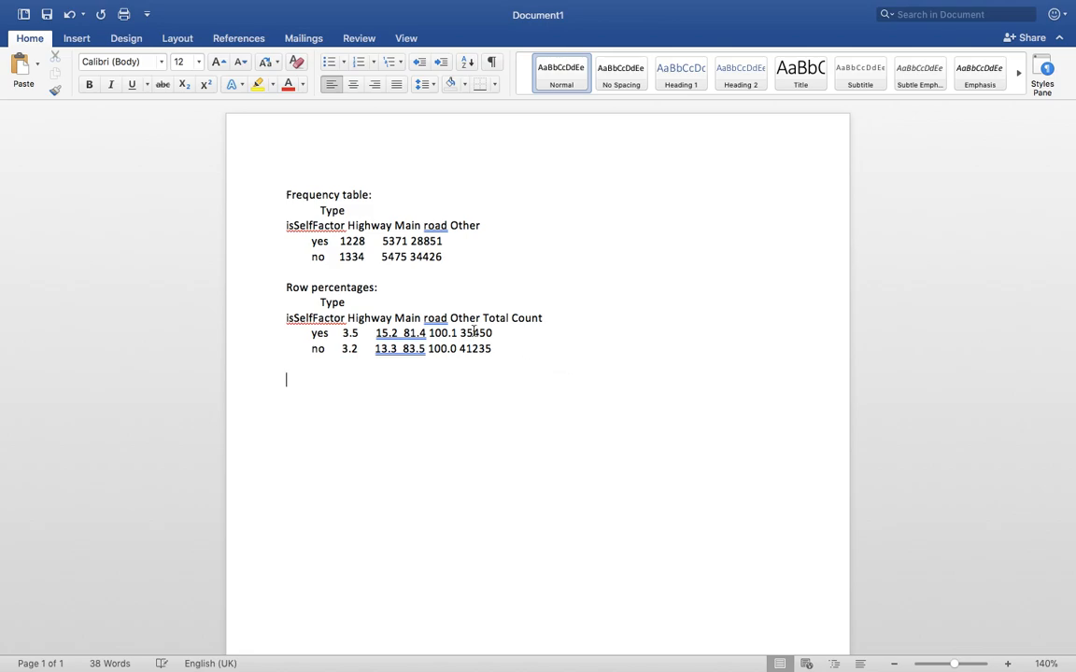
pyautogui.moveTo(252, 194); pyautogui.dragTo(266, 372)
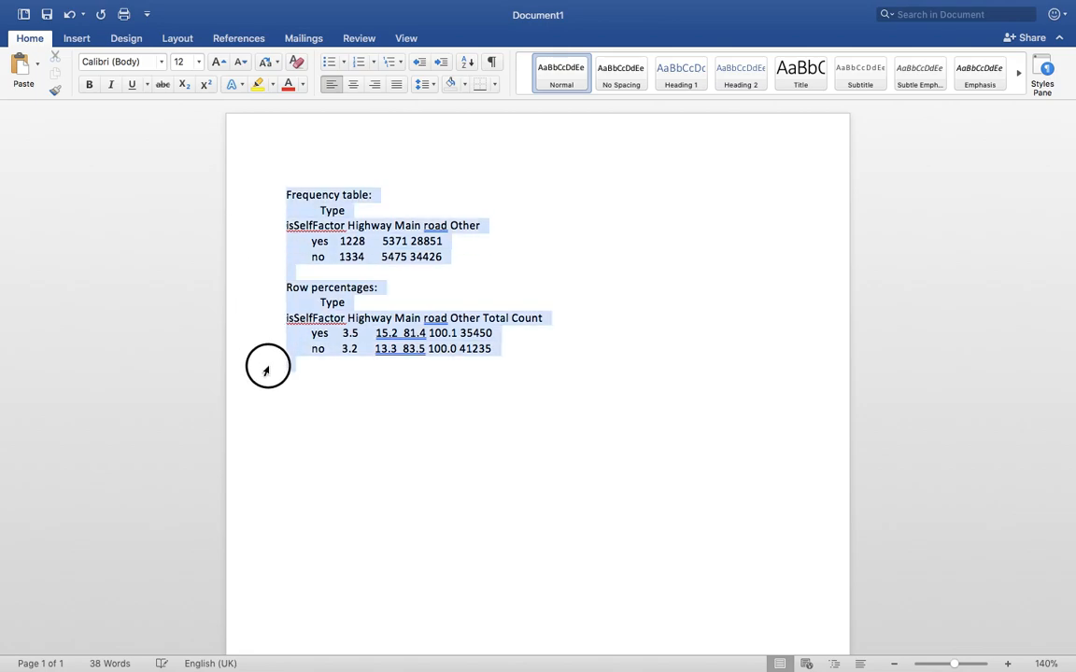
# Cut the pasted tables out of the document and switch desktops to find R
pyautogui.press('super+x')
pyautogui.hotkey('ctrl', 'Left')
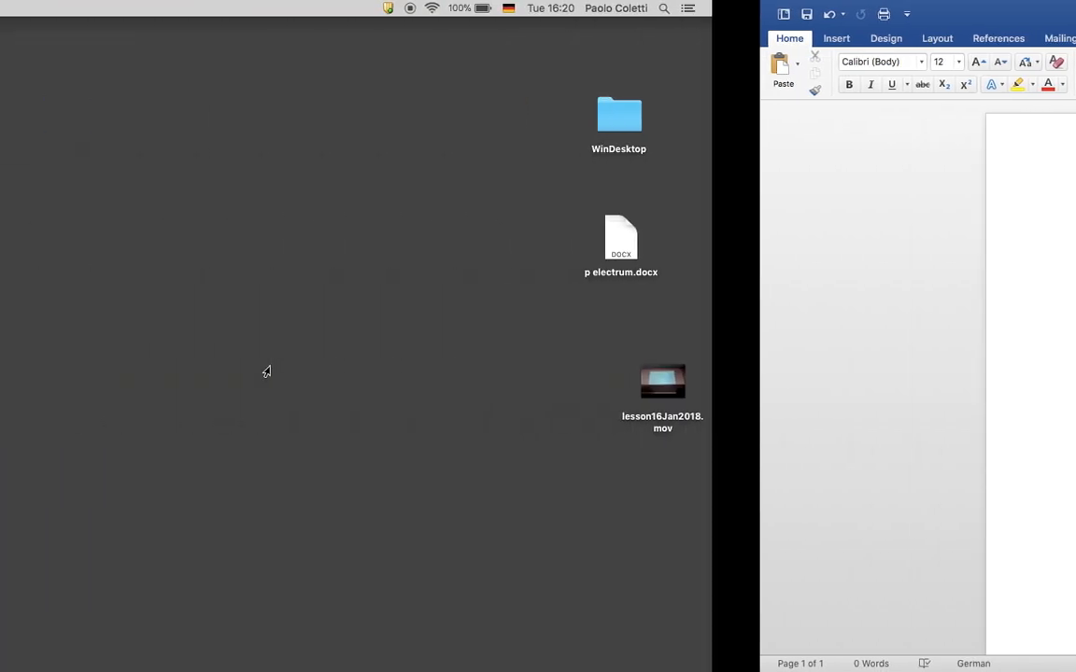
pyautogui.hotkey('ctrl', 'Left')
pyautogui.hotkey('ctrl', 'Right')
pyautogui.hotkey('ctrl', 'Right')
pyautogui.hotkey('ctrl', 'Right')
pyautogui.hotkey('ctrl', 'Left')
pyautogui.hotkey('ctrl', 'Left')
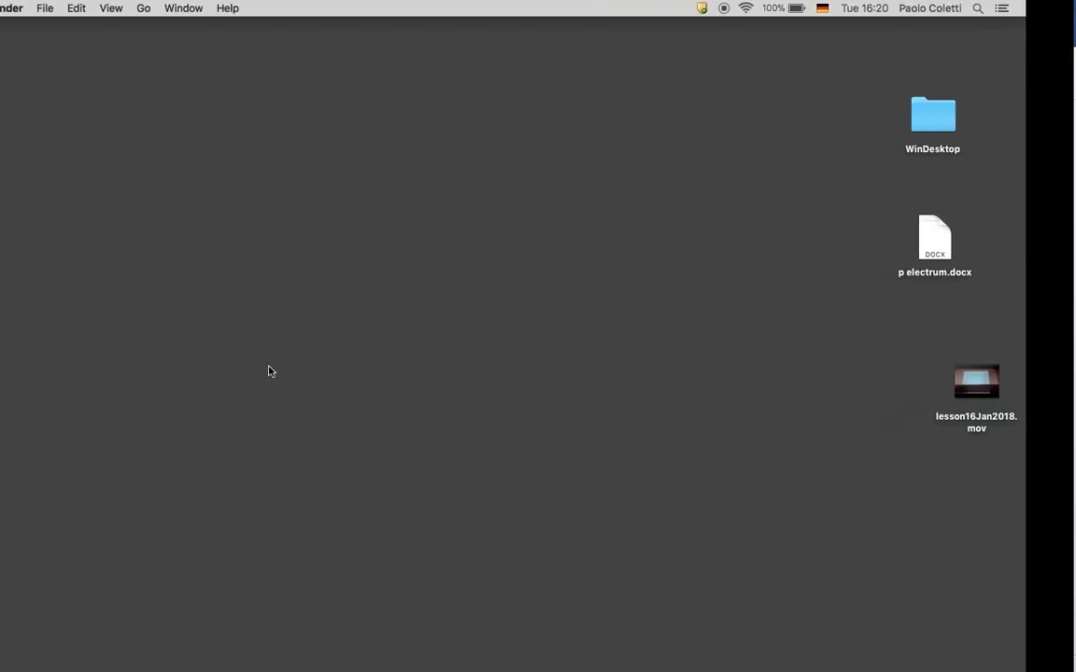
pyautogui.hotkey('ctrl', 'Up')
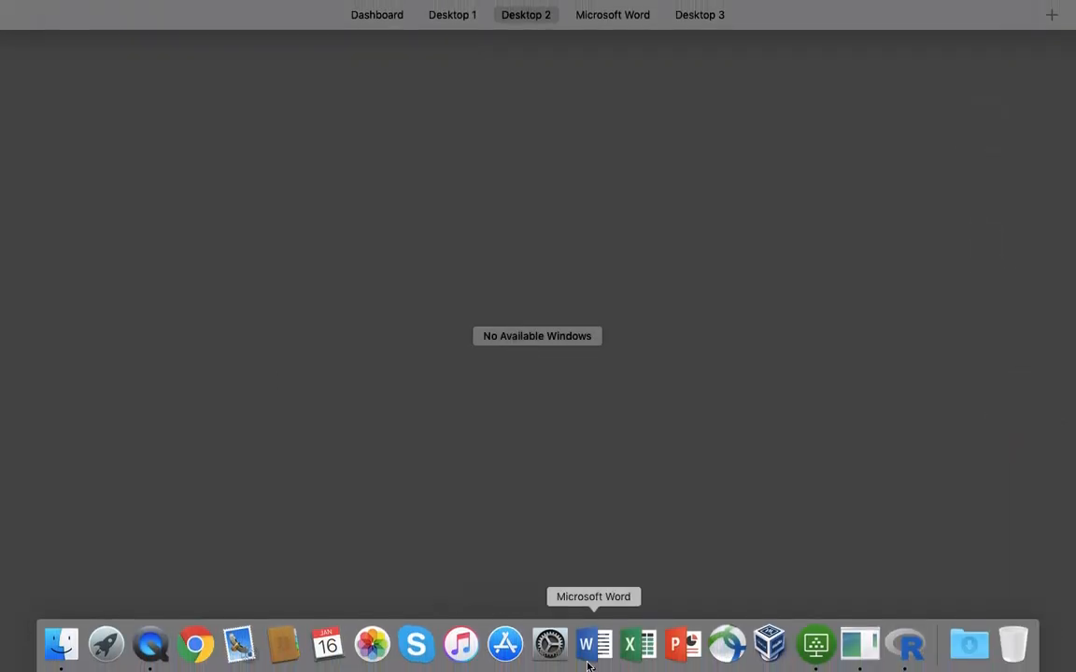
pyautogui.click(906, 653)
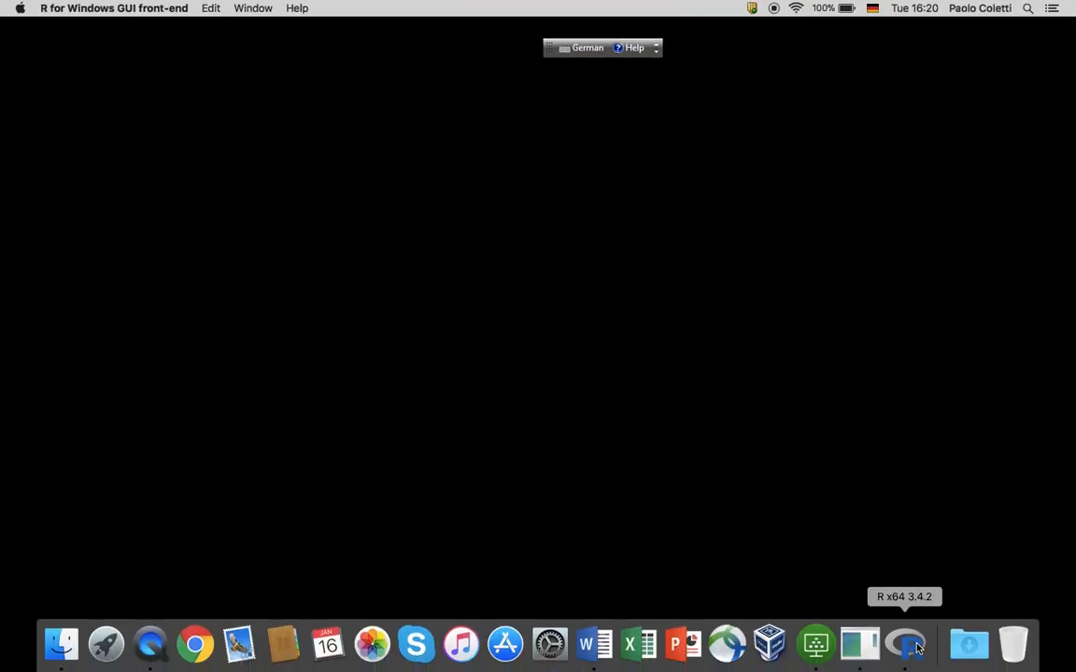
# Bring the R Commander window to the front via the R Dock window list
pyautogui.rightClick(918, 648)
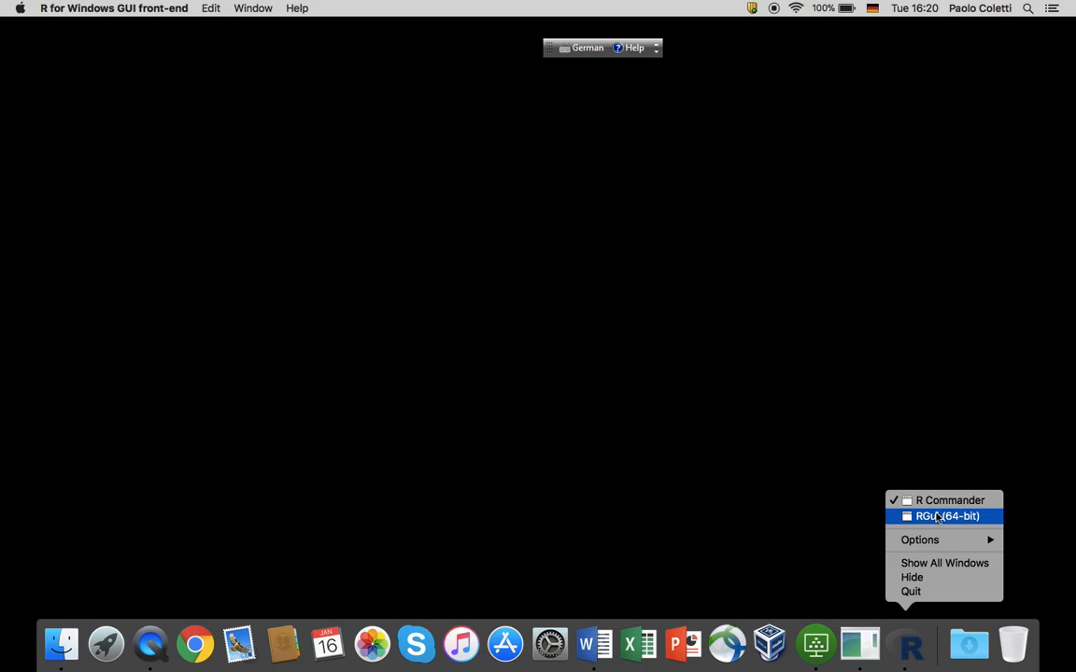
pyautogui.click(935, 519)
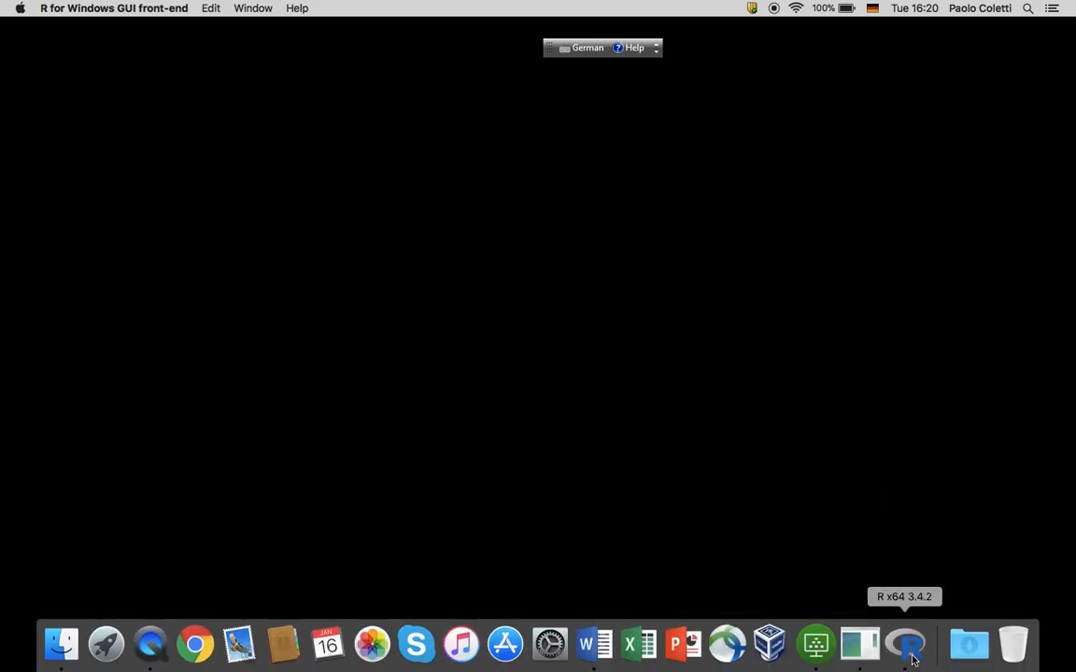
pyautogui.rightClick(912, 660)
pyautogui.click(925, 502)
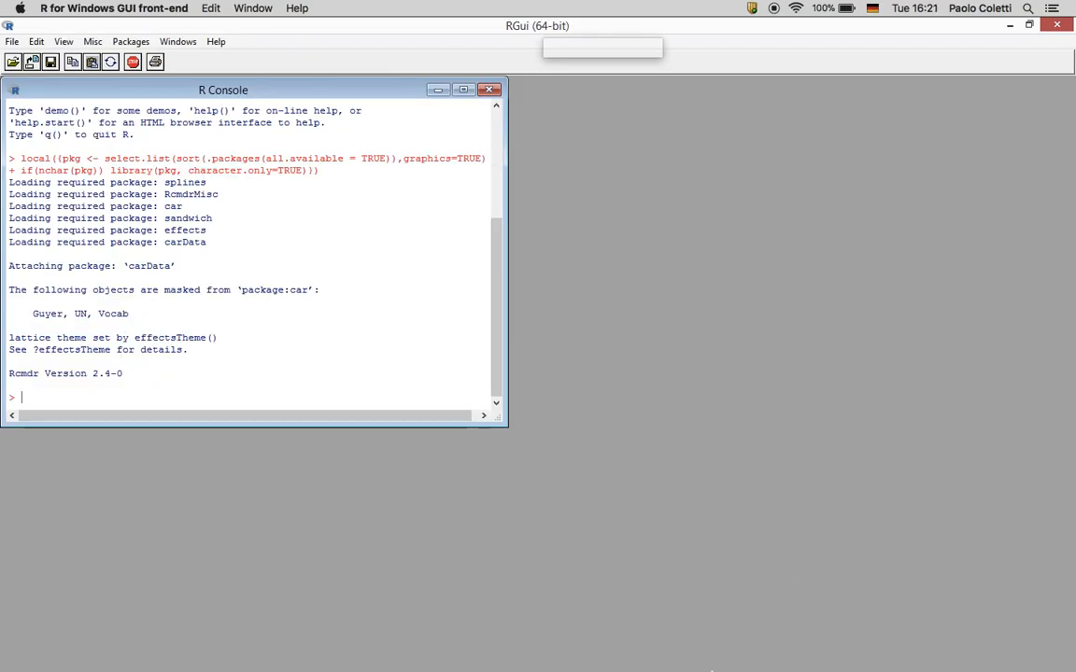
pyautogui.hotkey('ctrl', 'Up')
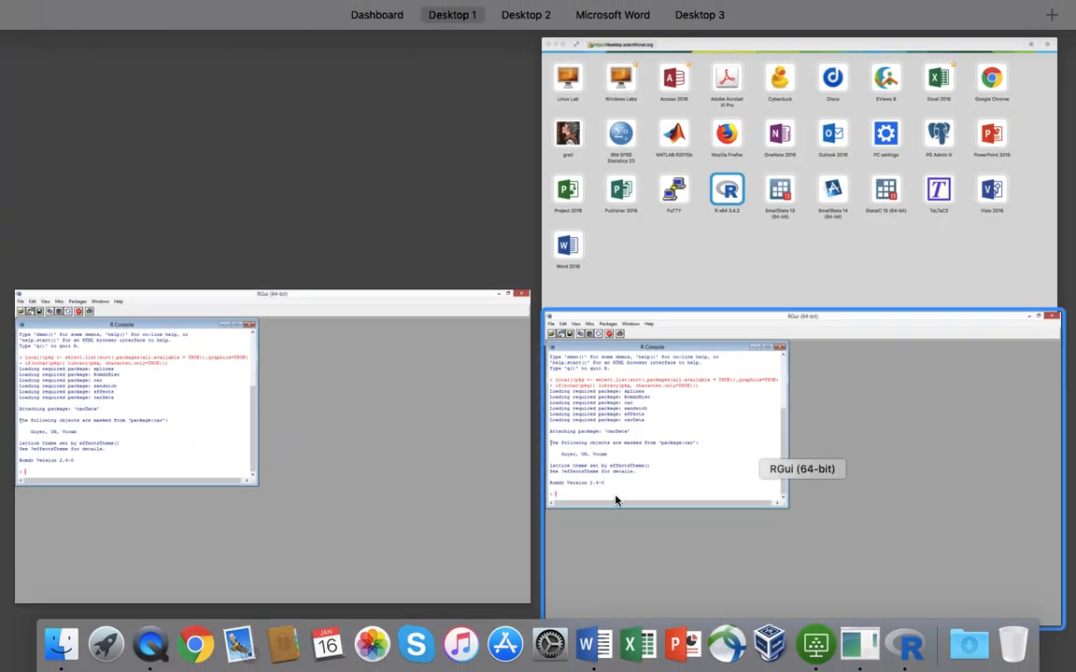
pyautogui.click(746, 469)
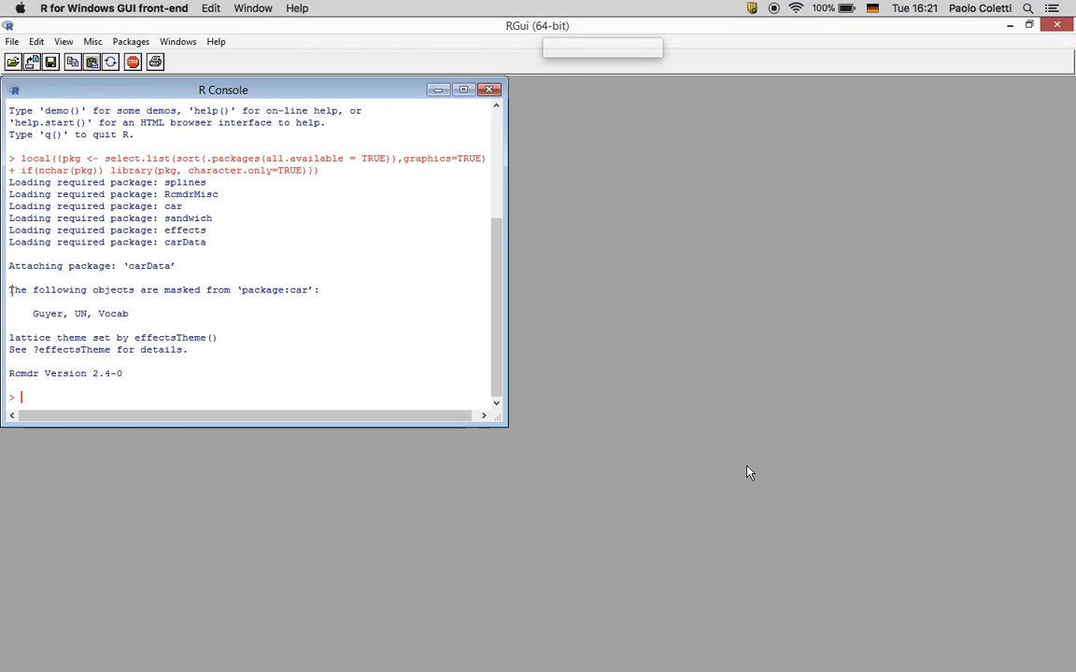
pyautogui.rightClick(909, 649)
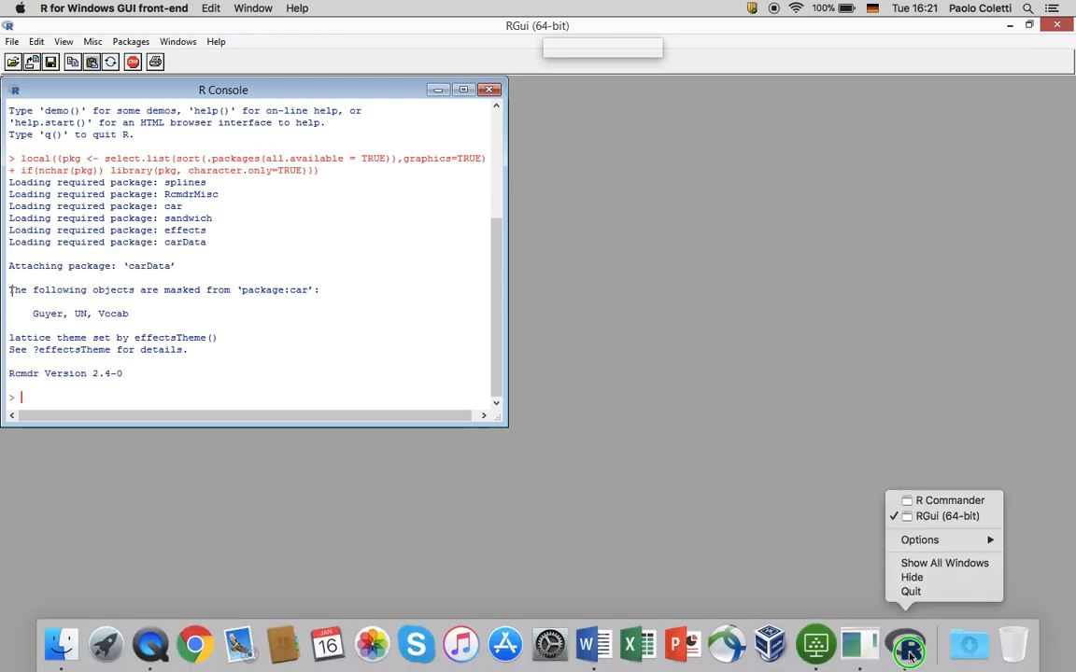
pyautogui.click(947, 501)
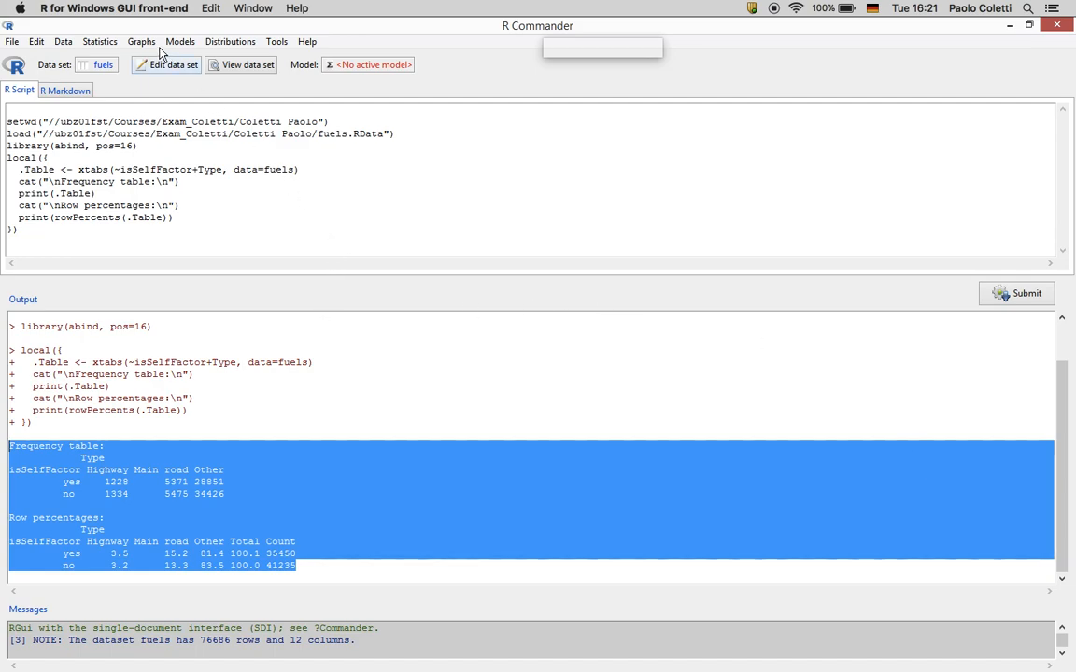
# Rerun the isSelfFactor by Type two-way table with column percentages
pyautogui.click(100, 42)
pyautogui.moveTo(117, 72)
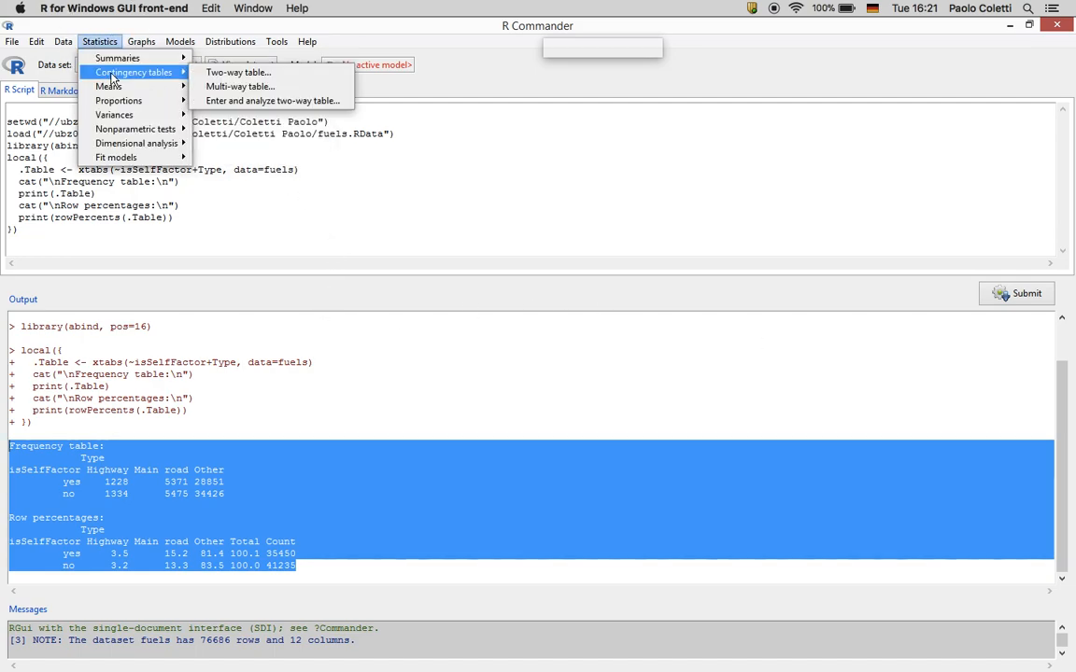
pyautogui.click(211, 73)
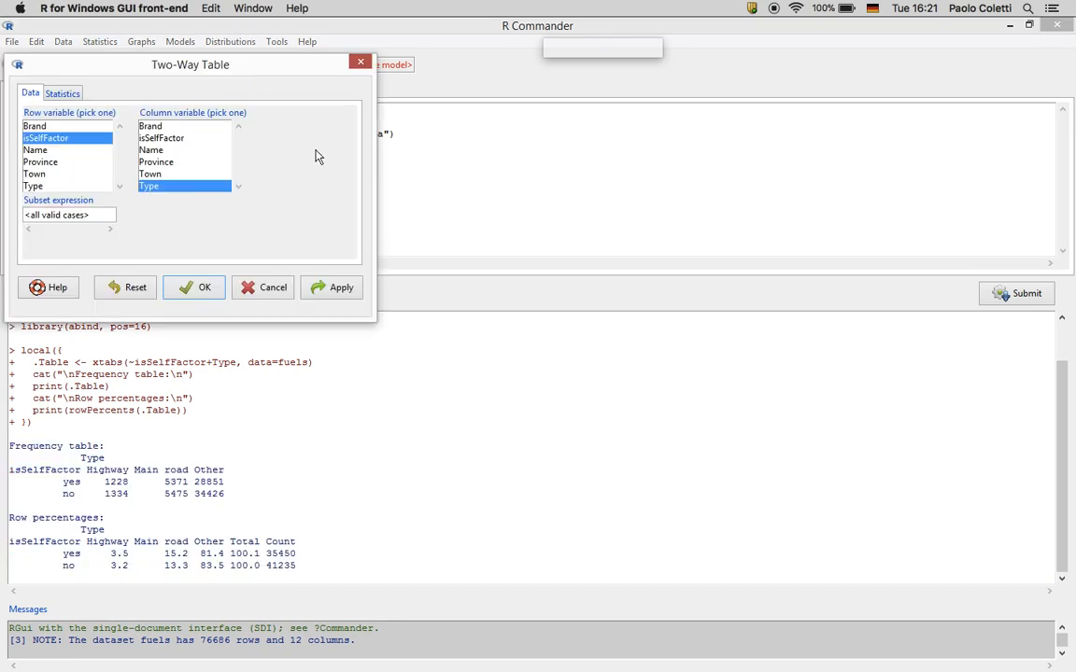
pyautogui.click(58, 93)
pyautogui.click(54, 145)
pyautogui.click(198, 286)
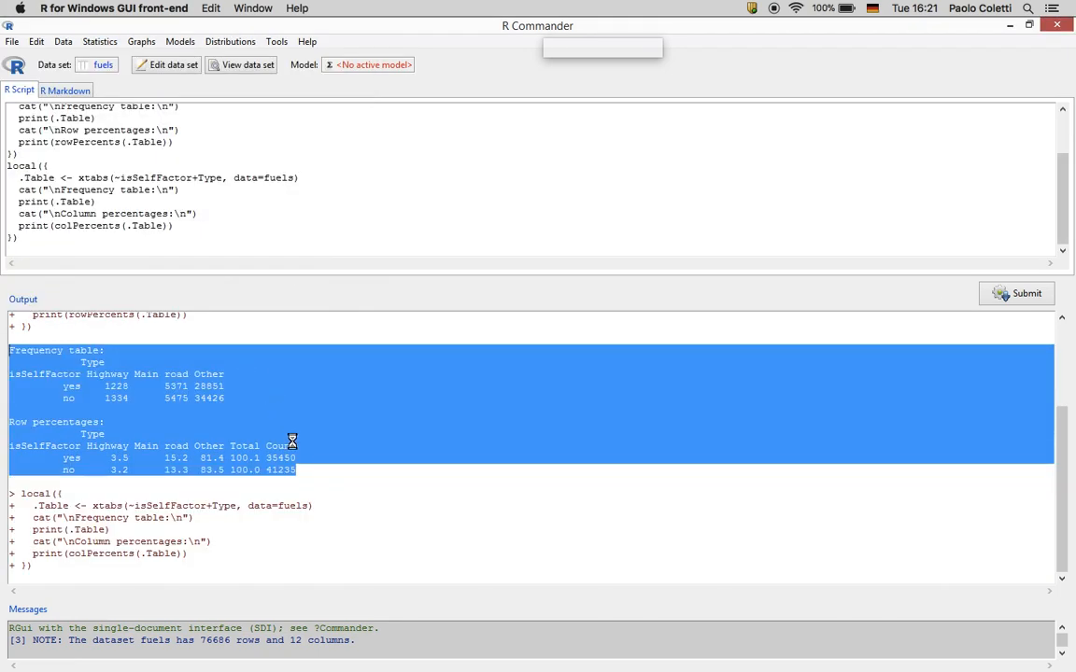
# Copy the frequency and column-percentage tables and switch over to Word
pyautogui.moveTo(245, 567); pyautogui.dragTo(8, 423)
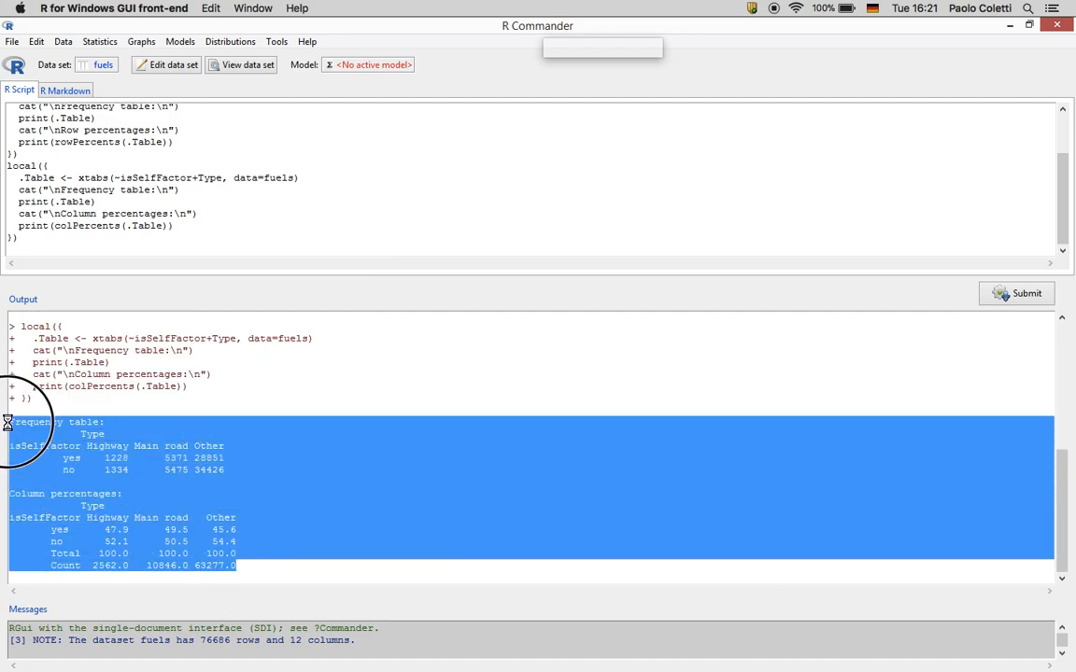
pyautogui.rightClick(64, 461)
pyautogui.click(90, 484)
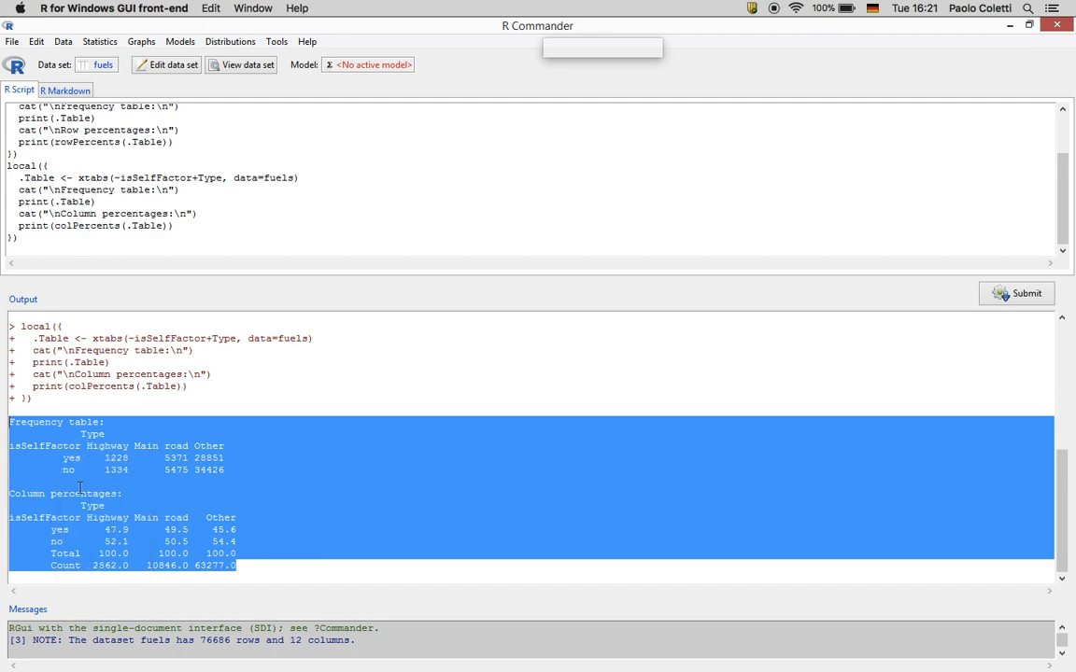
pyautogui.hotkey('ctrl', 'Right')
pyautogui.hotkey('ctrl', 'Right')
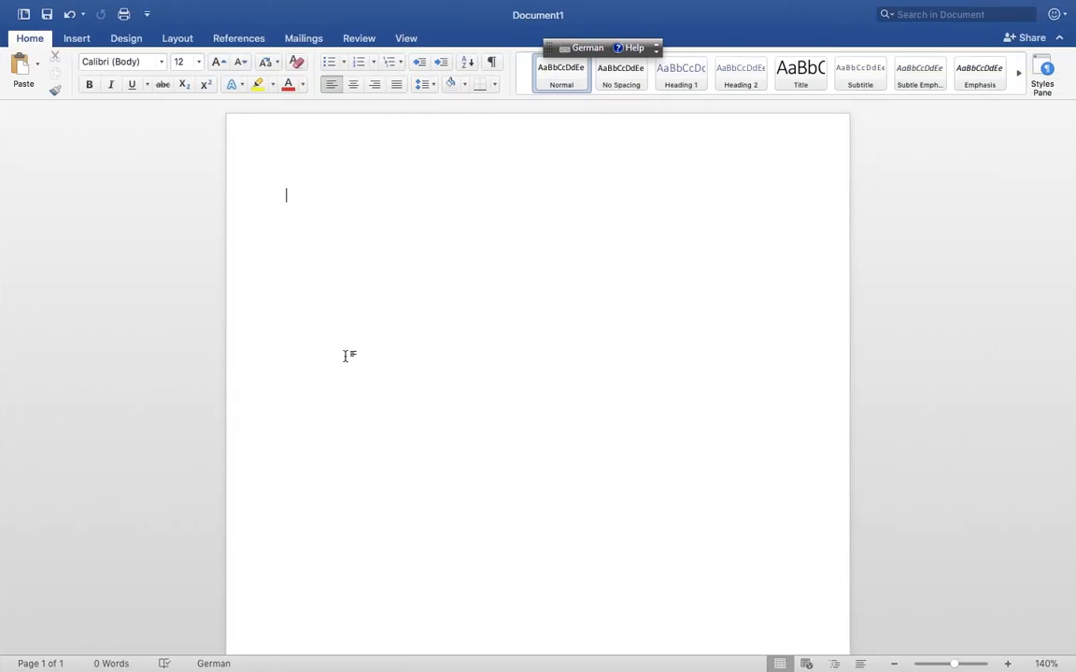
# Paste the tables and note 47.8% highway, 49.5% main-road and 45.6% other-road pumps are self-service
pyautogui.click(21, 68)
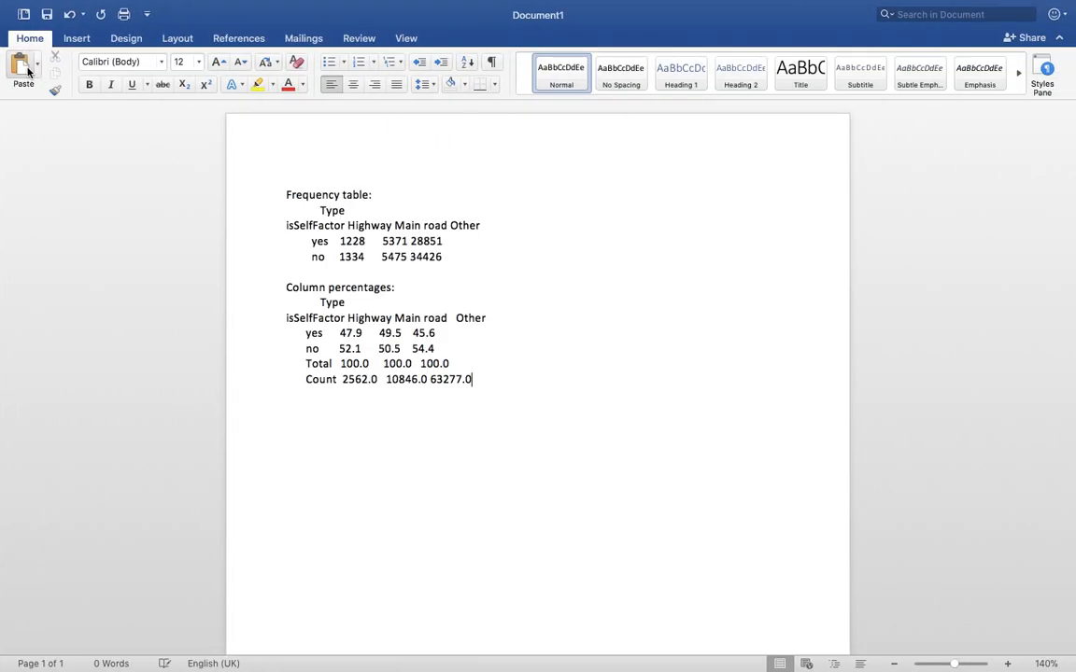
pyautogui.write('Among ')
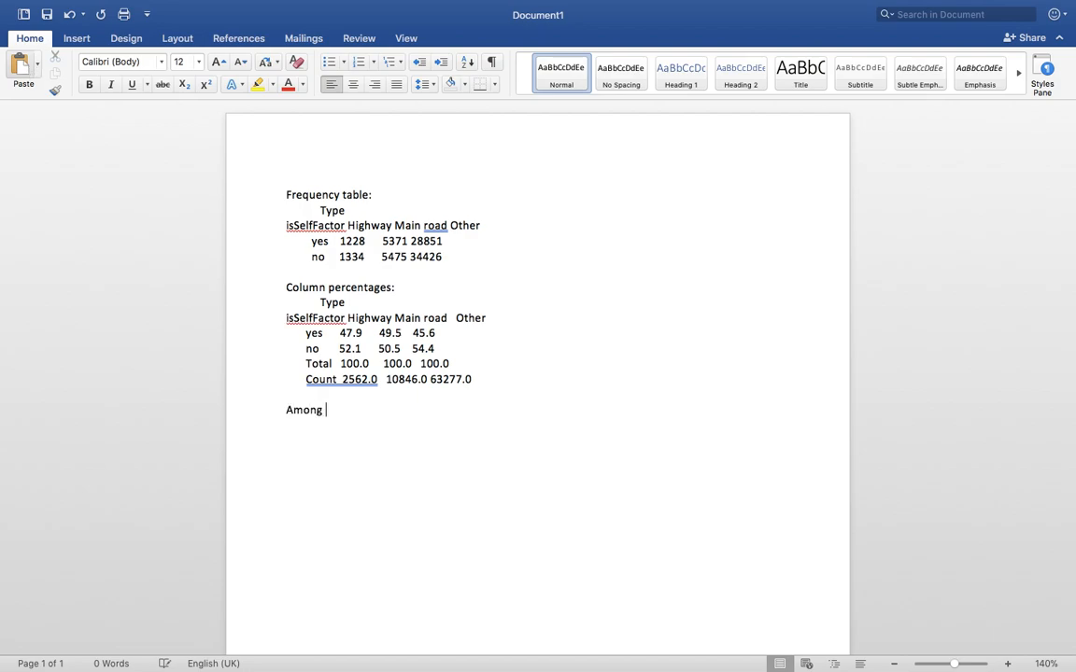
pyautogui.write('all the pumps located on highway,')
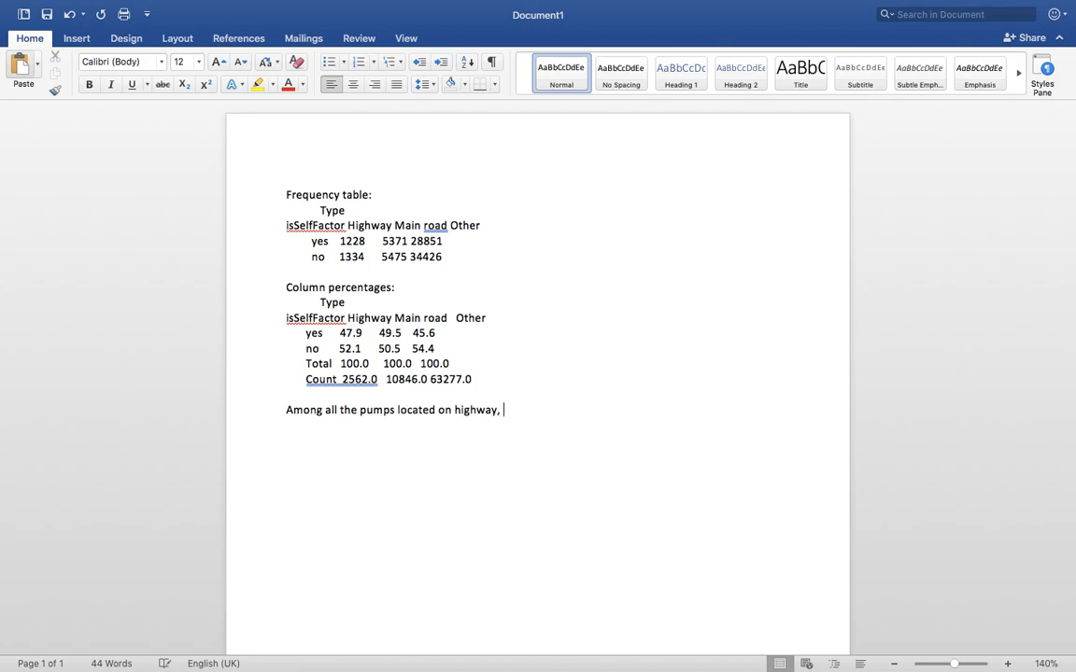
pyautogui.write(' 47.8')
pyautogui.write('% are self,m')
pyautogui.press('BackSpace')
pyautogui.write('while p')
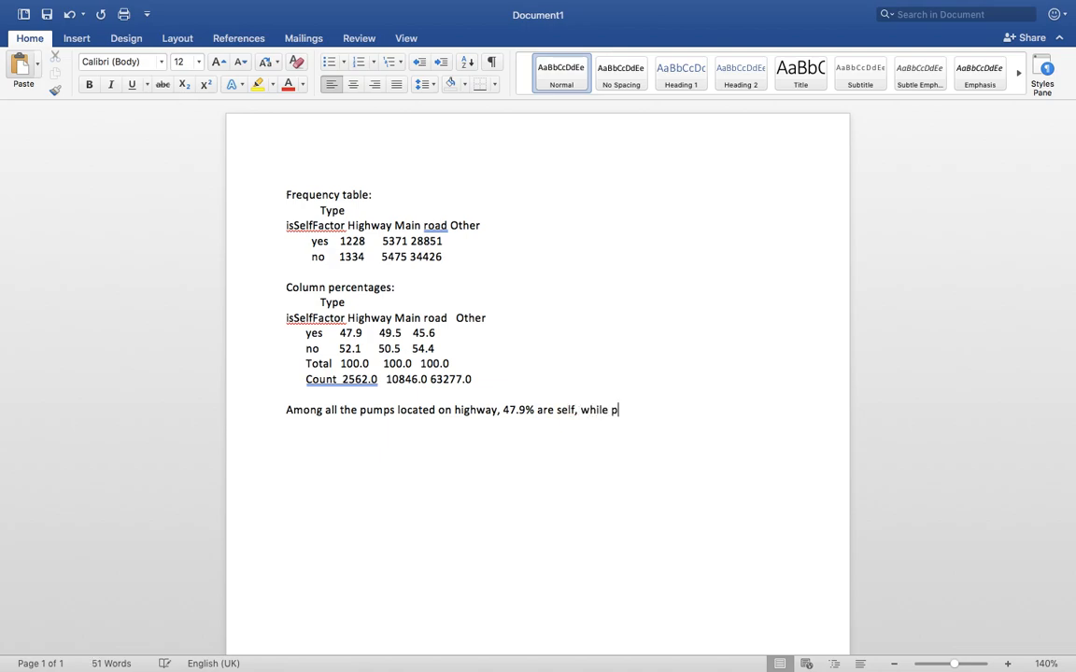
pyautogui.write('umps locate')
pyautogui.write('d on main rod')
pyautogui.write('s')
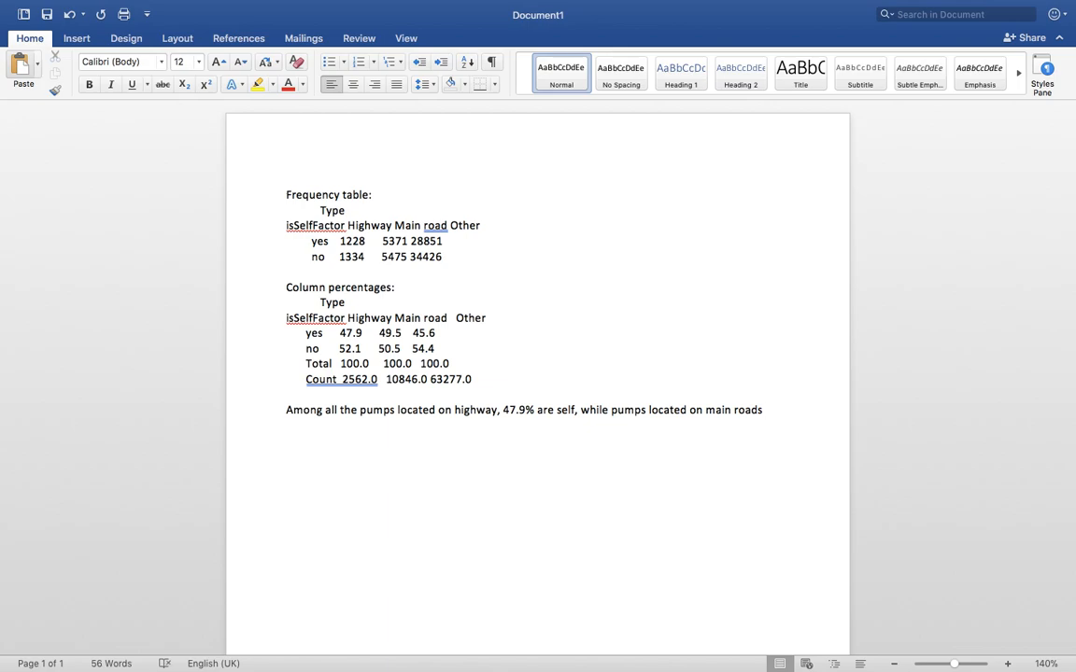
pyautogui.write(' 49.5% are self.')
pyautogui.write(' while fo')
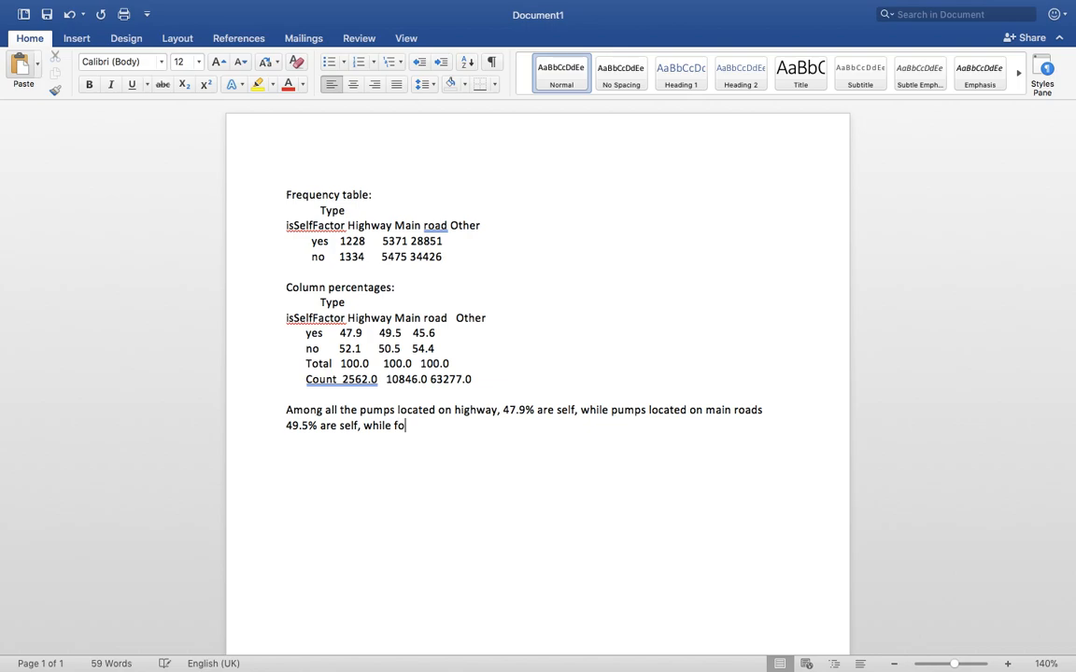
pyautogui.write('r other roads 45.6')
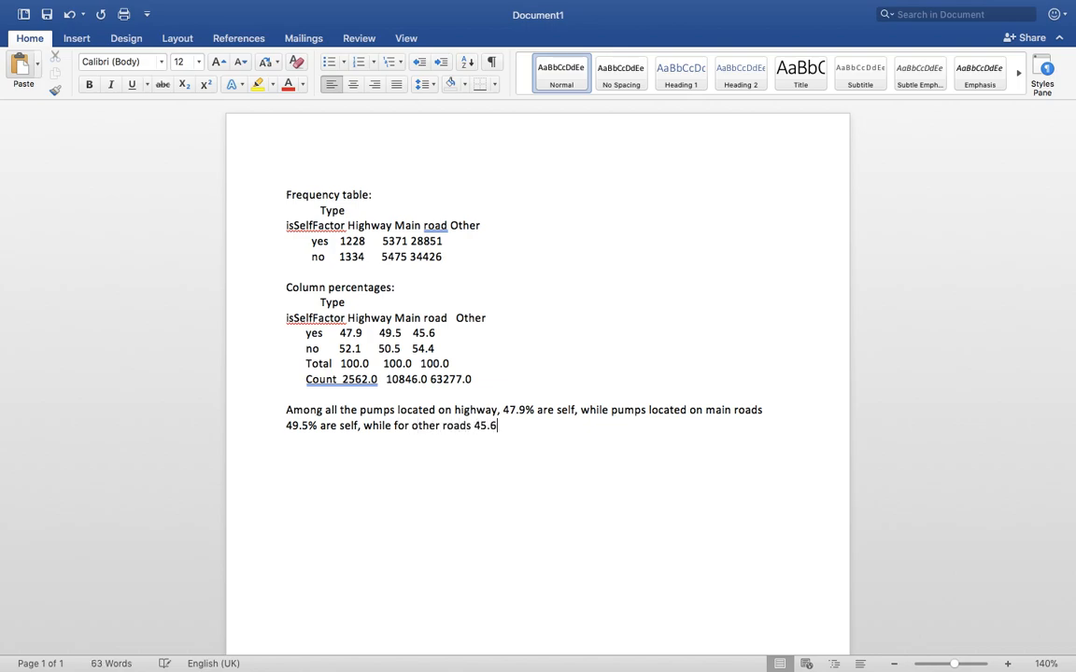
pyautogui.write('%. There is a prevalence for self service pumps on main roads')
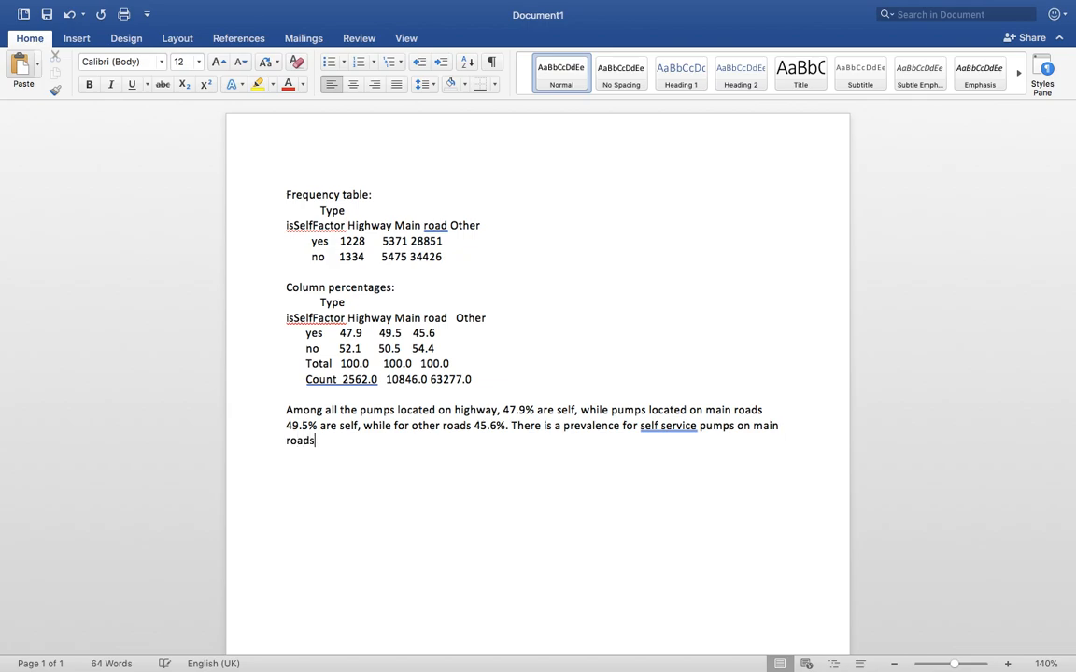
pyautogui.write('.')
pyautogui.press('Return')
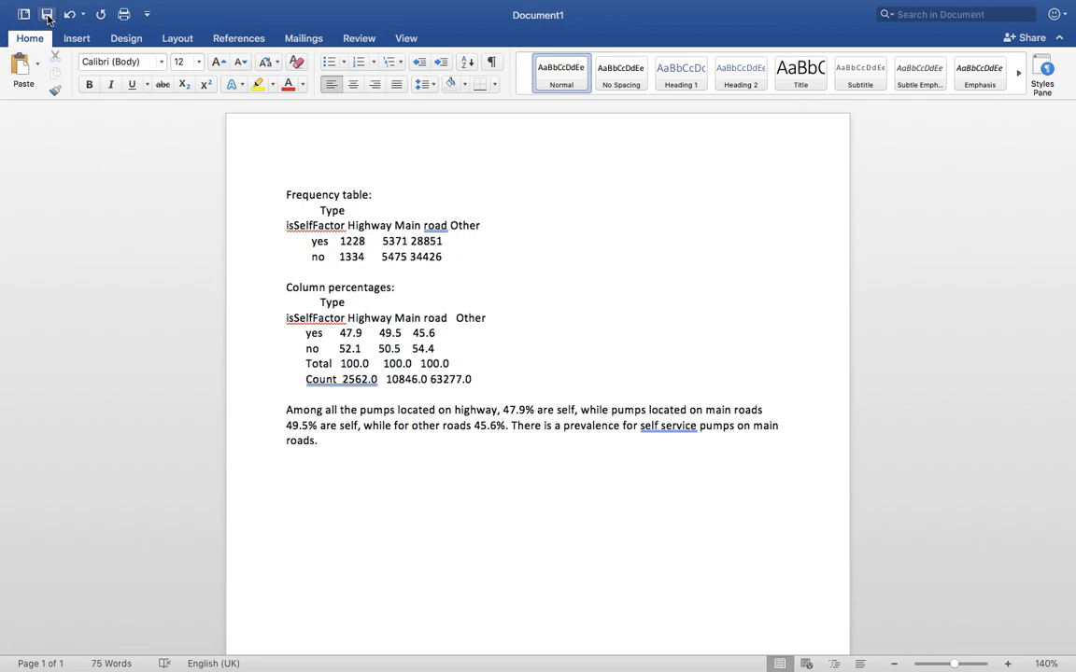
pyautogui.hotkey('ctrl', 'Left')
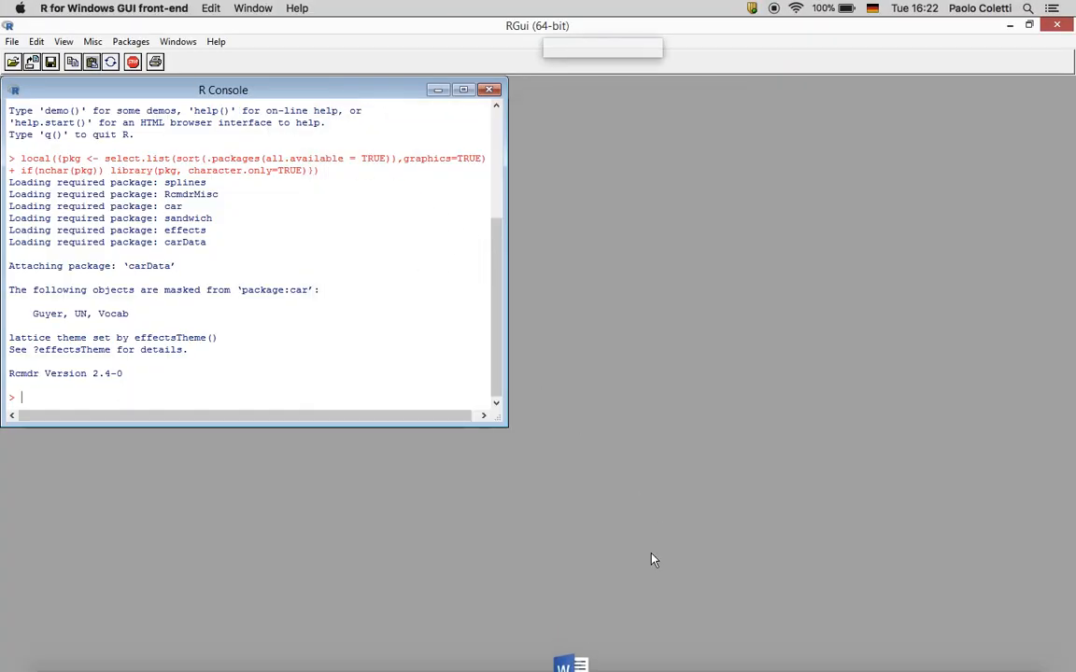
# Save the Word document as 'exam' and dismiss the update prompt
pyautogui.click(573, 654)
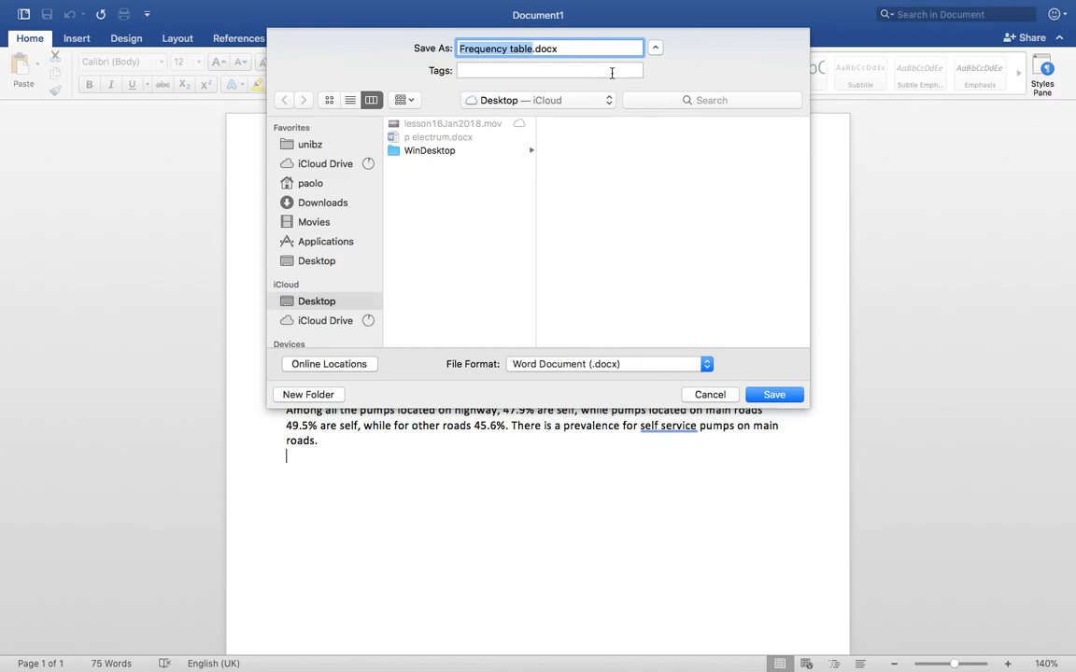
pyautogui.write('exam')
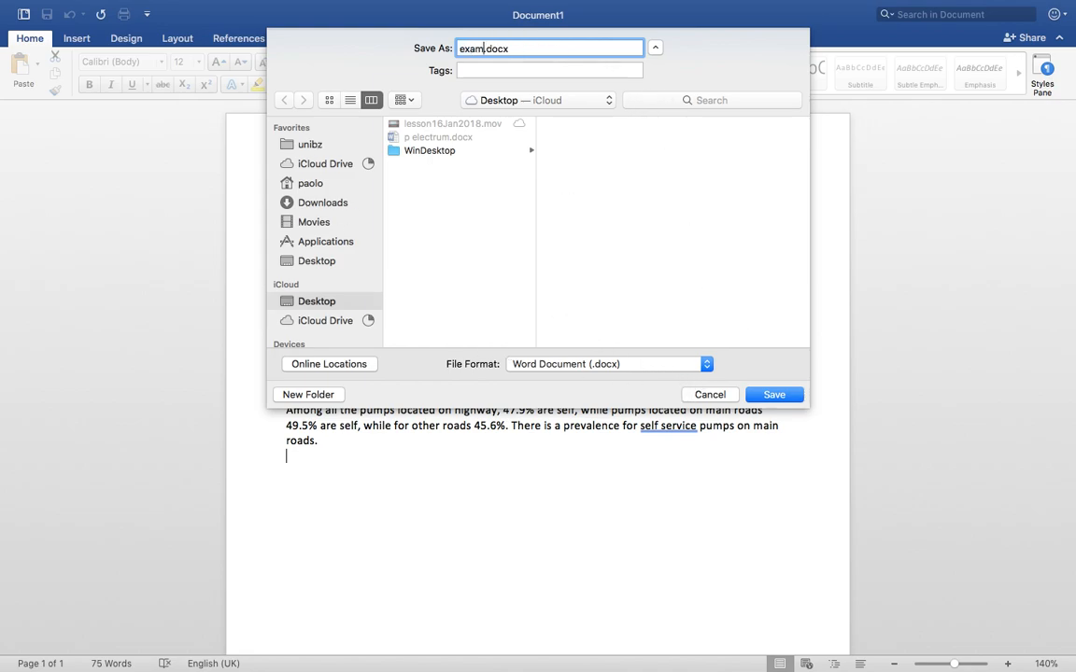
pyautogui.click(775, 395)
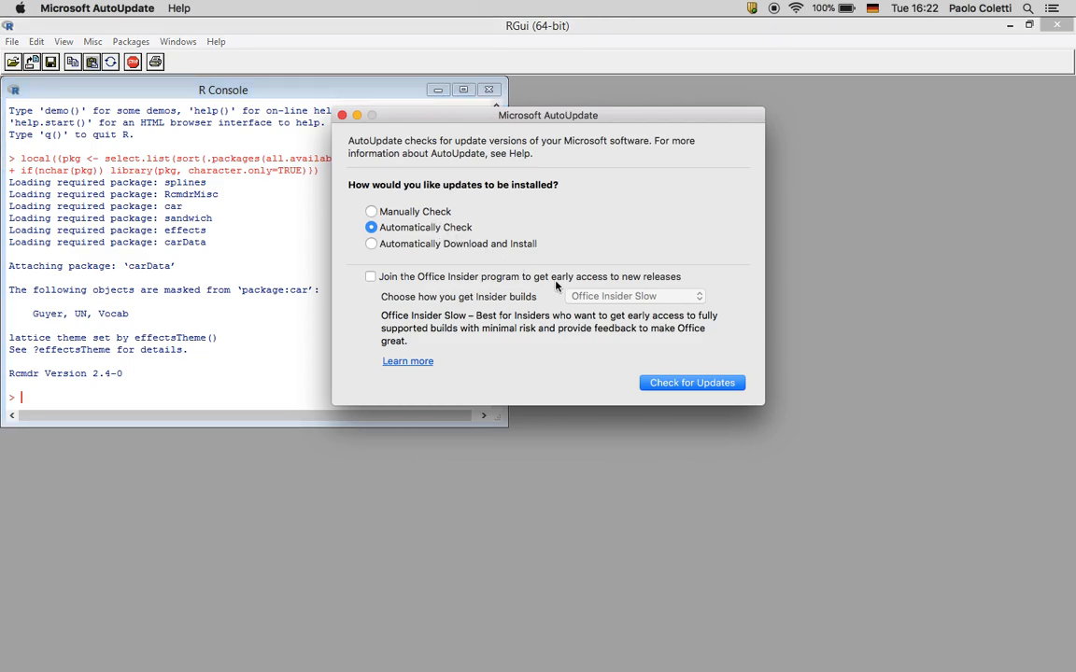
pyautogui.click(342, 117)
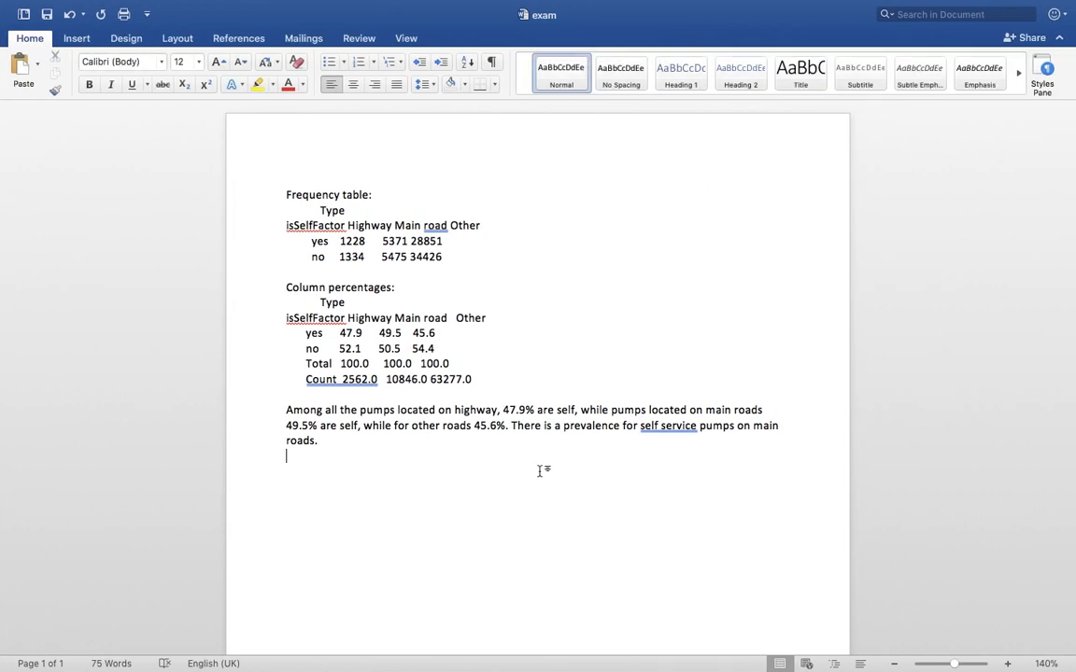
pyautogui.press('Return')
# Bring the R Commander window back to the front from the R Dock window list
pyautogui.hotkey('ctrl', 'Left')
pyautogui.hotkey('ctrl', 'Left')
pyautogui.hotkey('ctrl', 'Right')
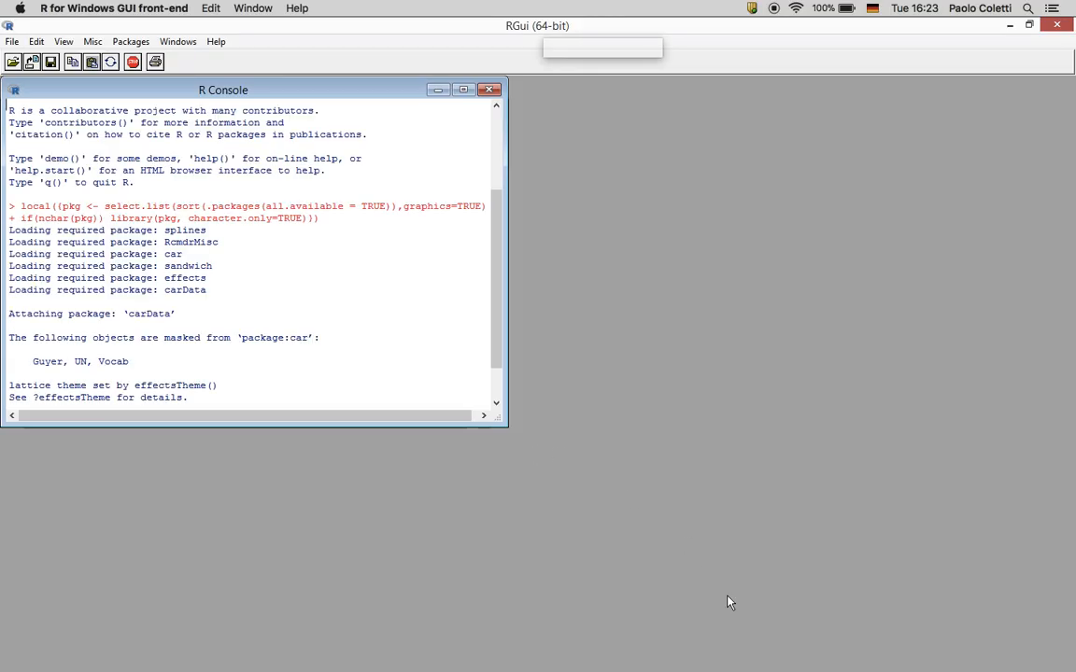
pyautogui.hotkey('ctrl', 'Up')
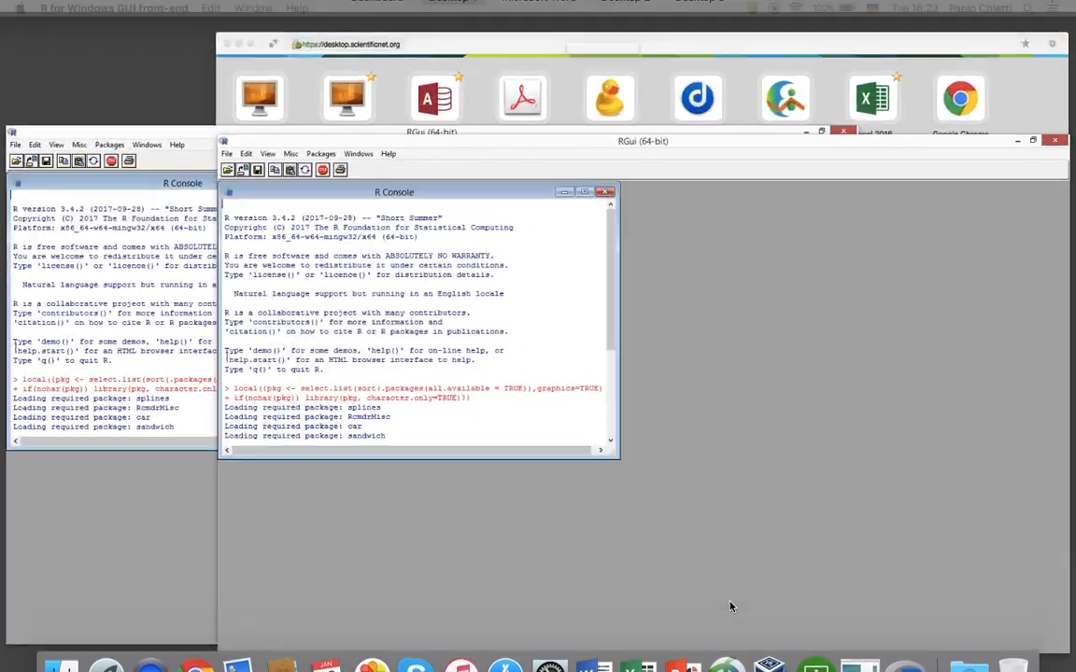
pyautogui.hotkey('ctrl', 'Up')
pyautogui.click(920, 657)
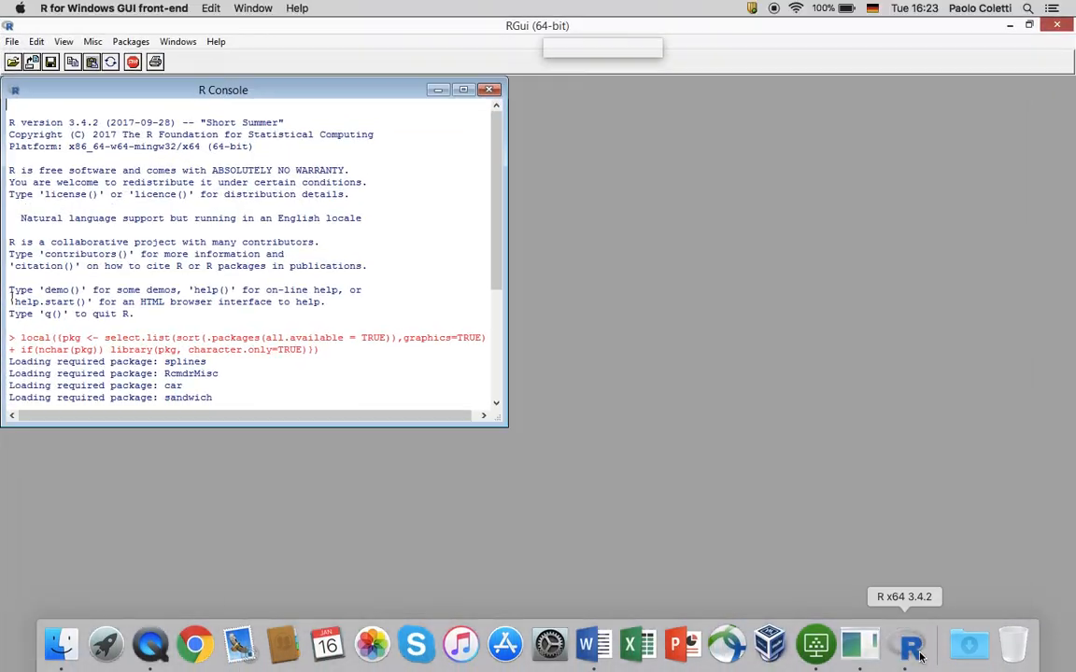
pyautogui.rightClick(911, 646)
pyautogui.click(944, 502)
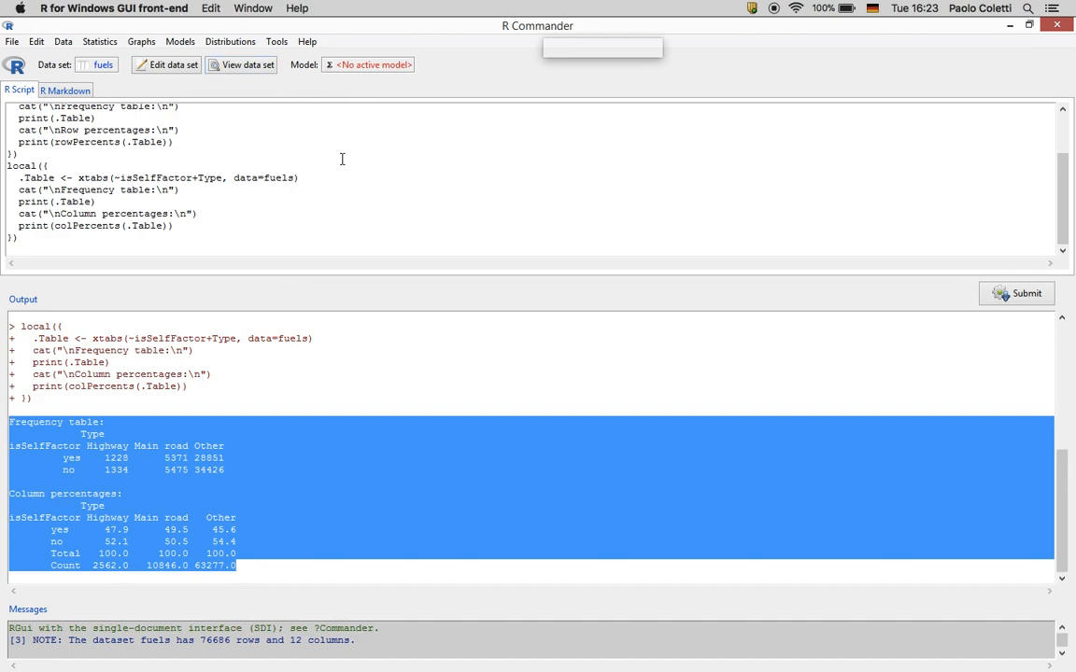
# Draw a scatterplot with Price on x and Latitude on y, adjusting the Type grouping options
pyautogui.click(141, 42)
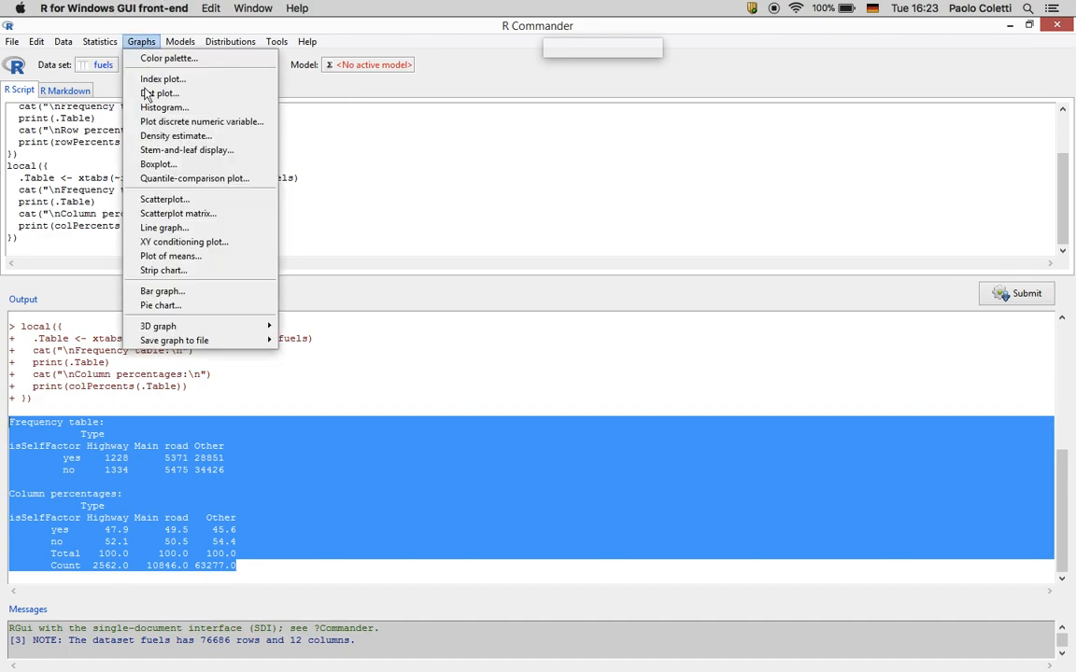
pyautogui.click(180, 201)
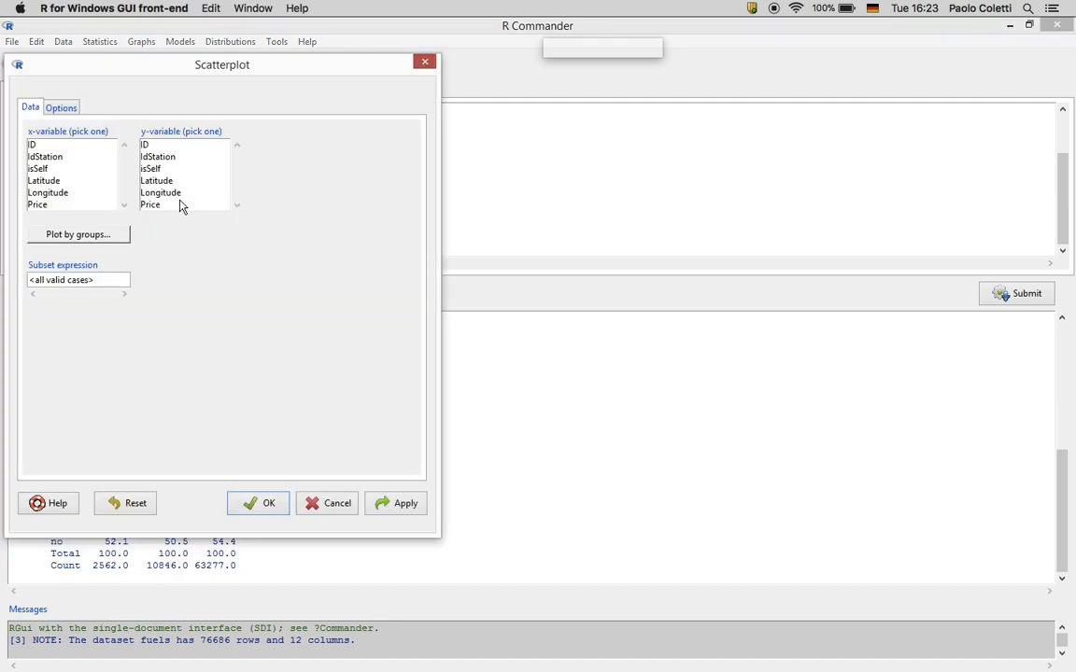
pyautogui.click(46, 206)
pyautogui.click(156, 180)
pyautogui.click(103, 234)
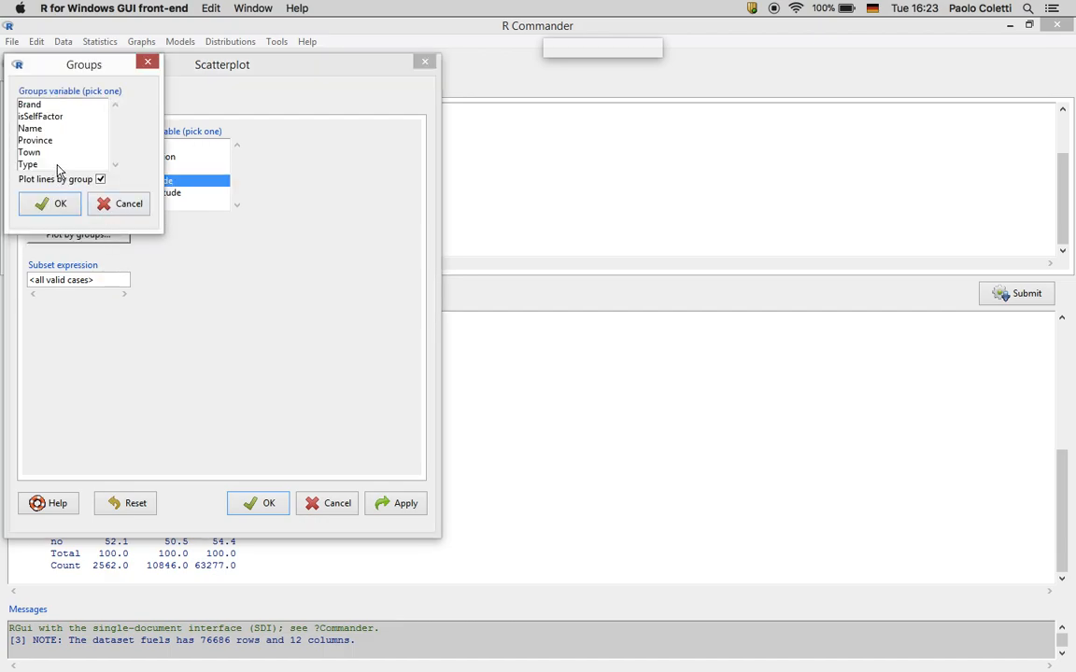
pyautogui.click(56, 165)
pyautogui.click(59, 204)
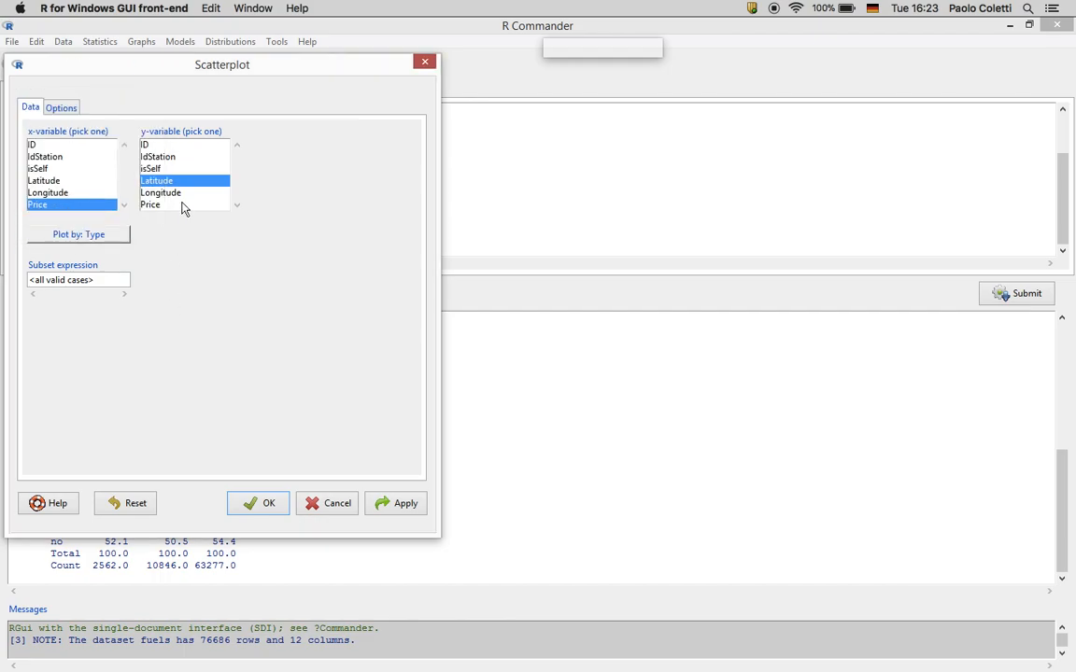
pyautogui.click(105, 234)
pyautogui.click(101, 179)
pyautogui.click(59, 203)
pyautogui.click(61, 109)
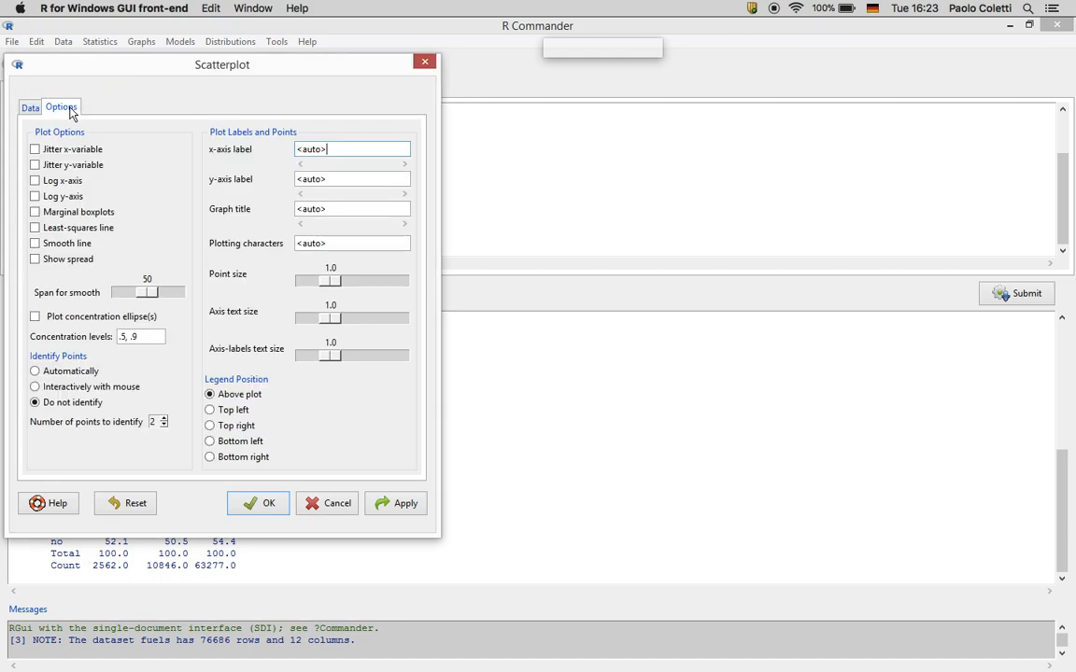
pyautogui.click(258, 502)
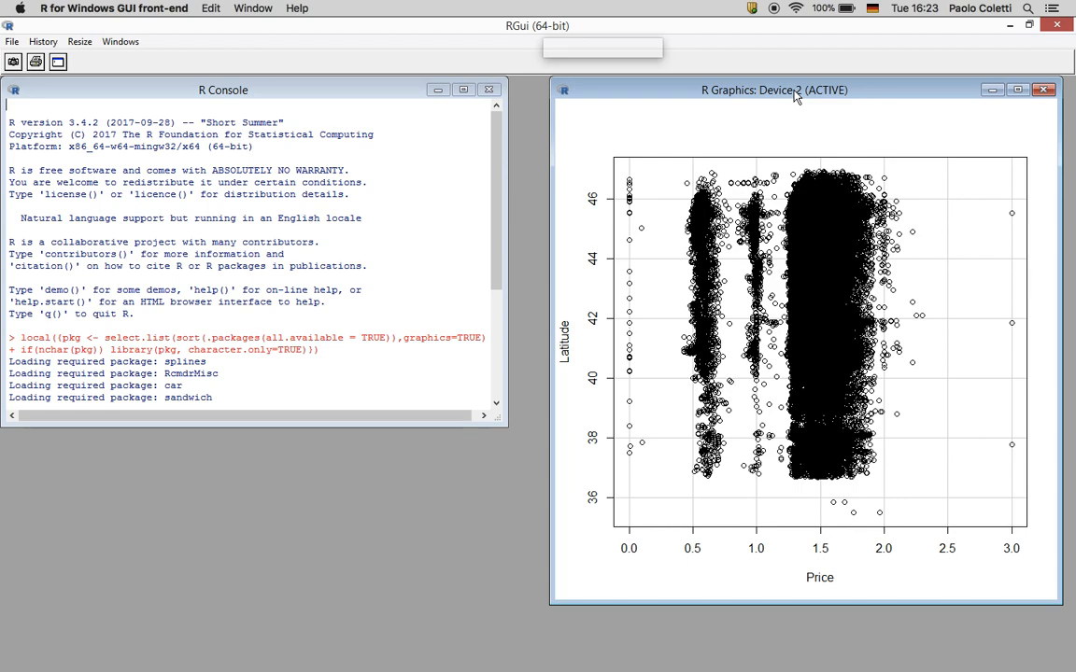
# Close the ungrouped plot and return to the R Commander window
pyautogui.click(1043, 90)
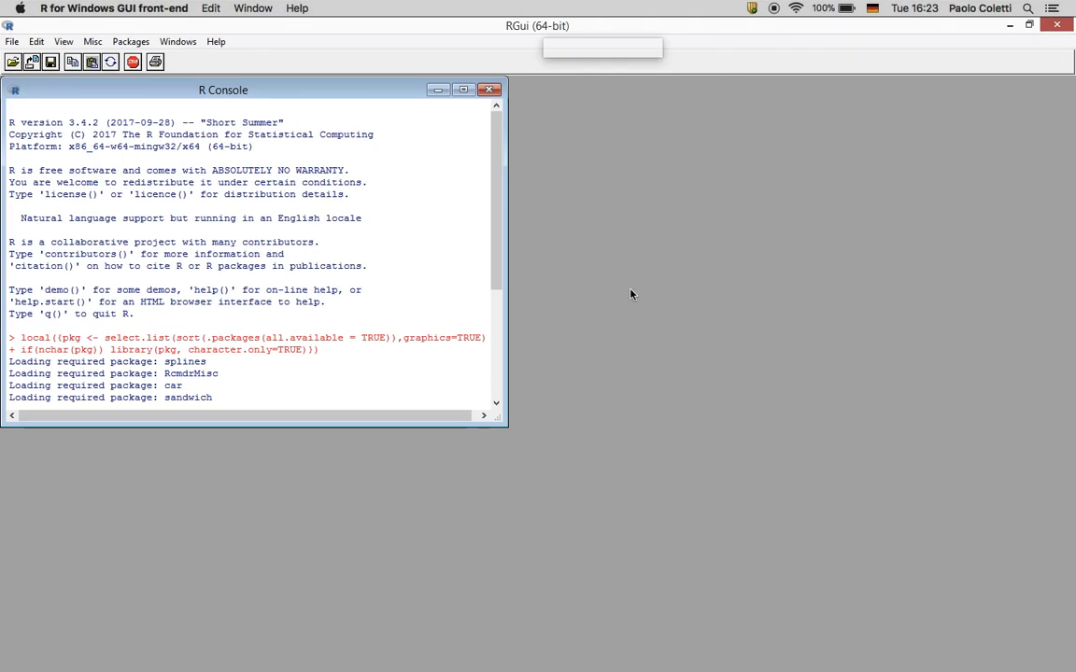
pyautogui.hotkey('ctrl', 'Up')
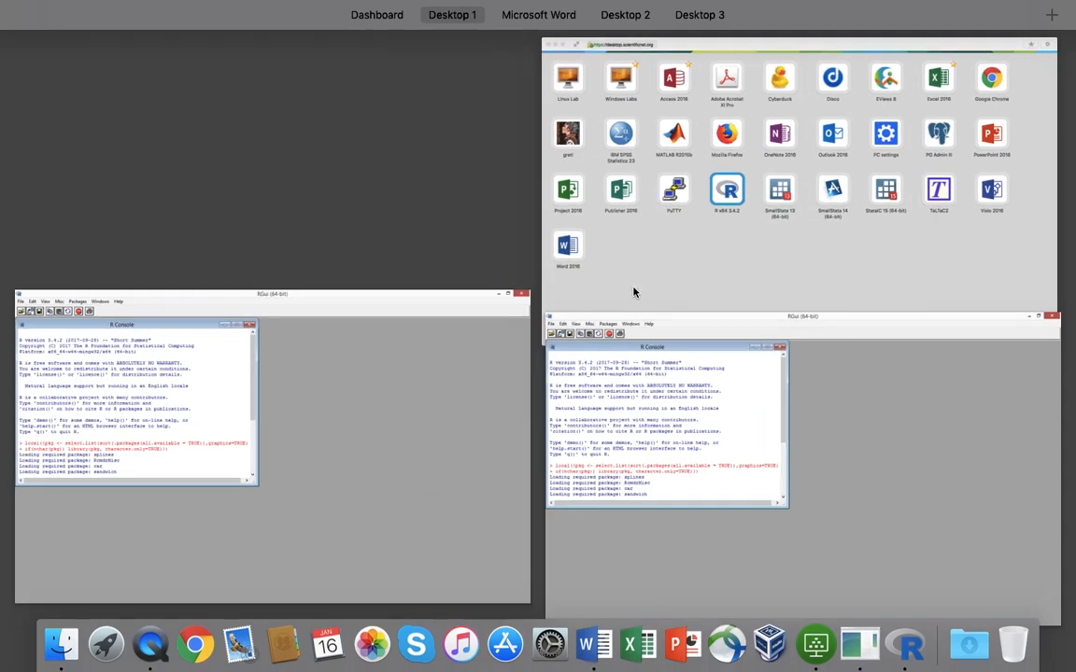
pyautogui.rightClick(903, 651)
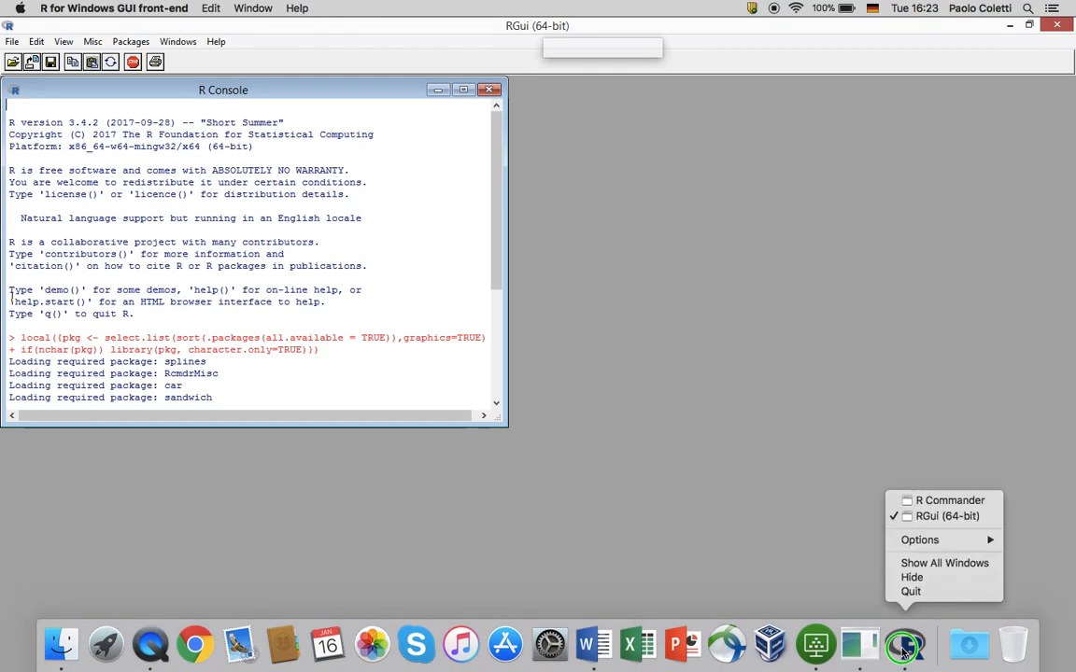
pyautogui.click(948, 501)
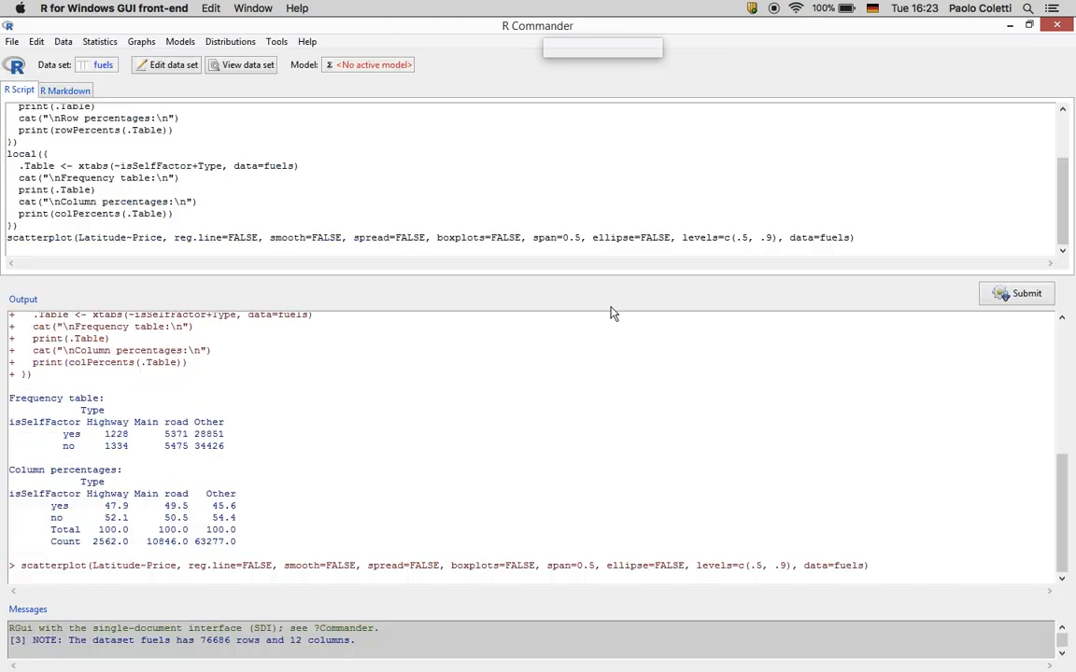
# Redraw the Latitude versus Price scatterplot grouped by Type
pyautogui.click(142, 41)
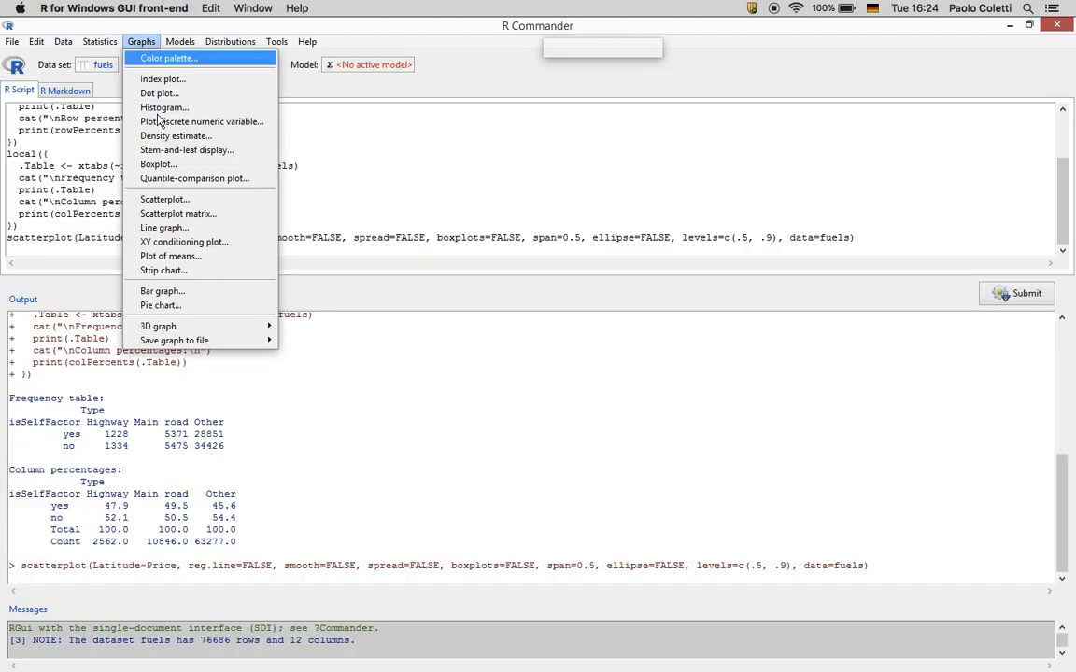
pyautogui.click(149, 199)
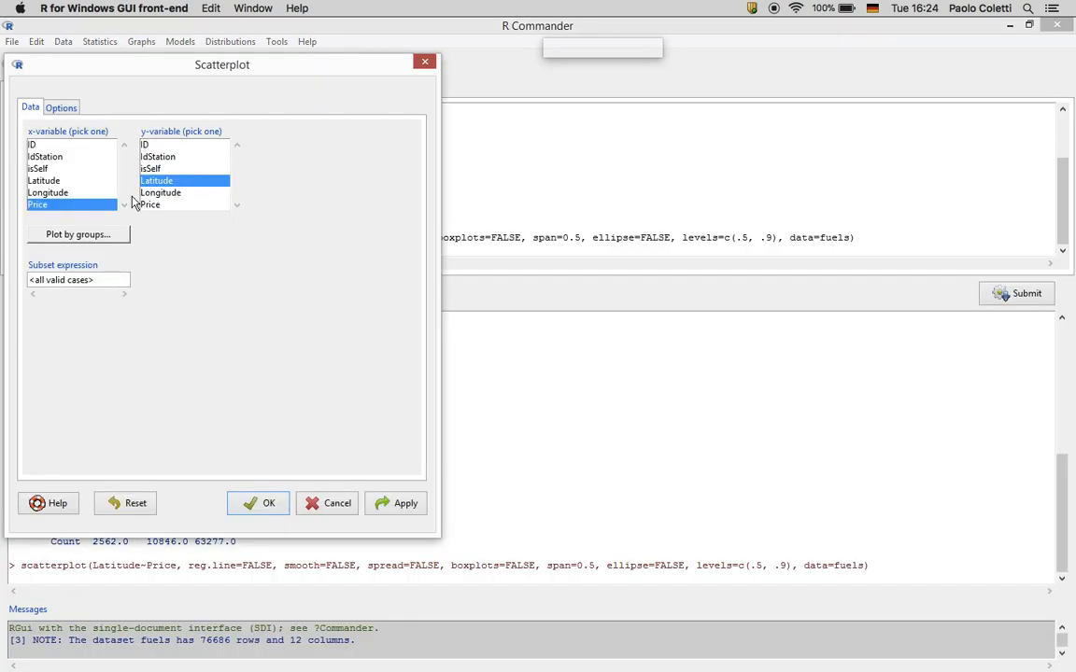
pyautogui.click(99, 235)
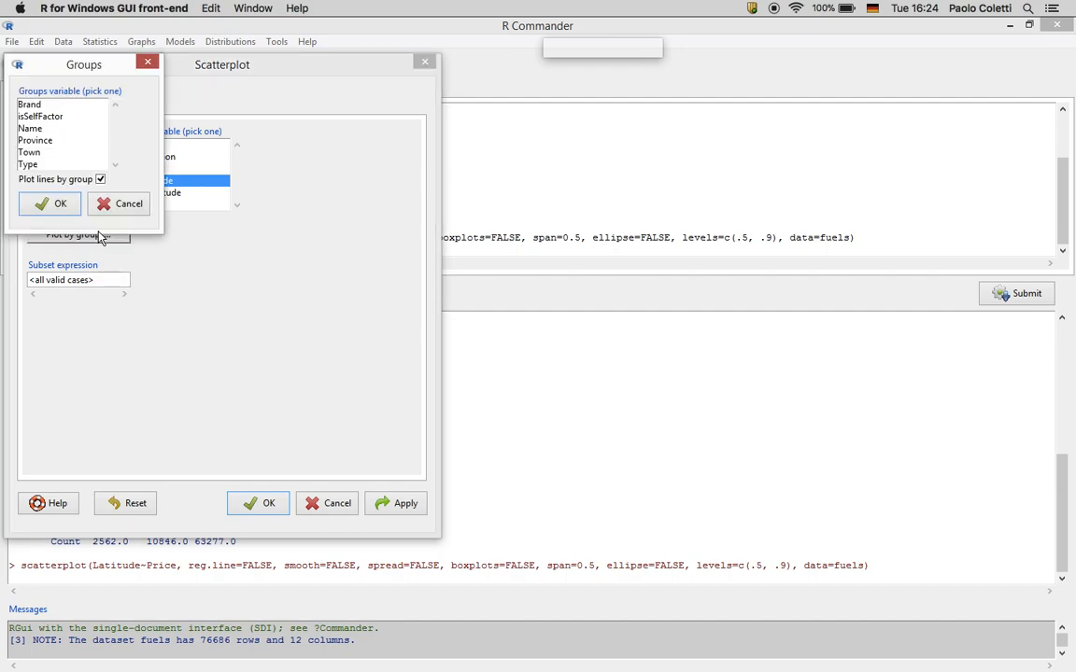
pyautogui.click(37, 163)
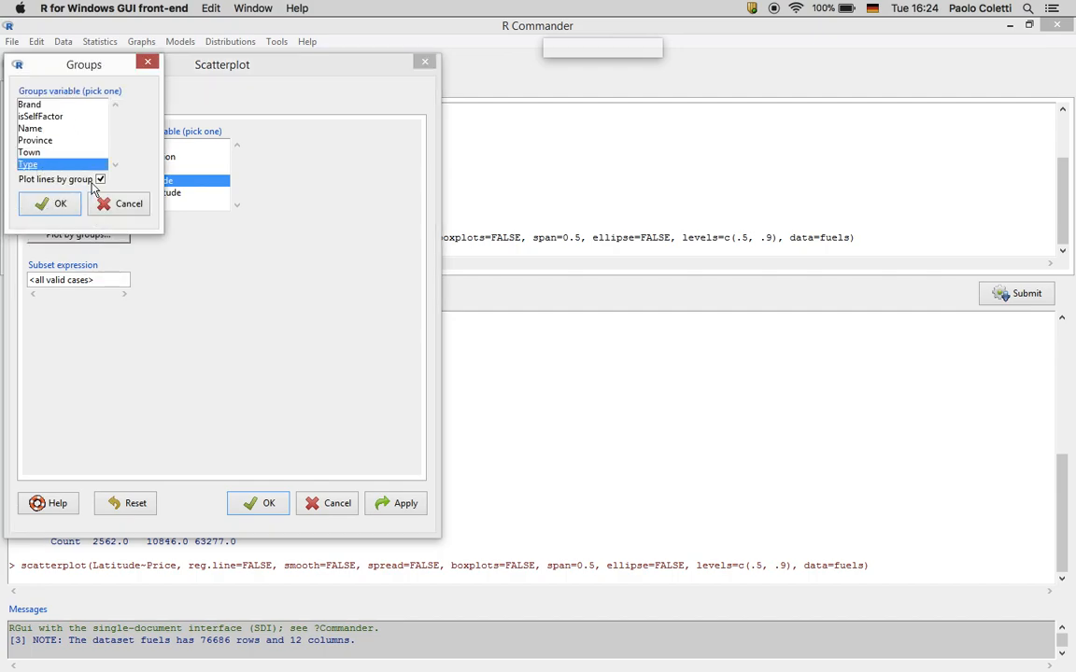
pyautogui.click(62, 201)
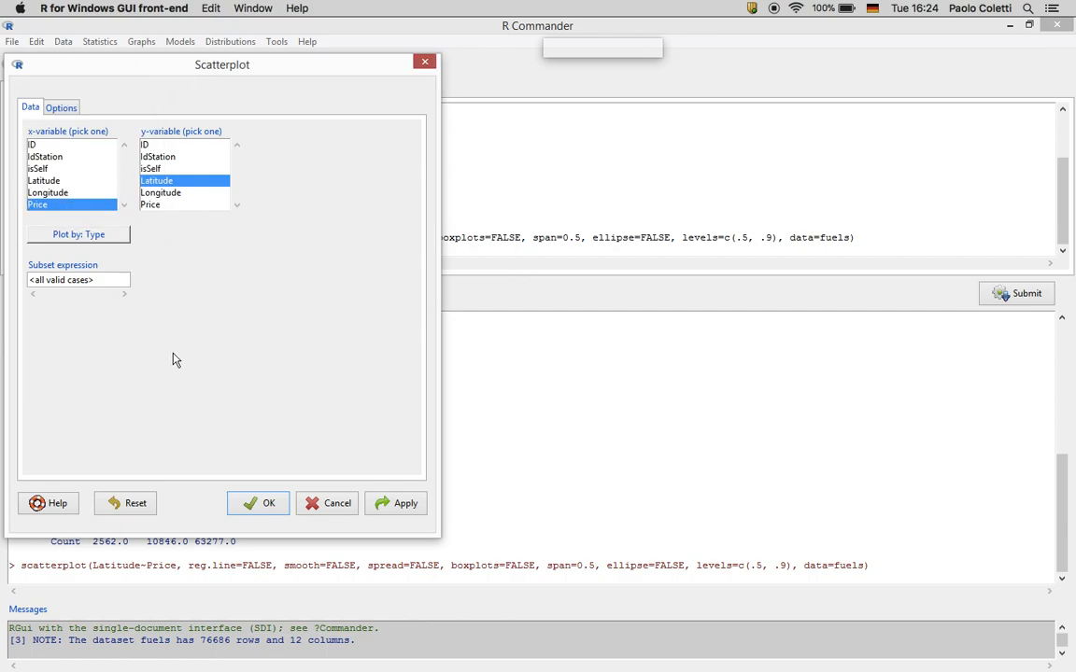
pyautogui.click(265, 501)
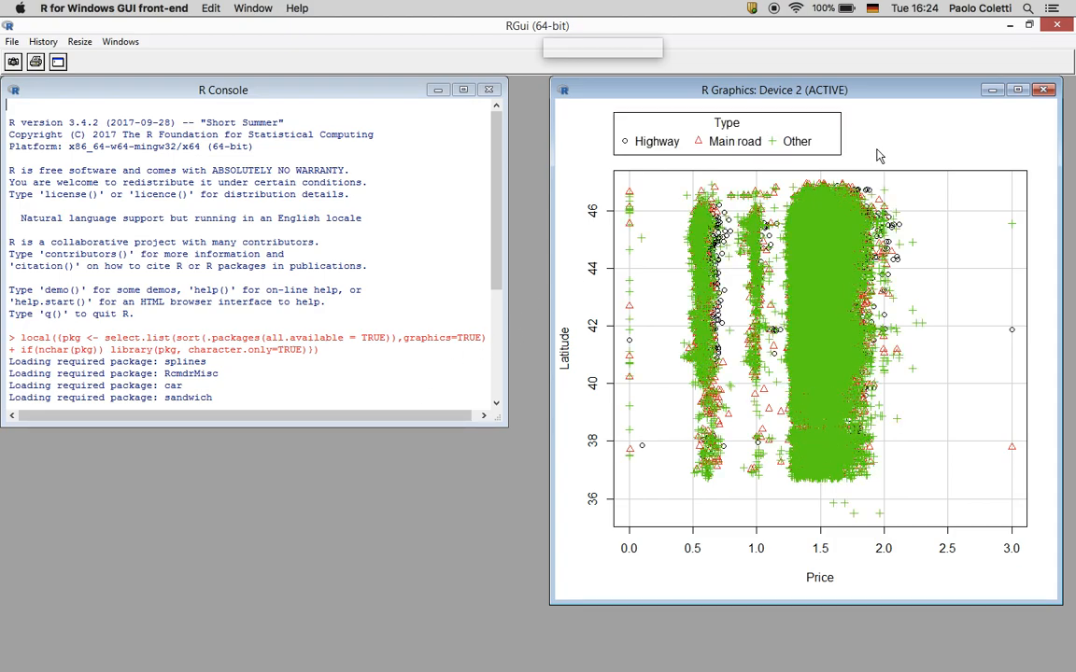
# Copy the grouped scatterplot as an image and paste it into the exam document
pyautogui.rightClick(878, 156)
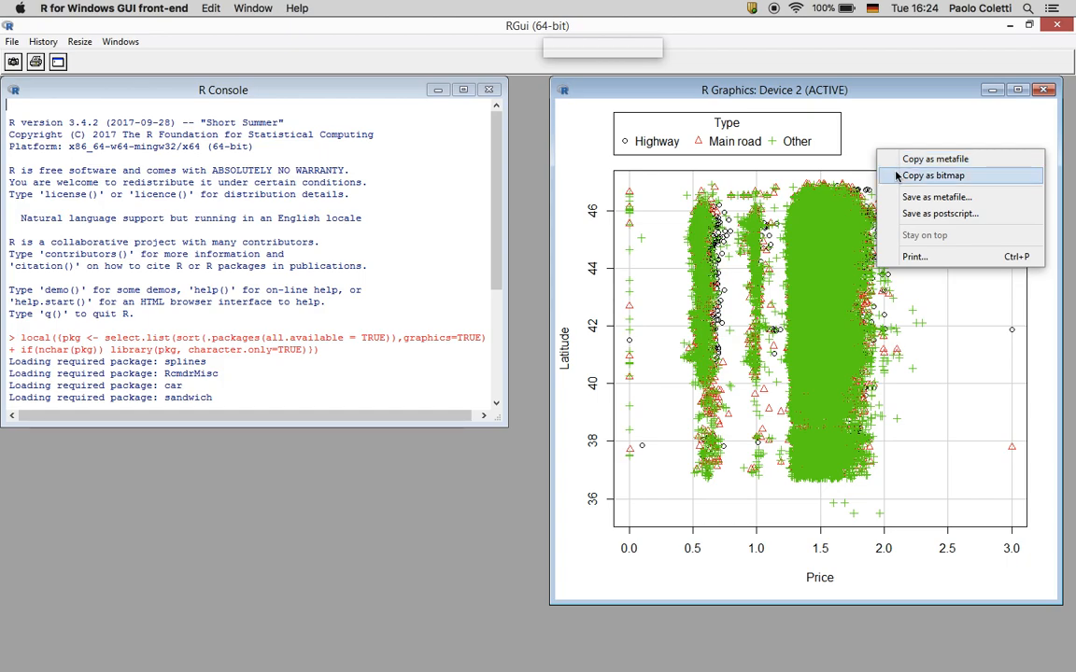
pyautogui.click(896, 177)
pyautogui.hotkey('ctrl', 'Right')
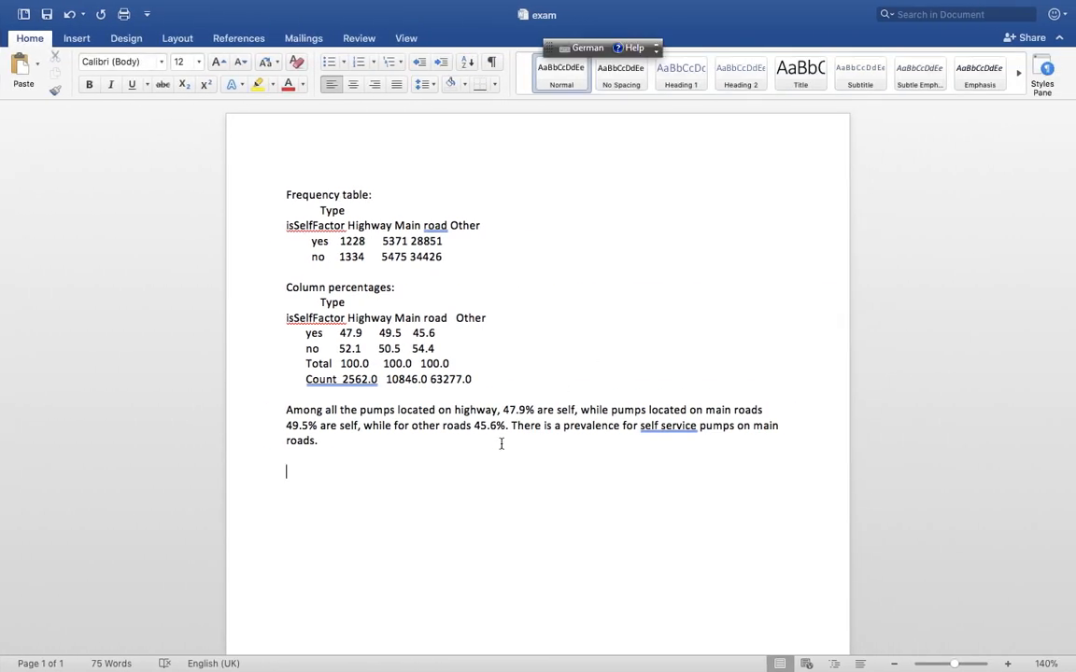
pyautogui.press('super+v')
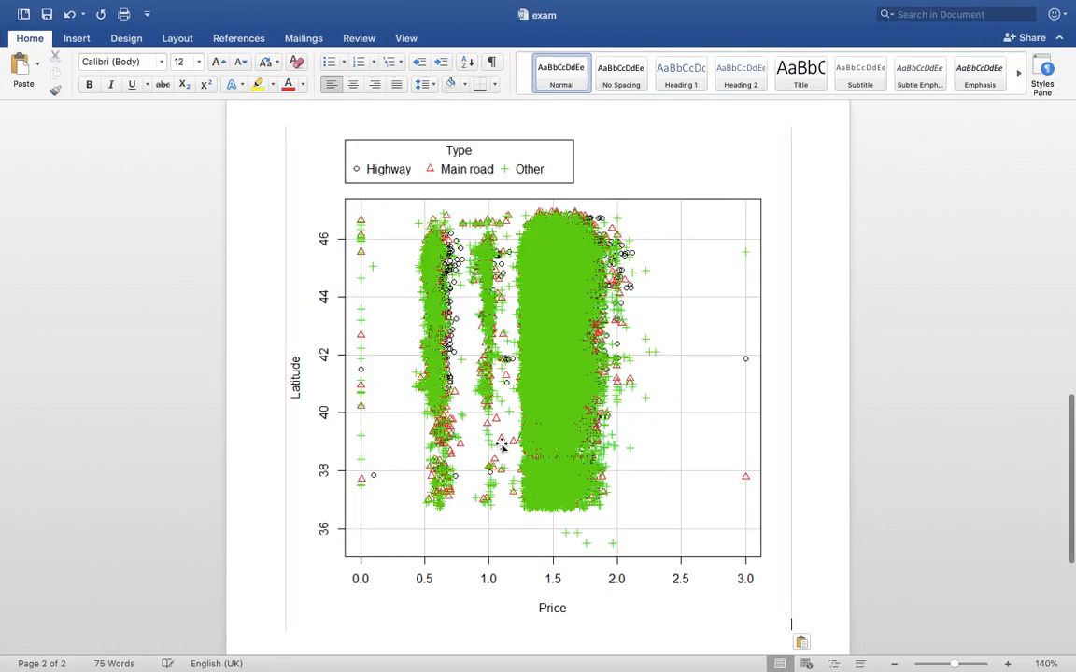
pyautogui.press('Return')
# Comment on three price levels, wrong prices 0 or 3, and Lampedusa outliers, then save
pyautogui.write('sc')
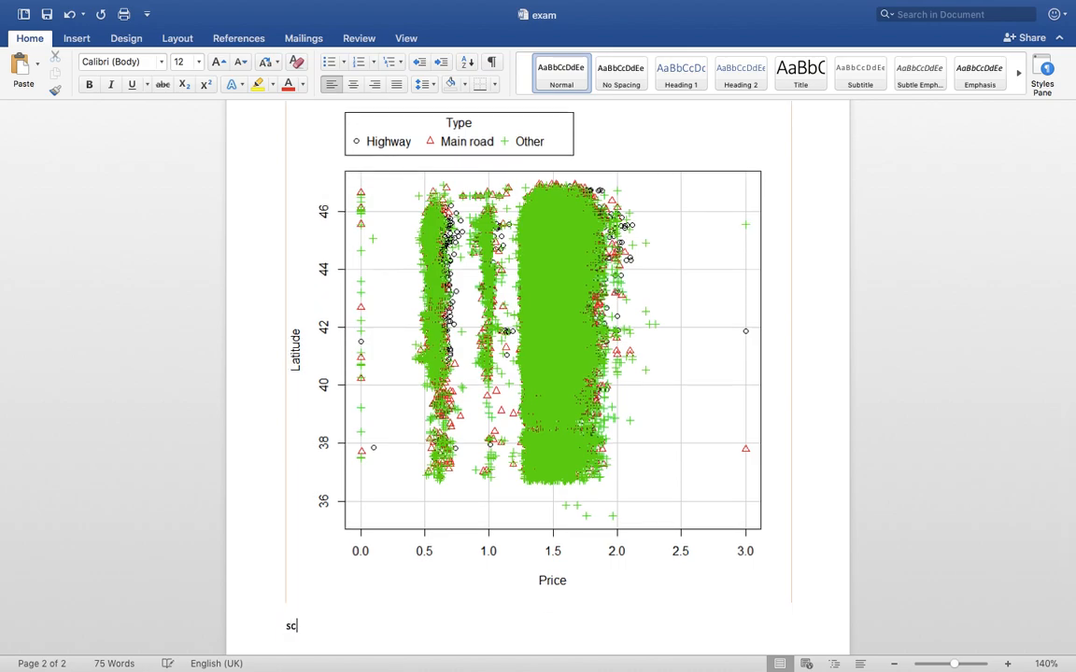
pyautogui.write('atterplot by groups')
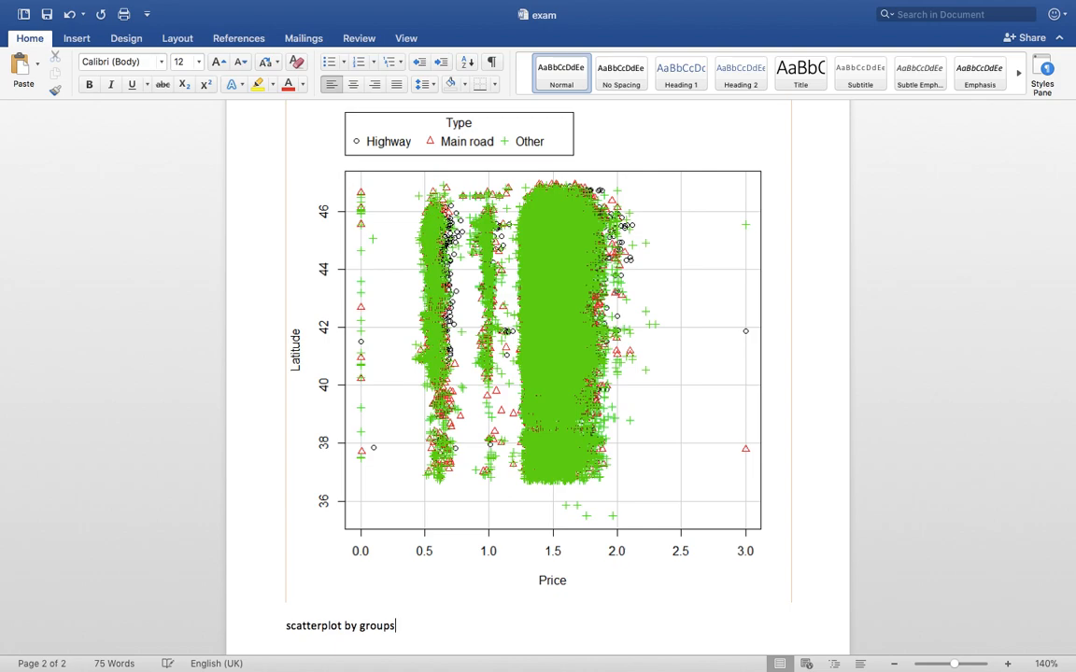
pyautogui.write('. We can clearly see three lev')
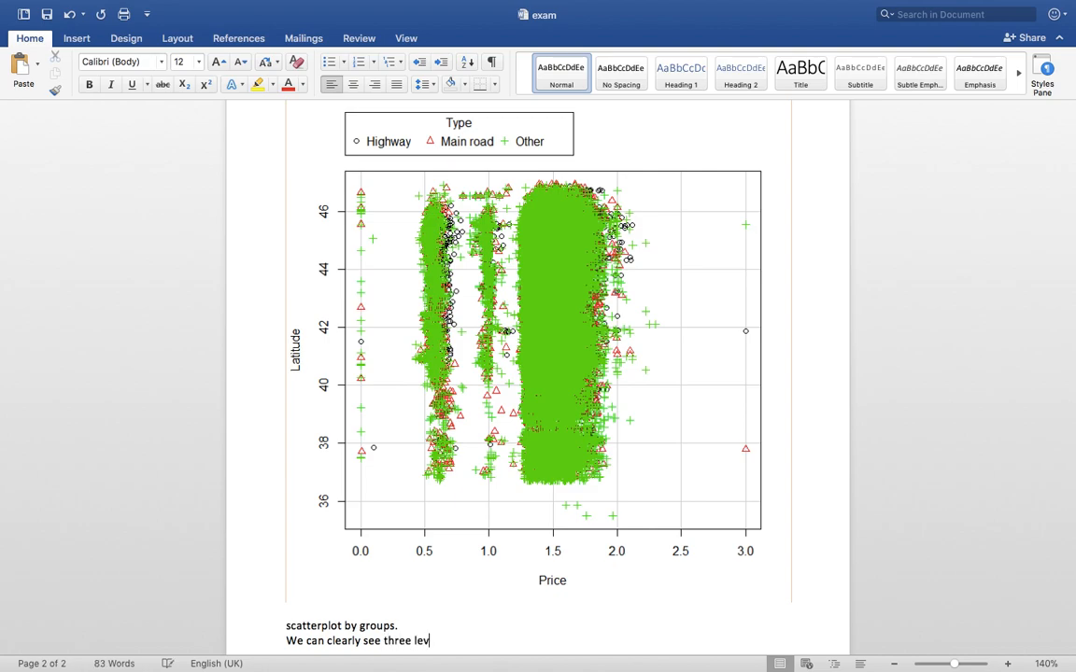
pyautogui.write('els of P')
pyautogui.write('rice (gasoline, diesele, liquid g')
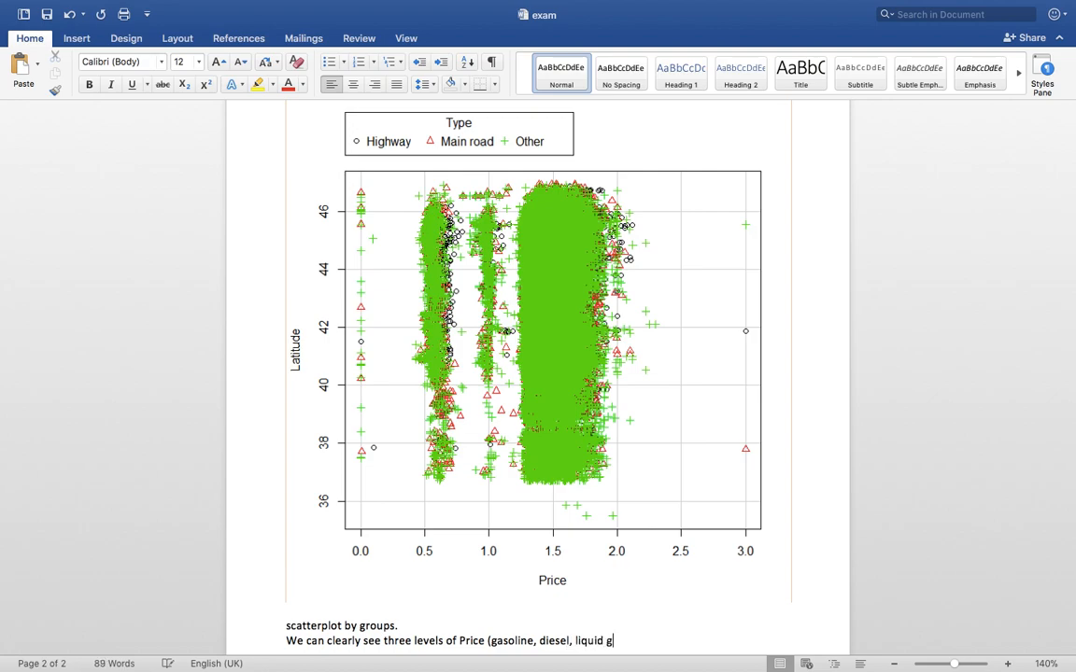
pyautogui.write('as). We can see several ')
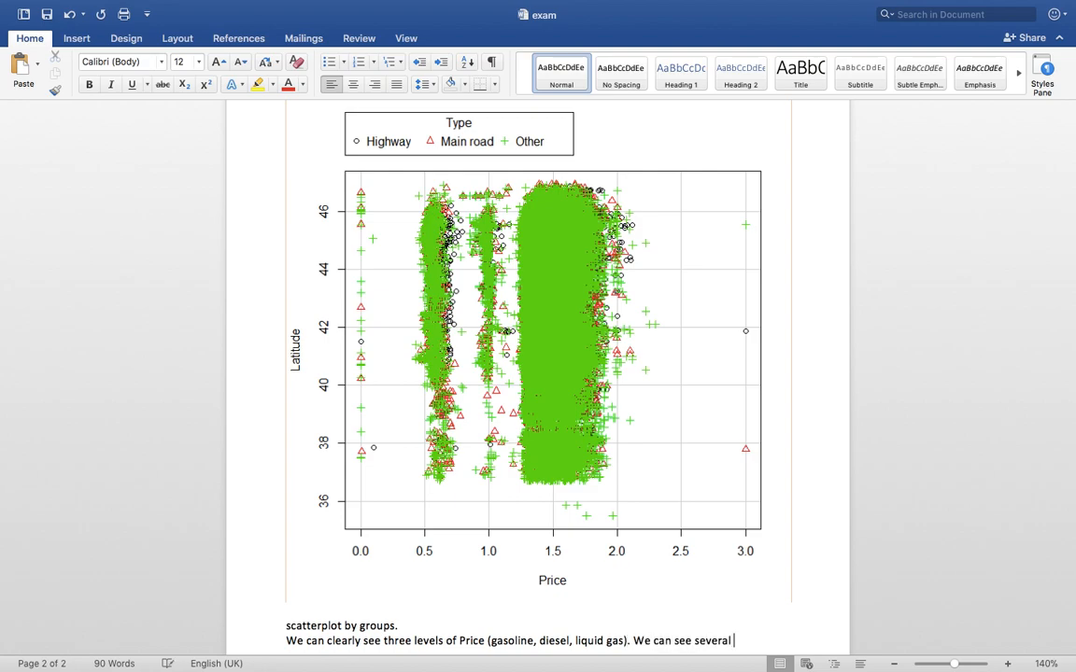
pyautogui.write('wrong data ')
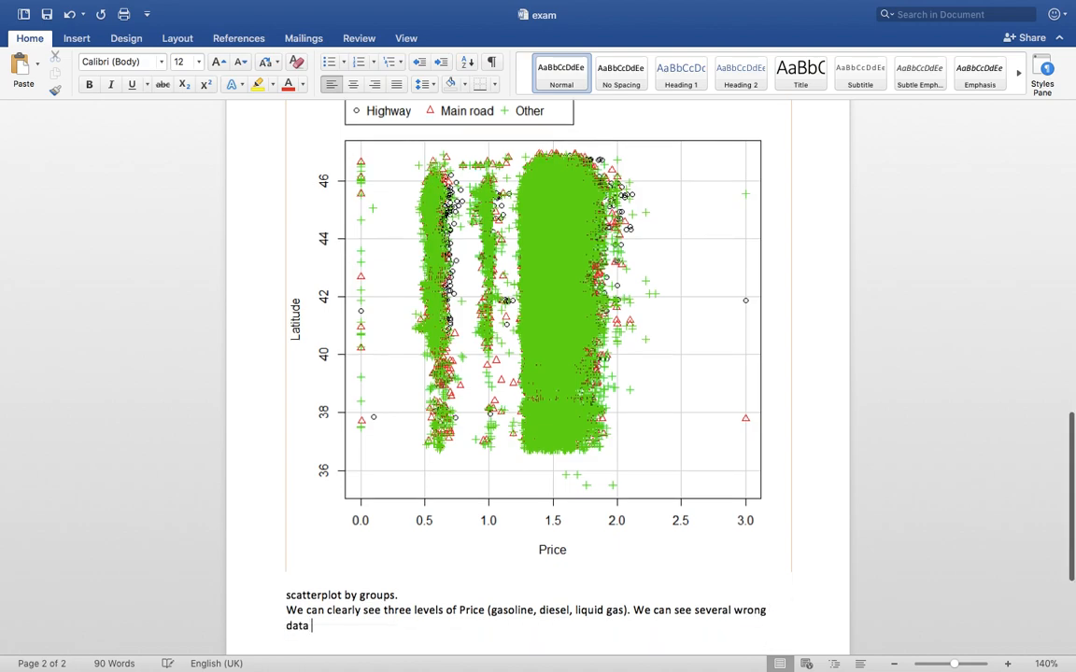
pyautogui.write('(0 or 3')
pyautogui.press('BackSpace')
pyautogui.press('BackSpace')
pyautogui.press('BackSpace')
pyautogui.write('p')
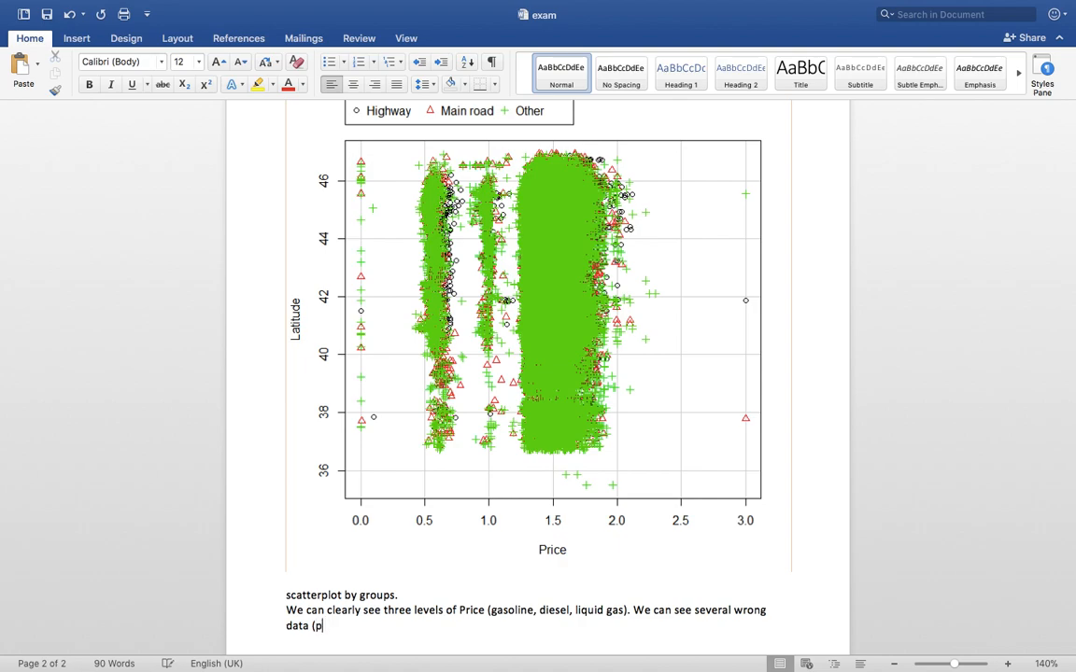
pyautogui.write('rice 0 or 3), few outliers')
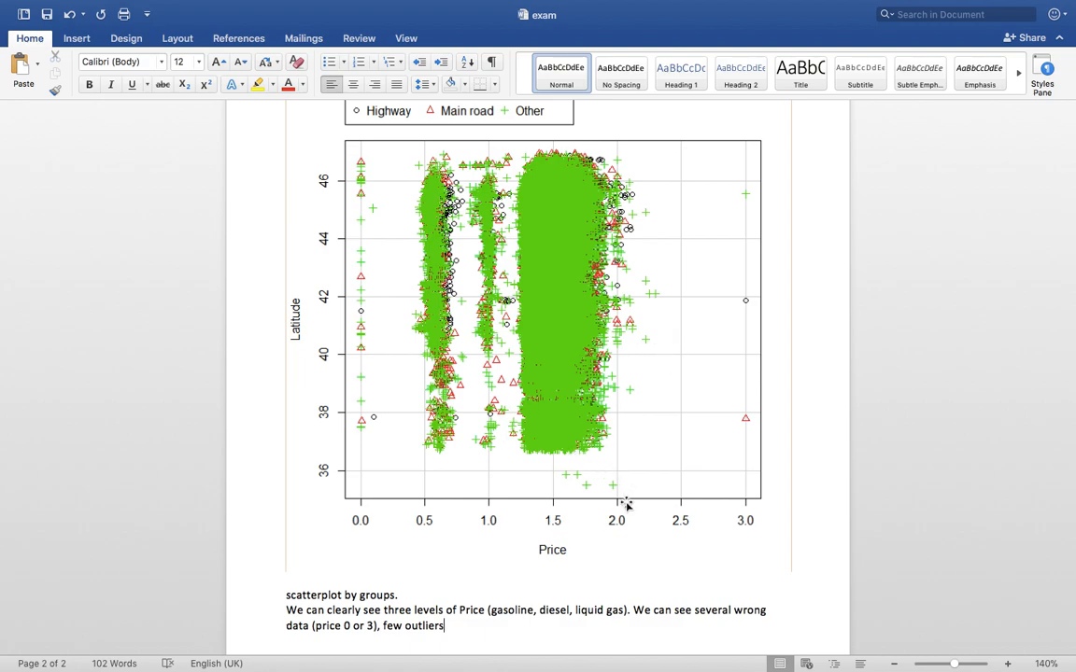
pyautogui.write('. 4 outliers have a ')
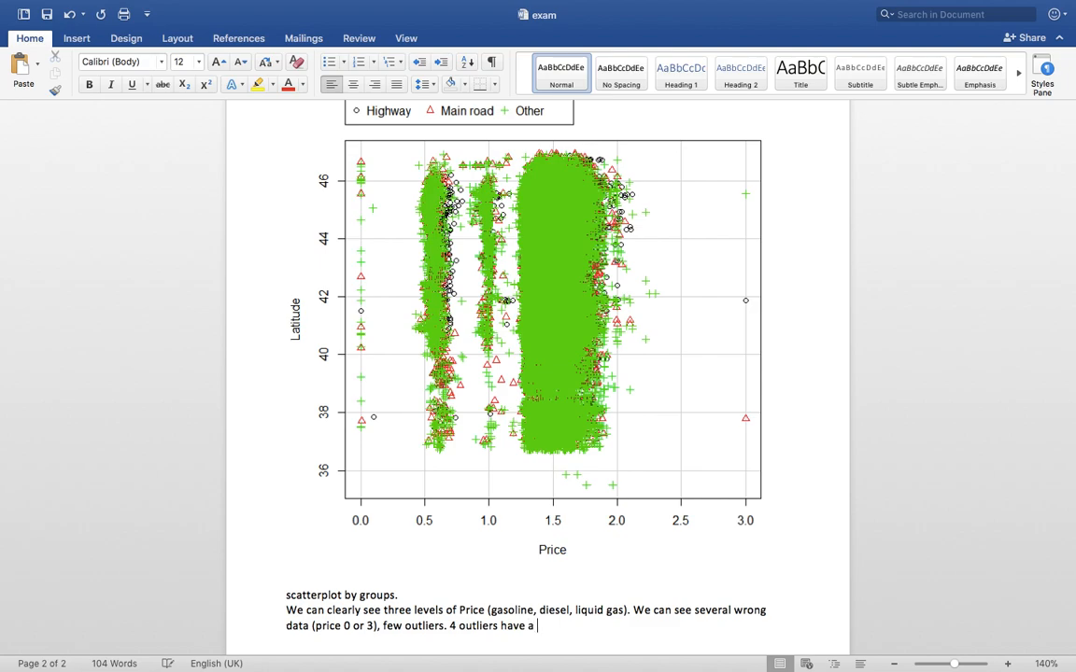
pyautogui.write('small but believable ')
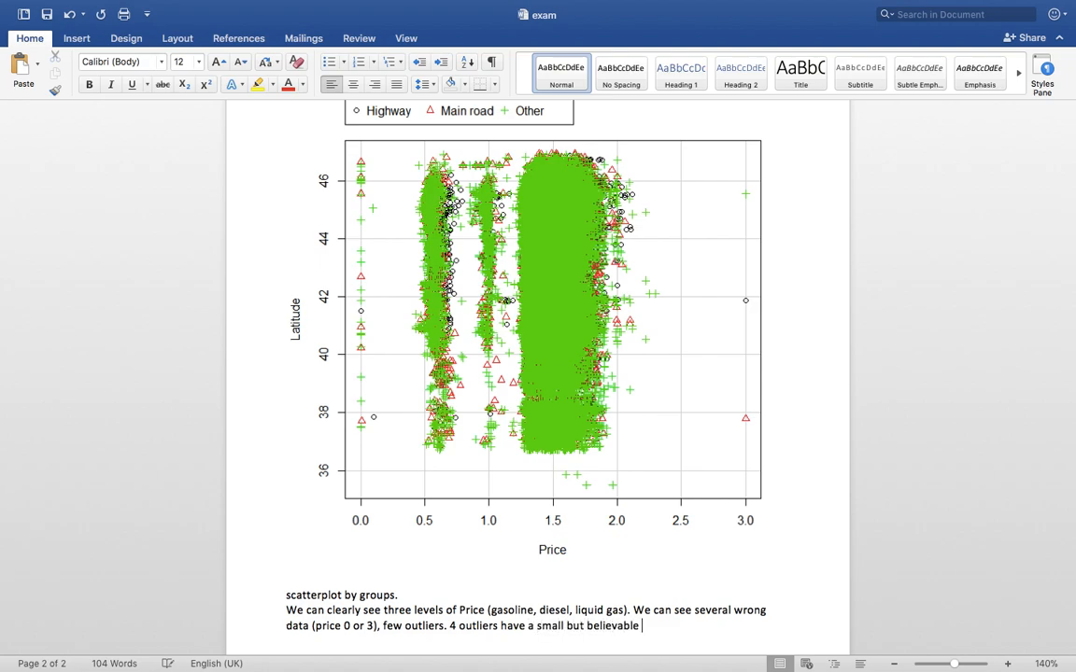
pyautogui.write('latitude')
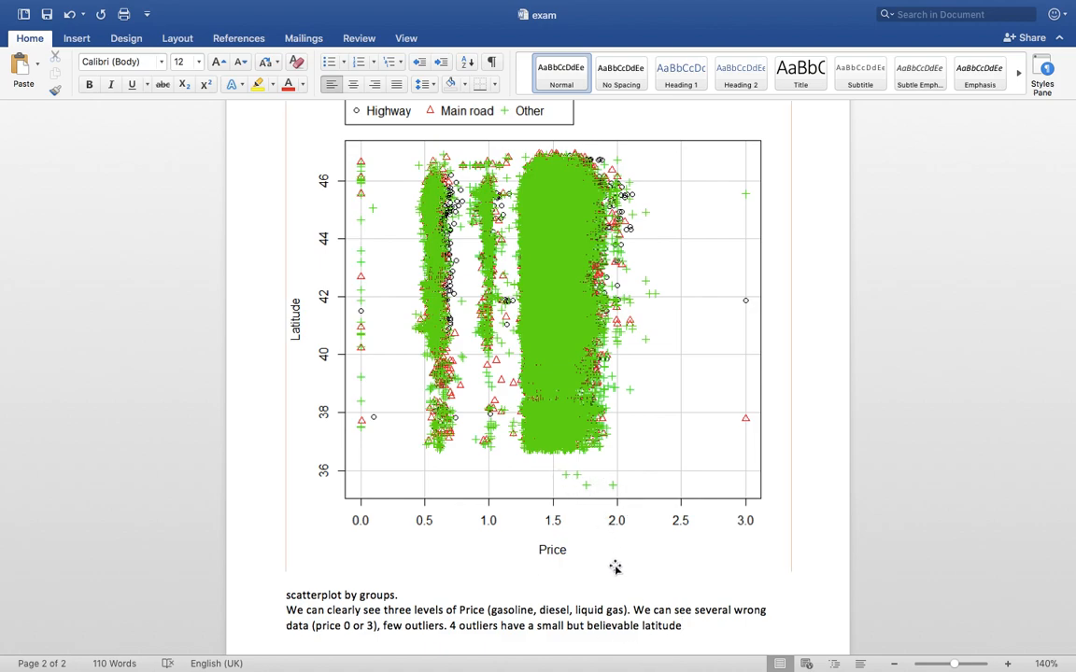
pyautogui.write('(')
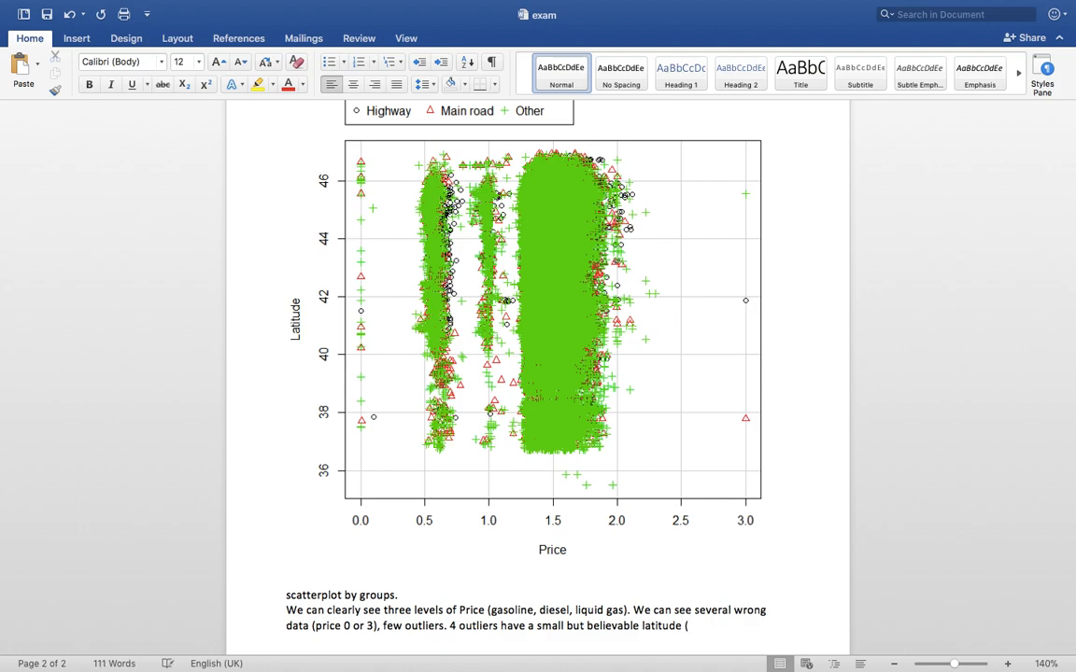
pyautogui.write('petrol stations in Lampeduse)')
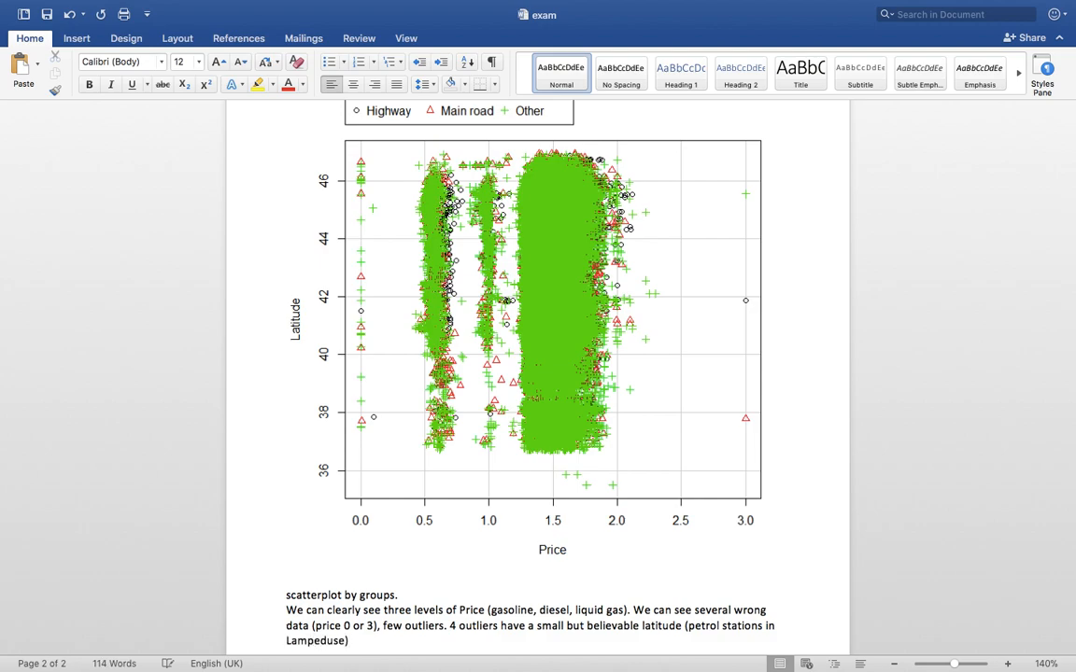
pyautogui.press('BackSpace')
pyautogui.press('BackSpace')
pyautogui.write('a).')
pyautogui.press('Return')
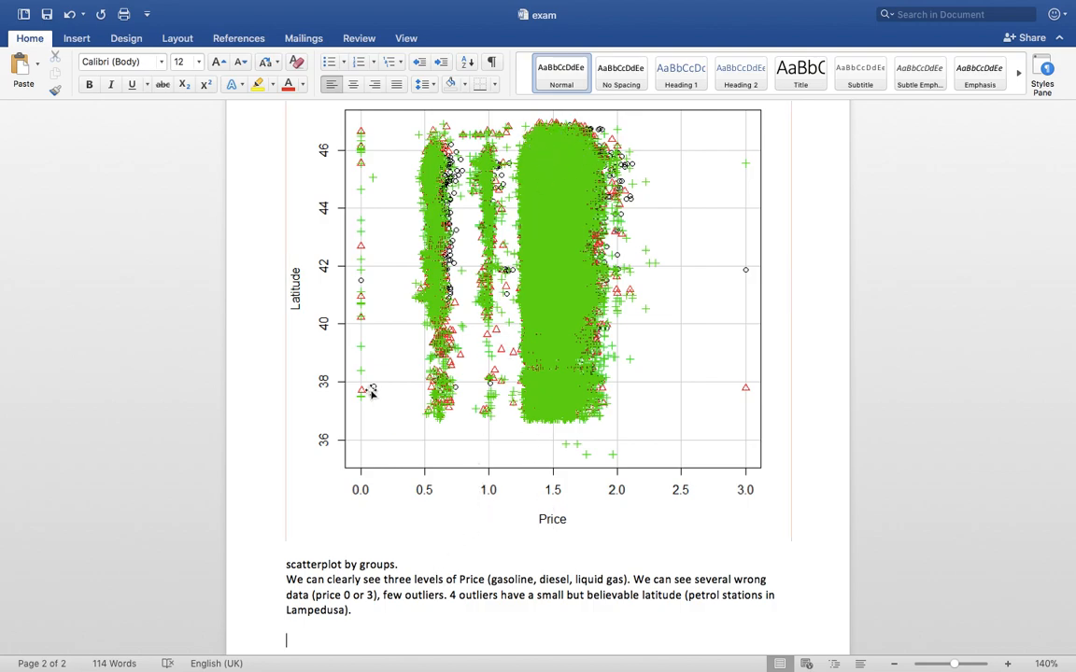
pyautogui.click(50, 18)
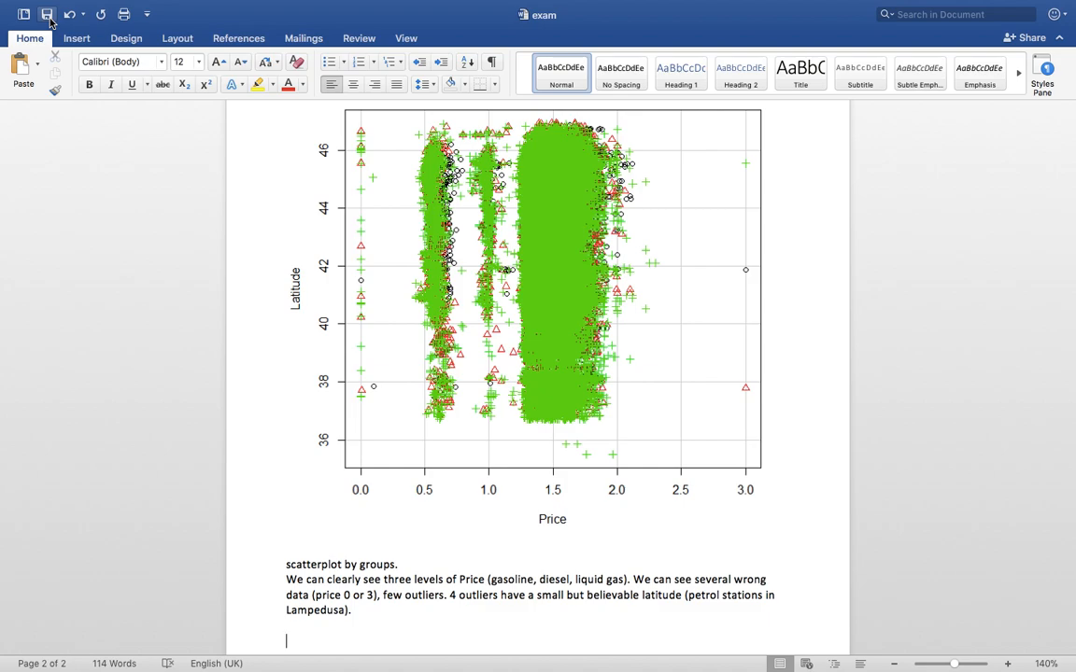
# Add the 'Student t test for two groups' heading with H0 and H1 on self vs non-self prices
pyautogui.press('Return')
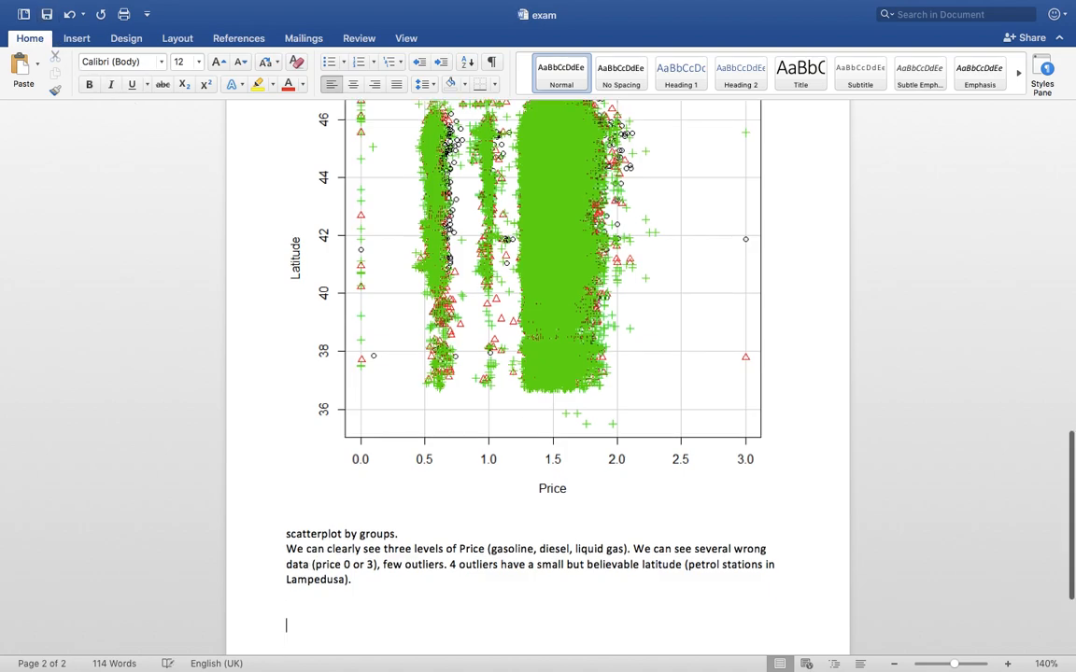
pyautogui.write('Student t t')
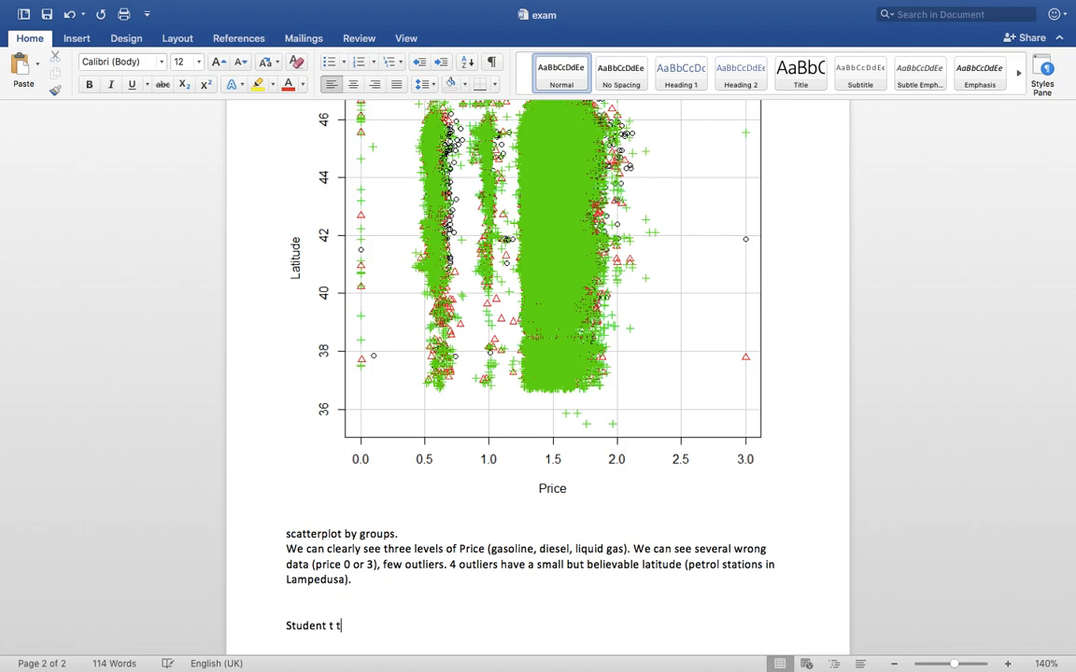
pyautogui.write('est for two groups')
pyautogui.press('Return')
pyautogui.write('H')
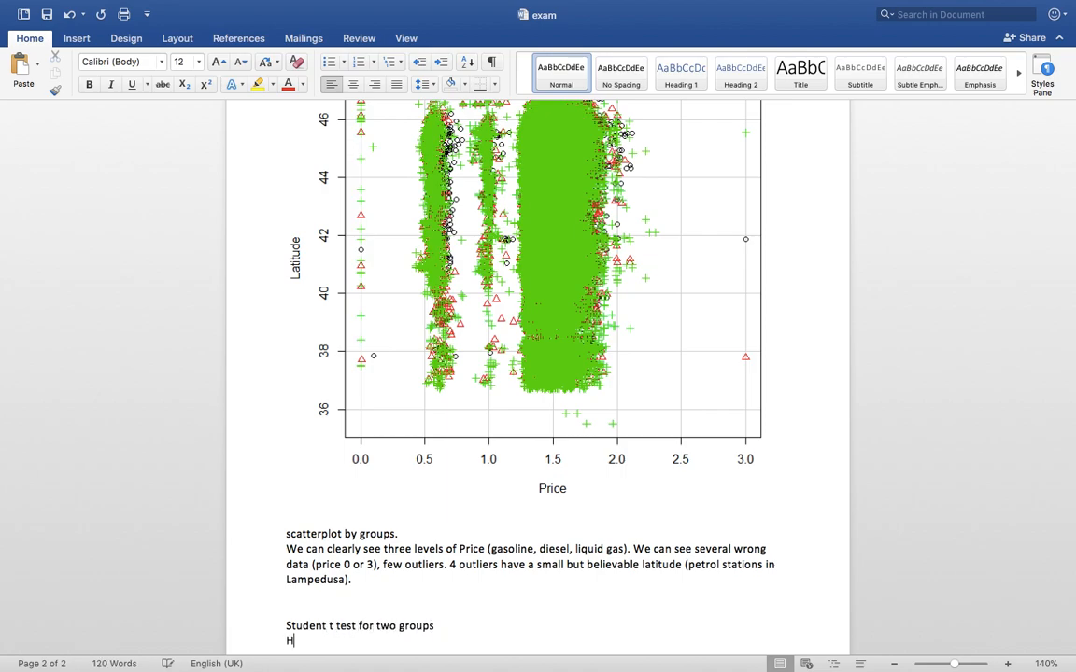
pyautogui.write('0: average price for self')
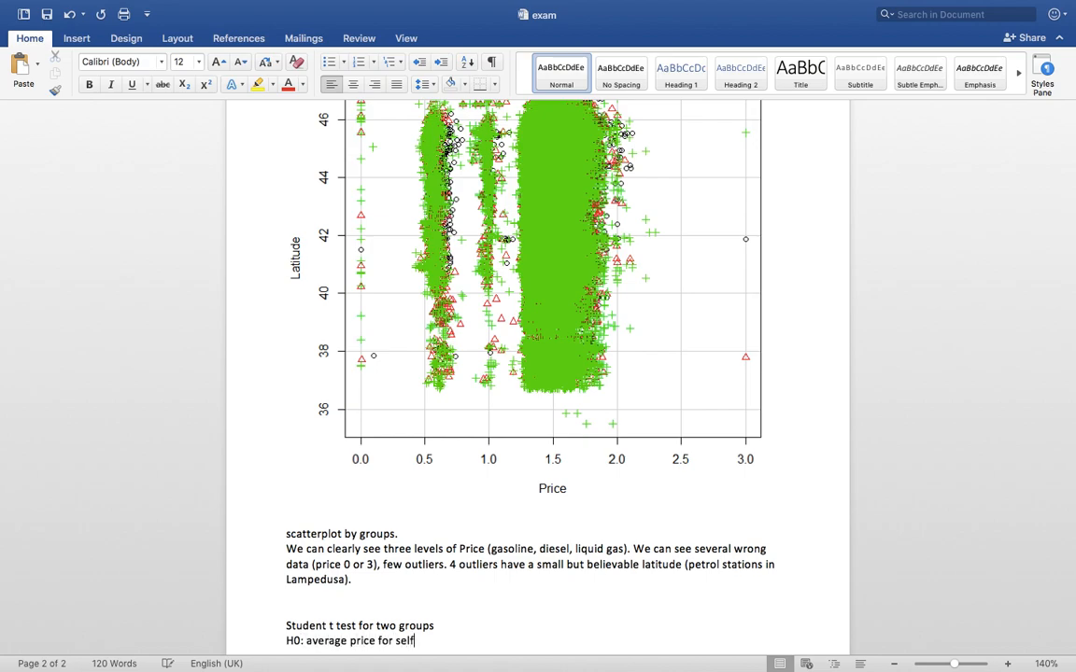
pyautogui.write(' = average price for')
pyautogui.write(' non self')
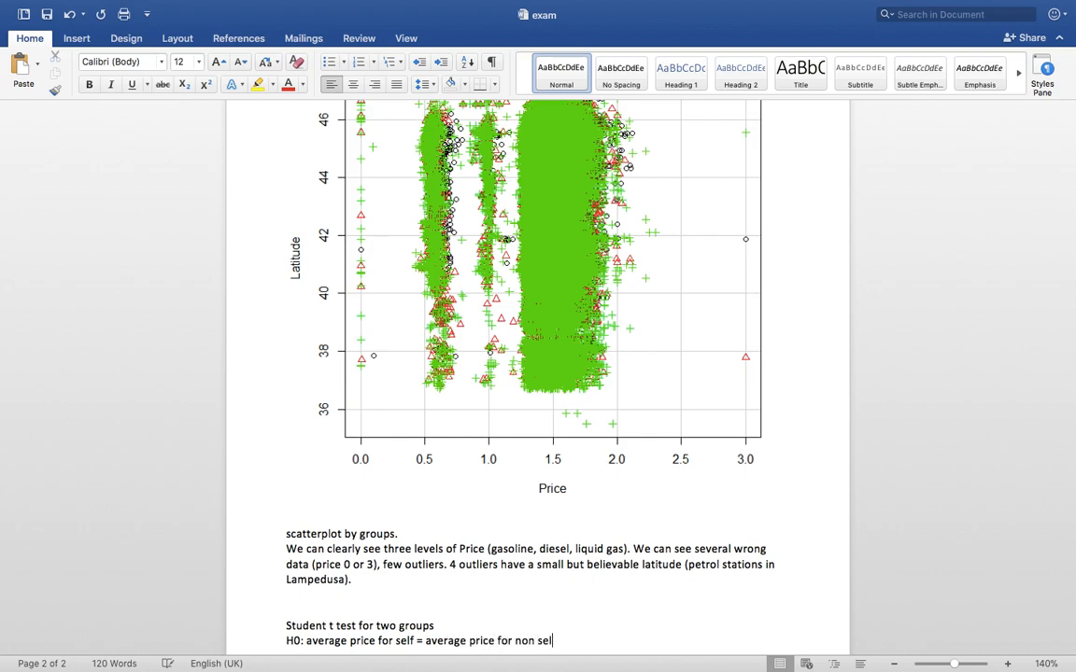
pyautogui.press('Return')
pyautogui.write('H1')
pyautogui.press('BackSpace')
pyautogui.write(': avera')
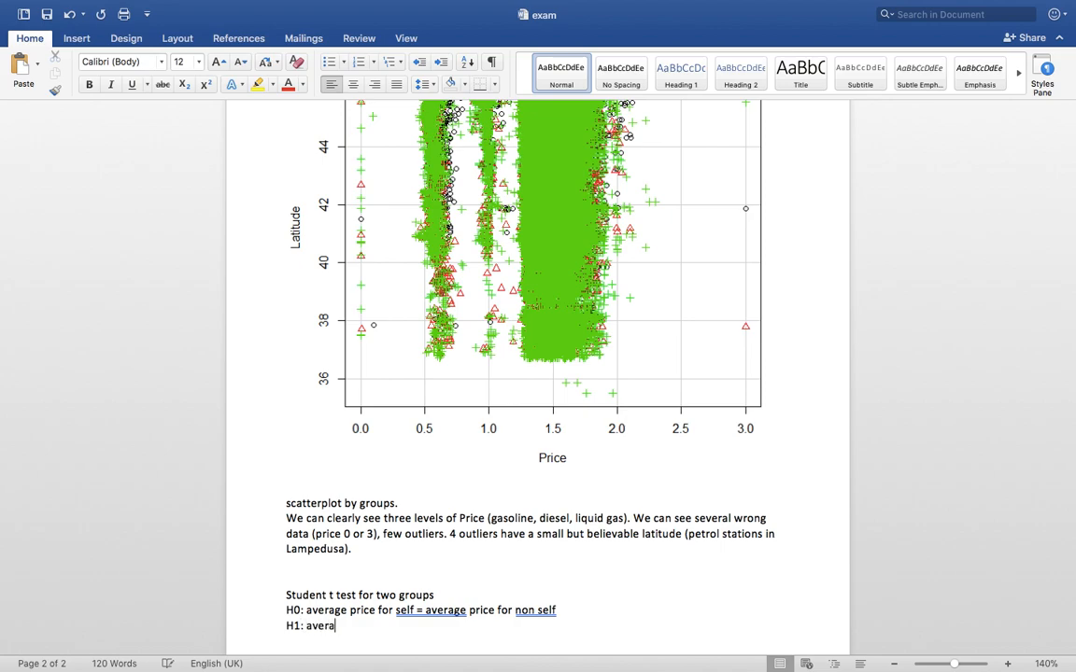
pyautogui.write('ge price for self is differe')
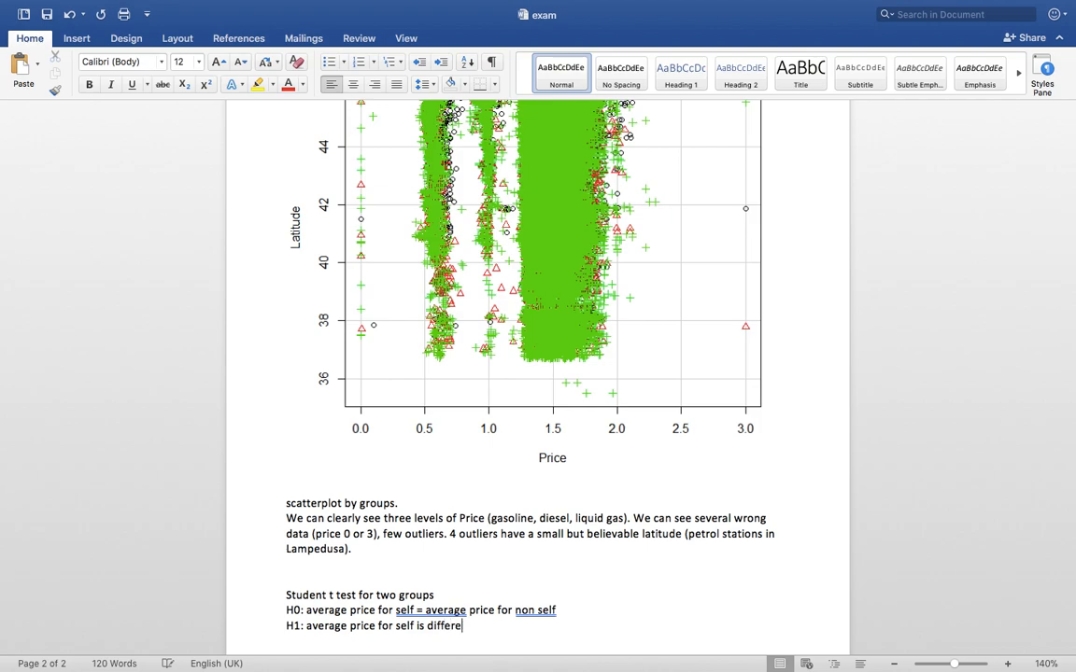
pyautogui.write('nt from average price for non ')
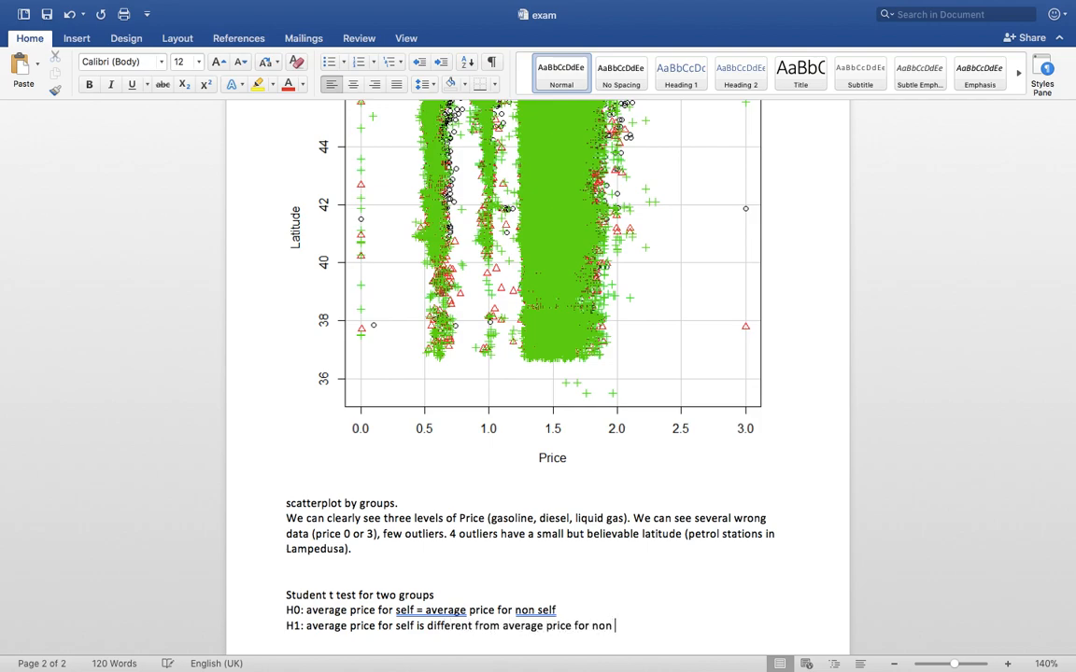
pyautogui.write('self on population')
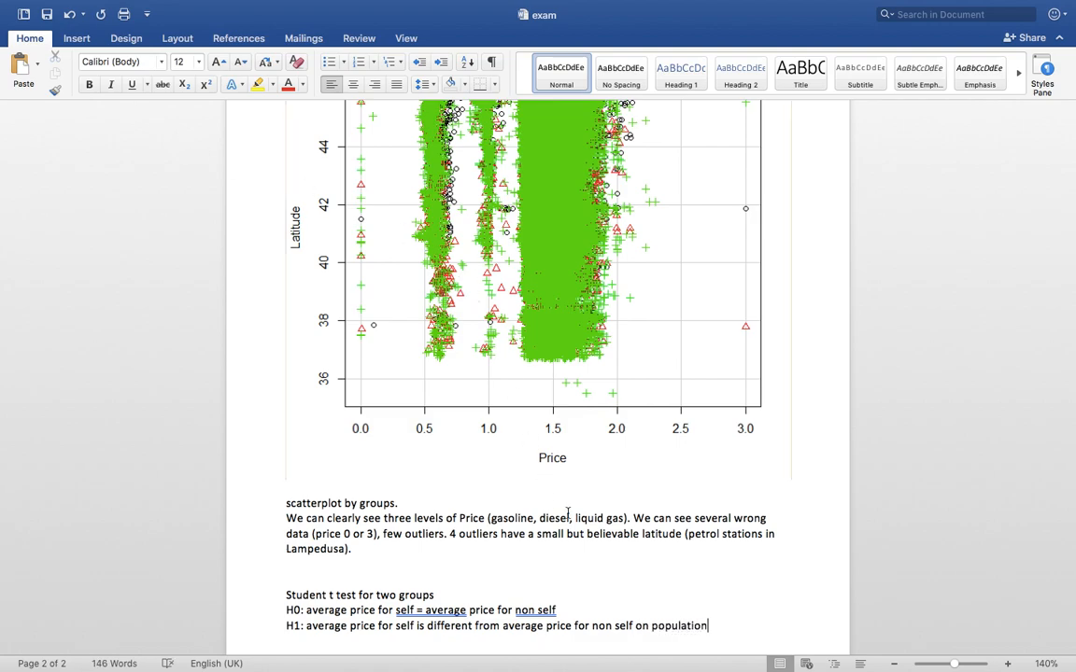
# Append 'on population' to the H0 line, save the document, and switch to R
pyautogui.click(618, 609)
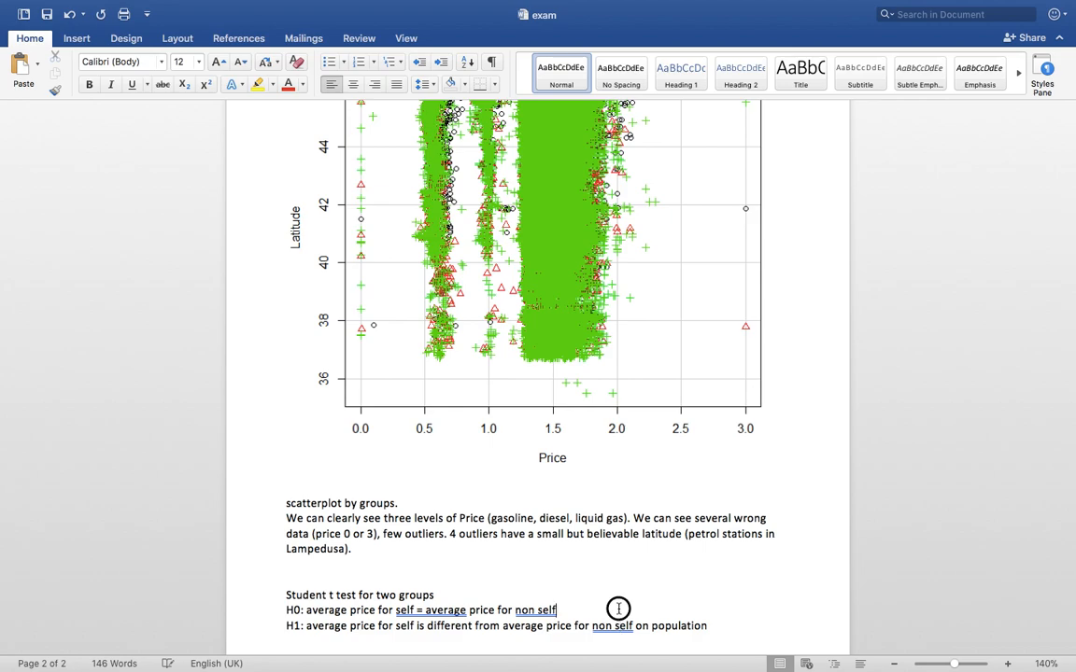
pyautogui.write('on populati')
pyautogui.press('Down')
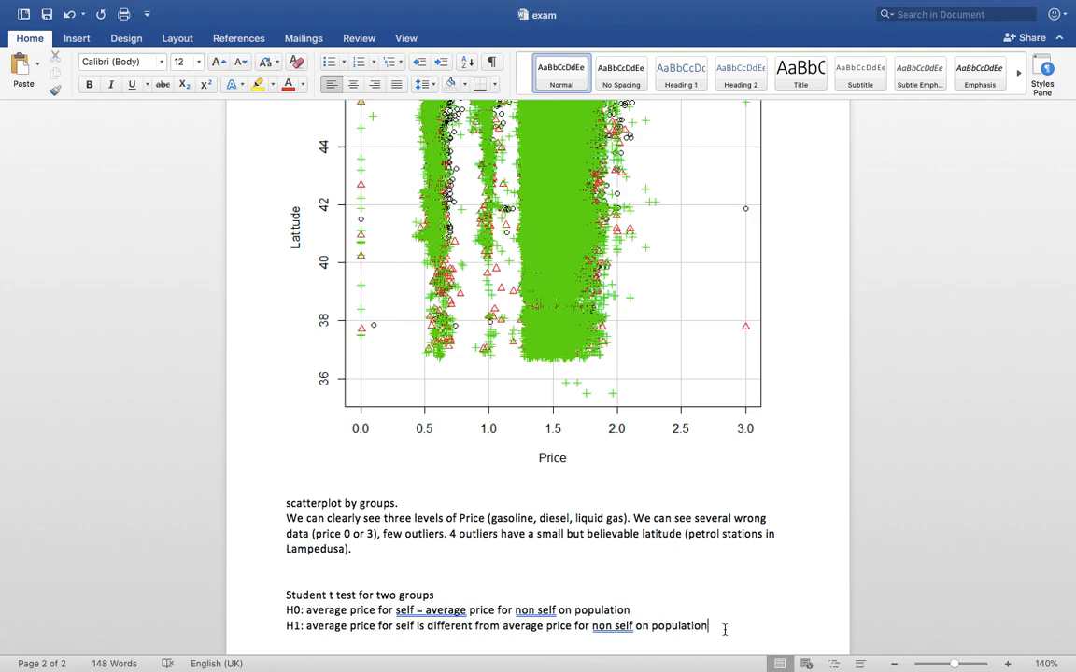
pyautogui.press('Return')
pyautogui.click(47, 14)
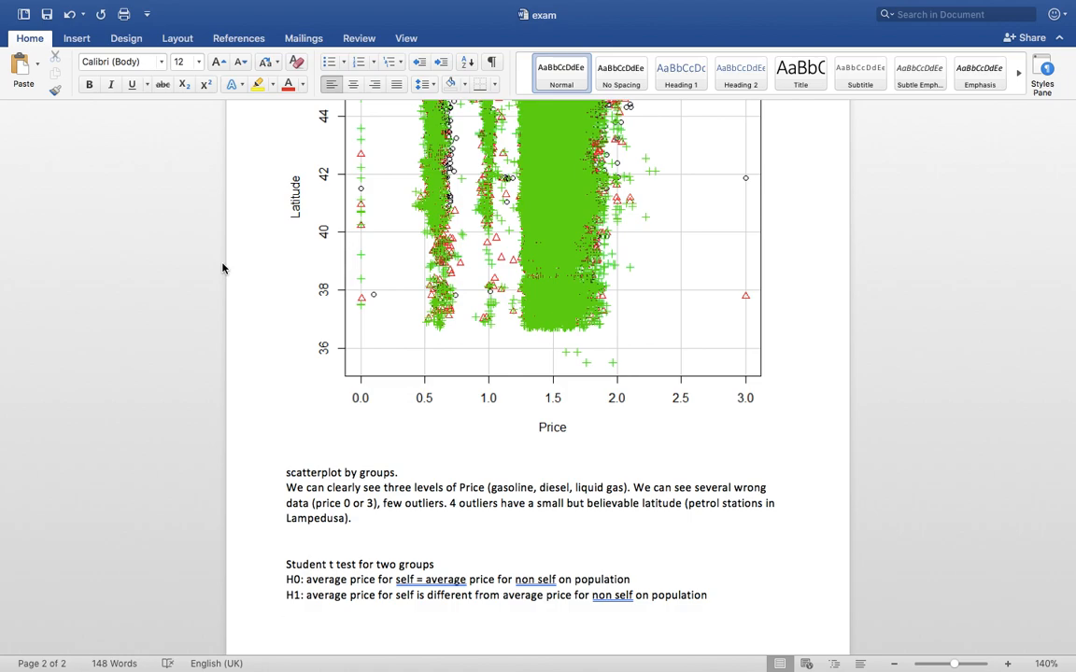
pyautogui.hotkey('ctrl', 'Left')
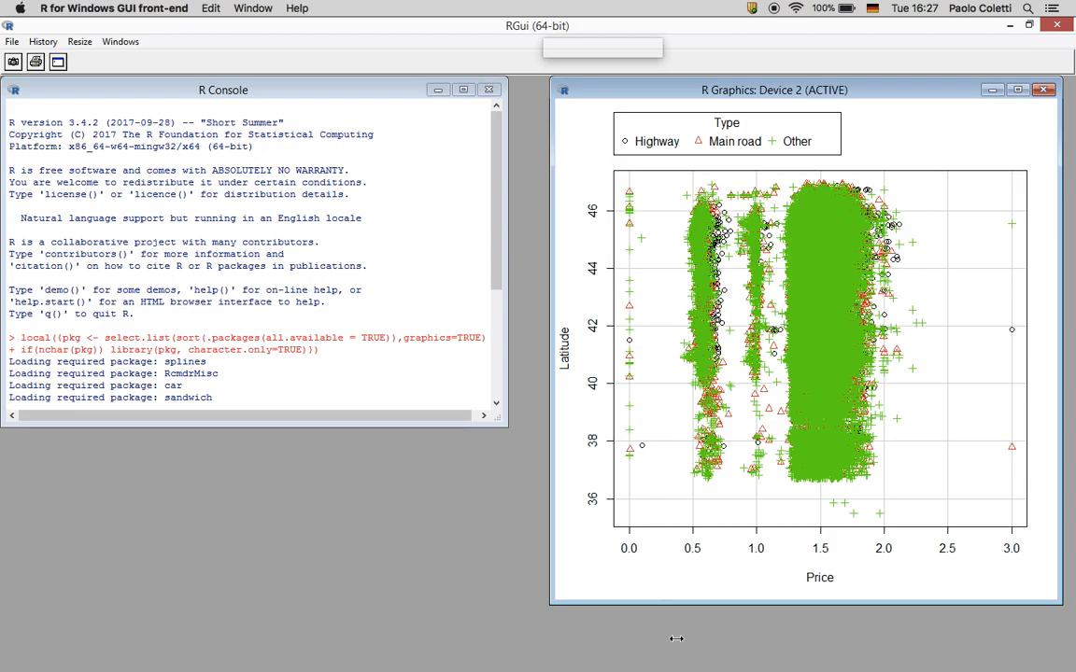
# Bring the R Commander window to the front from the R Dock window list
pyautogui.hotkey('ctrl', 'Up')
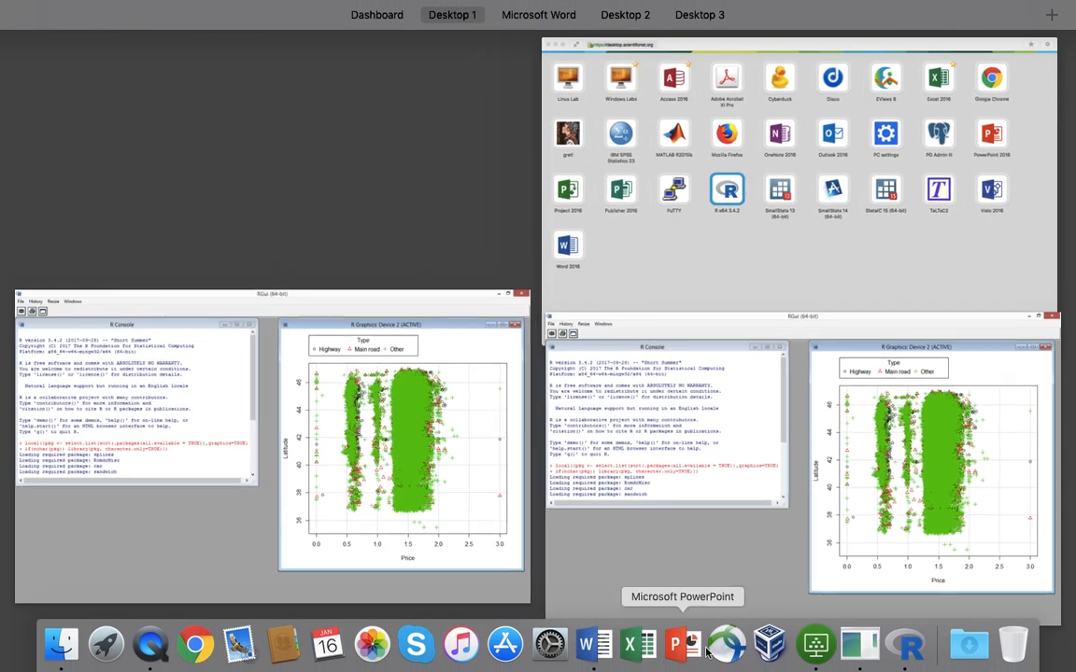
pyautogui.click(919, 646)
pyautogui.rightClick(914, 647)
pyautogui.click(945, 501)
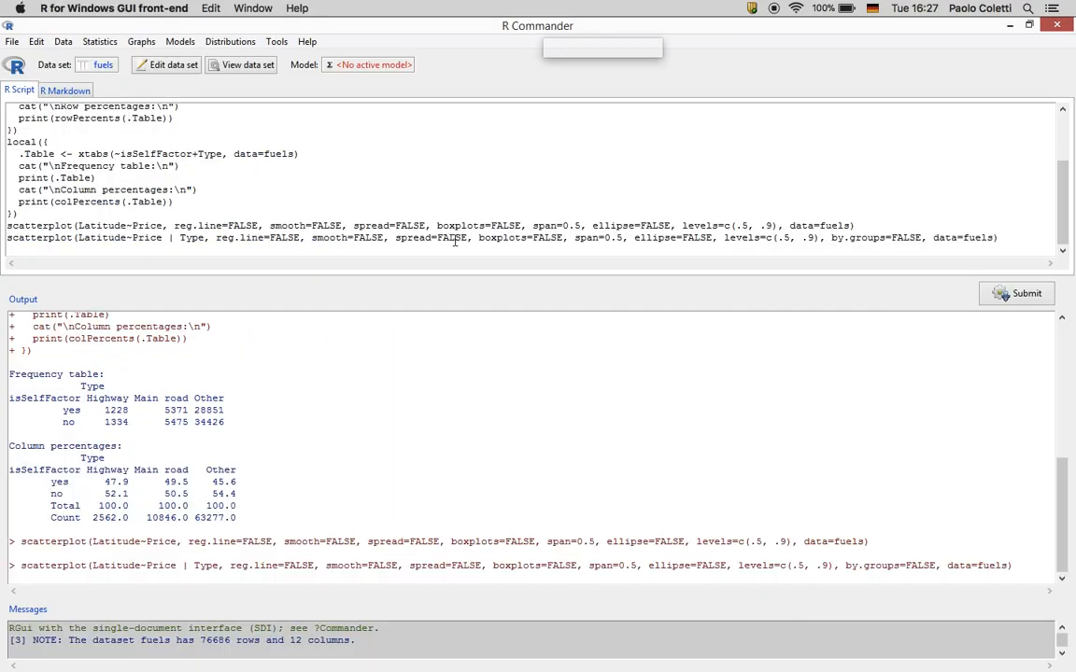
# Run an independent samples t-test with Price as the response variable
pyautogui.click(112, 42)
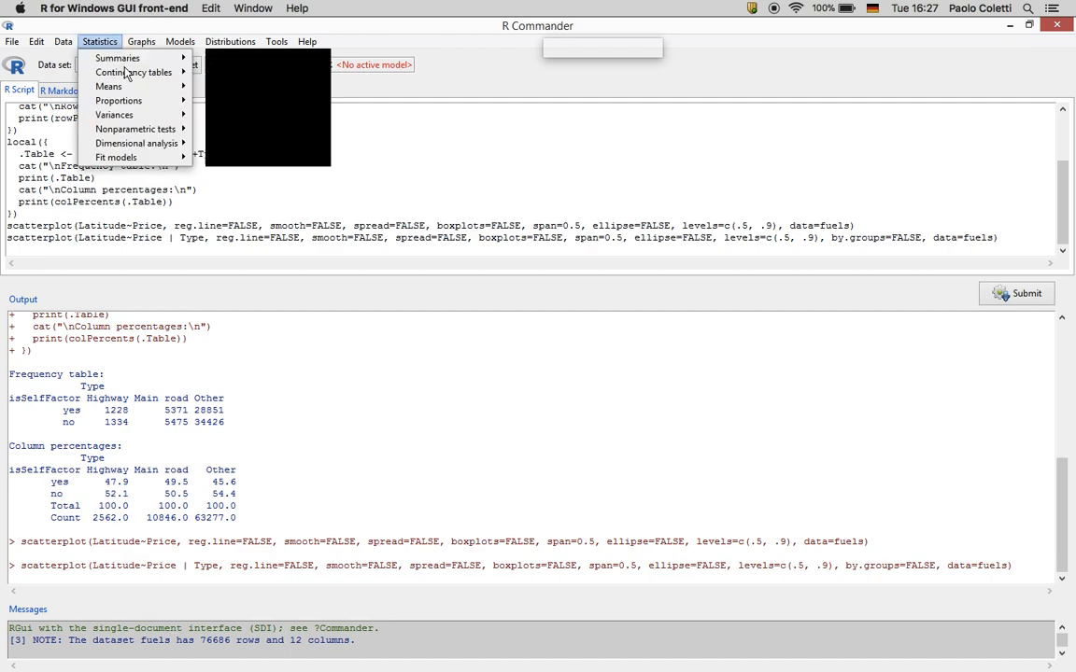
pyautogui.moveTo(121, 88)
pyautogui.click(236, 101)
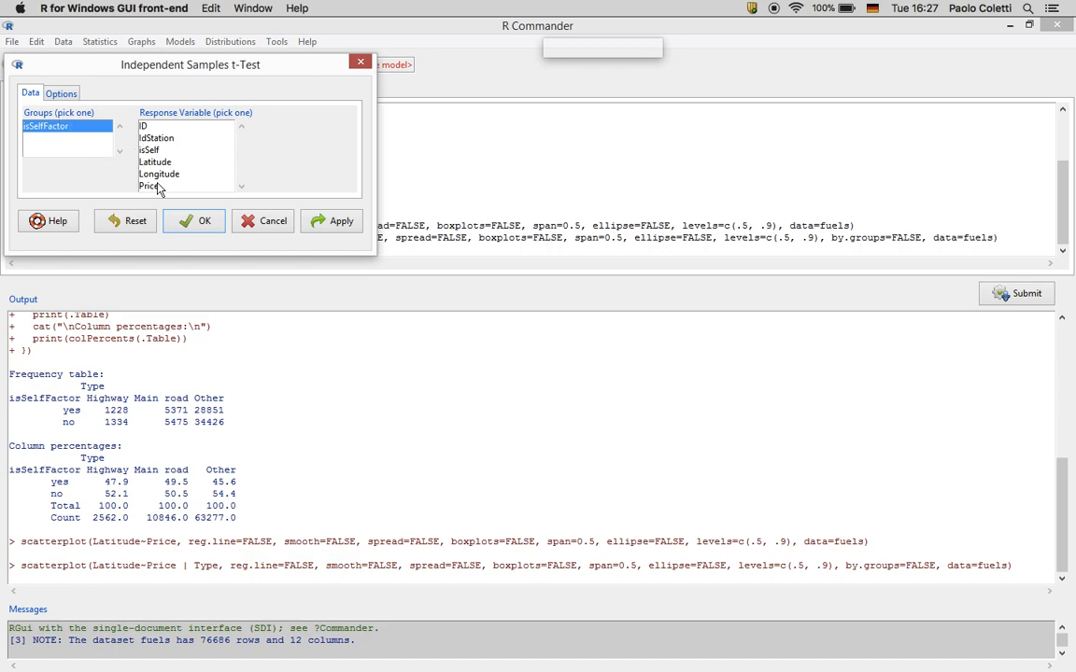
pyautogui.click(158, 187)
pyautogui.click(60, 93)
pyautogui.click(25, 95)
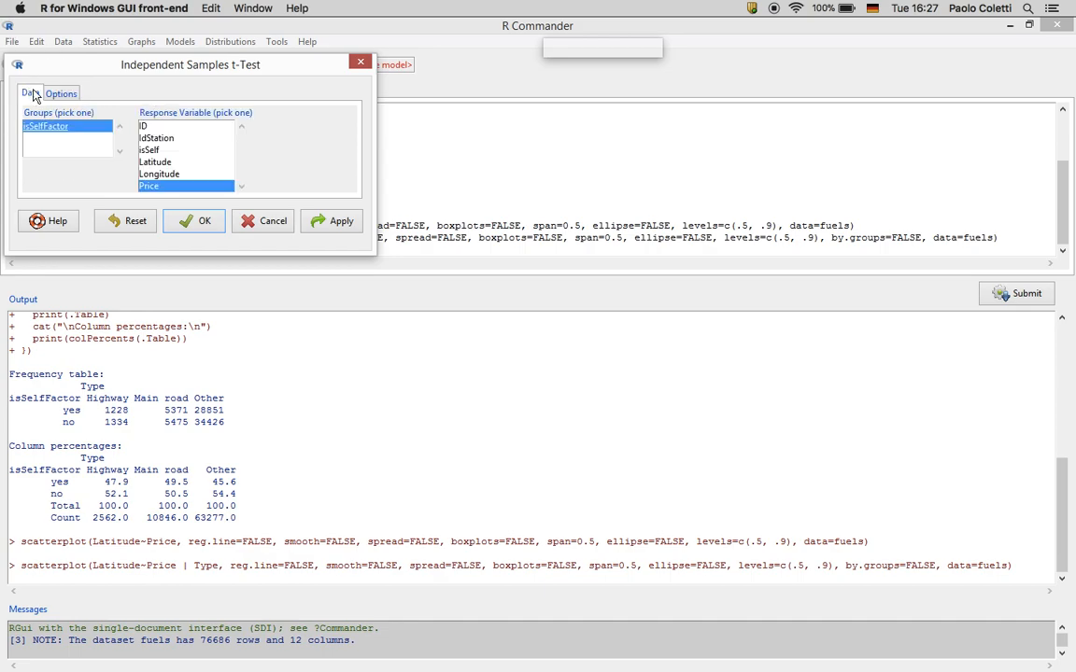
pyautogui.click(200, 222)
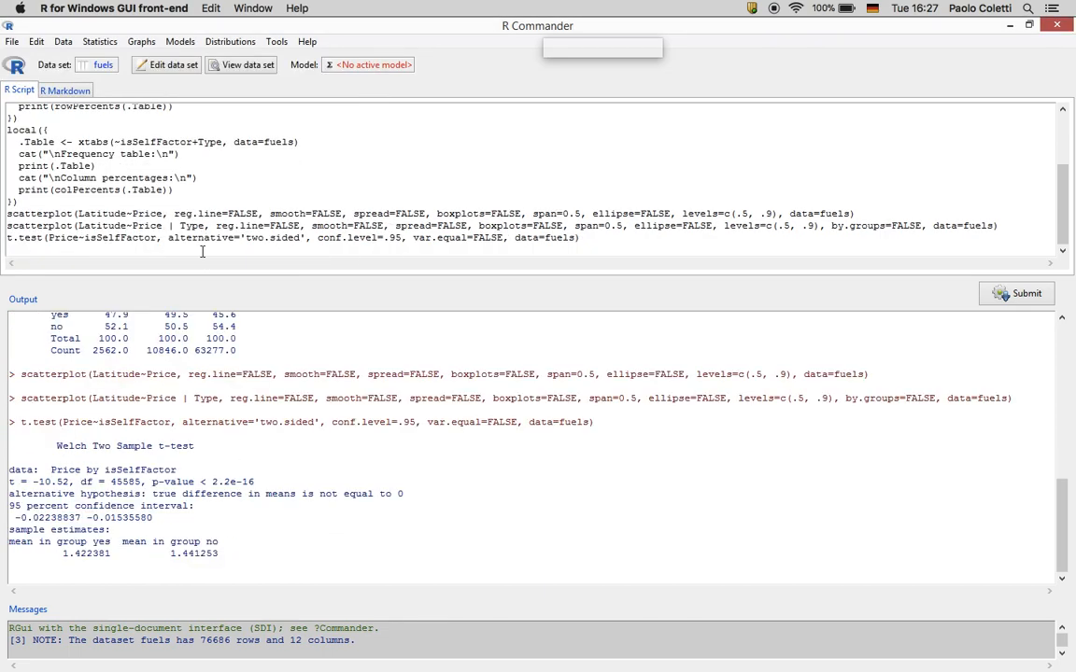
# Copy the t-test result lines and switch back to the Word document
pyautogui.moveTo(224, 554); pyautogui.dragTo(5, 470)
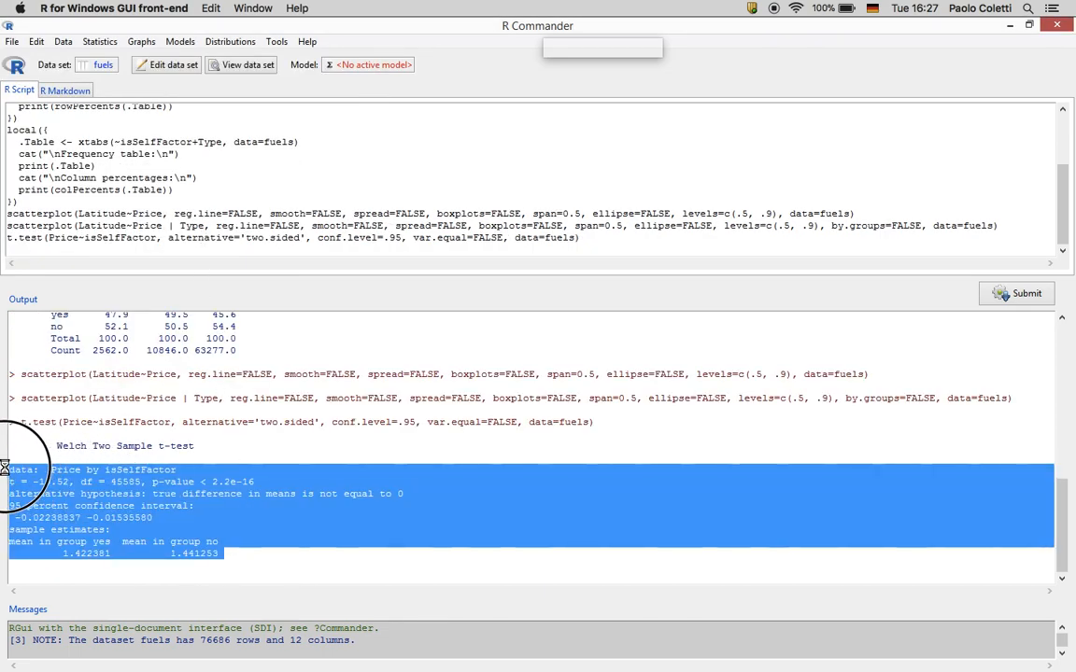
pyautogui.rightClick(58, 493)
pyautogui.click(78, 514)
pyautogui.hotkey('ctrl', 'Right')
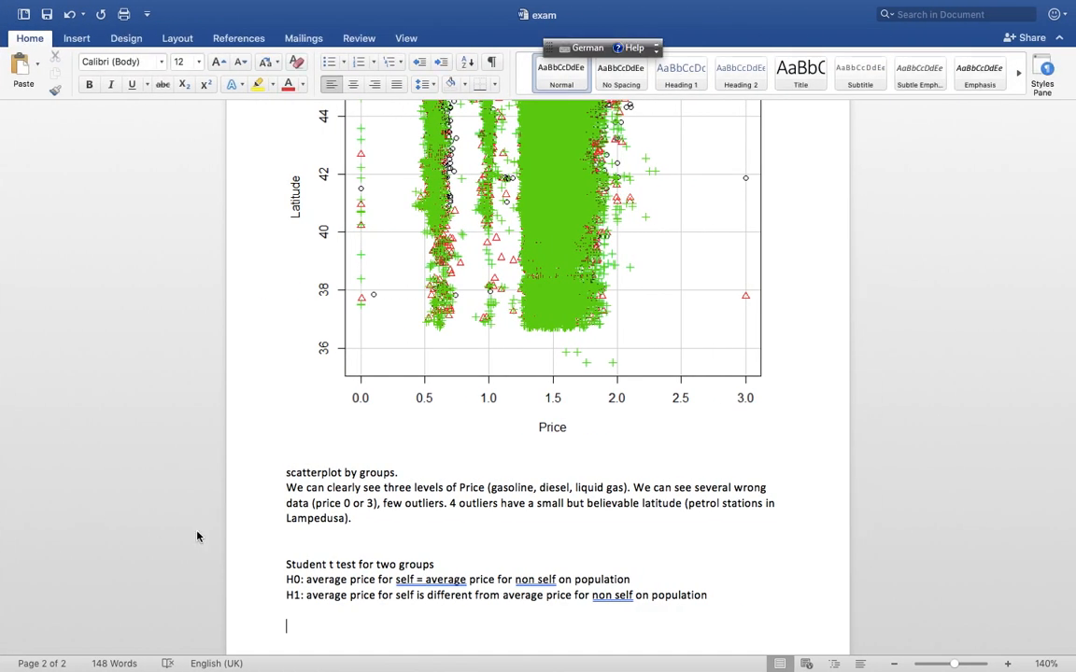
# Paste the t-test output and delete the data, alternative hypothesis and confidence interval lines
pyautogui.press('super+v')
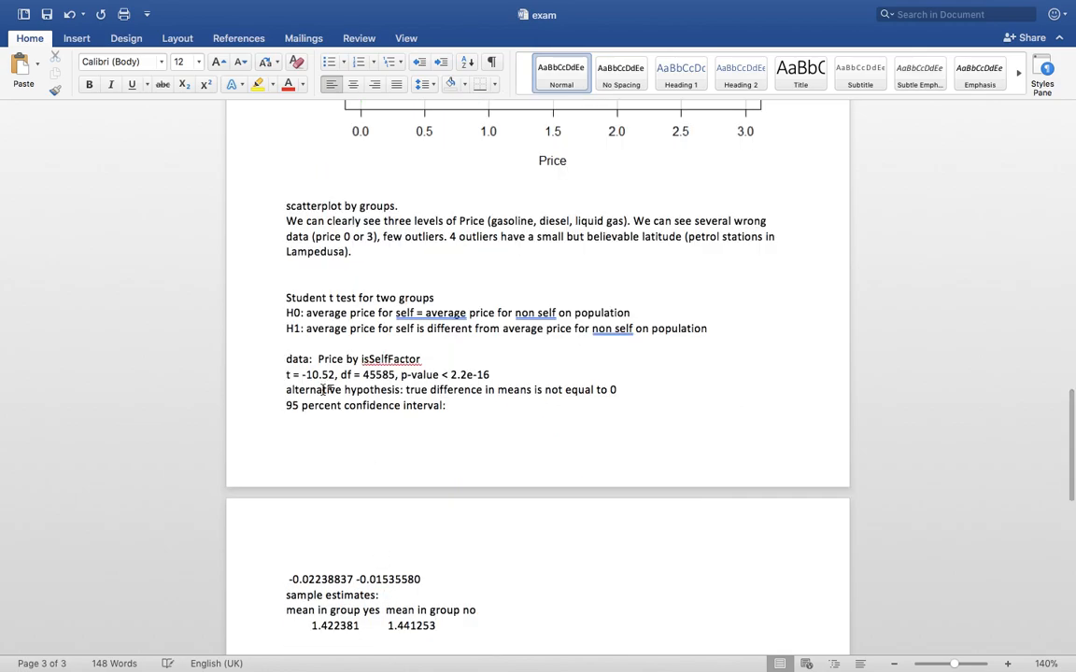
pyautogui.click(256, 366)
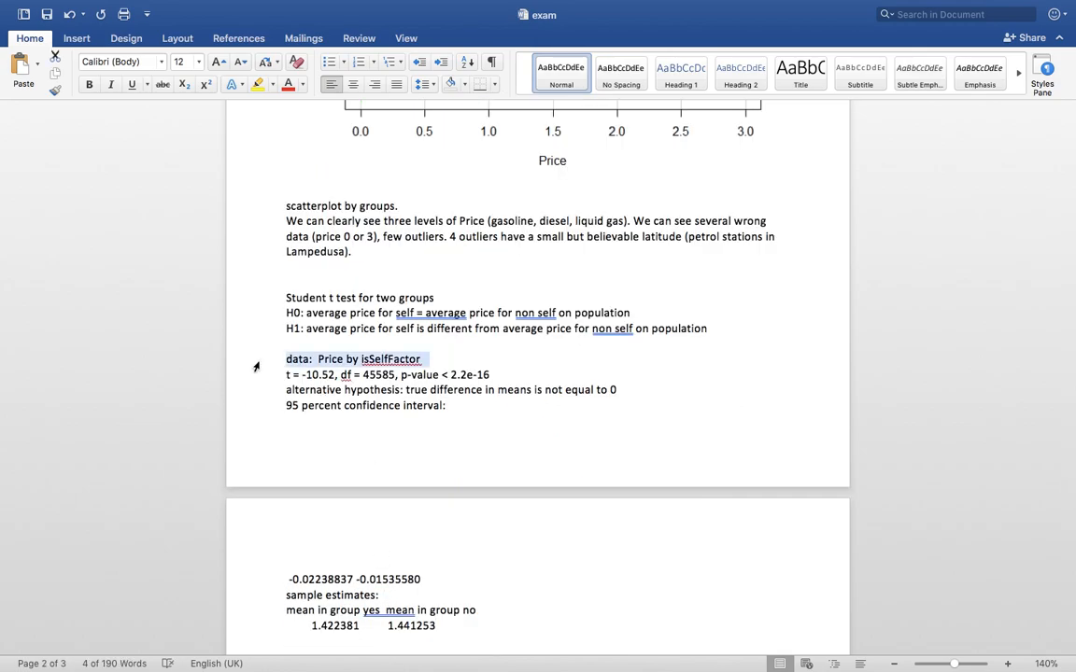
pyautogui.press('BackSpace')
pyautogui.moveTo(255, 377); pyautogui.dragTo(228, 411)
pyautogui.press('BackSpace')
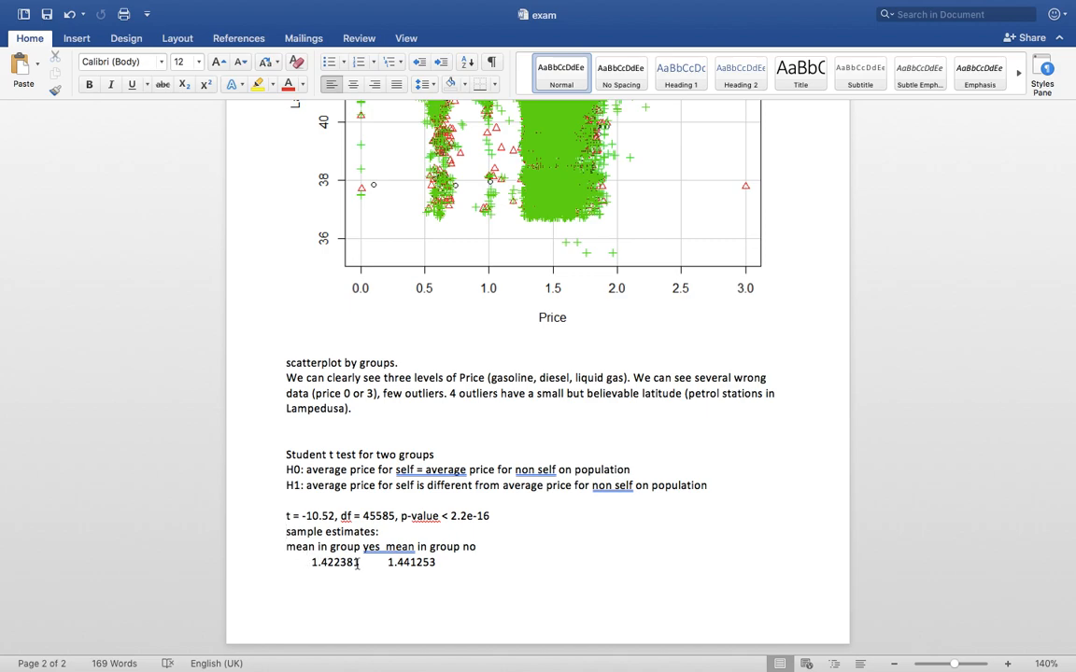
# Add the conclusion 'sign=<<5% --> we reject -->' followed by the copied H1 statement
pyautogui.click(454, 560)
pyautogui.press('Return')
pyautogui.write('sig')
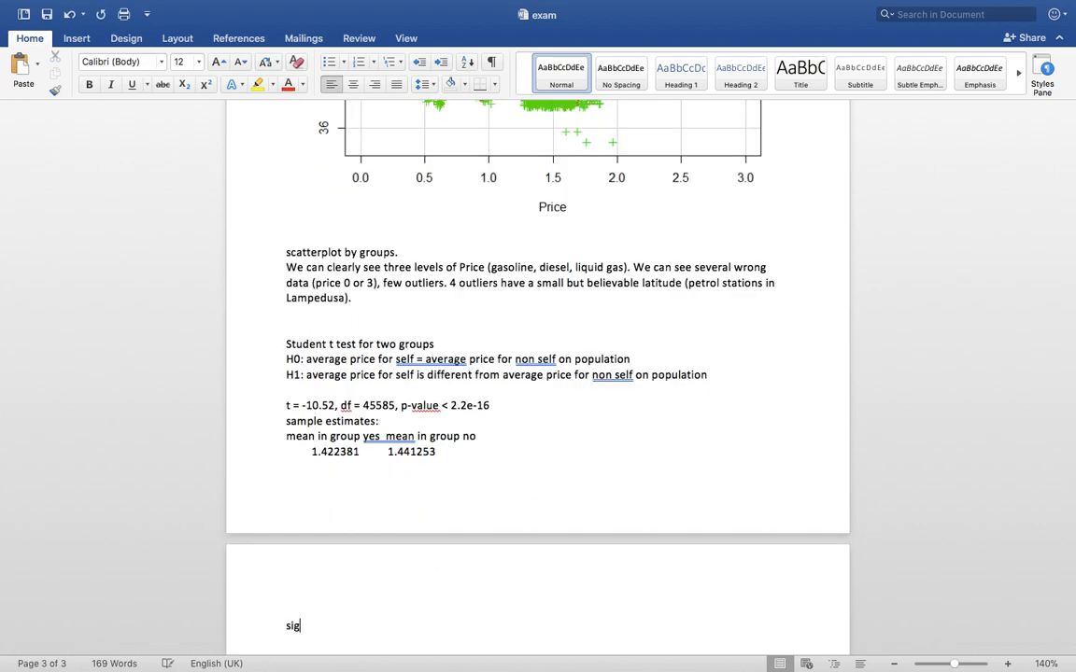
pyautogui.write('n=')
pyautogui.write('<<5%')
pyautogui.write(' --> we rej')
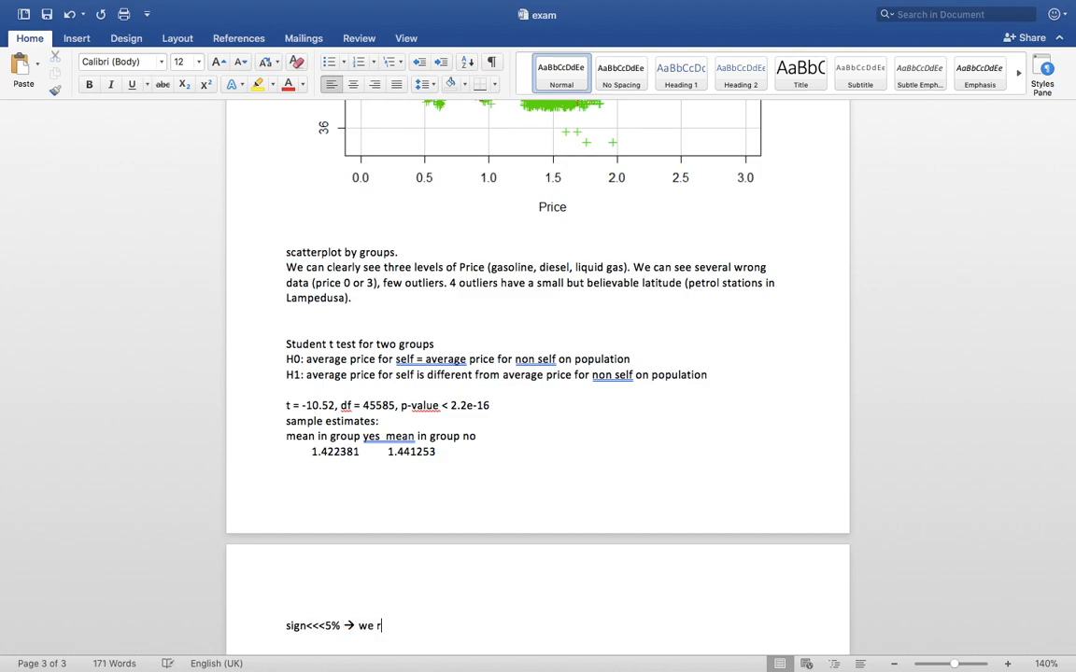
pyautogui.write('ect')
pyautogui.write(' -->')
pyautogui.moveTo(310, 375); pyautogui.dragTo(708, 376)
pyautogui.rightClick(674, 378)
pyautogui.click(747, 399)
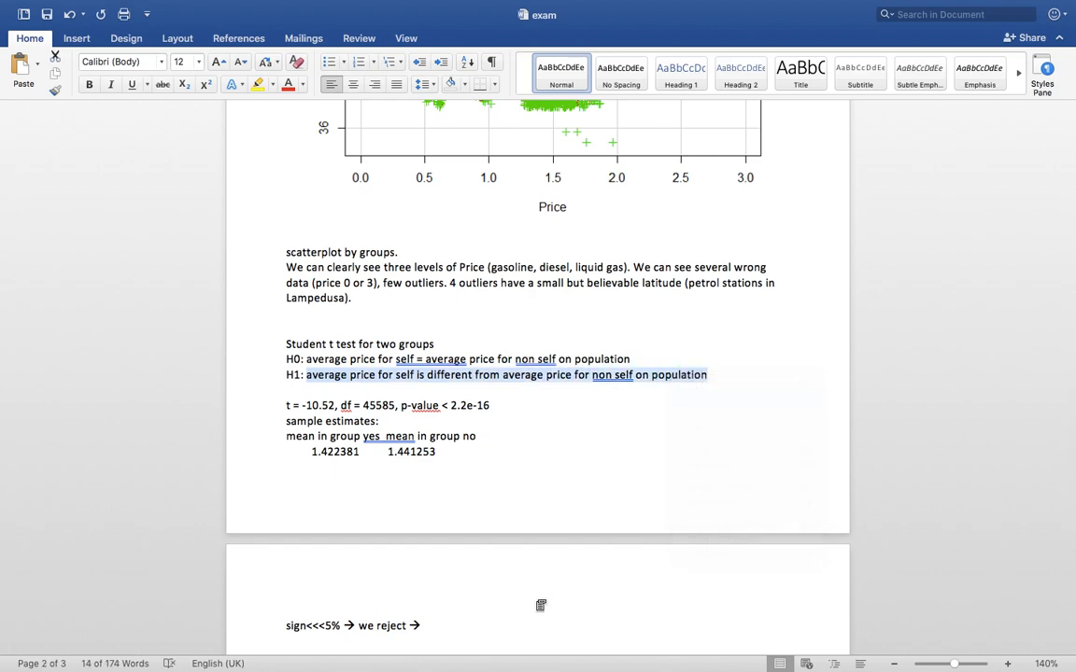
pyautogui.click(520, 623)
pyautogui.rightClick(520, 621)
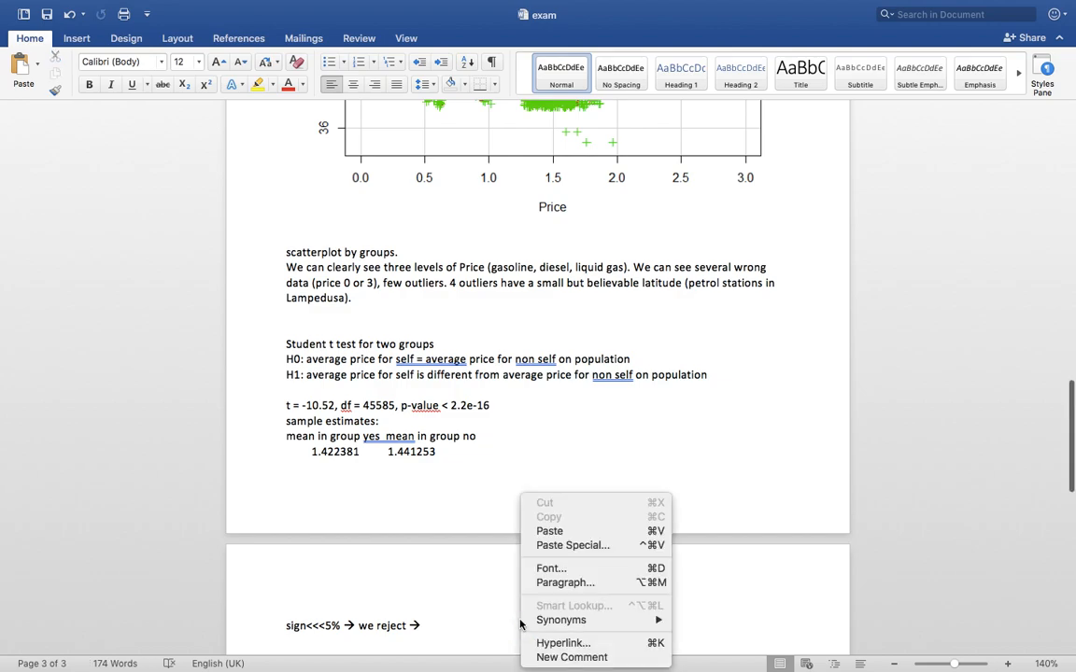
pyautogui.click(568, 539)
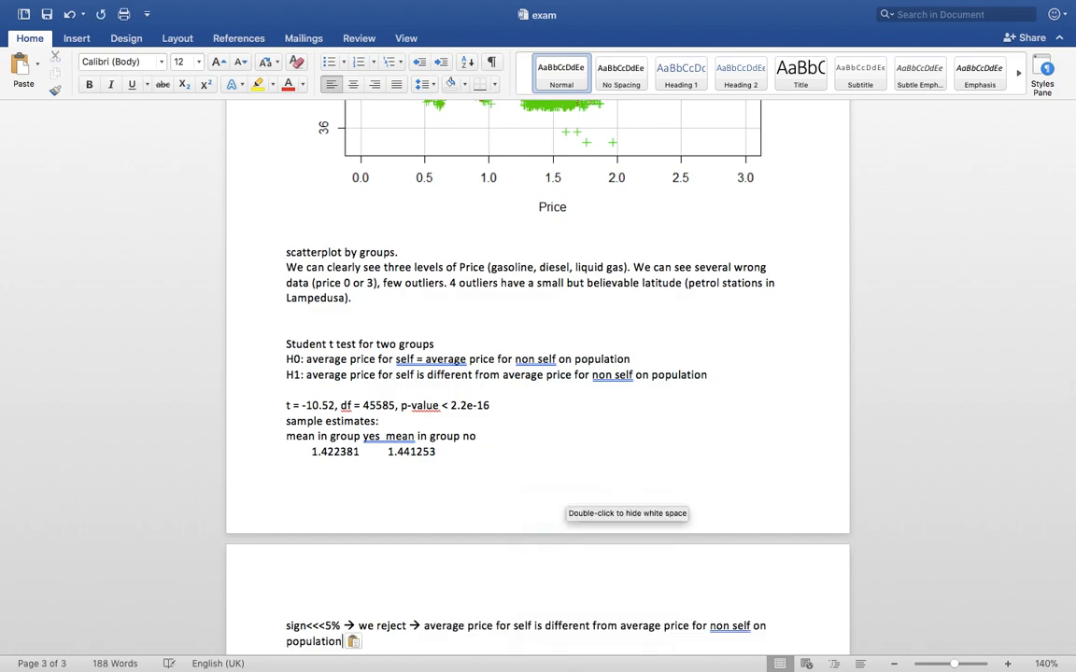
pyautogui.press('Return')
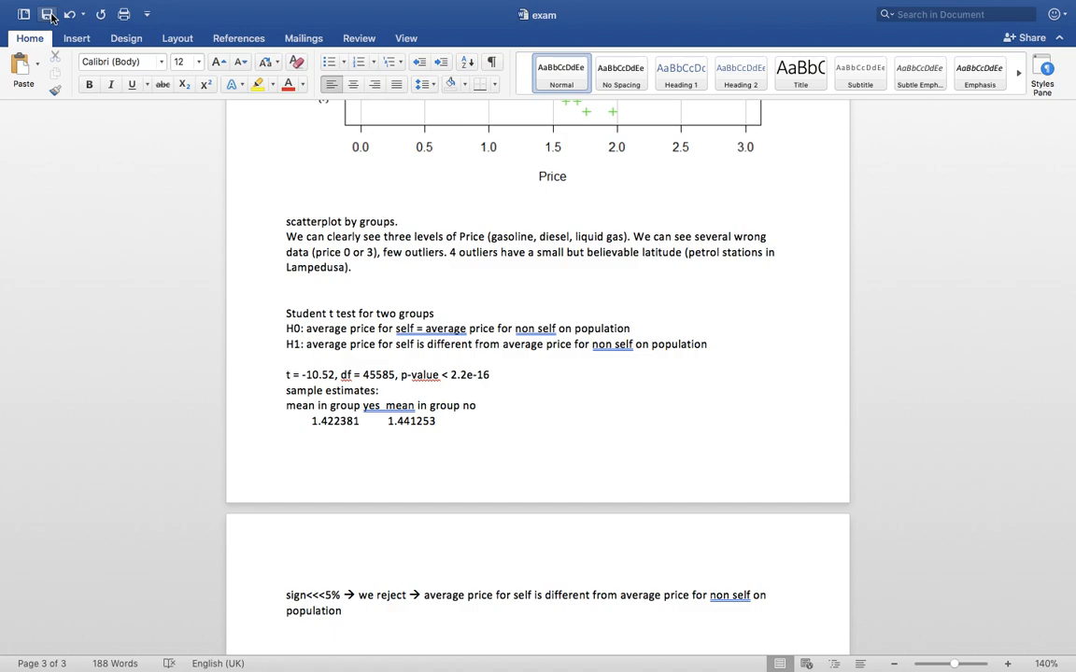
pyautogui.hotkey('ctrl', 'Right')
# Close the scatterplot graphics window and bring R Commander to the front
pyautogui.hotkey('ctrl', 'Left')
pyautogui.hotkey('ctrl', 'Left')
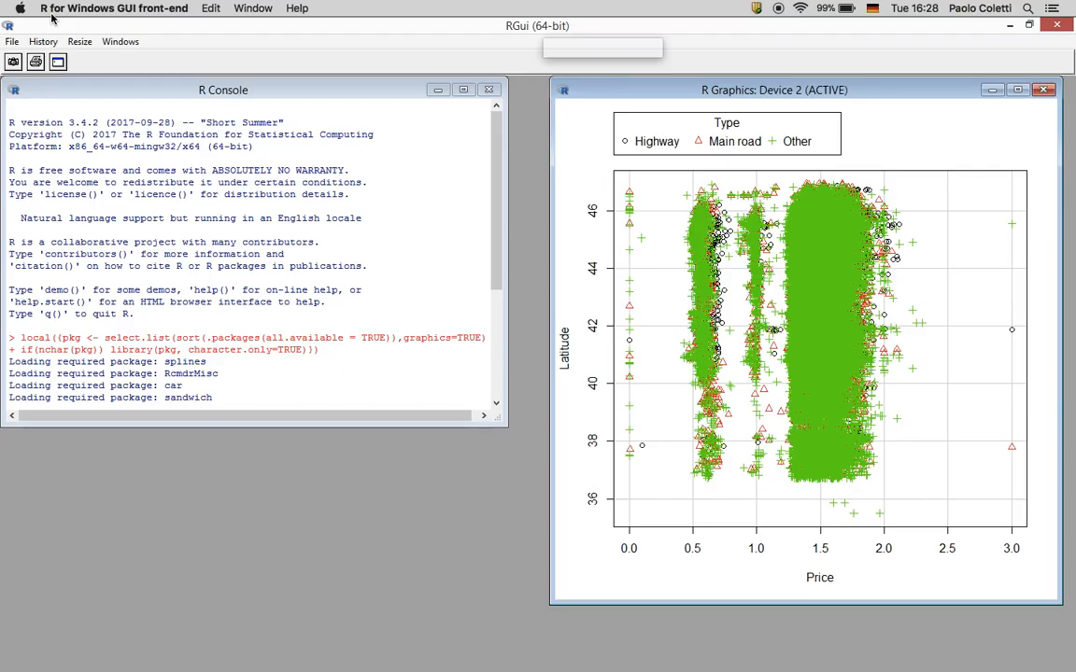
pyautogui.click(1044, 89)
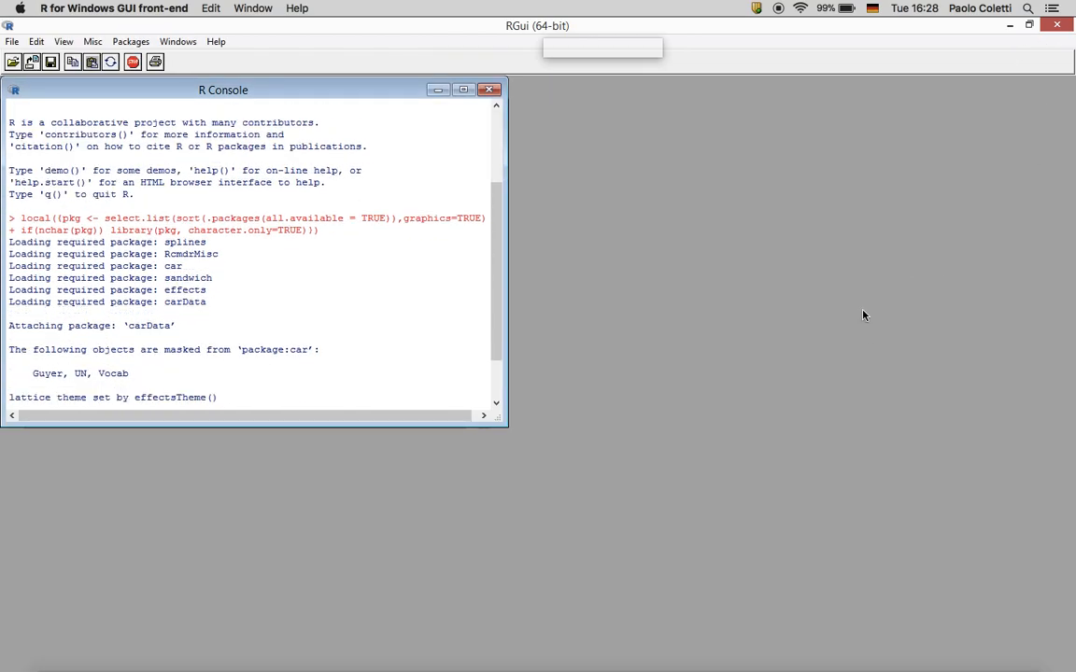
pyautogui.hotkey('ctrl', 'Up')
pyautogui.click(909, 644)
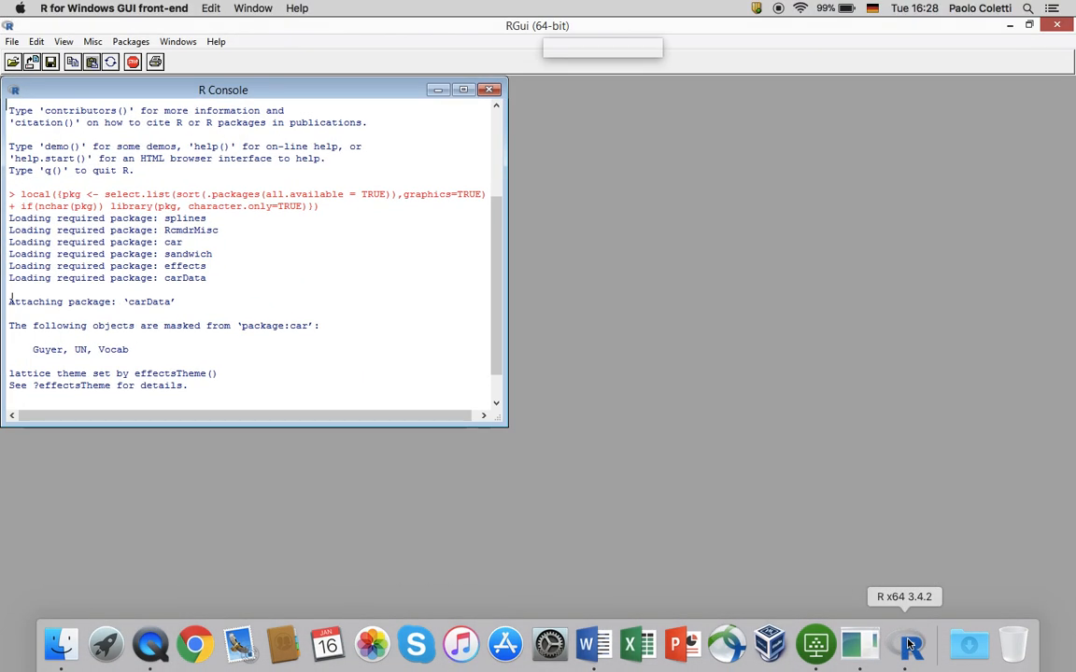
pyautogui.rightClick(908, 644)
pyautogui.click(939, 503)
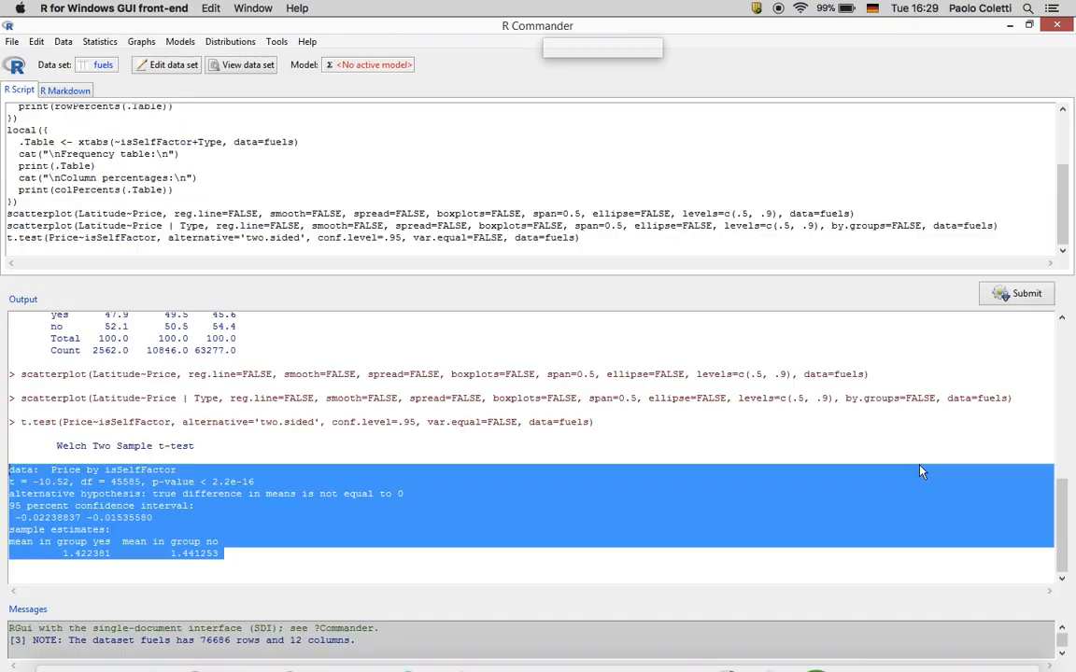
# Run ls.str in the script and inspect the isSelf and isSelfFactor entries in the output
pyautogui.click(588, 243)
pyautogui.press('Return')
pyautogui.write('ls.str(')
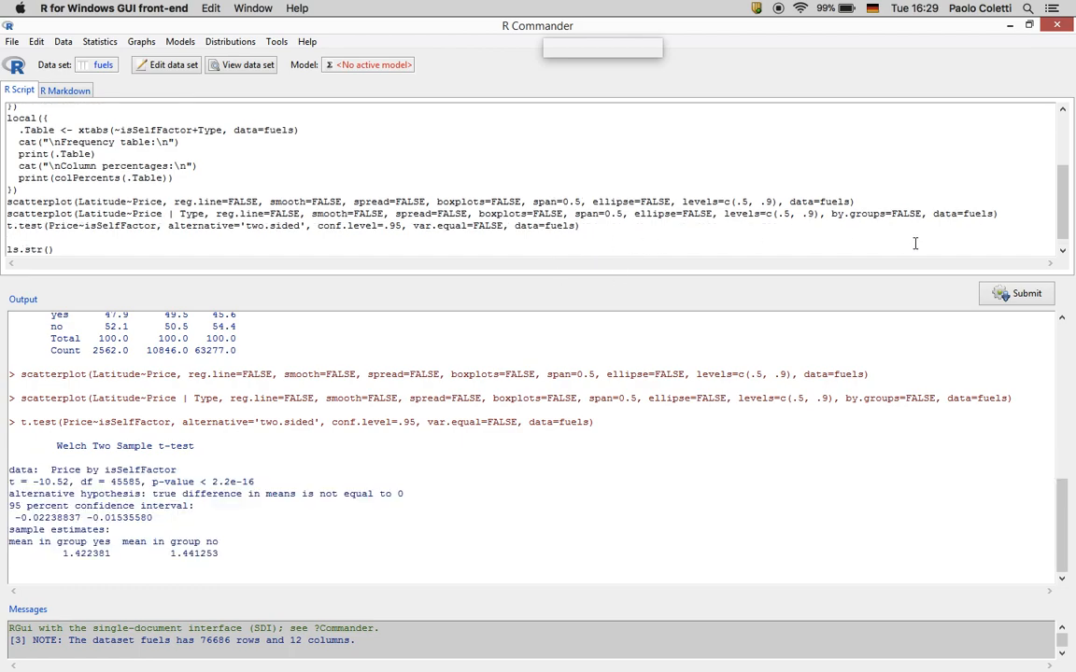
pyautogui.click(1007, 295)
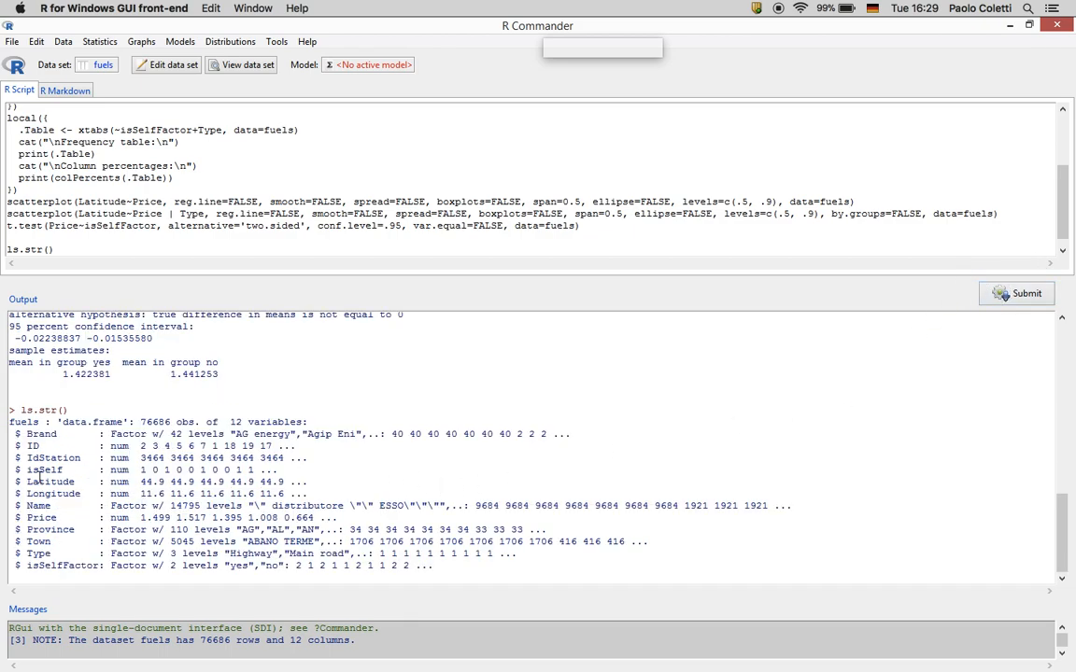
pyautogui.moveTo(20, 469); pyautogui.dragTo(177, 469)
pyautogui.moveTo(25, 566); pyautogui.dragTo(274, 571)
pyautogui.click(273, 572)
# Subset fuels on isSelf==1 into a new data set named fuelsSelf with 41235 rows
pyautogui.click(62, 42)
pyautogui.moveTo(93, 140)
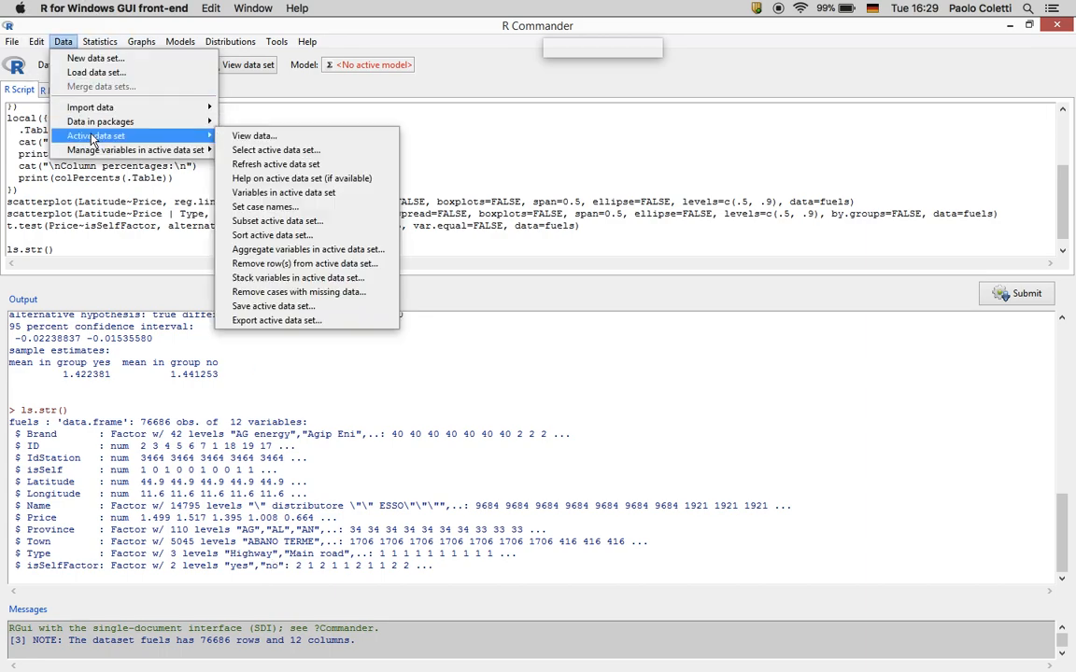
pyautogui.click(277, 222)
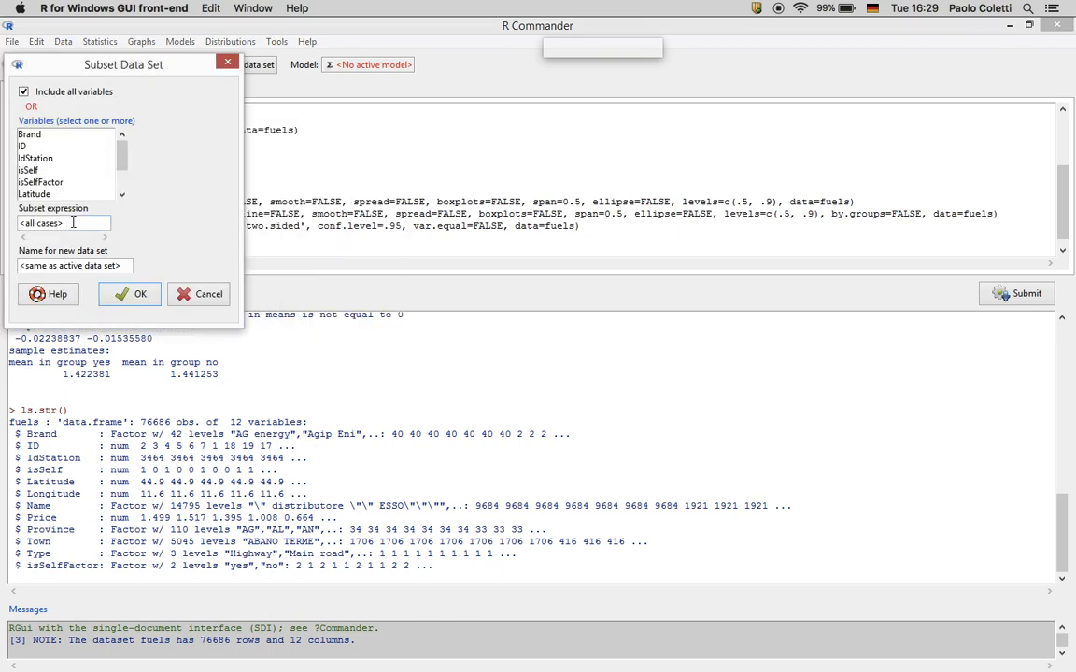
pyautogui.moveTo(73, 222); pyautogui.dragTo(1, 225)
pyautogui.press('BackSpace')
pyautogui.press('BackSpace')
pyautogui.moveTo(114, 266); pyautogui.dragTo(2, 269)
pyautogui.write('fuelsSelf')
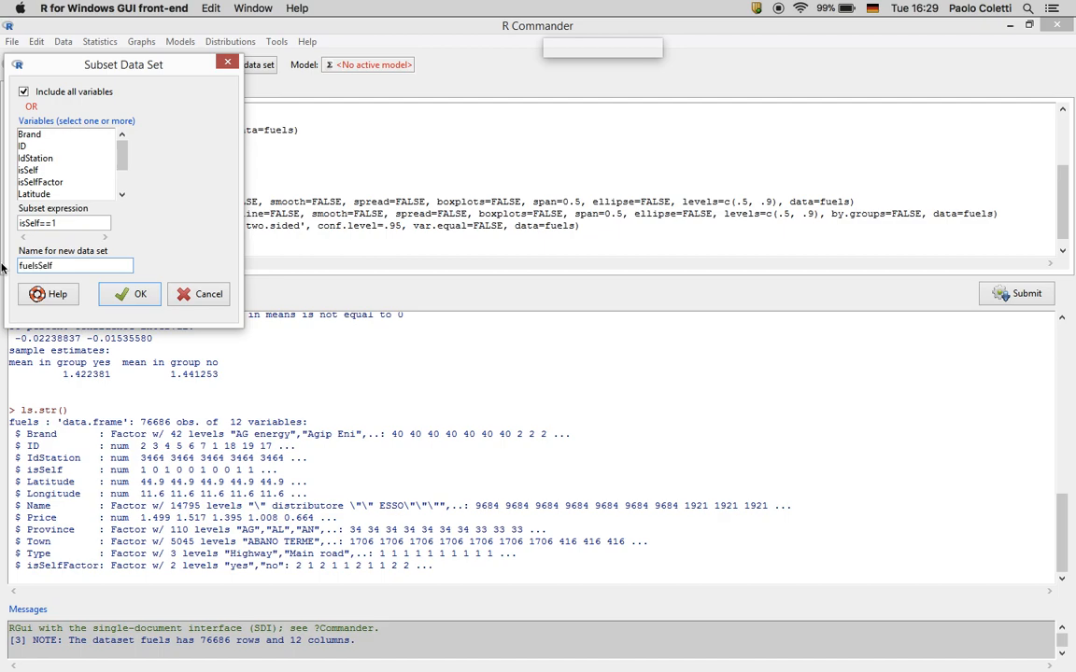
pyautogui.click(115, 296)
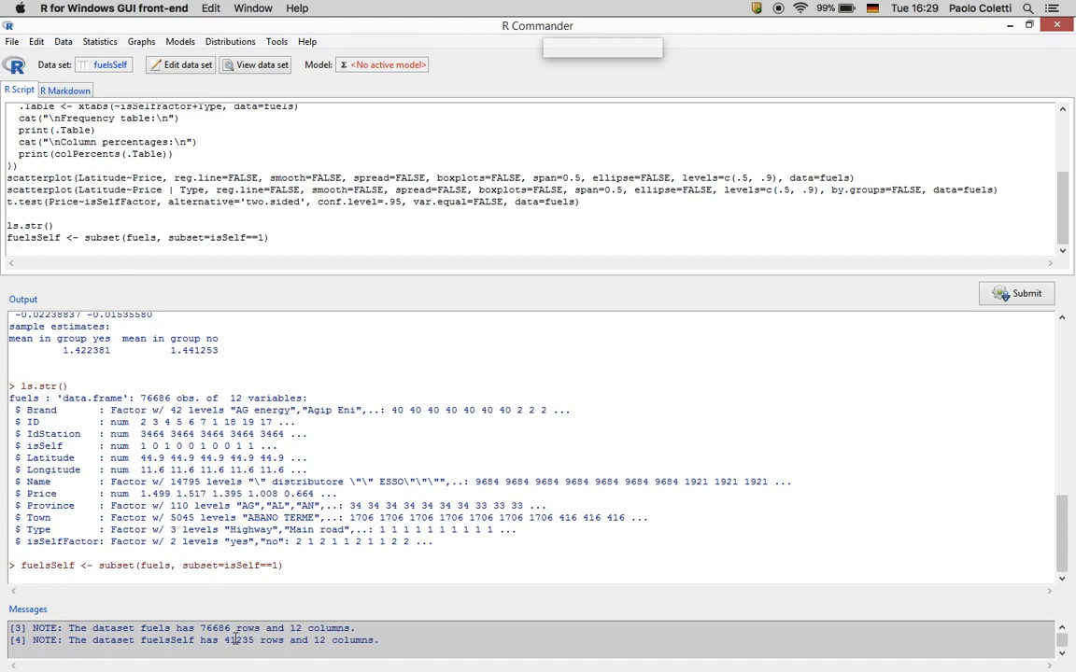
# Run a Lilliefors (Kolmogorov-Smirnov) test on fuelsSelf Price: D = 0.077309, p < 2.2e-16
pyautogui.click(100, 42)
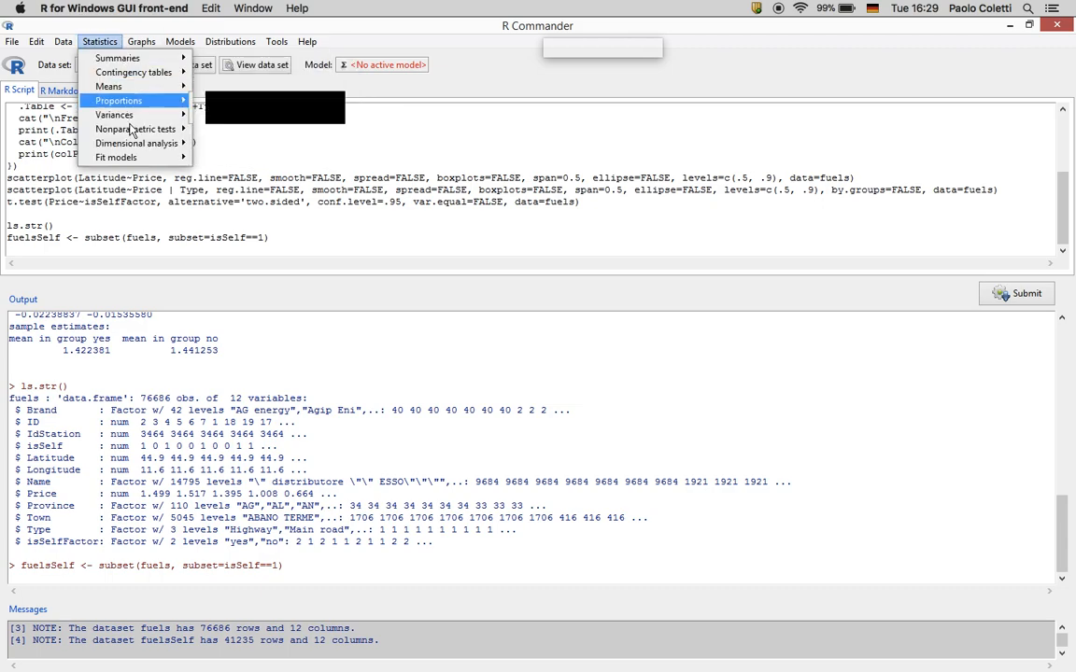
pyautogui.moveTo(132, 134)
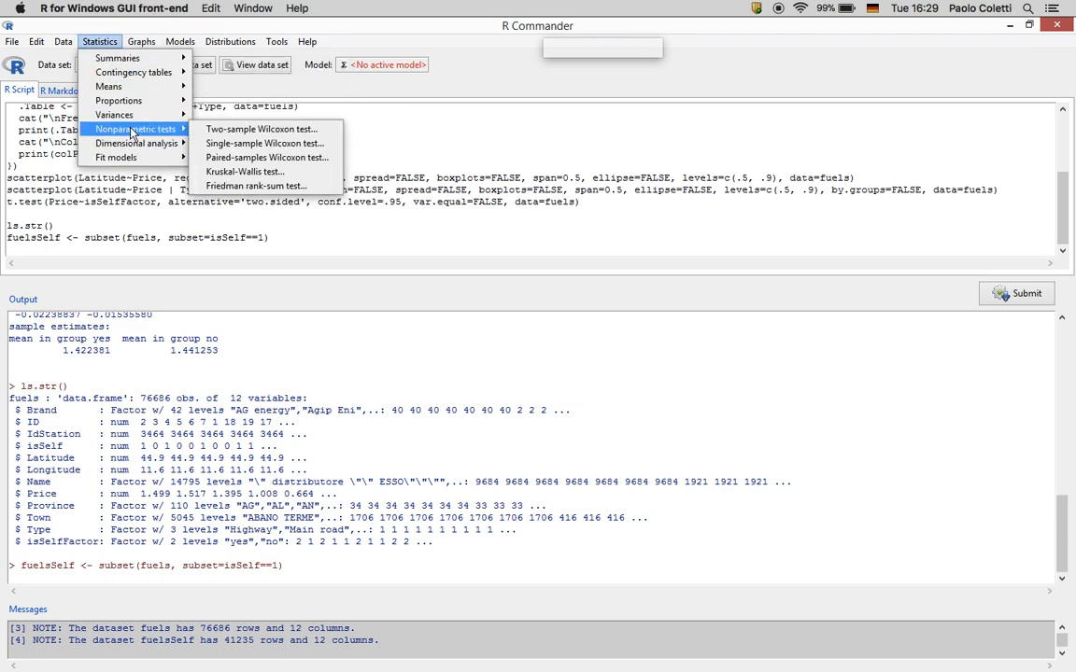
pyautogui.moveTo(132, 58)
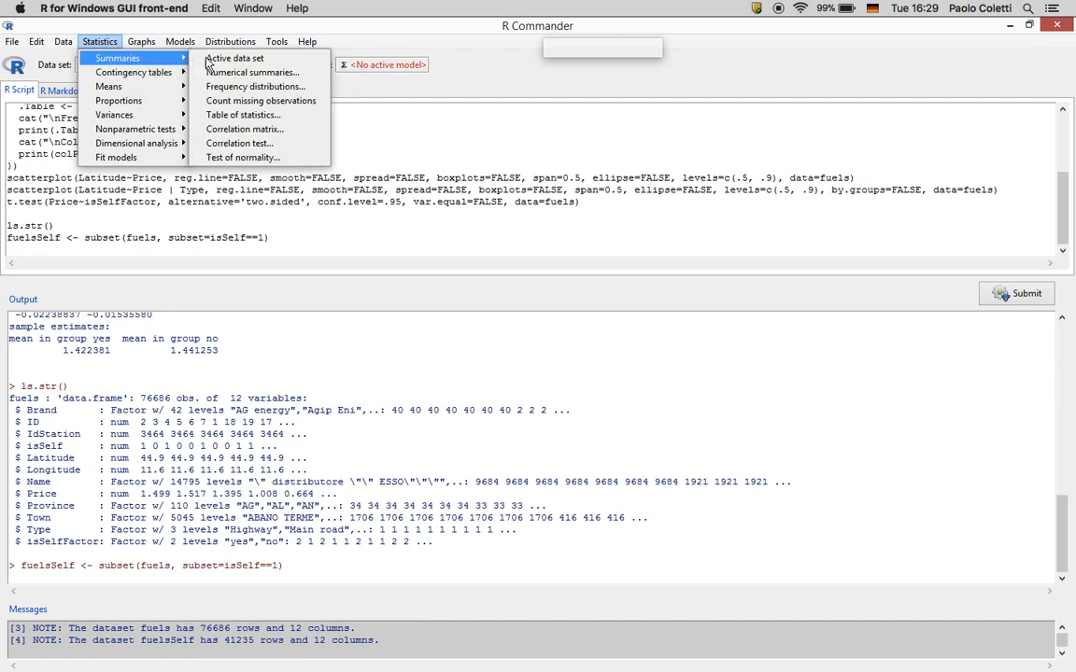
pyautogui.click(210, 157)
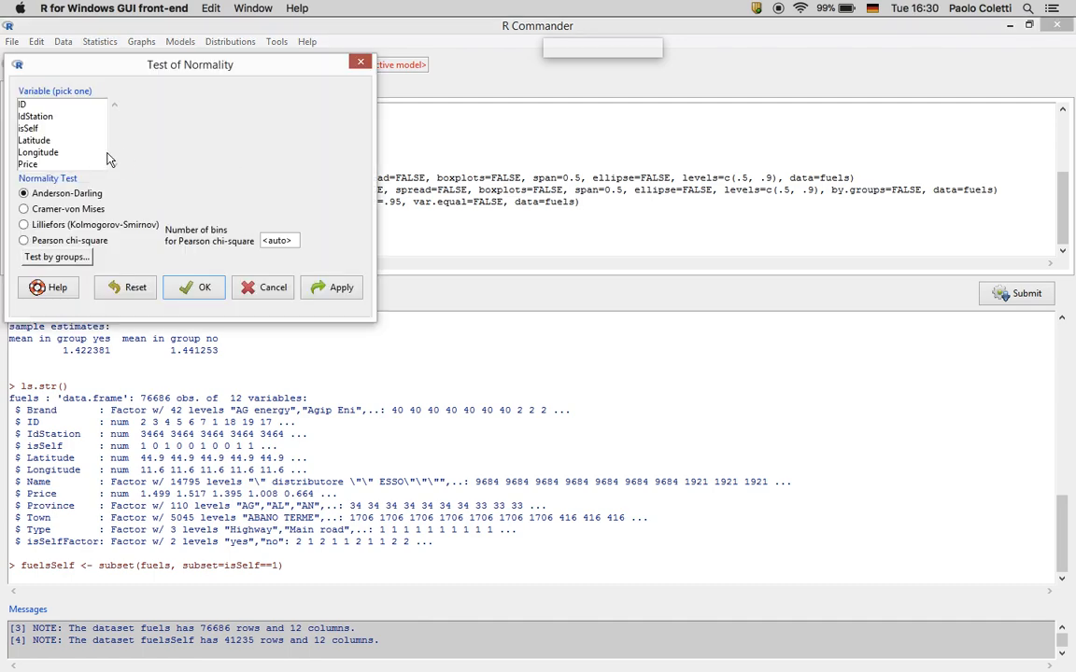
pyautogui.click(53, 226)
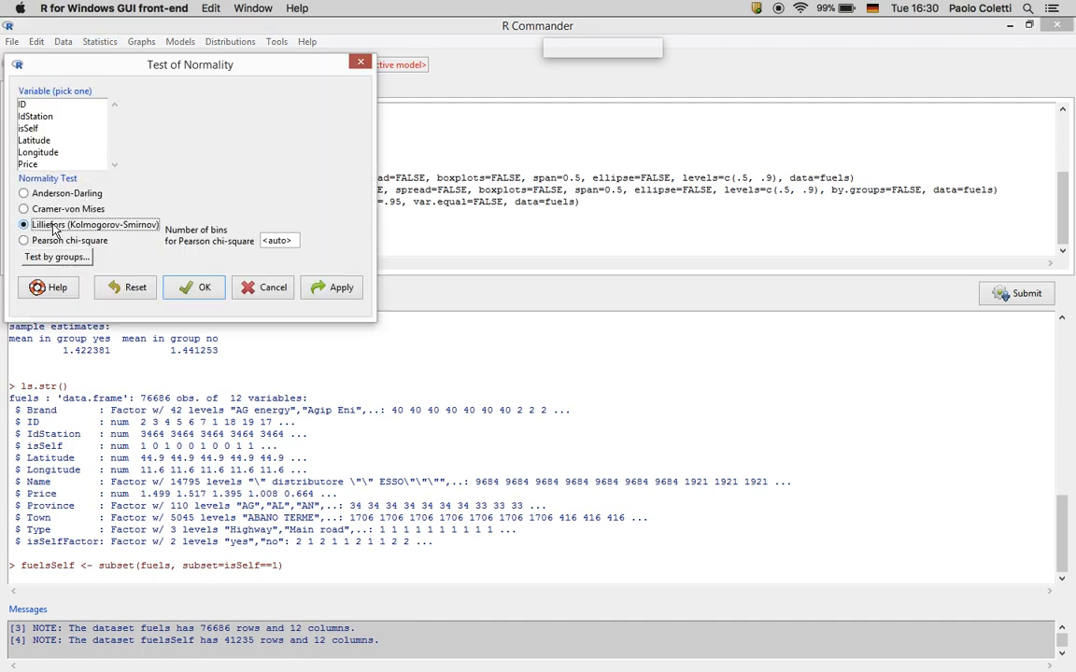
pyautogui.click(47, 165)
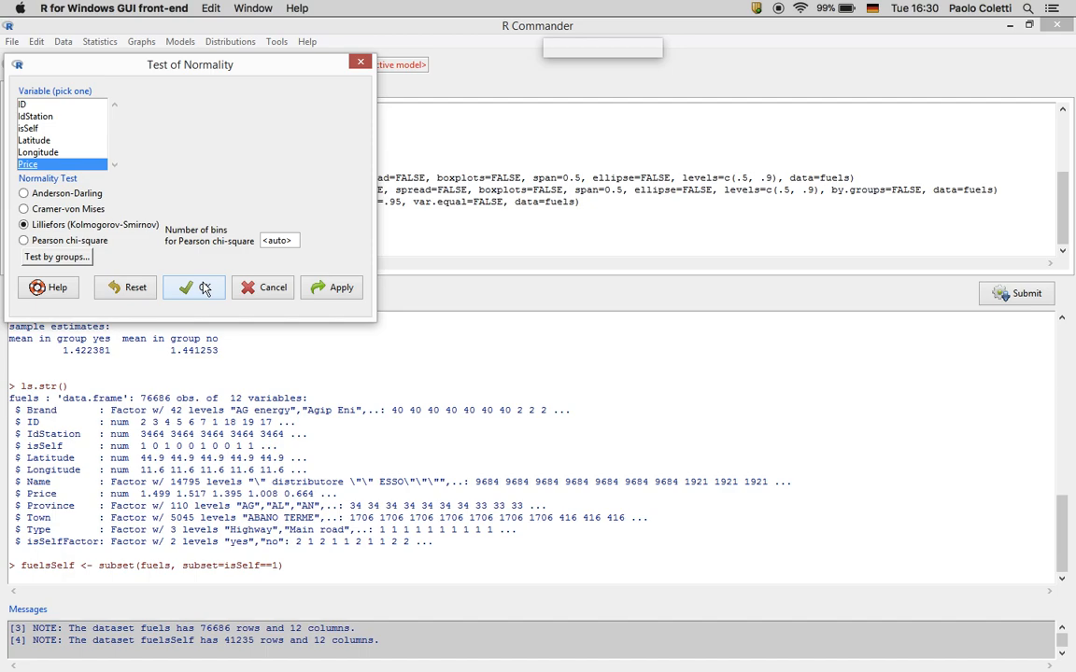
pyautogui.click(74, 261)
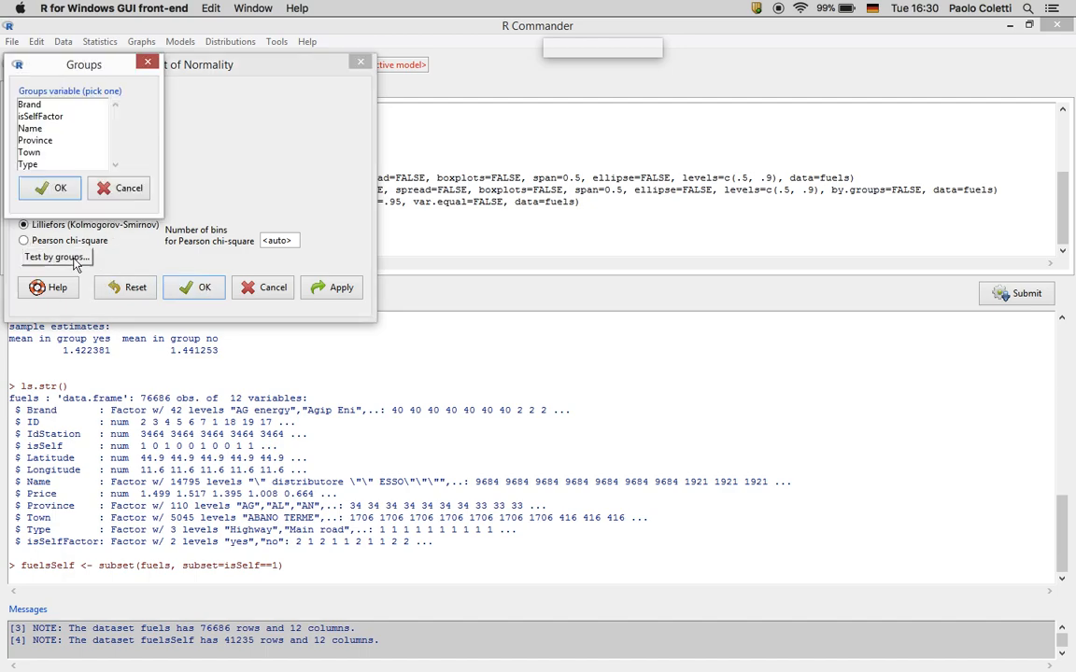
pyautogui.click(106, 191)
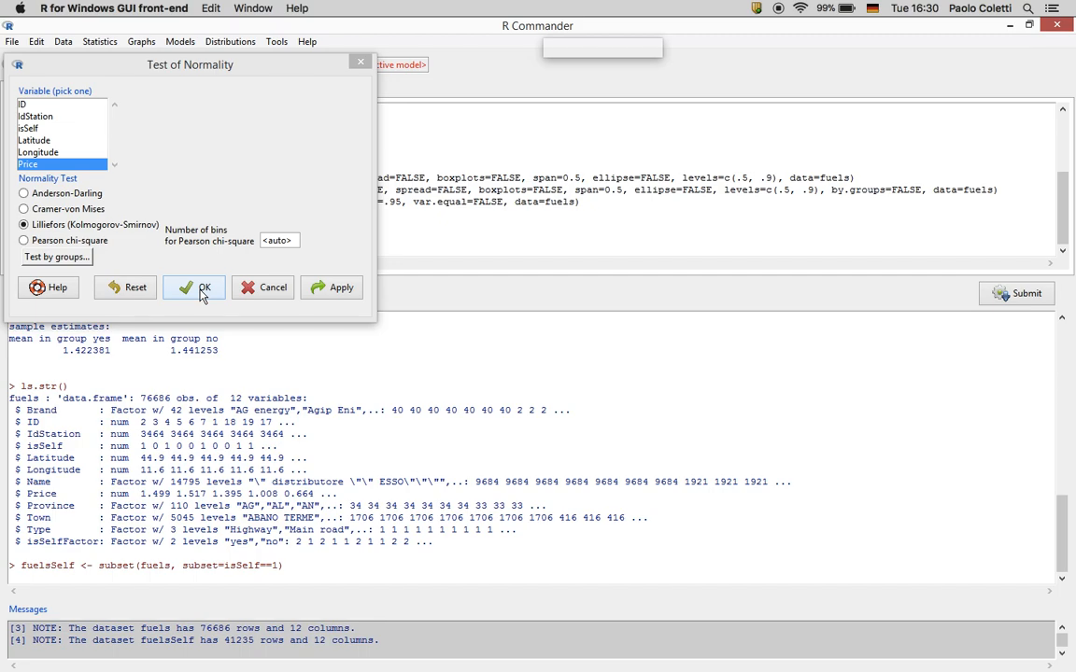
pyautogui.click(199, 291)
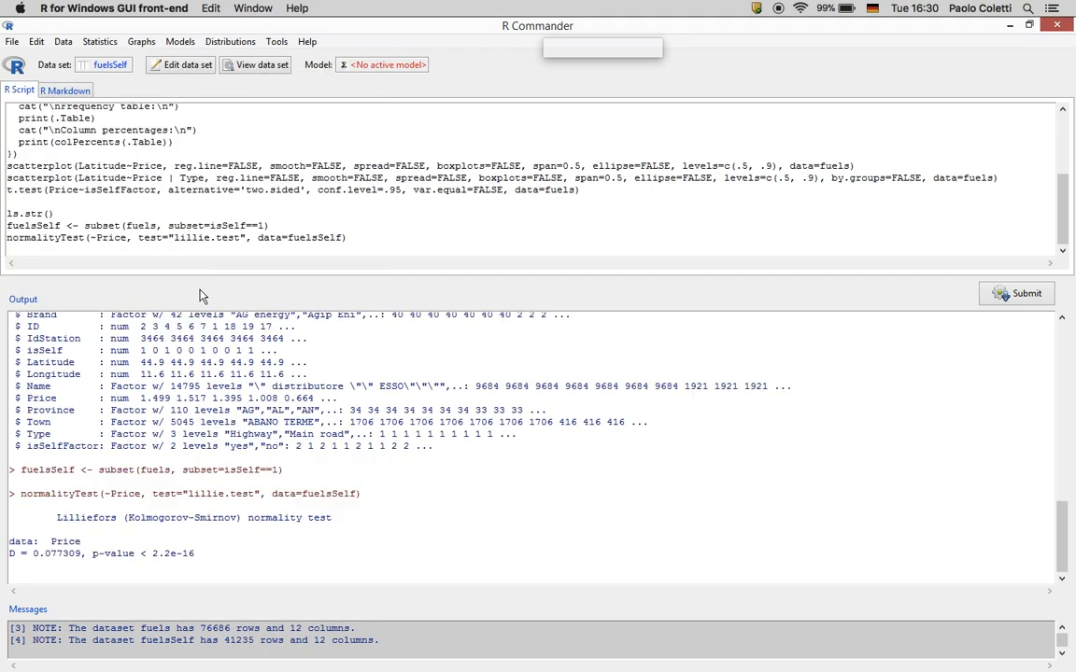
# Copy the Lilliefors D and p-value output from R Commander for the exam document
pyautogui.tripleClick(196, 556)
pyautogui.moveTo(66, 526); pyautogui.dragTo(4, 526)
pyautogui.press('super+c')
pyautogui.press('super+Tab')
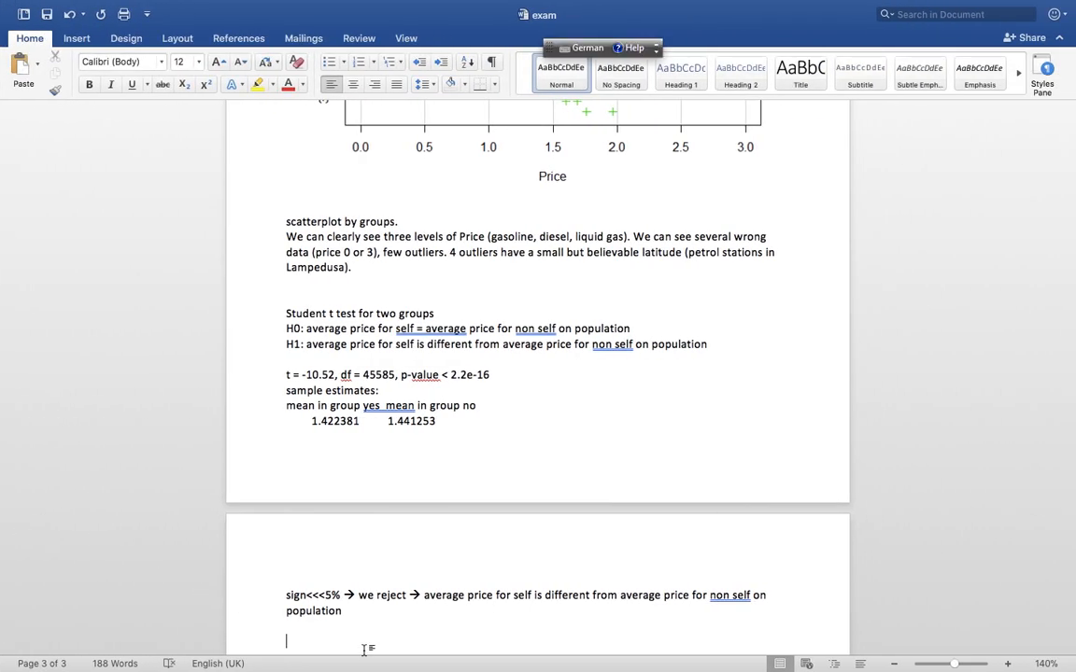
# Write 'Prerequisite.' and 'Price must be normally distributed for self and for non self.', then paste the result
pyautogui.write('Prerequisite.')
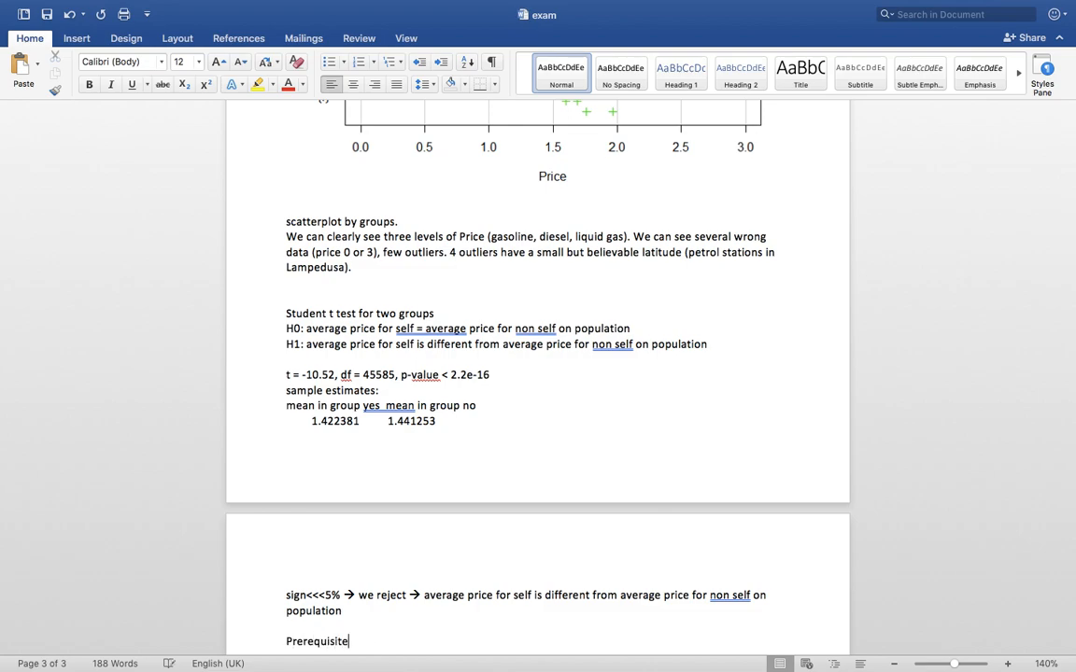
pyautogui.press('Return')
pyautogui.write('Price mus')
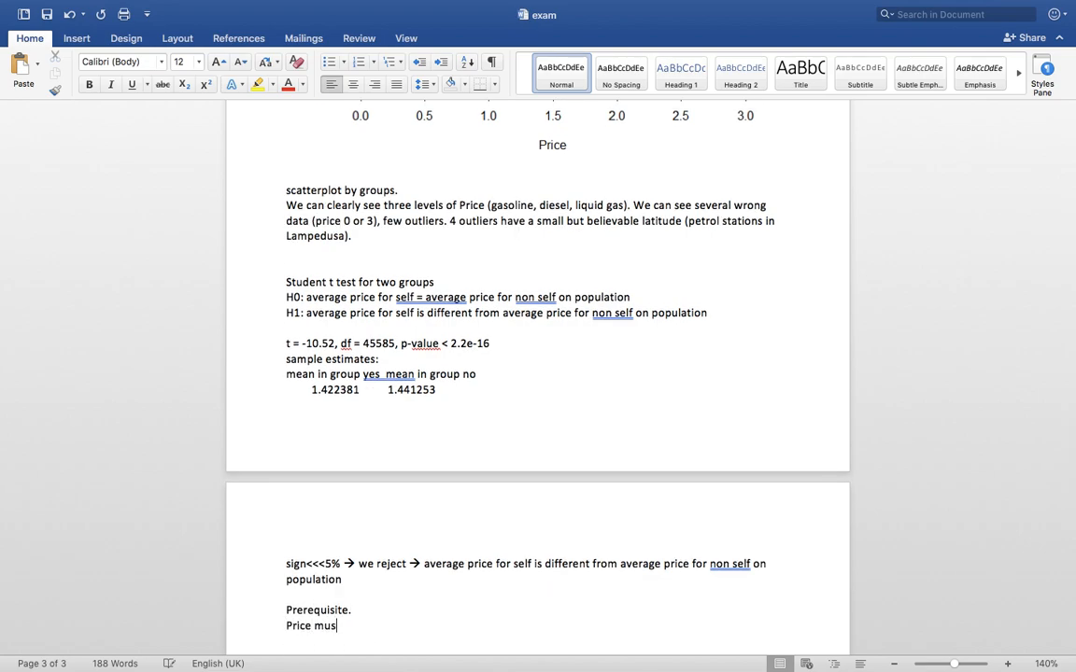
pyautogui.write('t be normally distributed ')
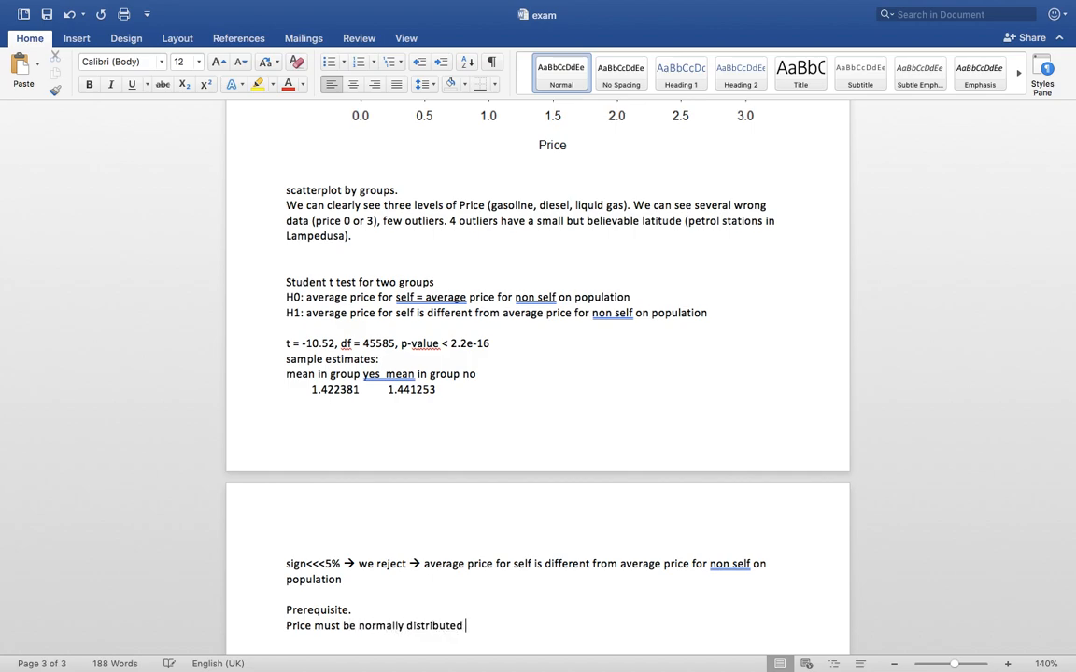
pyautogui.write('for self and for non self.')
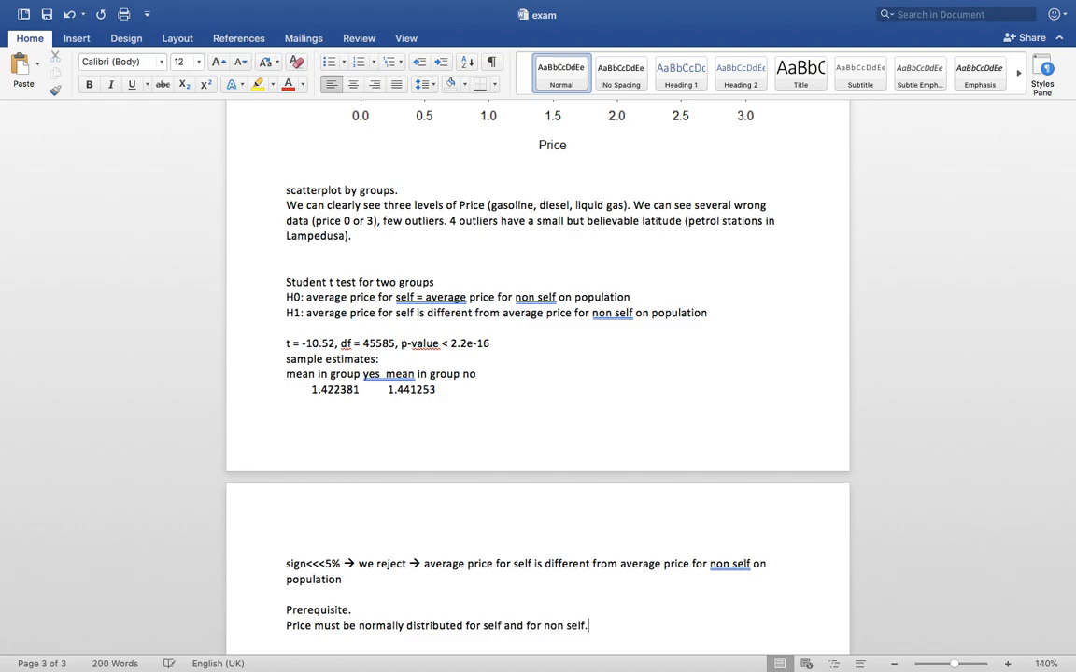
pyautogui.press('Return')
pyautogui.press('super+v')
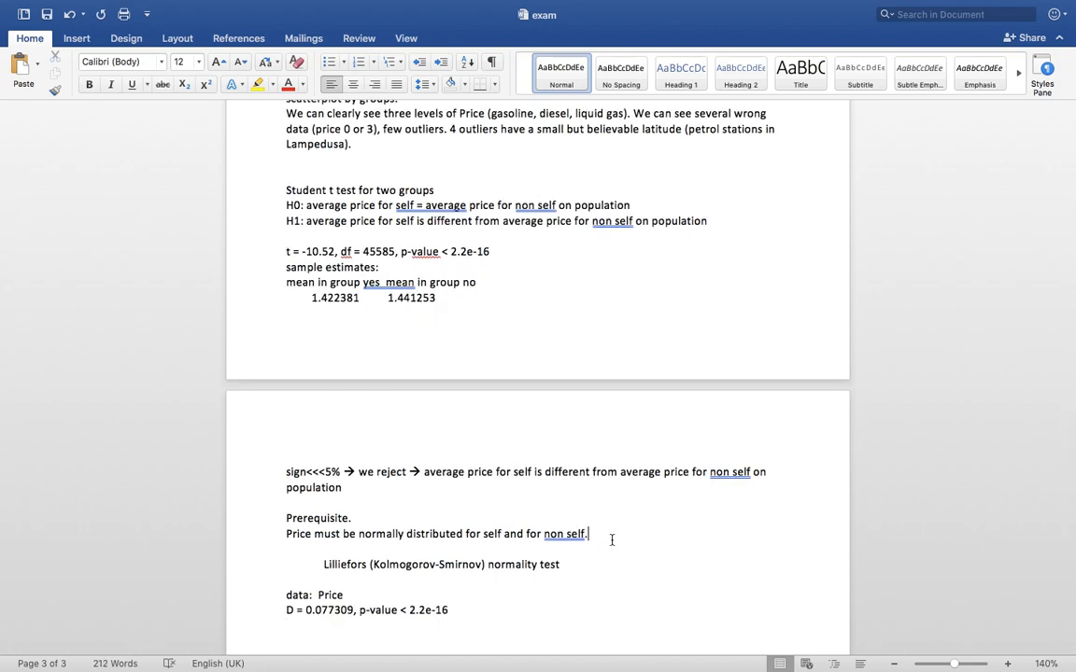
pyautogui.press('Return')
# Add 'restrict sample to self' and hypotheses H0: price is normally distributed, H1: not normally distributed
pyautogui.write('H0: price is normall')
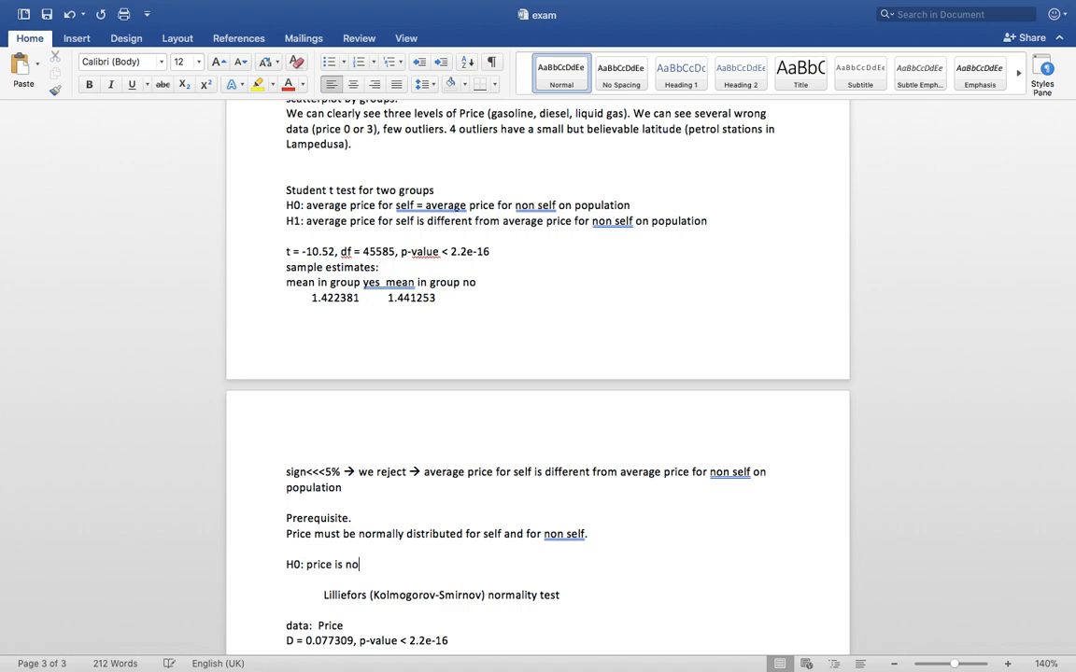
pyautogui.click(670, 533)
pyautogui.press('Return')
pyautogui.press('Return')
pyautogui.write('restrict sample ')
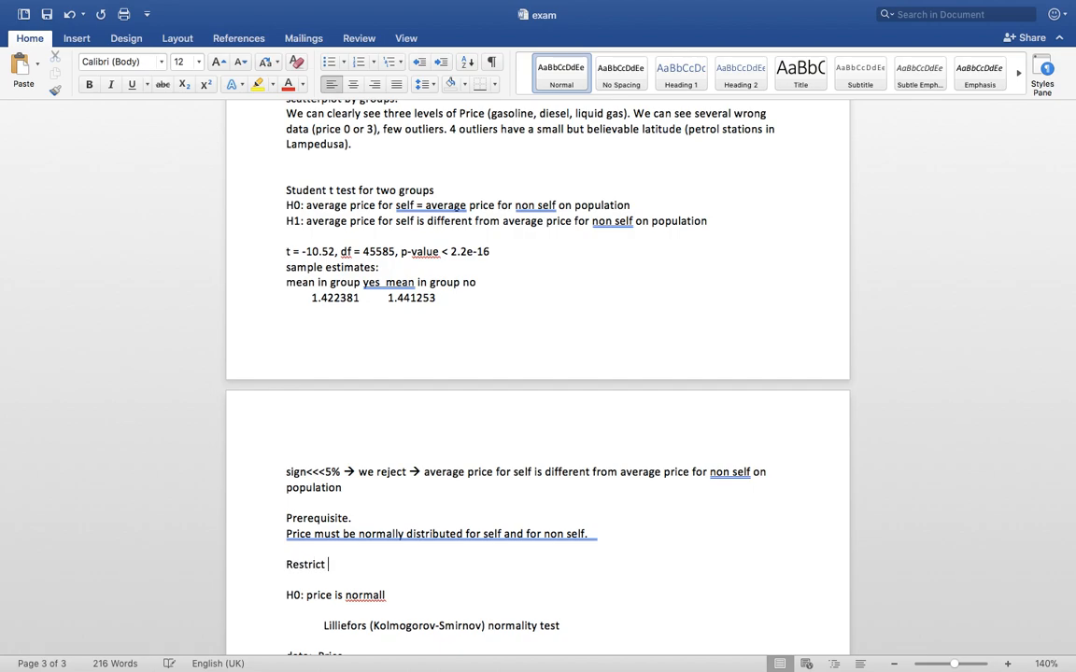
pyautogui.write('to self')
pyautogui.scroll(1, 616, 581)
pyautogui.click(598, 604)
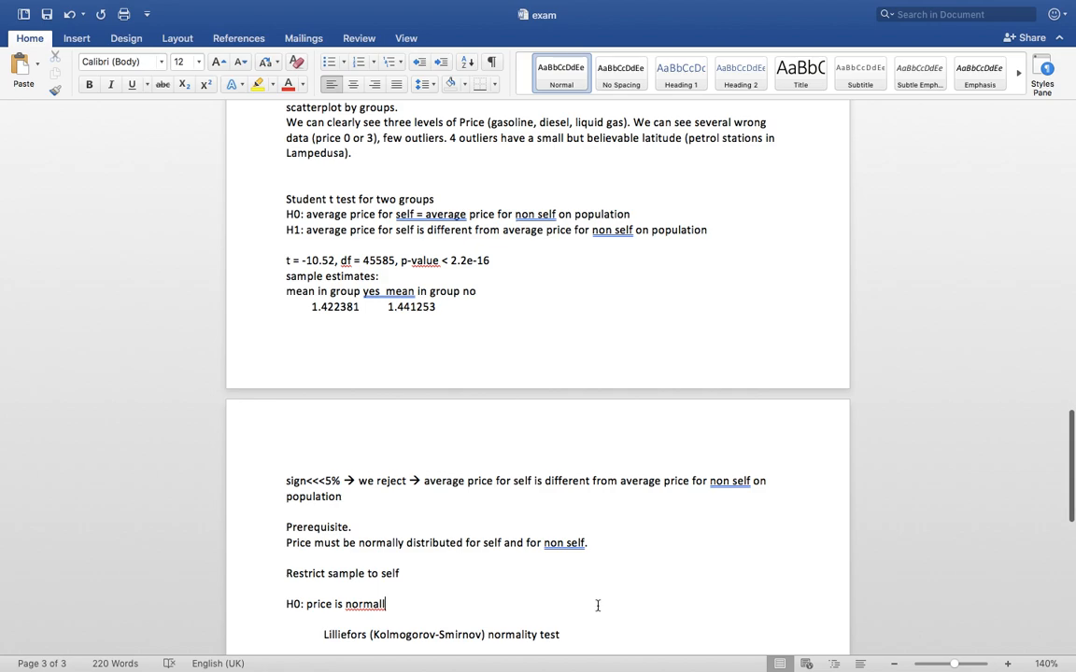
pyautogui.write('y distributed')
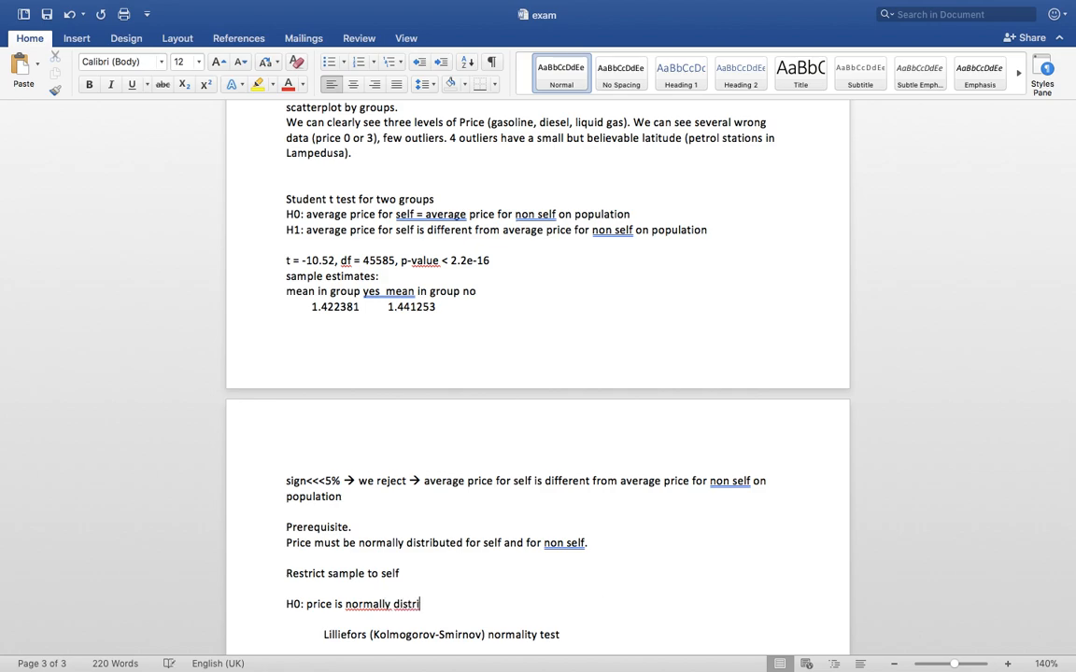
pyautogui.press('Return')
pyautogui.write('H1: price is')
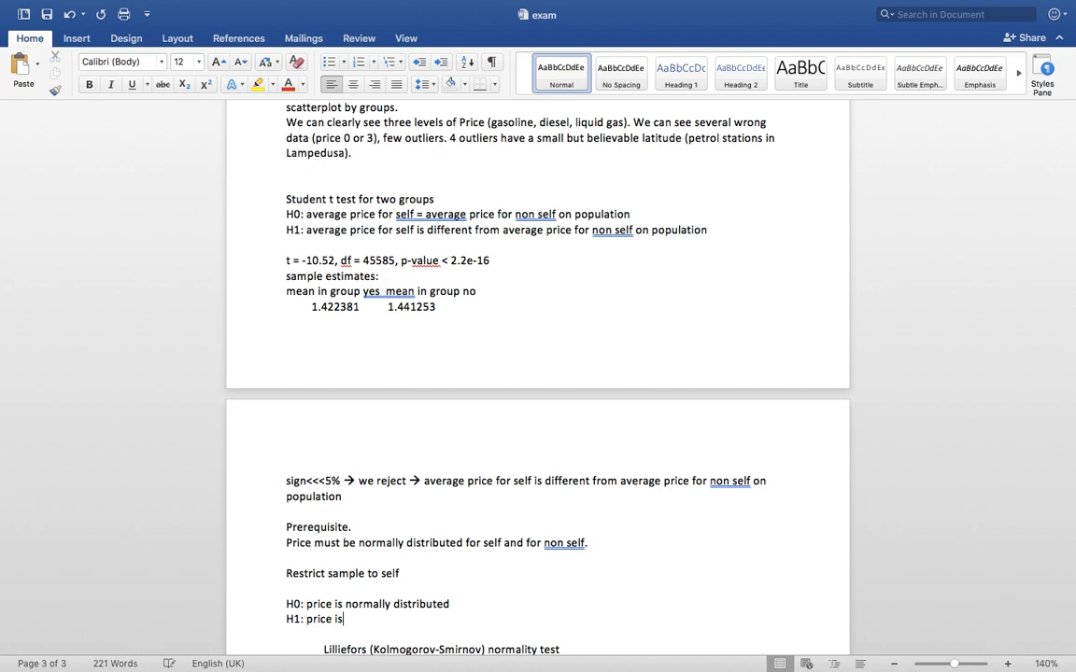
pyautogui.write(' not normally distributed')
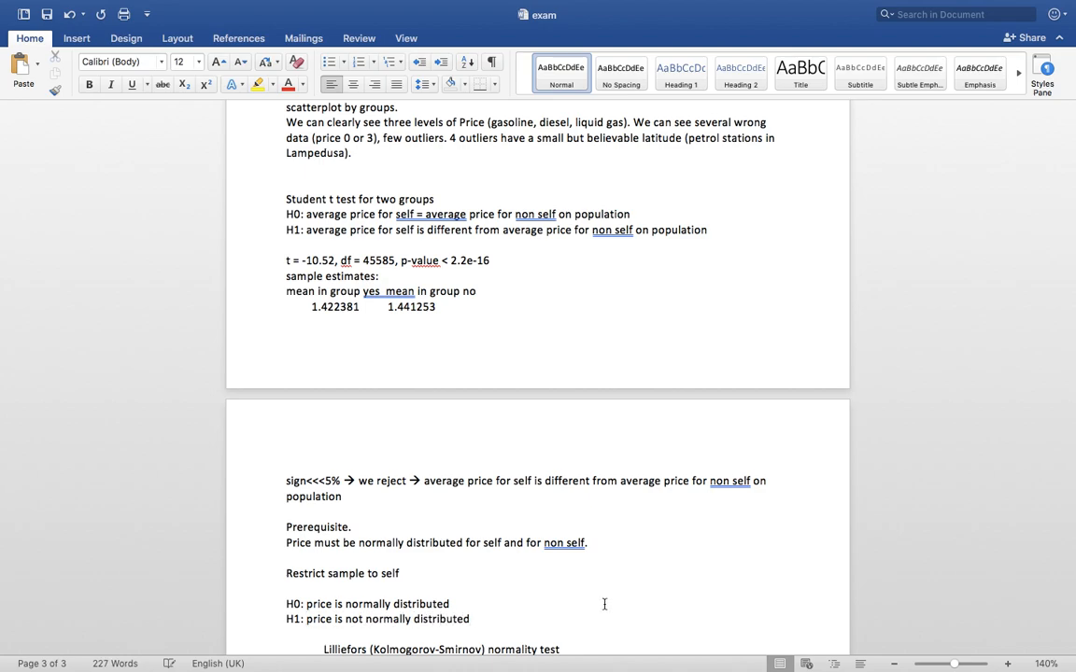
# Below the result, write 'sign <<<5% -> we reject -> price is not normally distributed -> prerequisite do not hold'
pyautogui.scroll(-5, 607, 606)
pyautogui.press('Return')
pyautogui.write('sign <<<5')
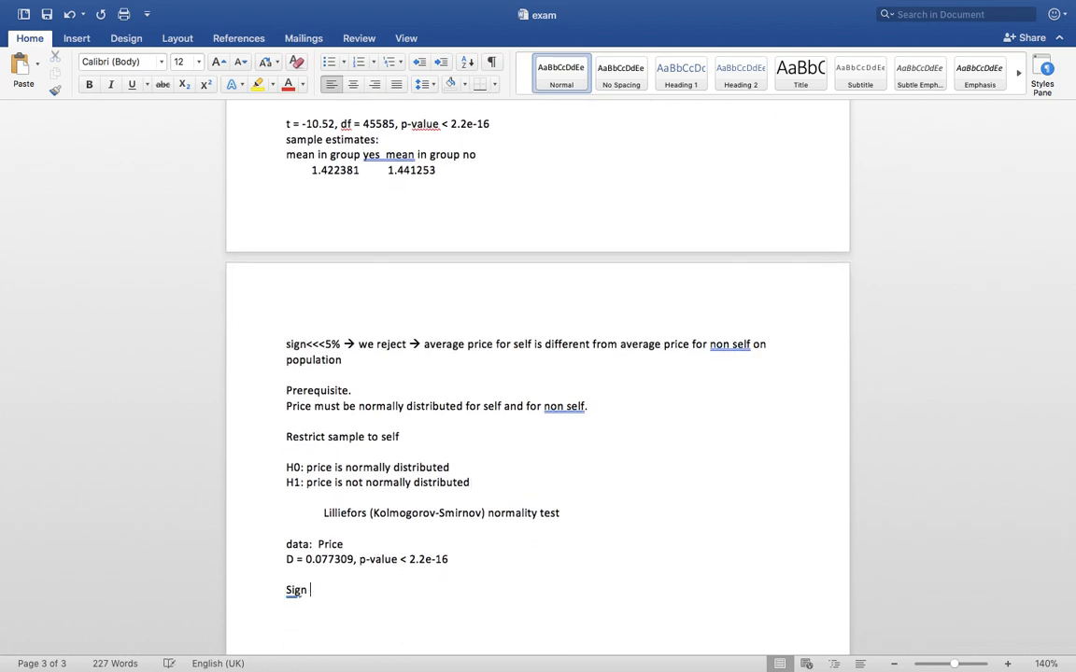
pyautogui.write('% -> we ')
pyautogui.write('reje')
pyautogui.write('ct -> price is no')
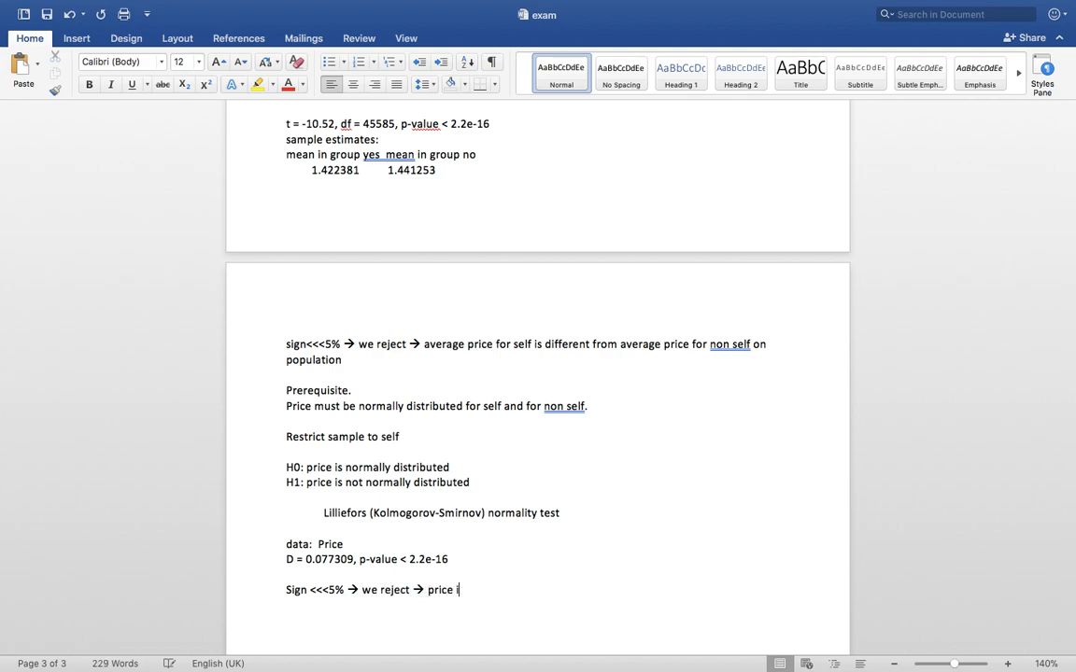
pyautogui.write('rt')
pyautogui.press('BackSpace')
pyautogui.press('BackSpace')
pyautogui.write('t normally di')
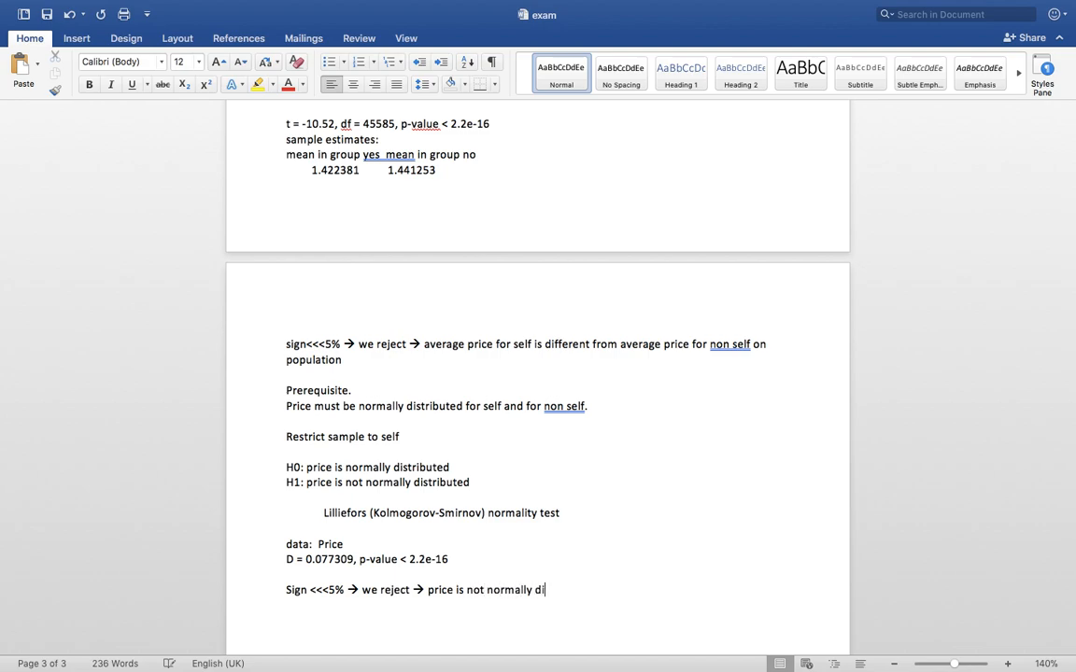
pyautogui.write('stributed -> prere')
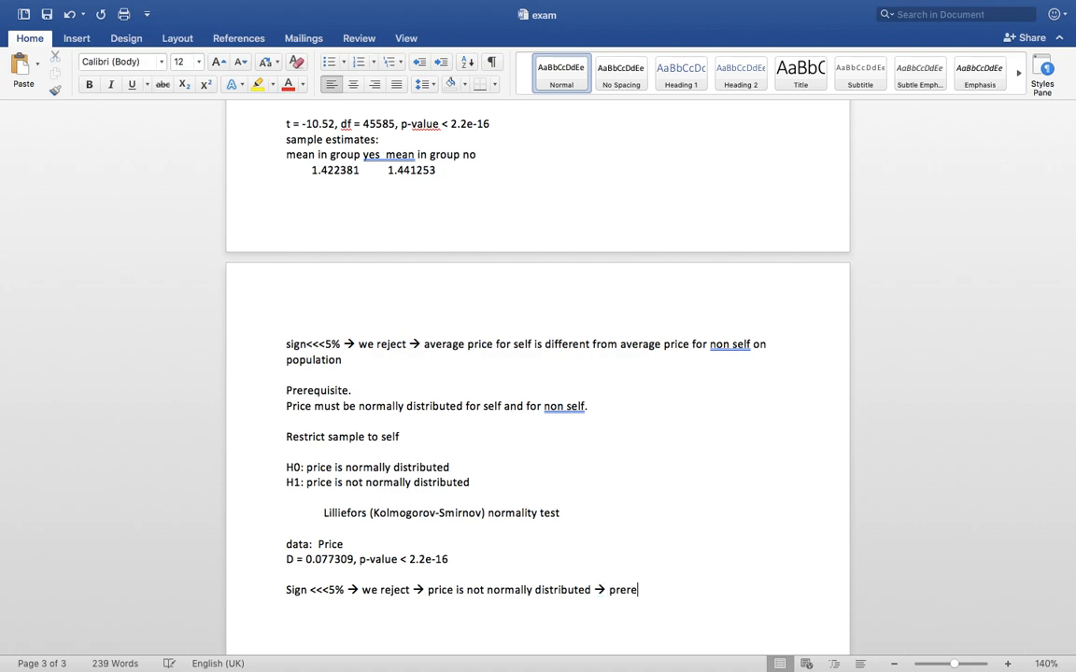
pyautogui.write('quisite do not hold')
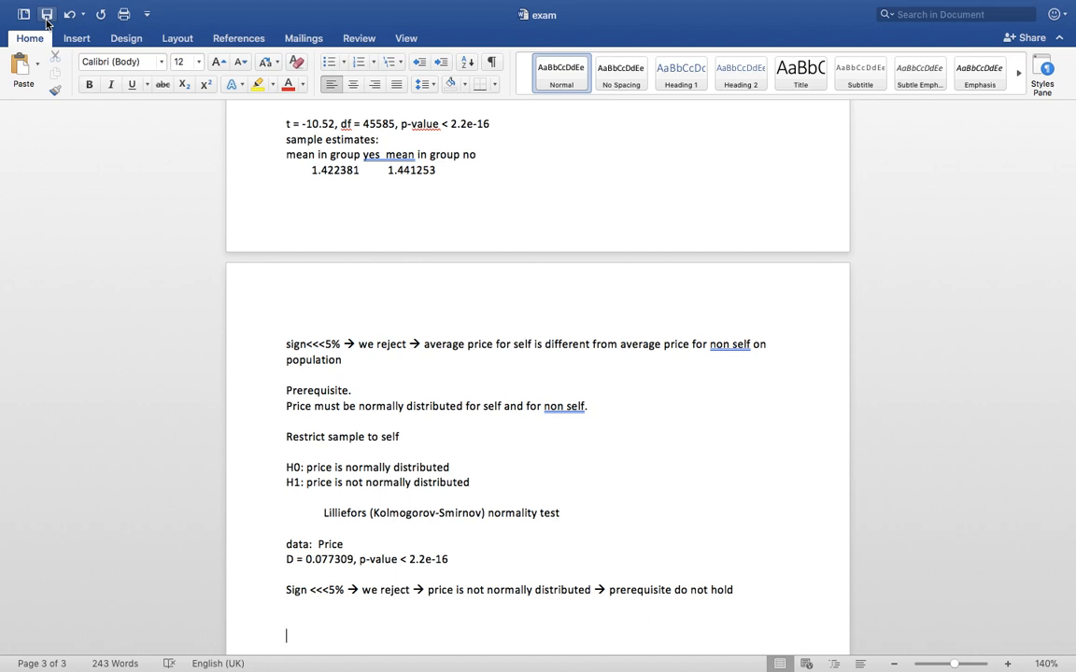
# Bring the R Commander window to the front from the R desktop
pyautogui.hotkey('ctrl', 'Left')
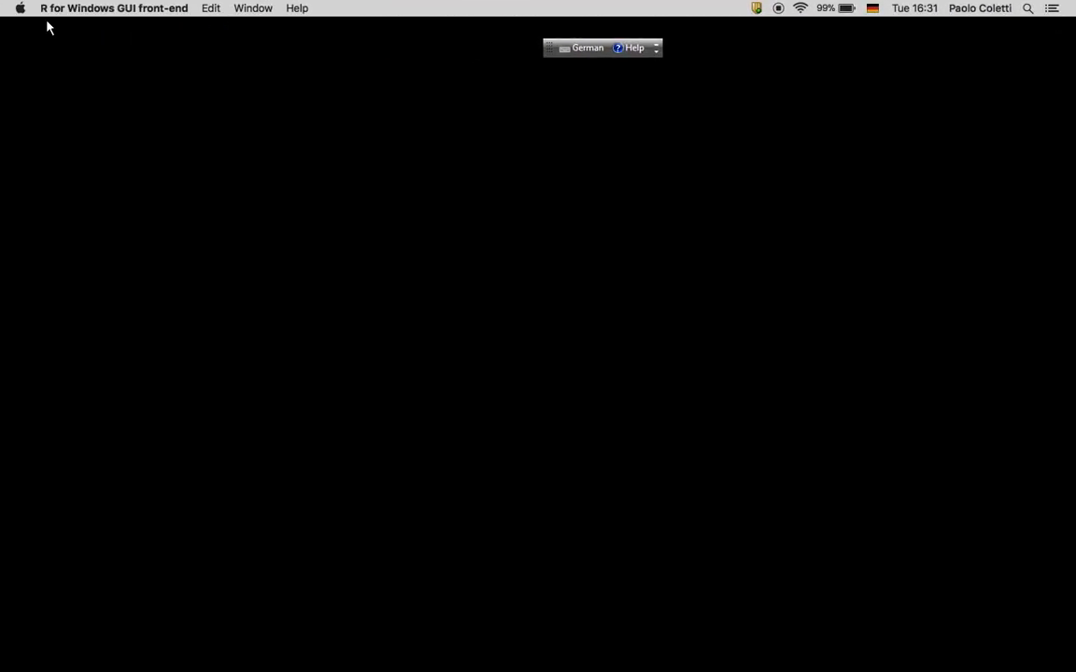
pyautogui.hotkey('ctrl', 'Up')
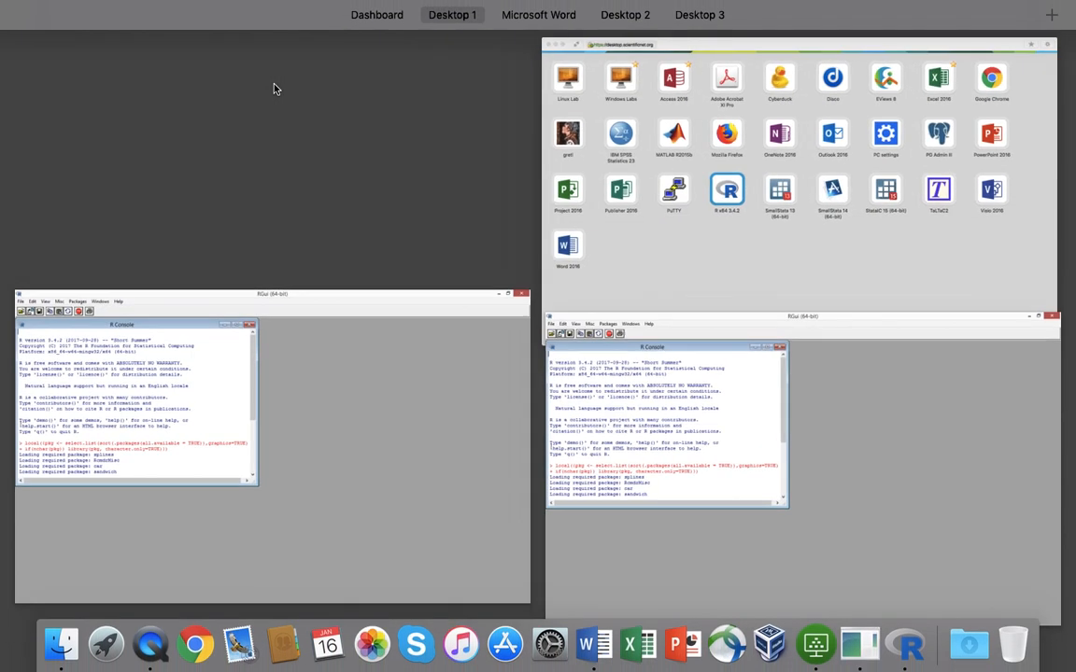
pyautogui.click(905, 650)
pyautogui.rightClick(904, 644)
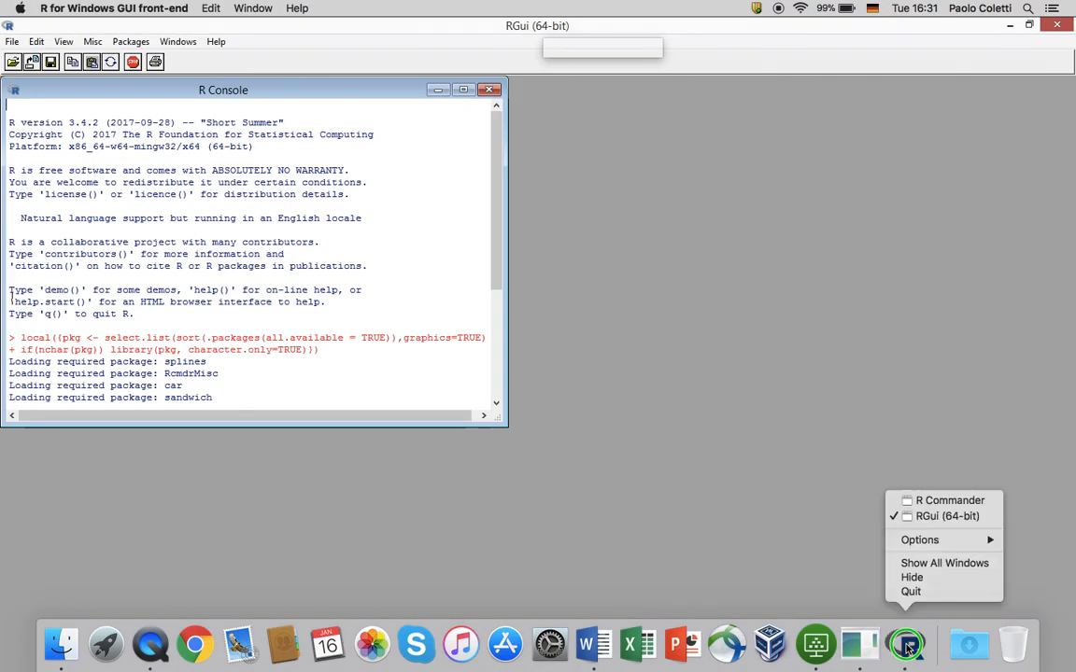
pyautogui.click(933, 505)
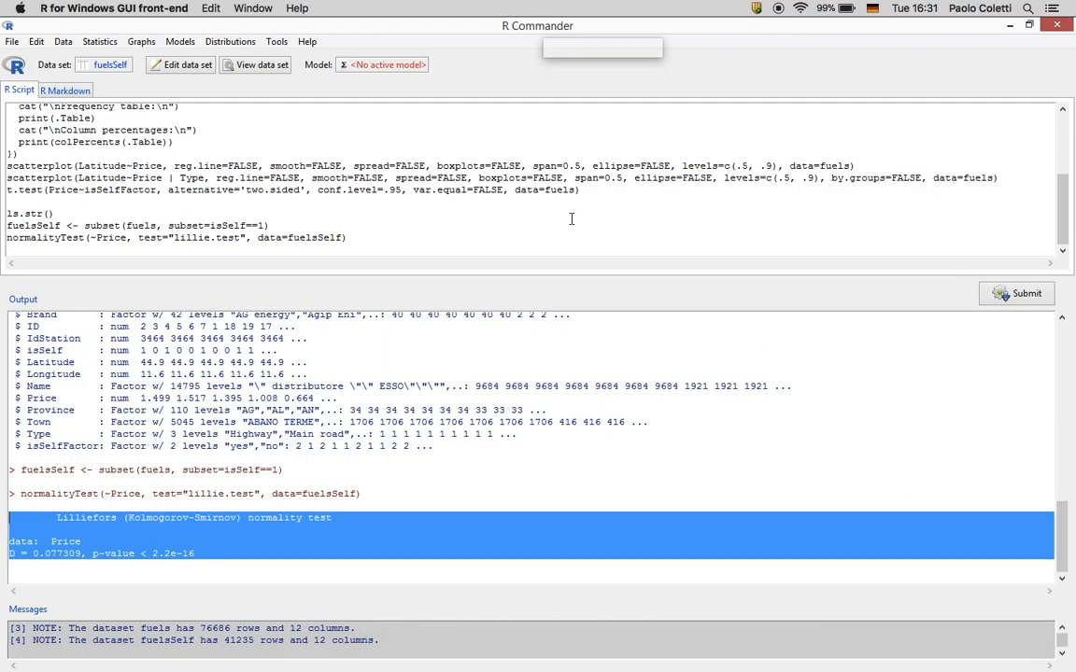
# Select fuels (76686 rows, 12 columns) as the active data set
pyautogui.click(103, 64)
pyautogui.click(38, 104)
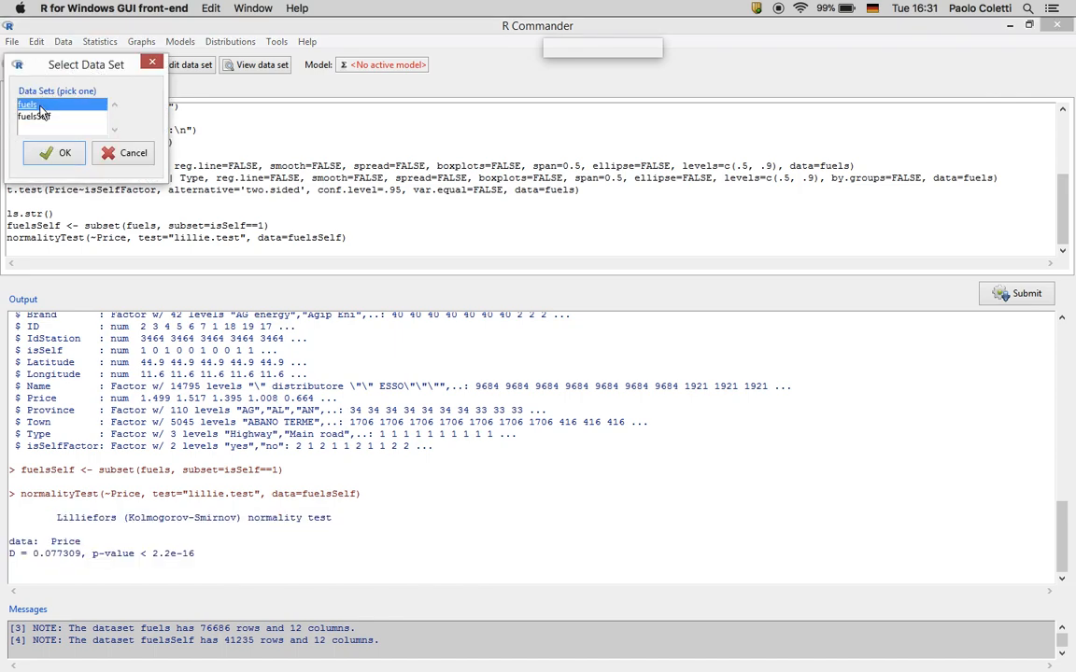
pyautogui.click(44, 148)
pyautogui.click(100, 42)
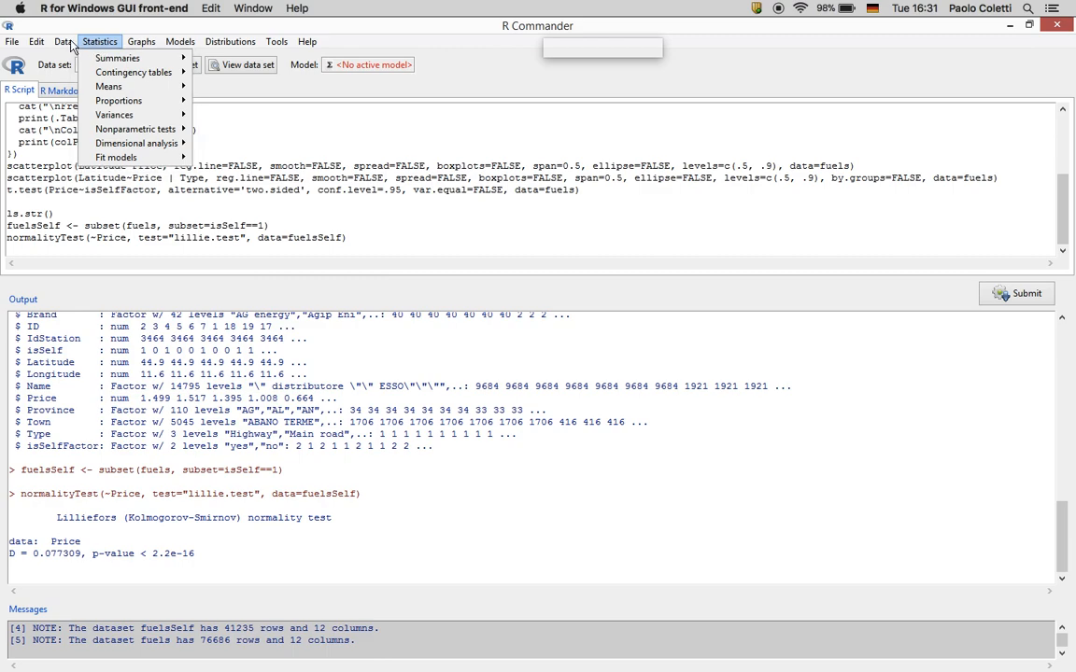
# Subset fuels on isSelf==0 into a new data set named fuelsNoSelf with 35450 rows
pyautogui.moveTo(67, 42)
pyautogui.moveTo(86, 150)
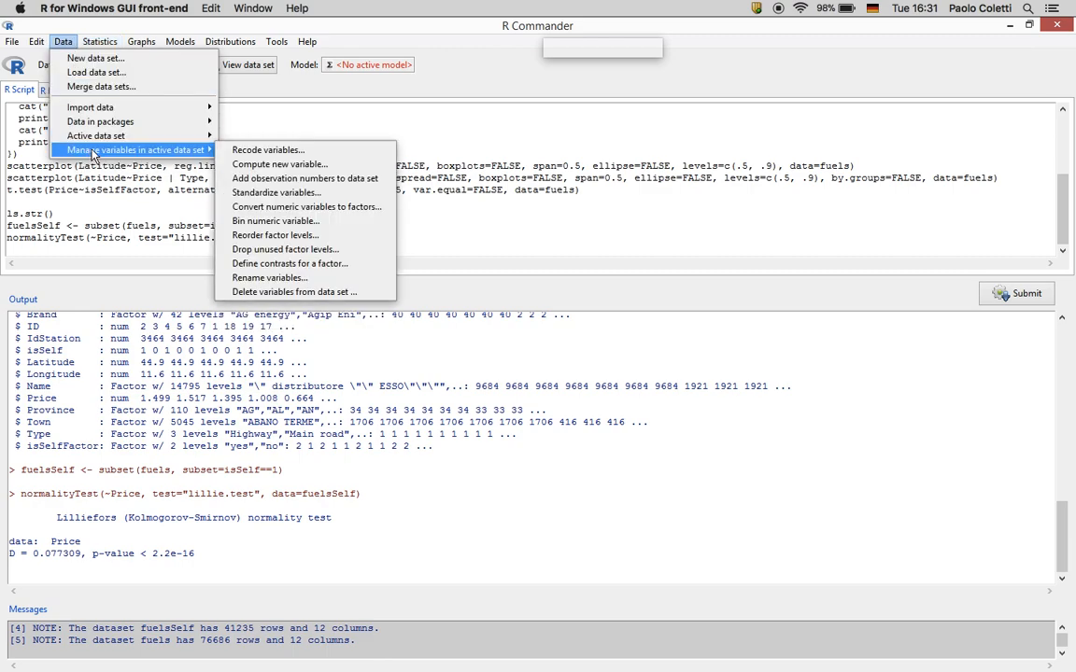
pyautogui.click(264, 224)
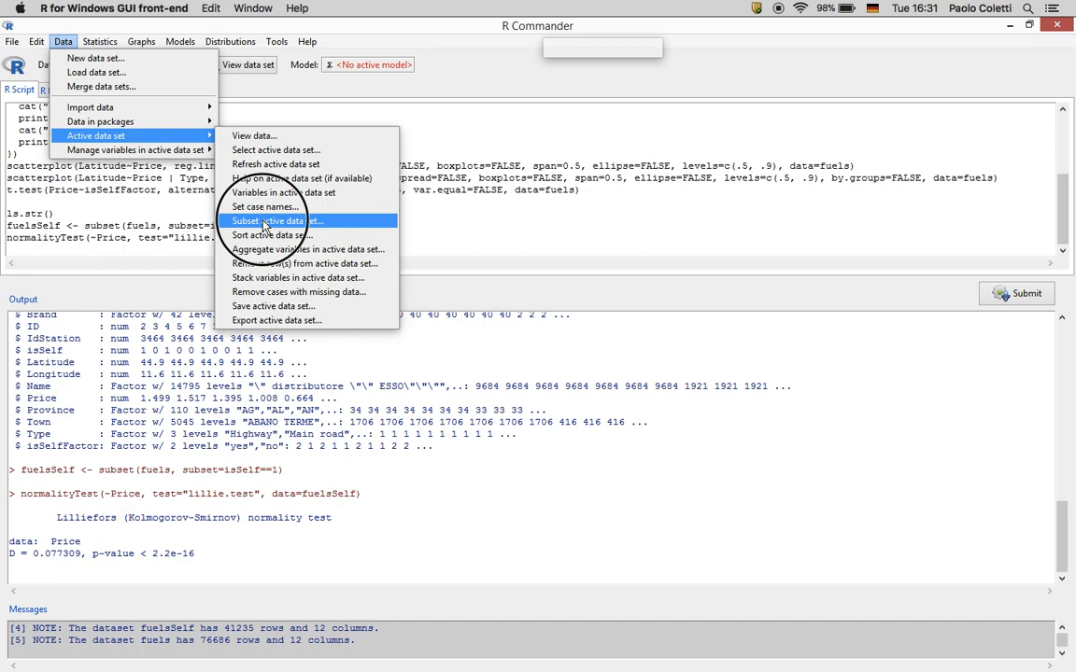
pyautogui.moveTo(77, 222); pyautogui.dragTo(2, 224)
pyautogui.write('isSelf==0')
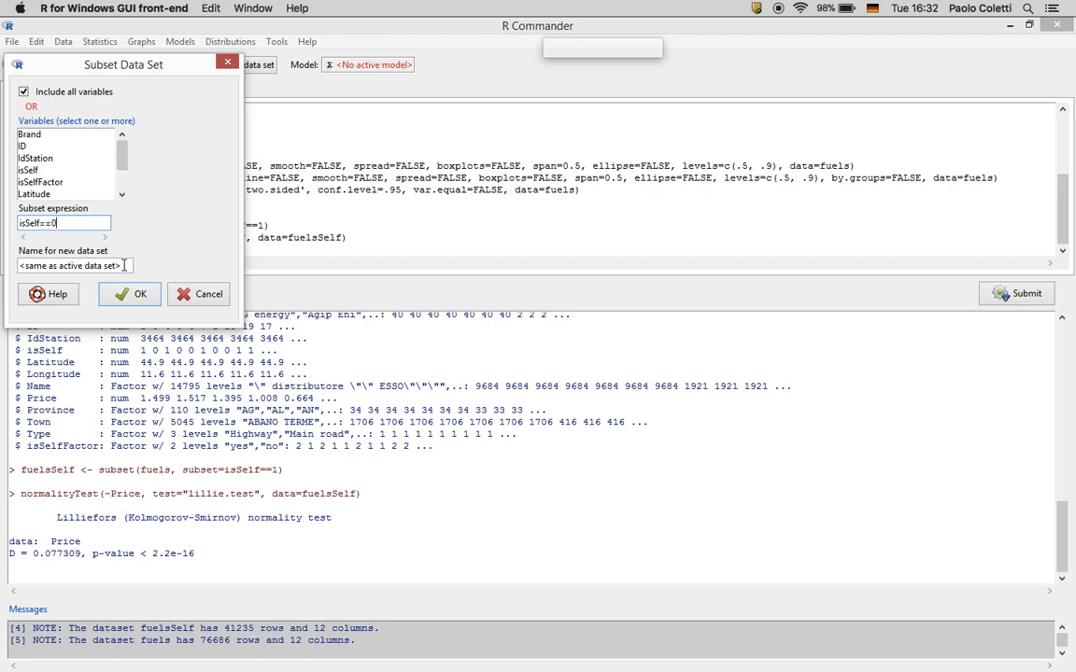
pyautogui.moveTo(115, 261); pyautogui.dragTo(2, 265)
pyautogui.write('f')
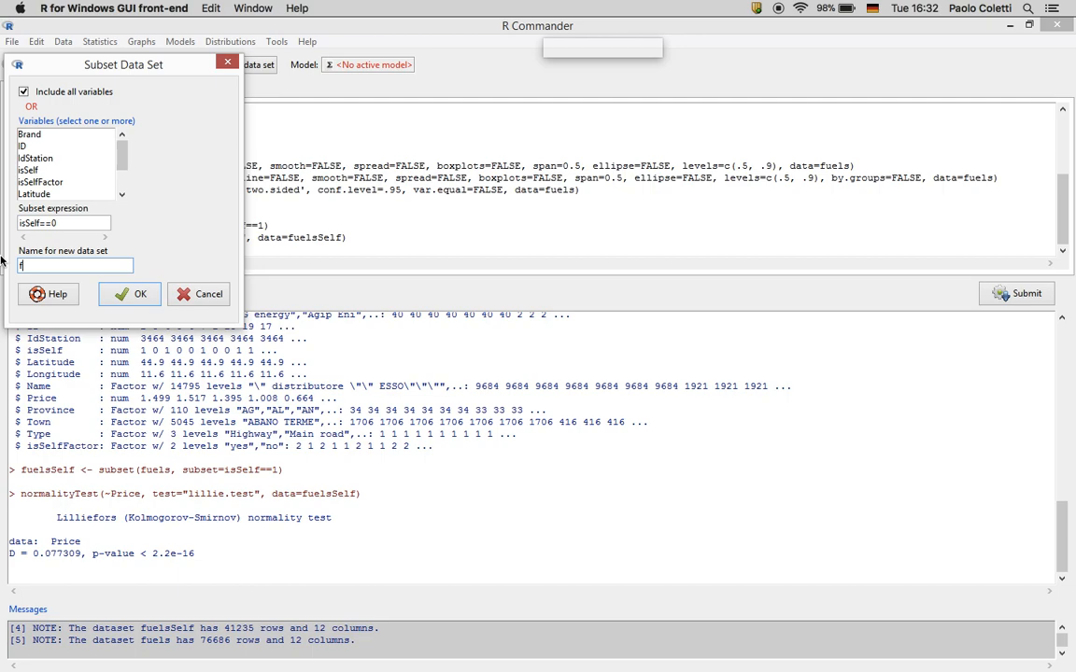
pyautogui.write('uelsNoSelf')
pyautogui.click(130, 293)
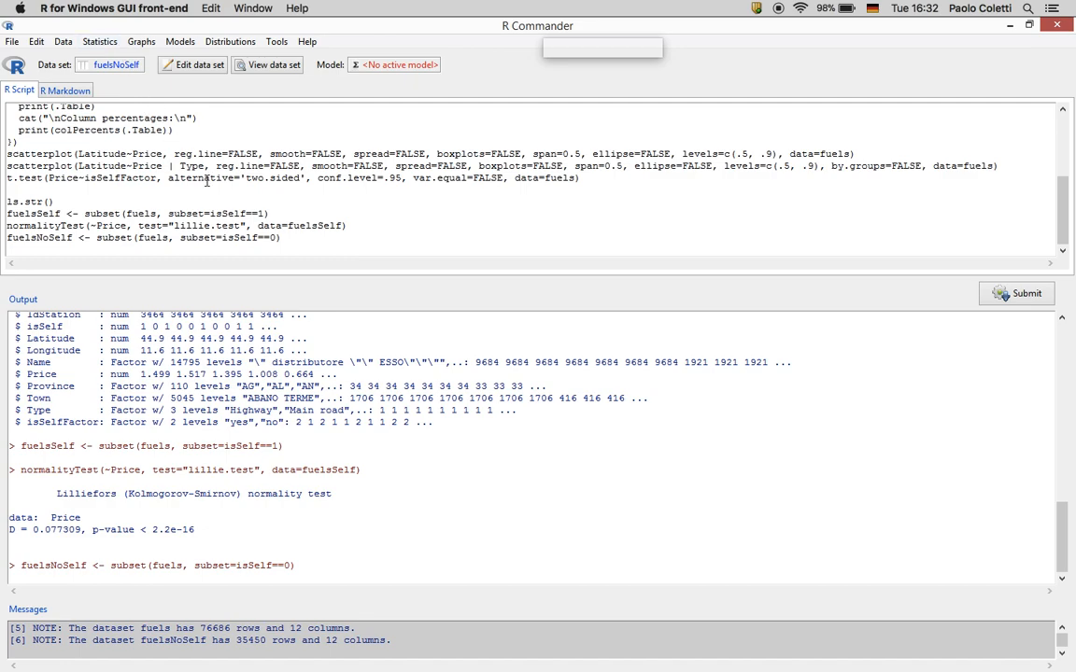
# Run a Lilliefors test on fuelsNoSelf Price (D = 0.20792, p < 2.2e-16) and copy the output
pyautogui.click(358, 224)
pyautogui.moveTo(361, 230)
pyautogui.mouseDown()
pyautogui.moveTo(261, 223)
pyautogui.moveTo(187, 245)
pyautogui.moveTo(132, 240)
pyautogui.moveTo(351, 241)
pyautogui.moveTo(347, 226)
pyautogui.mouseUp()
pyautogui.click(100, 42)
pyautogui.moveTo(140, 86)
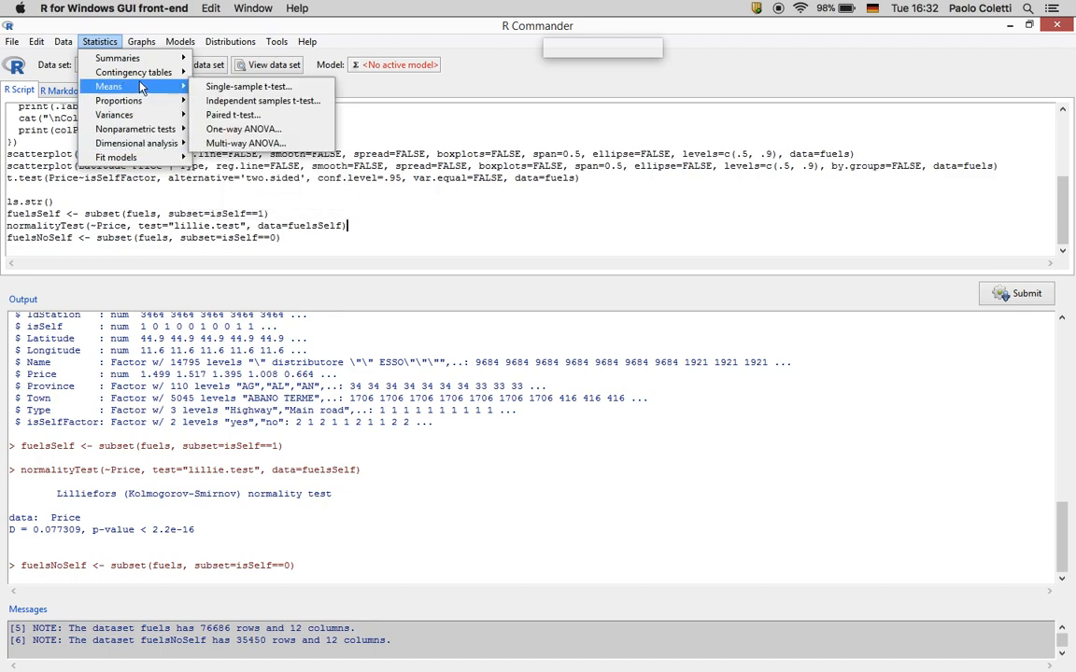
pyautogui.moveTo(131, 146)
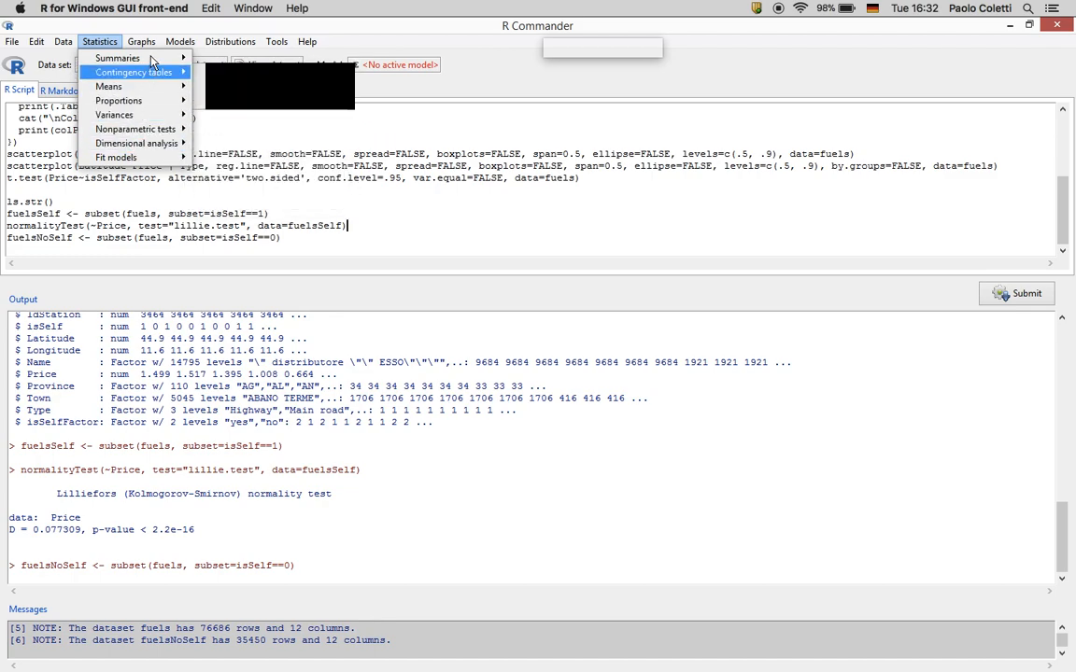
pyautogui.moveTo(152, 57)
pyautogui.click(224, 159)
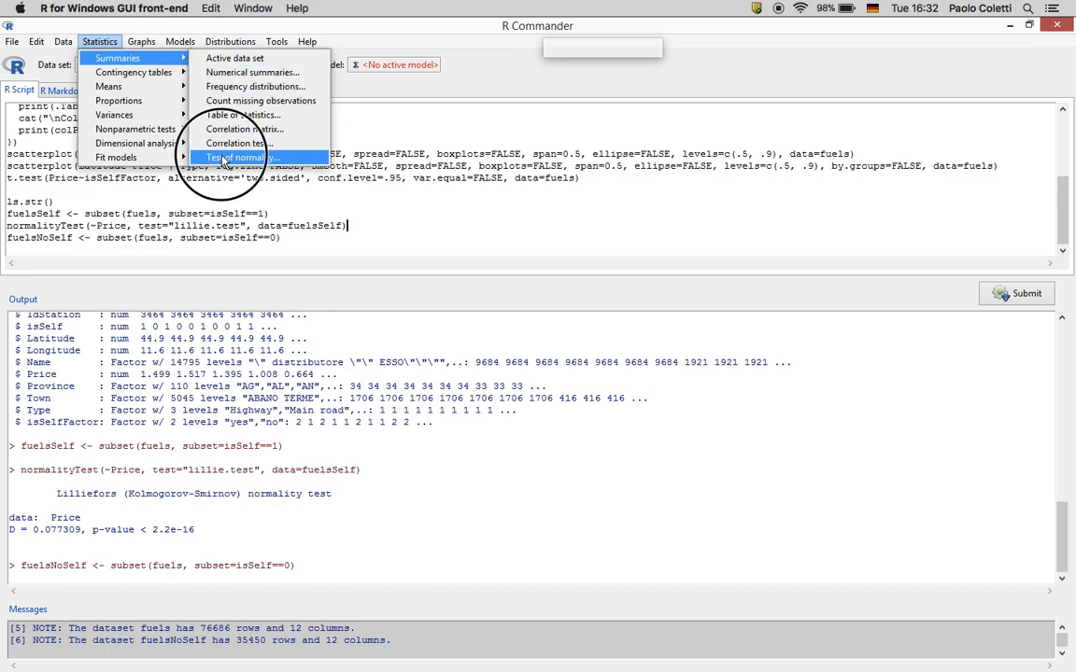
pyautogui.click(47, 165)
pyautogui.click(58, 228)
pyautogui.click(205, 295)
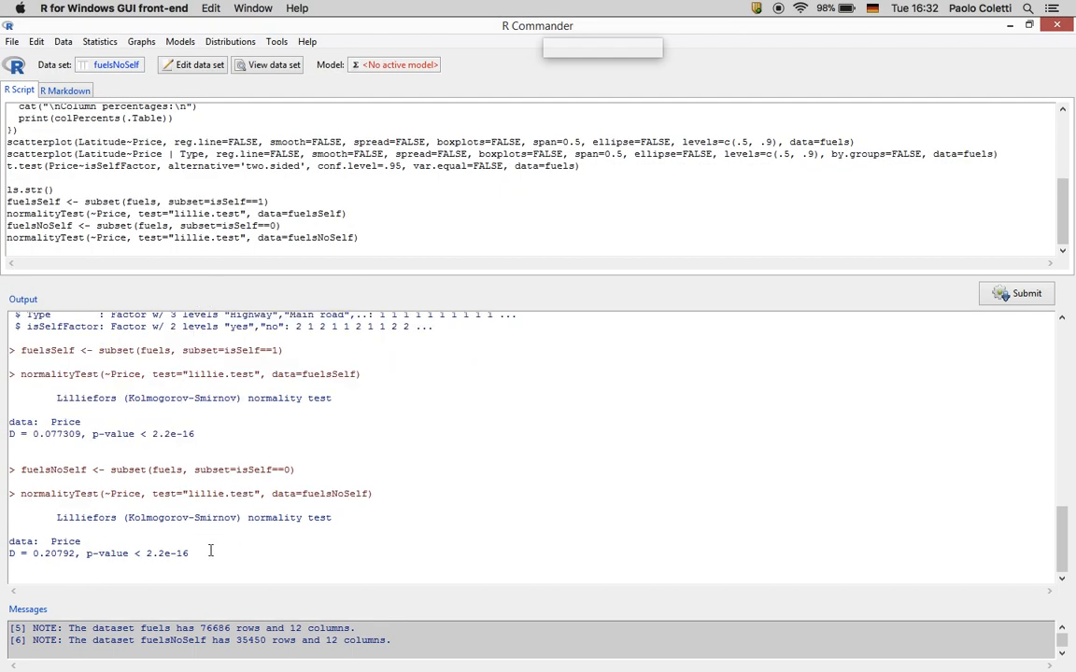
pyautogui.moveTo(190, 554); pyautogui.dragTo(4, 528)
pyautogui.press('super+c')
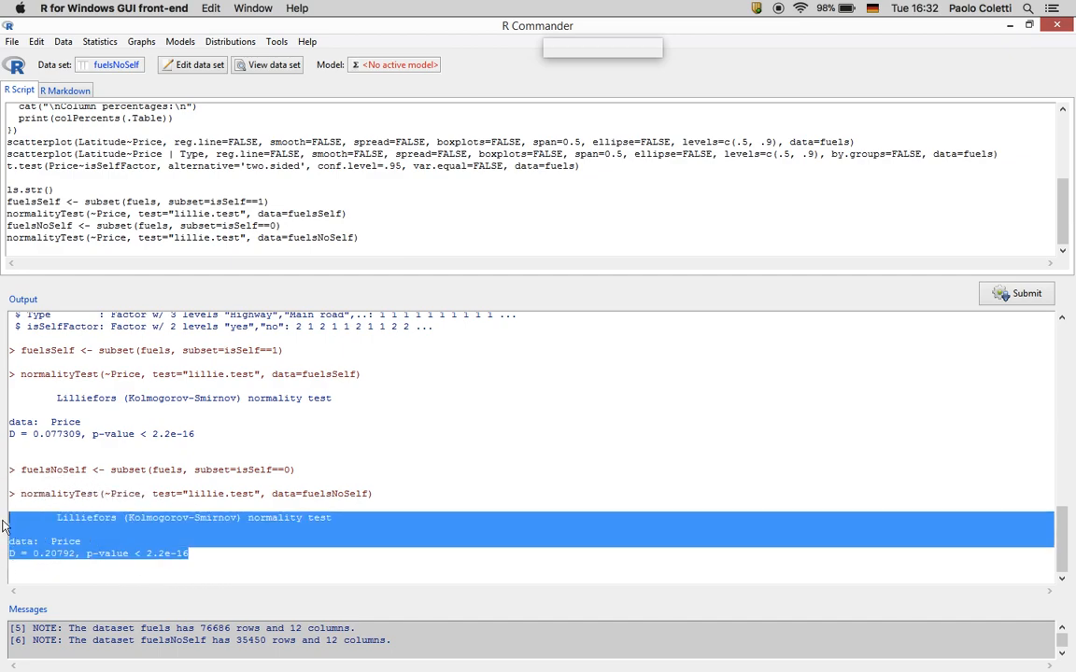
pyautogui.hotkey('ctrl', 'Right')
# Paste the non-self test output, preceded by the restriction and H0/H1 lines reworded to 'non' self
pyautogui.press('Return')
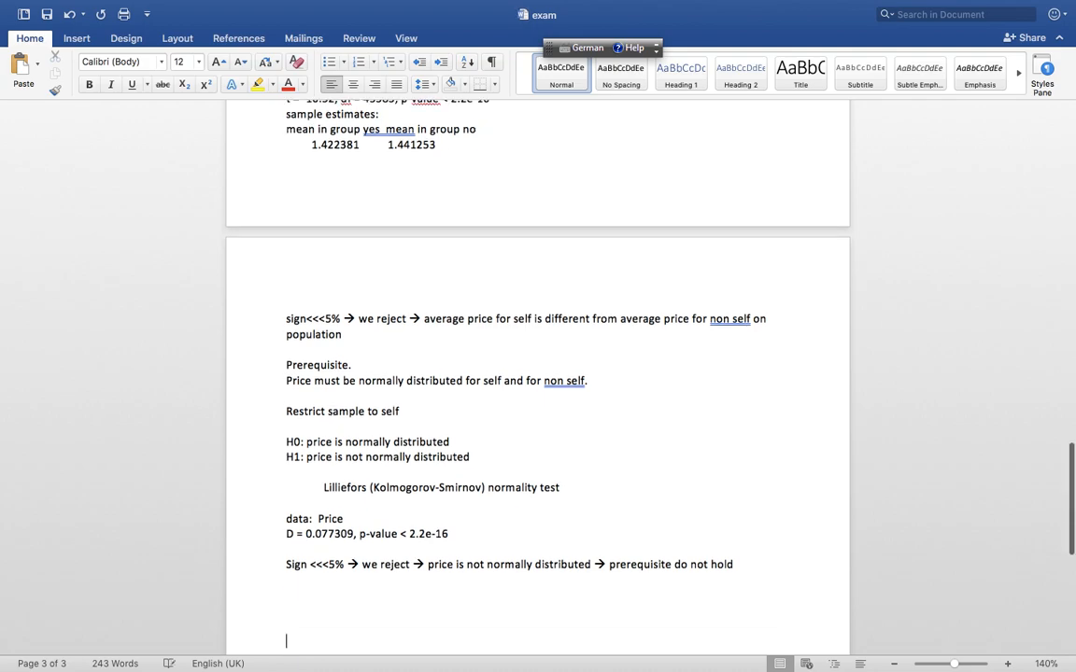
pyautogui.press('super+v')
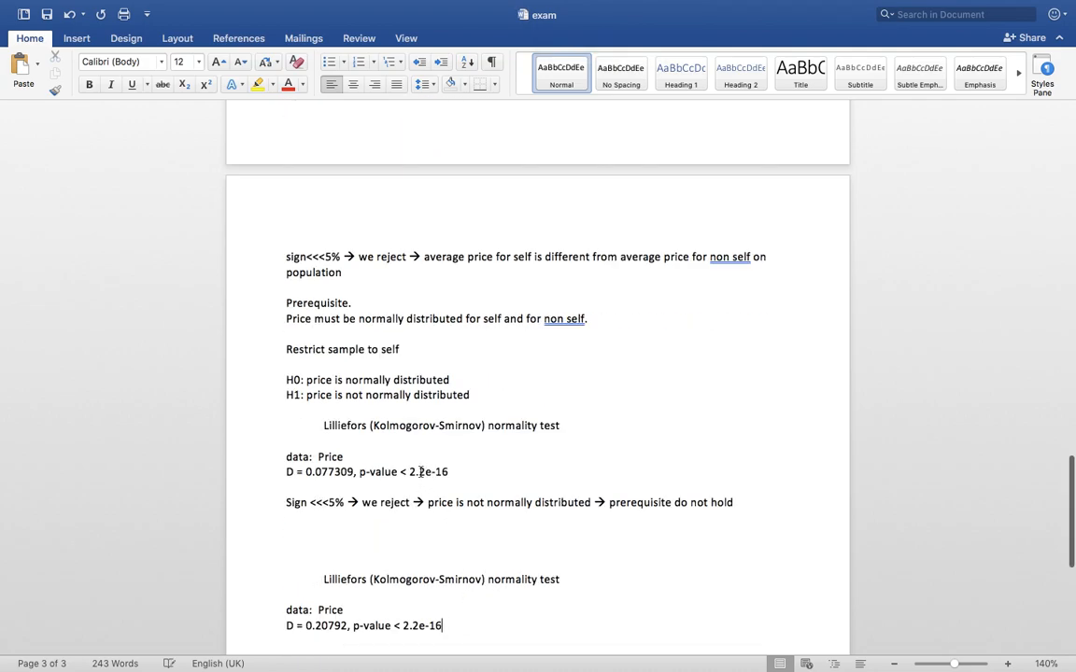
pyautogui.moveTo(257, 350); pyautogui.dragTo(266, 406)
pyautogui.press('super+c')
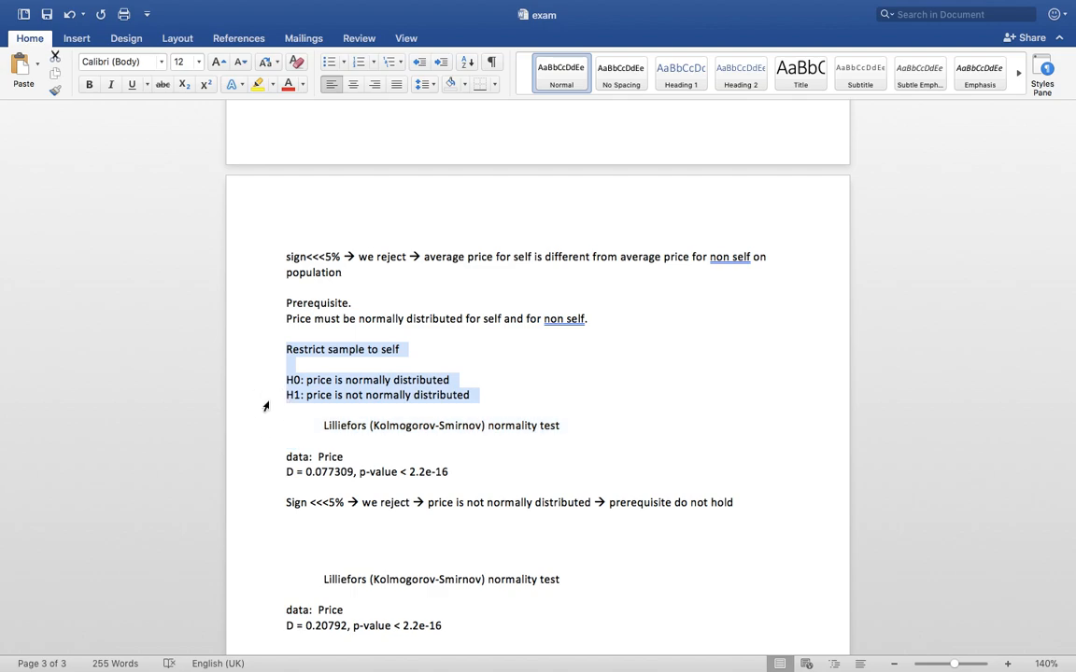
pyautogui.click(297, 557)
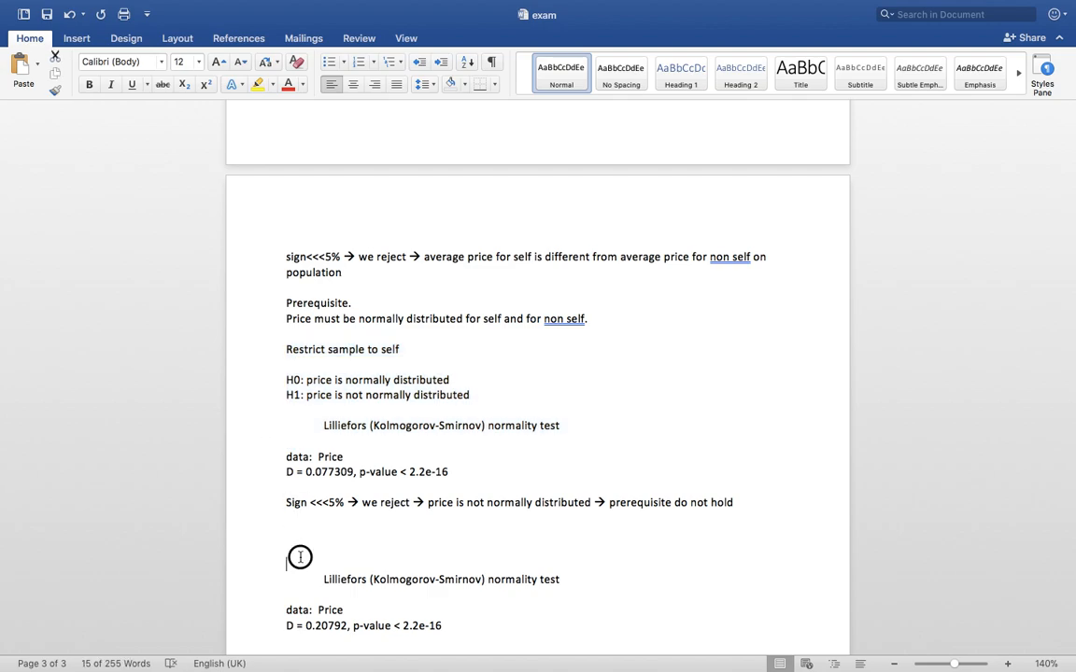
pyautogui.press('super+v')
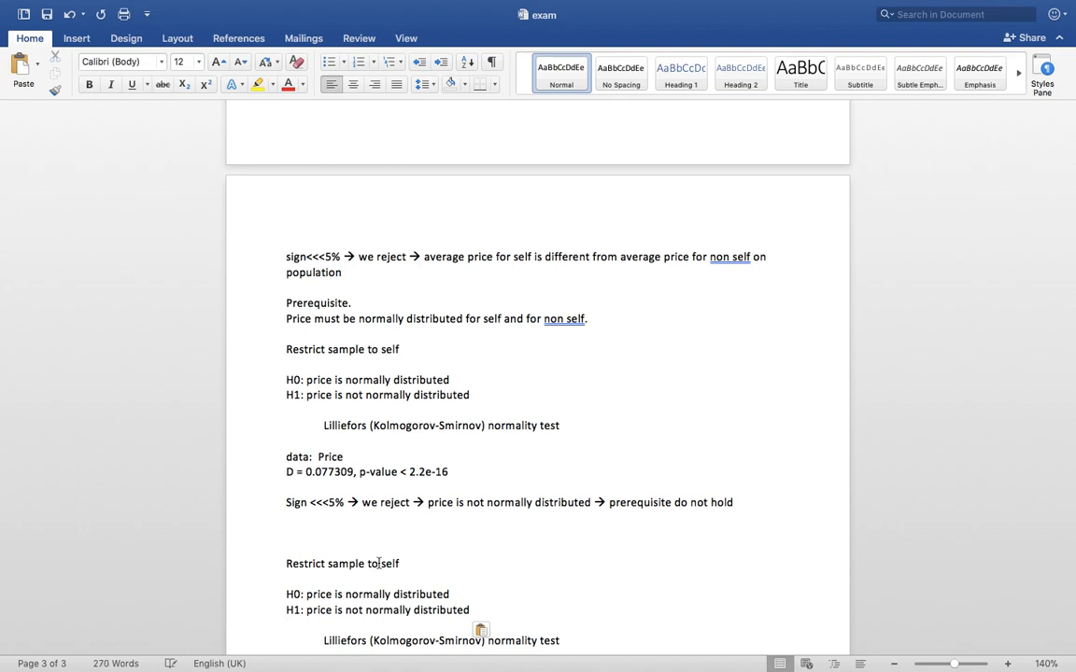
pyautogui.click(384, 564)
pyautogui.write('non')
# Copy the normality-rejection conclusion below the D = 0.20792 result and save the exam document
pyautogui.scroll(-3, 425, 594)
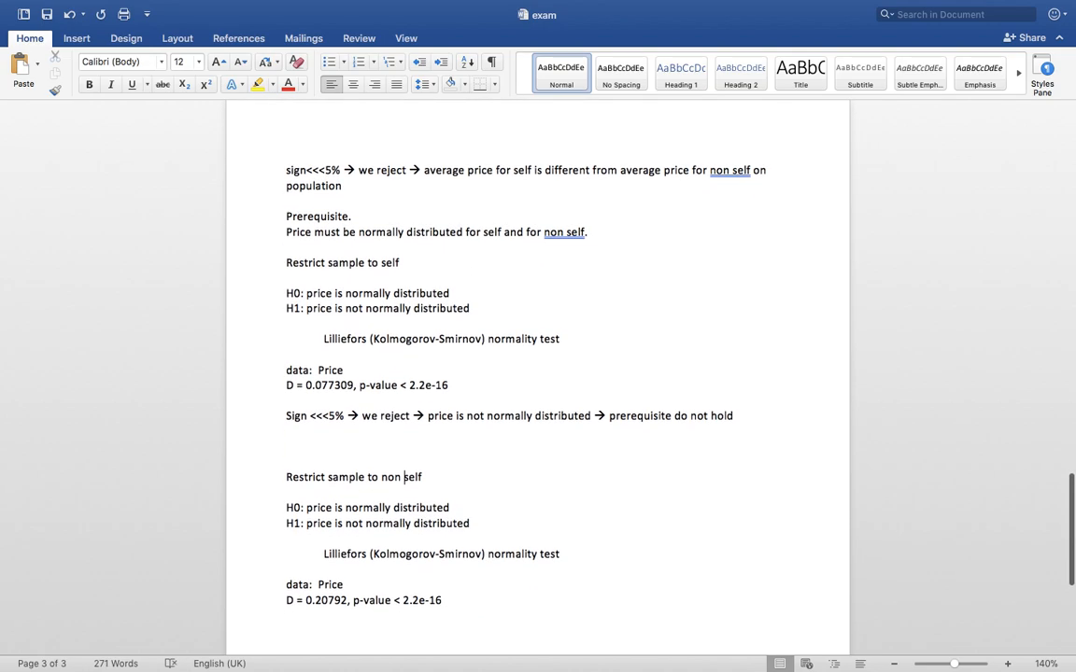
pyautogui.click(248, 418)
pyautogui.press('super+c')
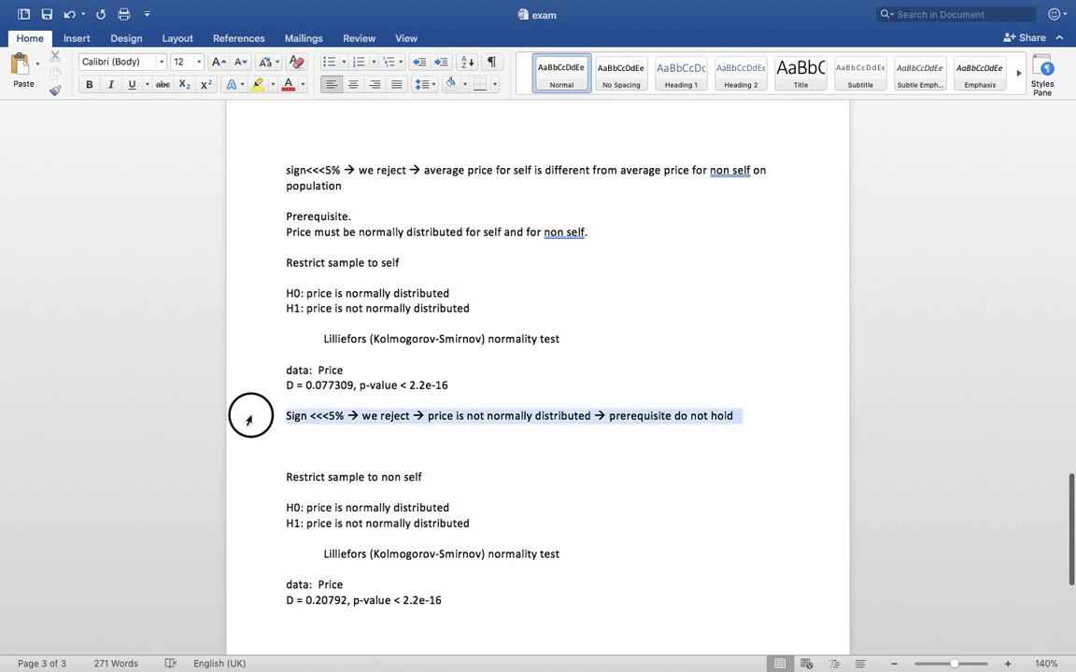
pyautogui.click(299, 631)
pyautogui.press('super+v')
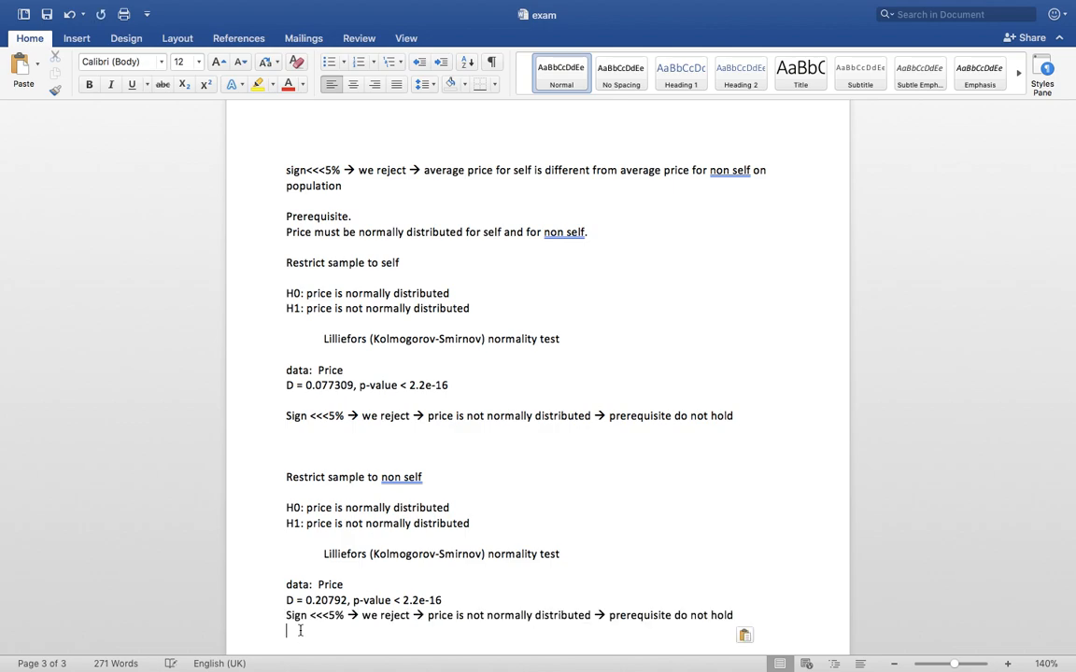
pyautogui.click(46, 17)
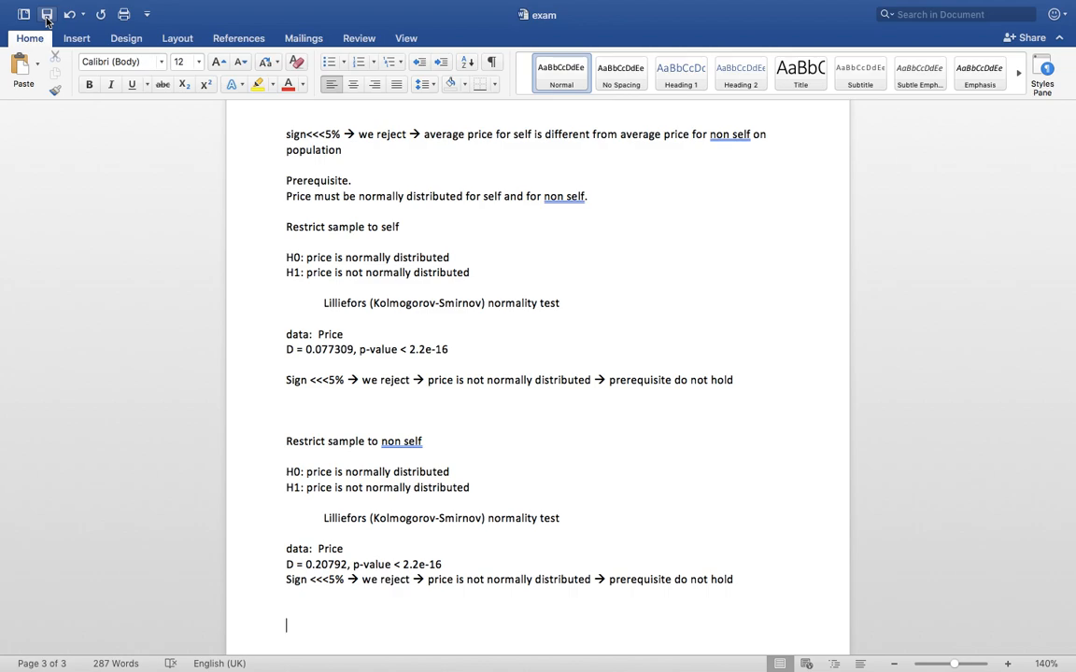
pyautogui.hotkey('ctrl', 'Left')
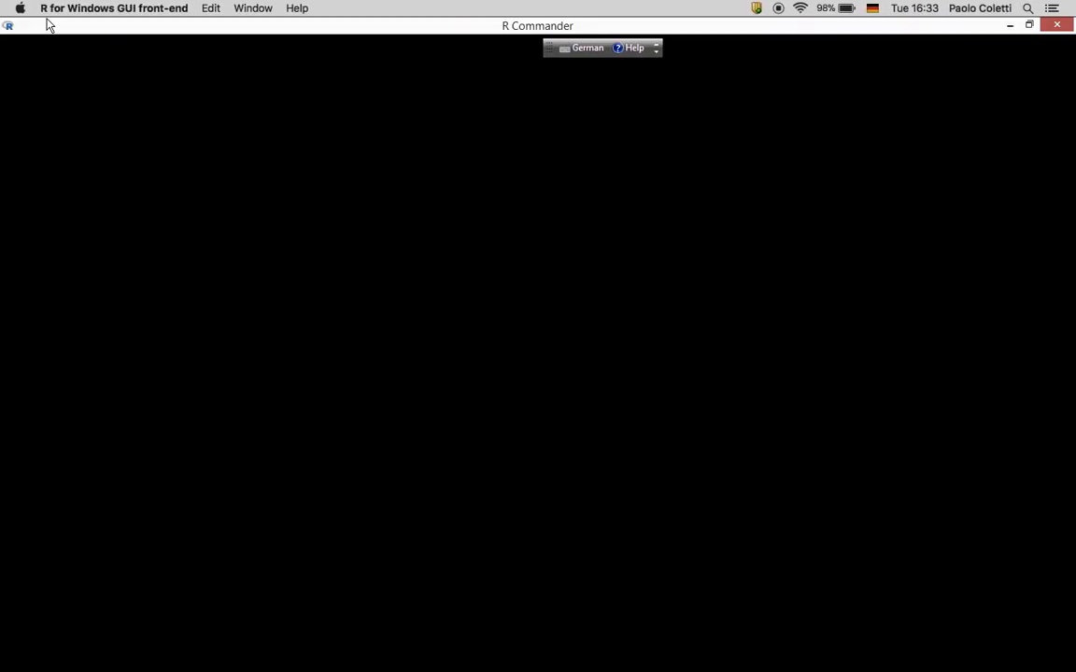
# In Recode Variables, choose Province and name the new variable Province2
pyautogui.hotkey('ctrl', 'Up')
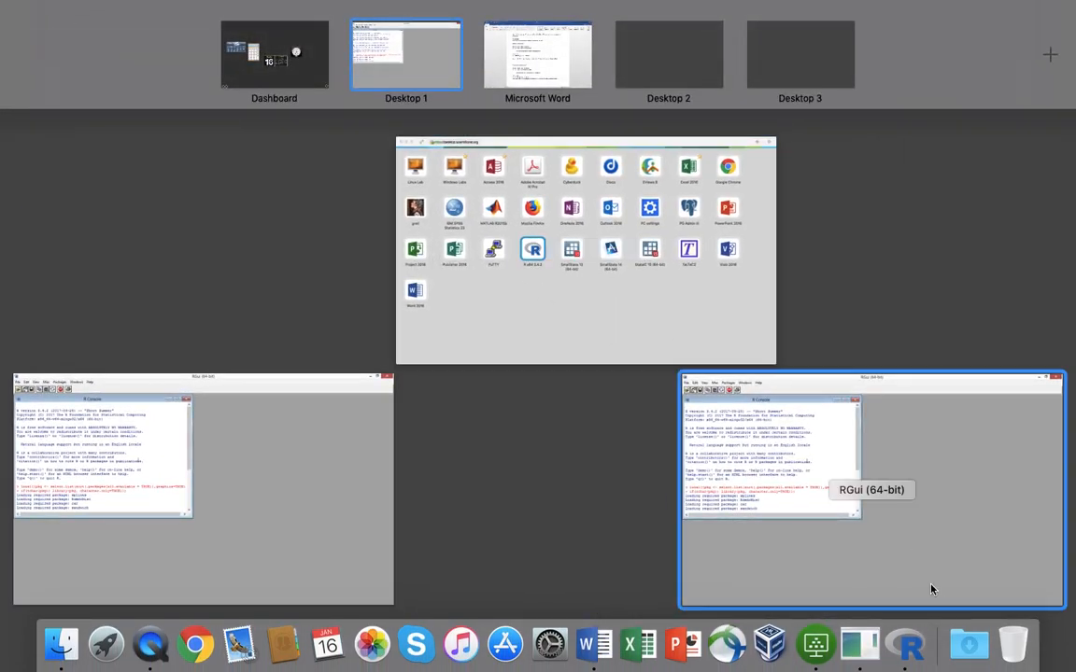
pyautogui.click(907, 649)
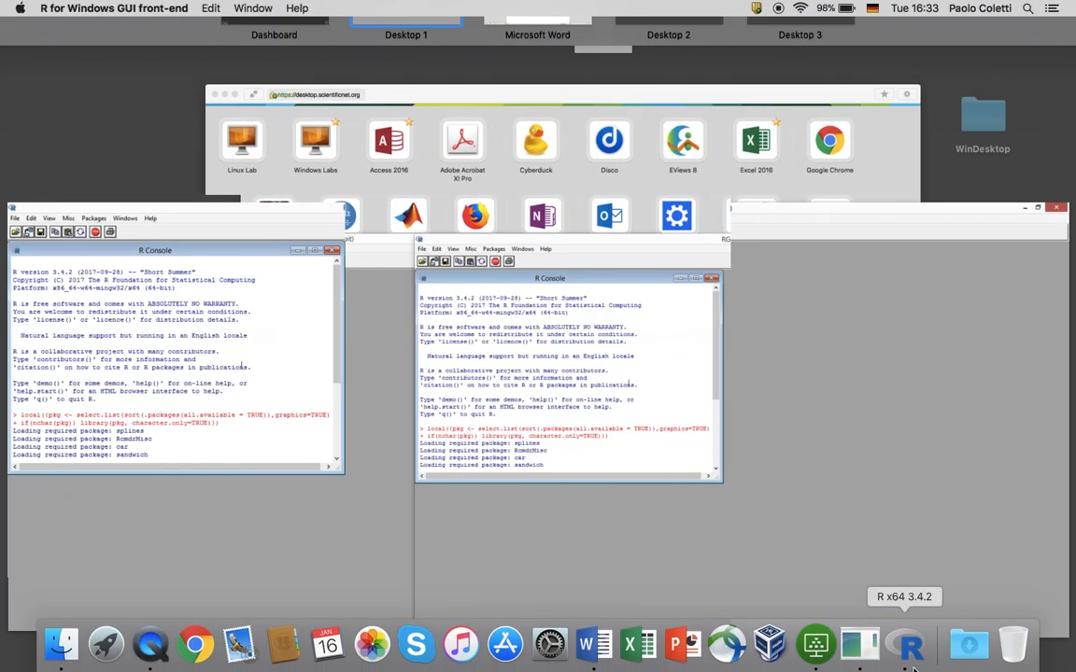
pyautogui.rightClick(911, 654)
pyautogui.click(948, 501)
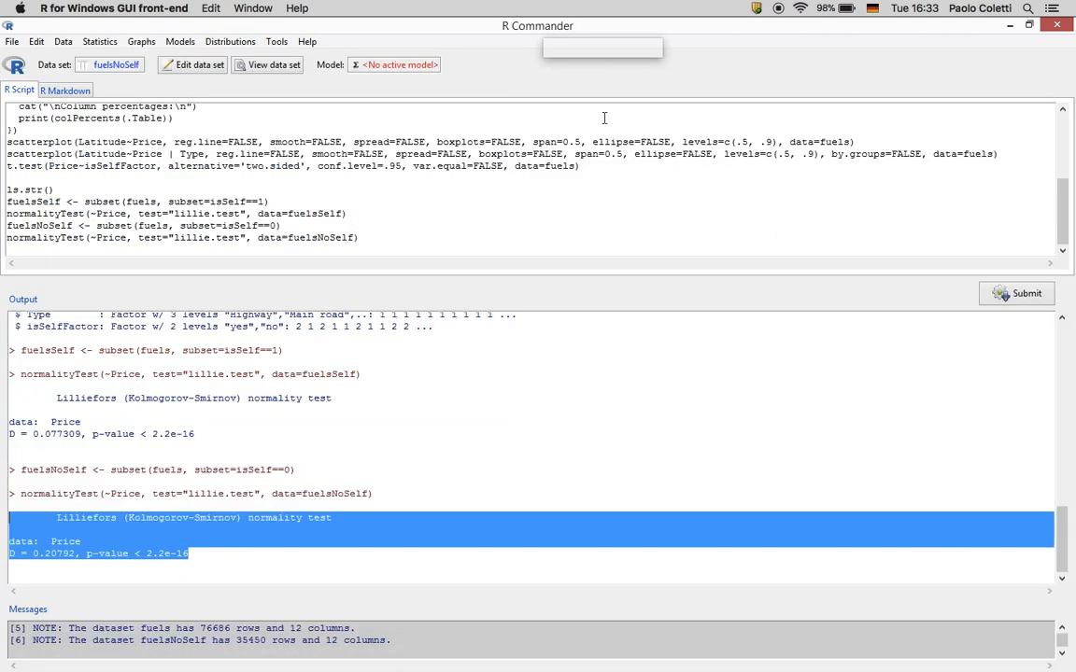
pyautogui.click(73, 43)
pyautogui.moveTo(112, 149)
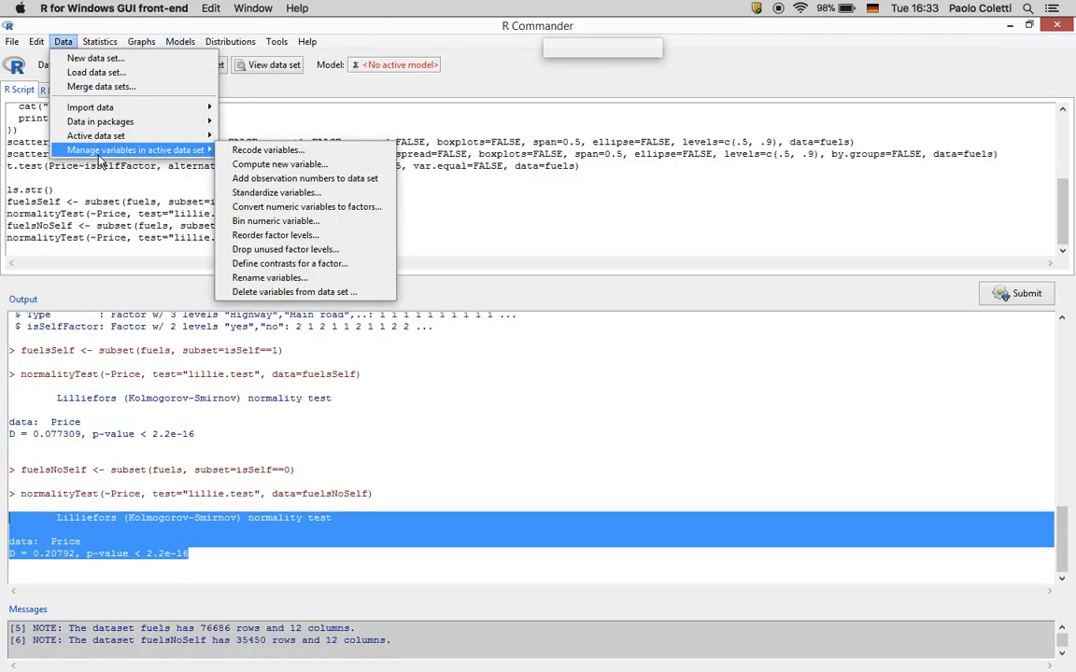
pyautogui.click(241, 136)
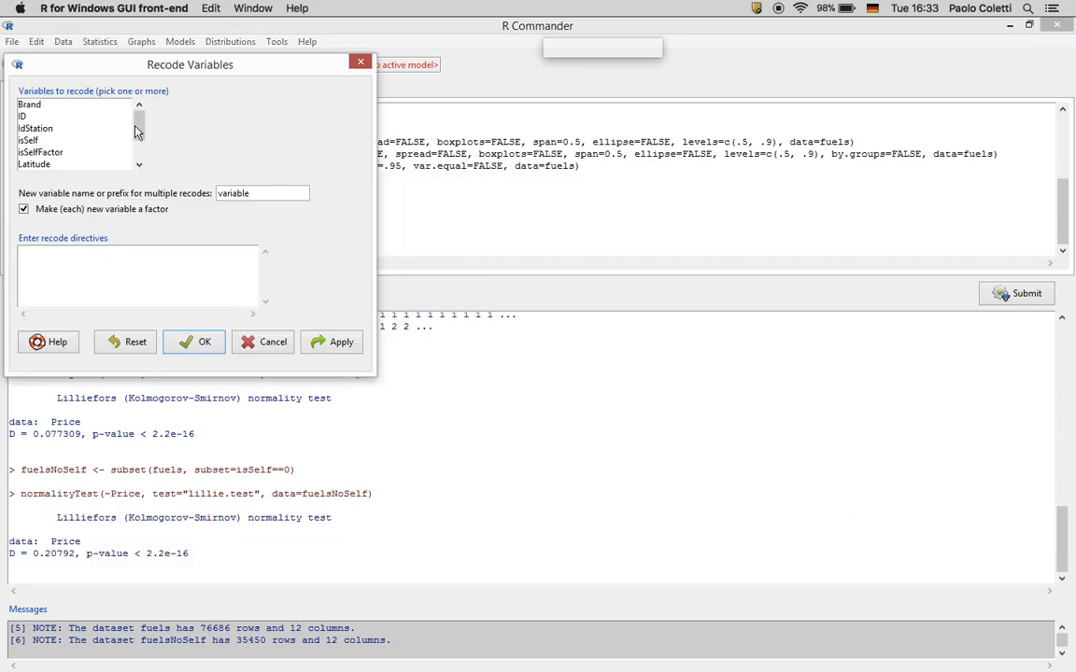
pyautogui.moveTo(138, 119); pyautogui.dragTo(138, 147)
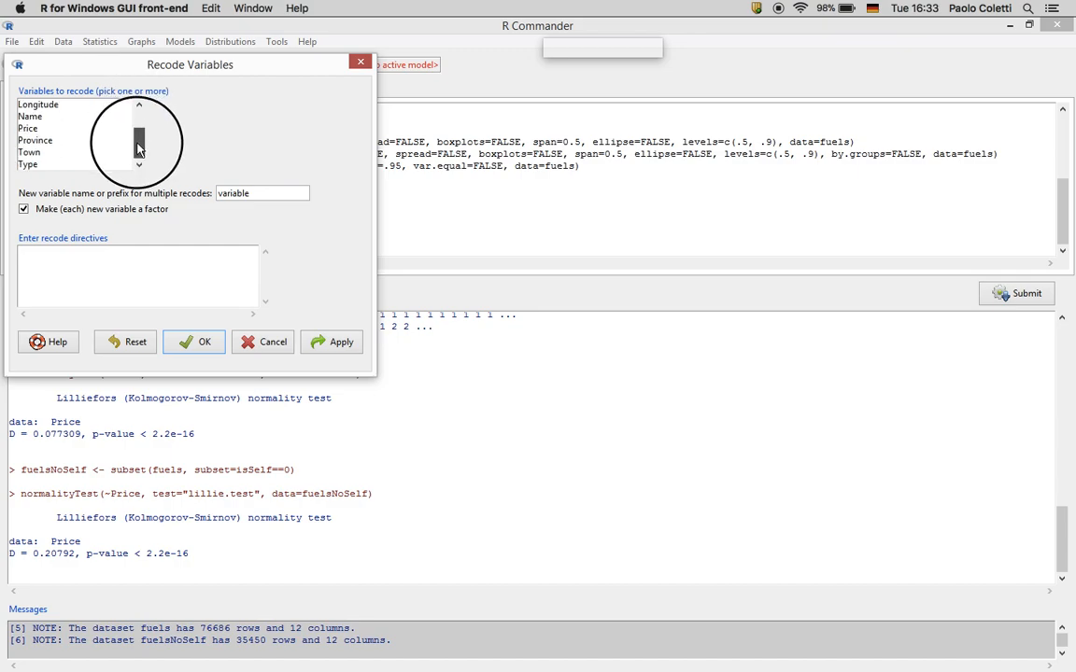
pyautogui.click(78, 141)
pyautogui.moveTo(268, 193); pyautogui.dragTo(173, 198)
pyautogui.write('Provin')
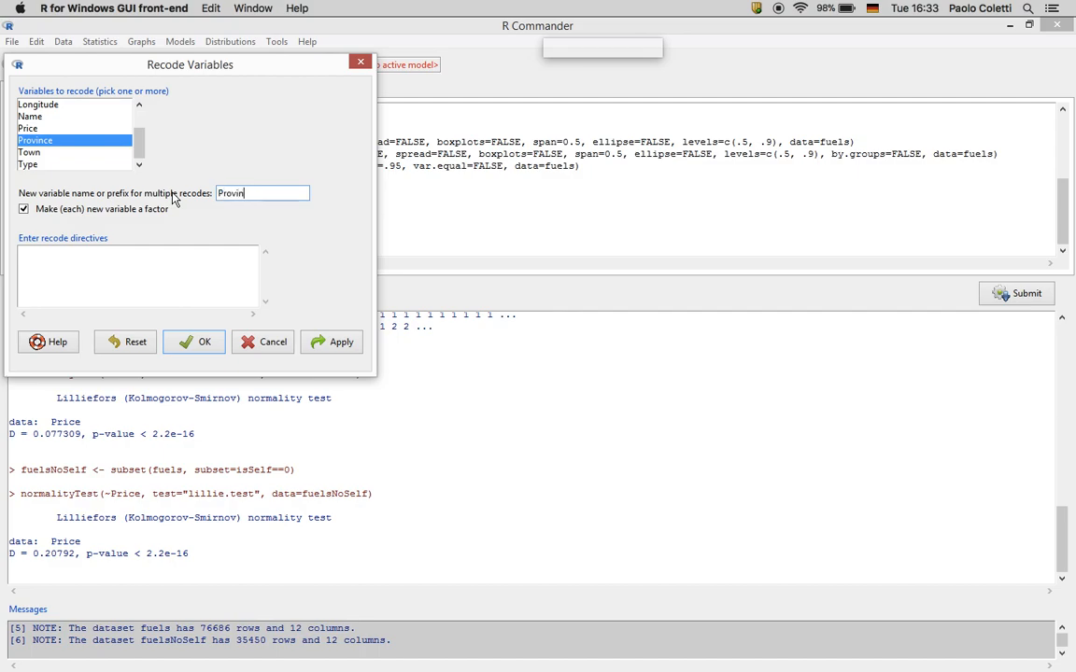
pyautogui.write('ce2')
# Enter directives BZ,TN = HERE; BL,VR,SO = CLOSE; else = FAR, and run the recode
pyautogui.click(123, 270)
pyautogui.write('"BZ","TN" = "HERE')
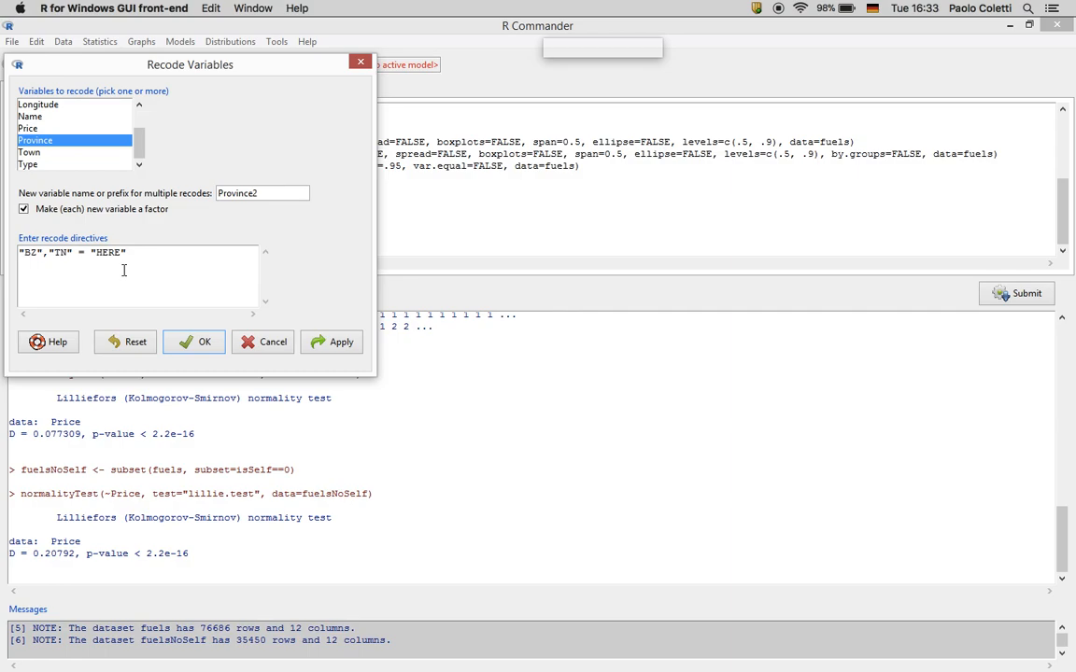
pyautogui.write('" "BL"')
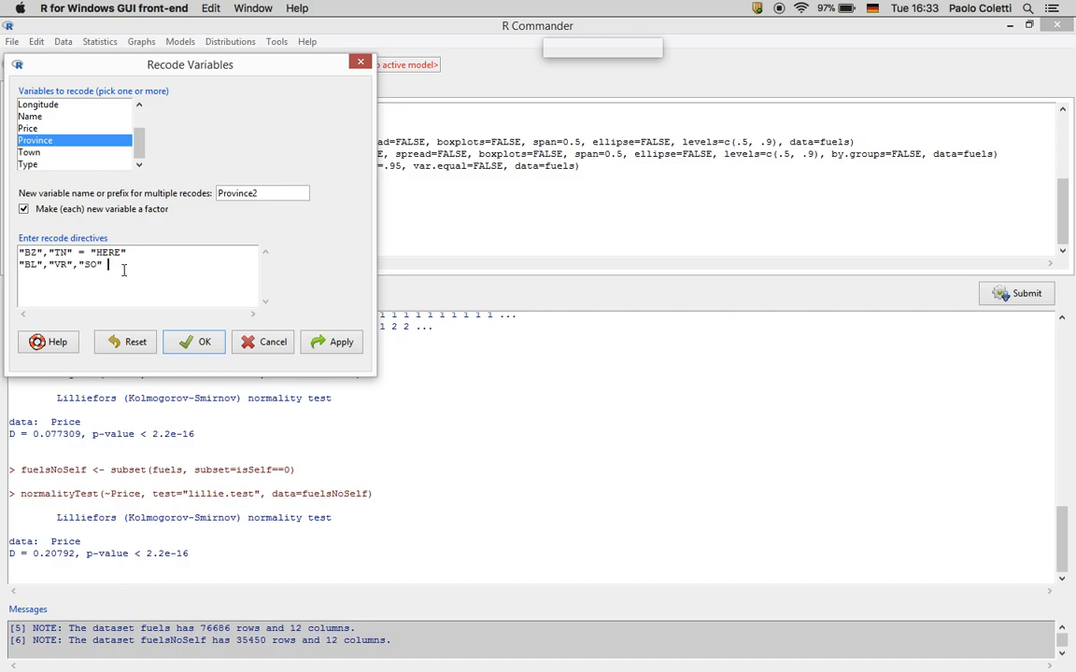
pyautogui.write(',"VR","SO" = "CLOSE" ')
pyautogui.write('els')
pyautogui.write('e = "FAR')
pyautogui.write('"')
pyautogui.moveTo(140, 273); pyautogui.dragTo(33, 259)
pyautogui.press('super+c')
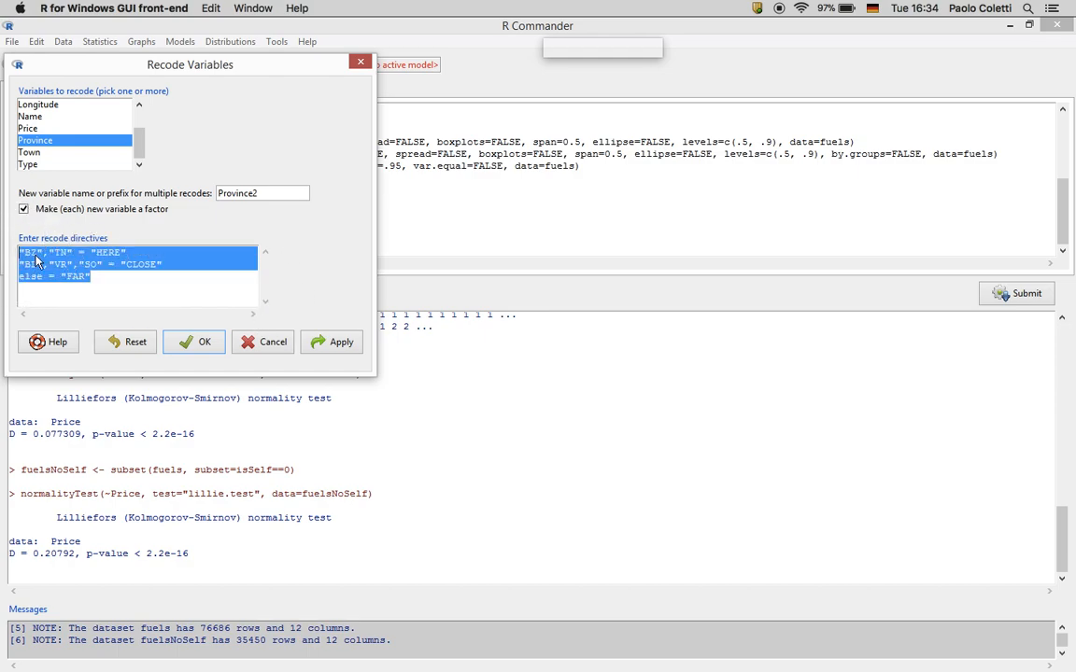
pyautogui.rightClick(46, 263)
pyautogui.middleClick(117, 276)
pyautogui.click(91, 276)
pyautogui.moveTo(91, 277); pyautogui.dragTo(135, 312)
pyautogui.hotkey('ctrl', 'c')
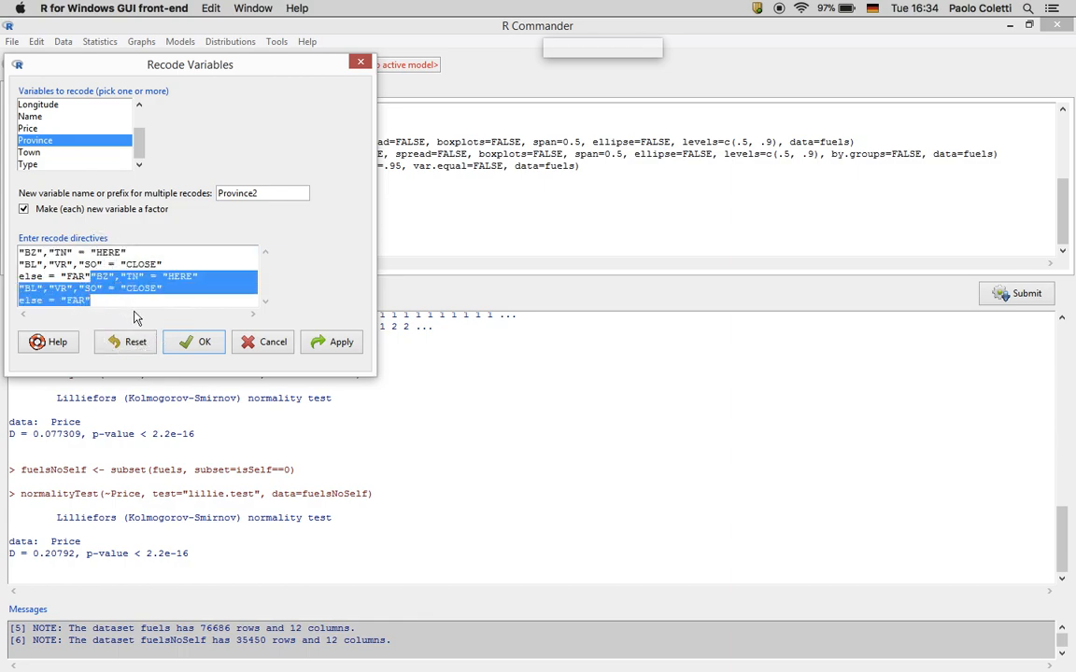
pyautogui.press('Delete')
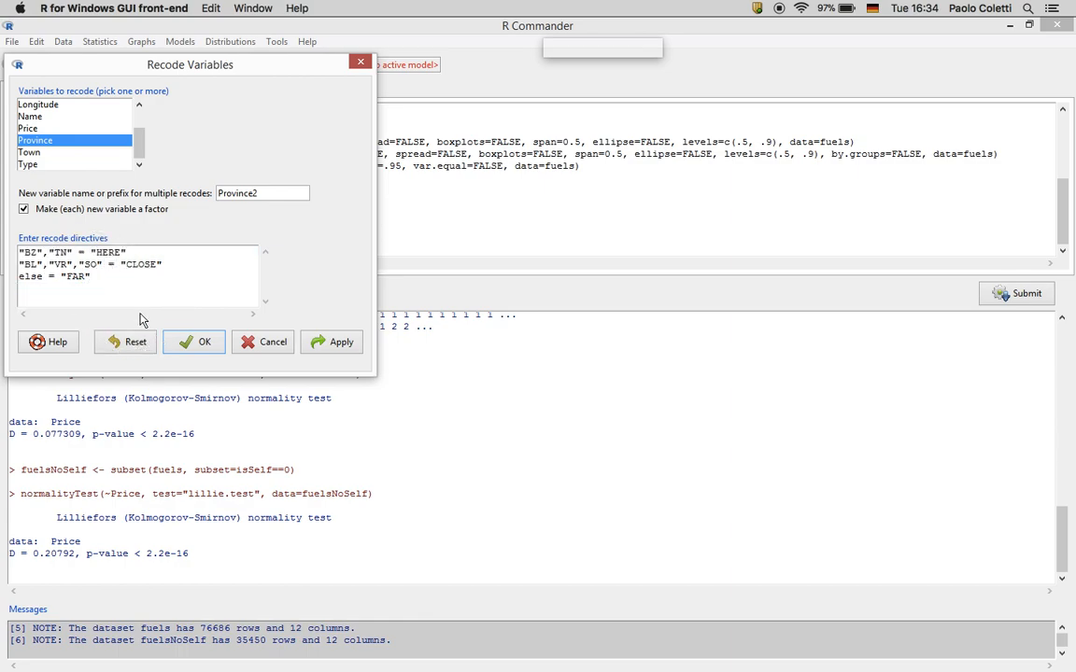
pyautogui.click(193, 346)
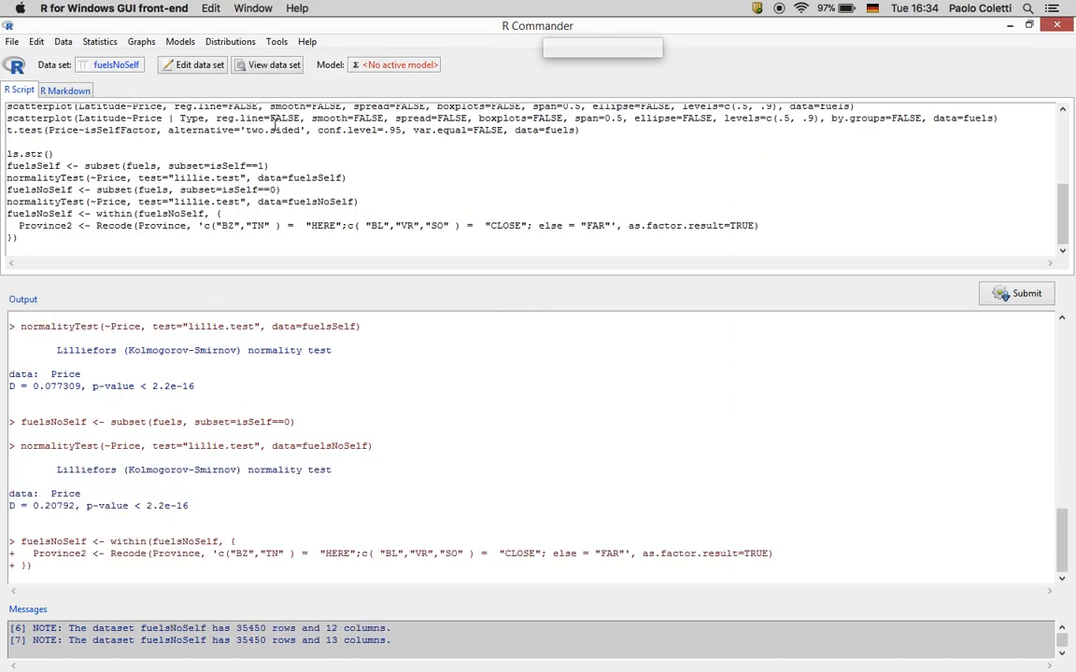
# Run ls.str() to list all data sets' structure and confirm Province2 exists
pyautogui.click(197, 245)
pyautogui.write('ls.str(')
pyautogui.click(1000, 297)
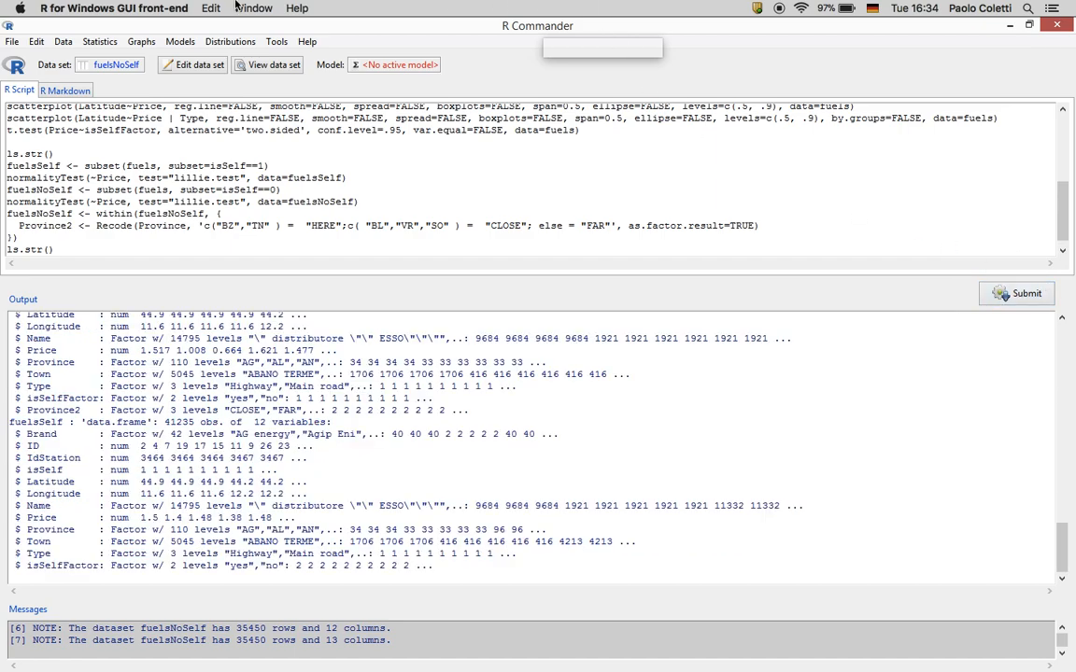
# Make the full fuels data set (76686 rows, 12 columns) active again
pyautogui.click(117, 68)
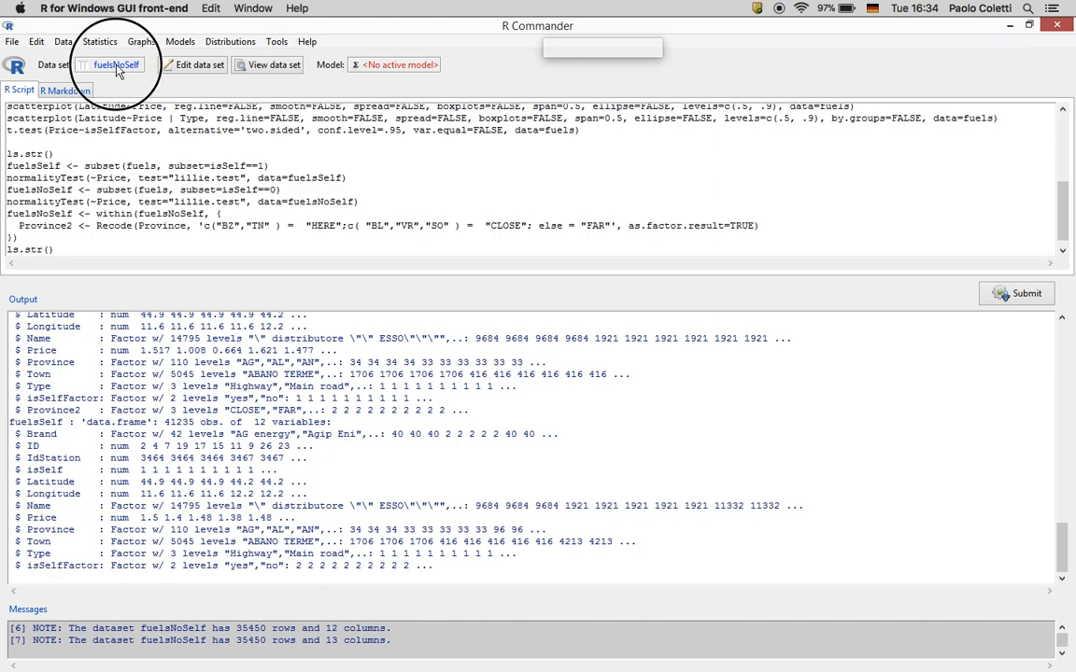
pyautogui.click(53, 104)
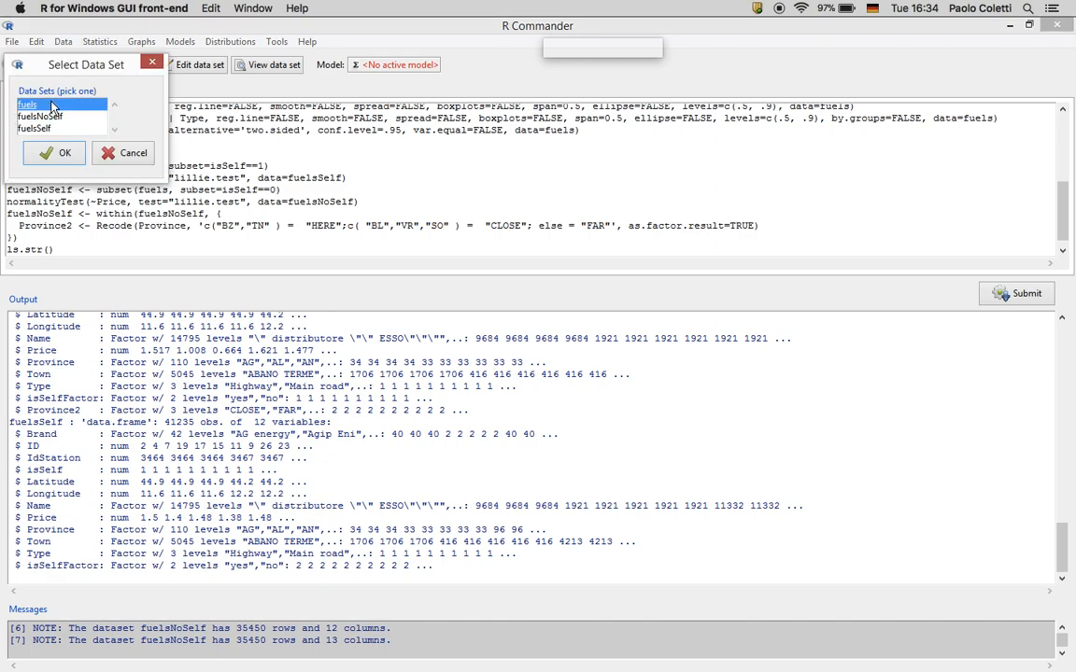
pyautogui.click(58, 152)
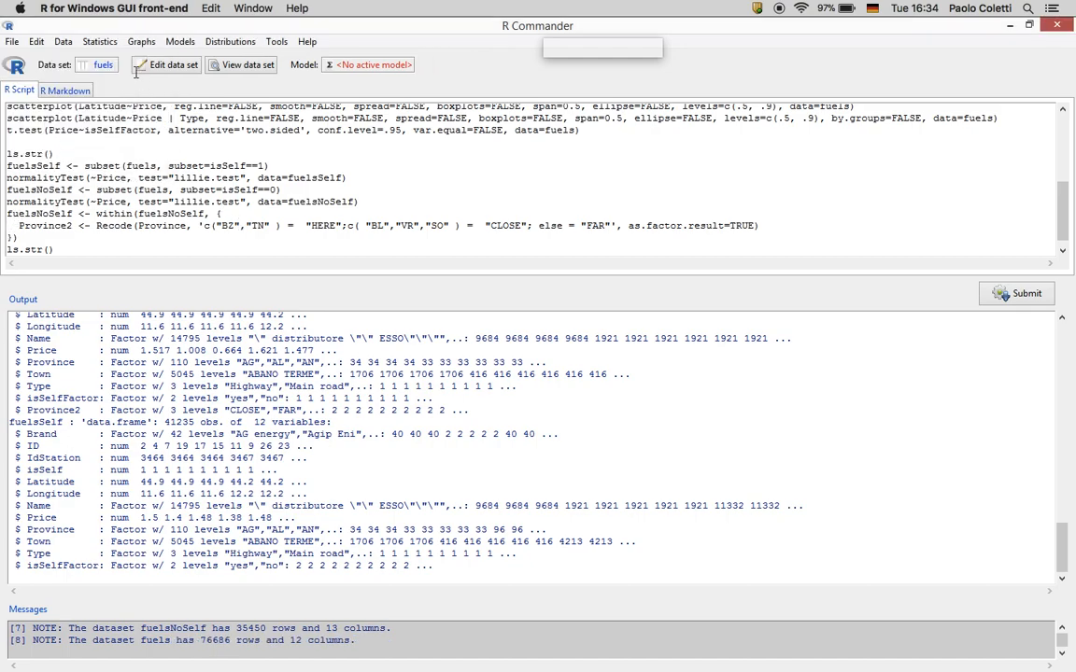
pyautogui.click(64, 42)
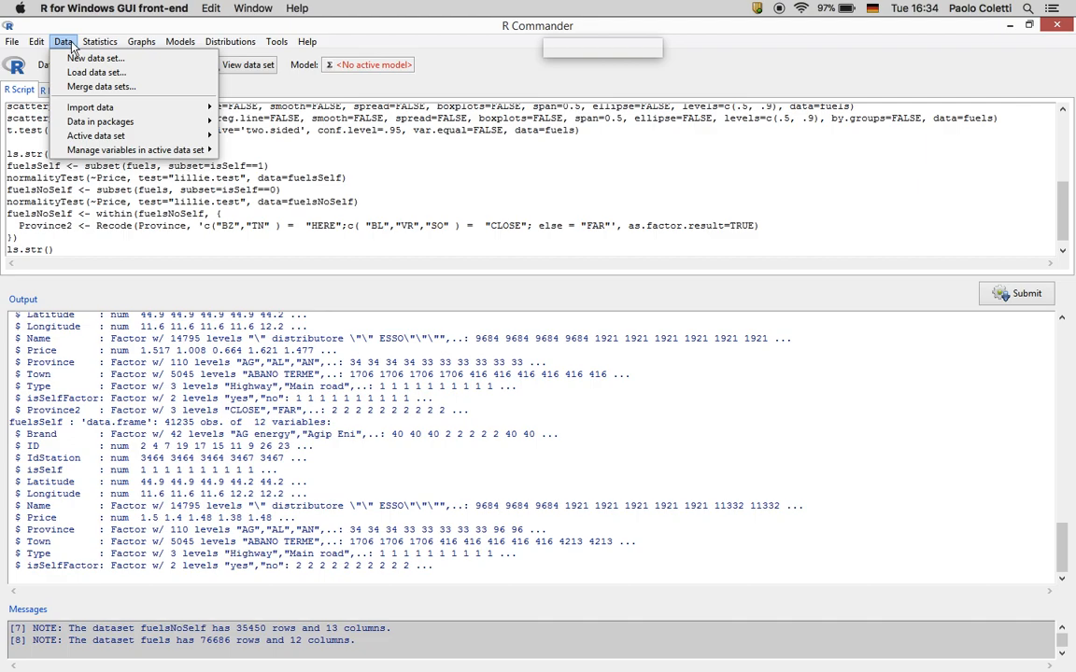
# Recode Province in the full fuels data into a new Province2 factor using the pasted HERE/CLOSE/FAR directives
pyautogui.moveTo(91, 151)
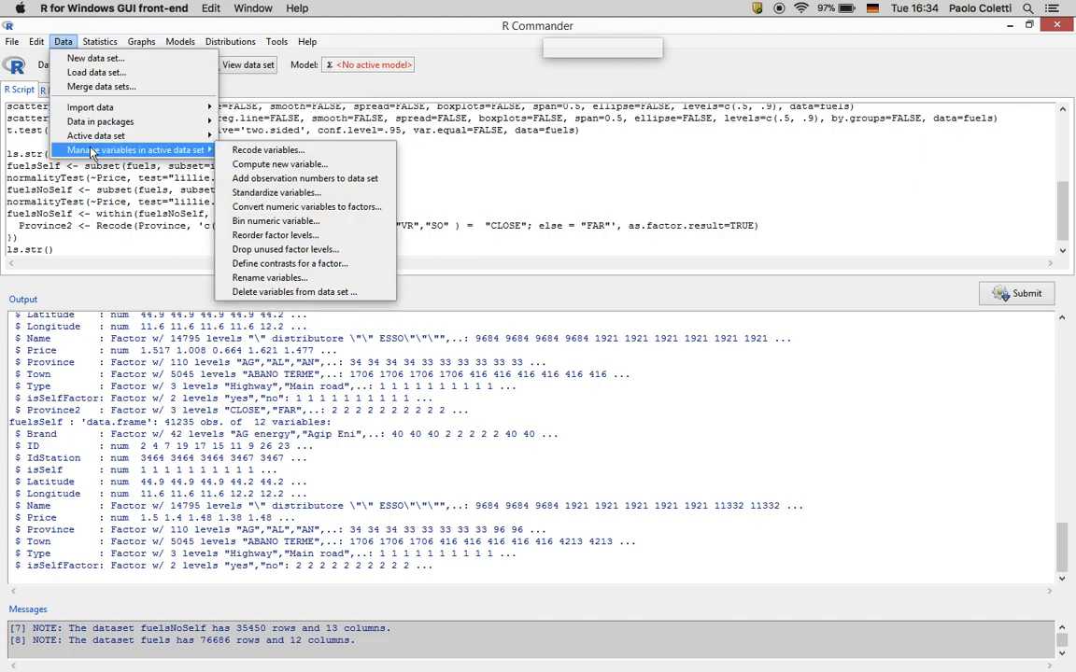
pyautogui.click(265, 149)
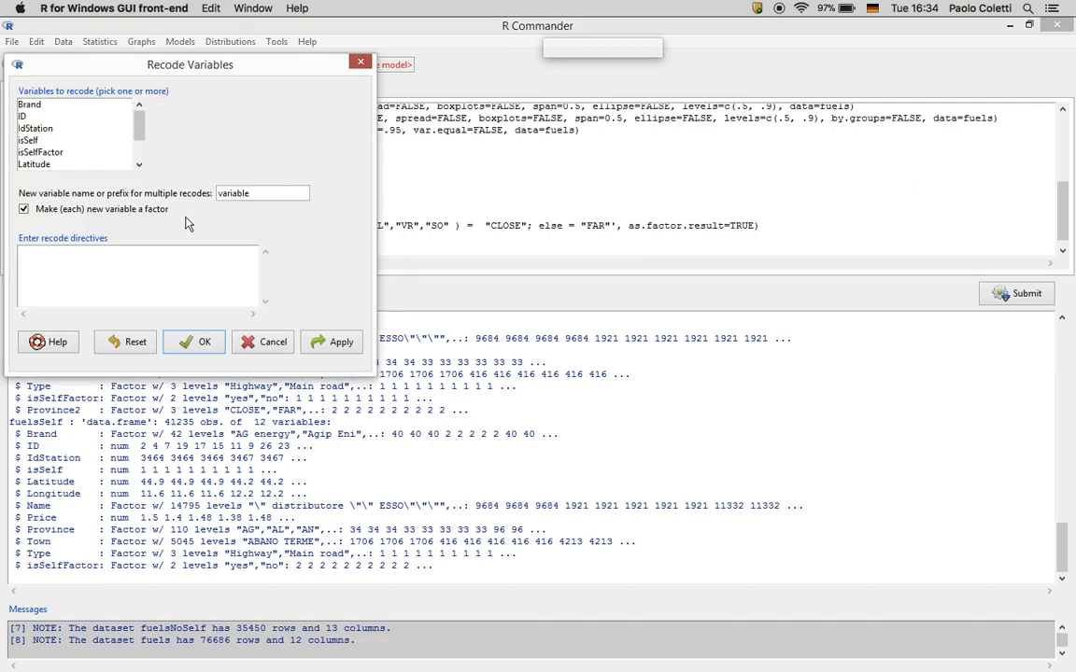
pyautogui.click(120, 281)
pyautogui.hotkey('ctrl', 'v')
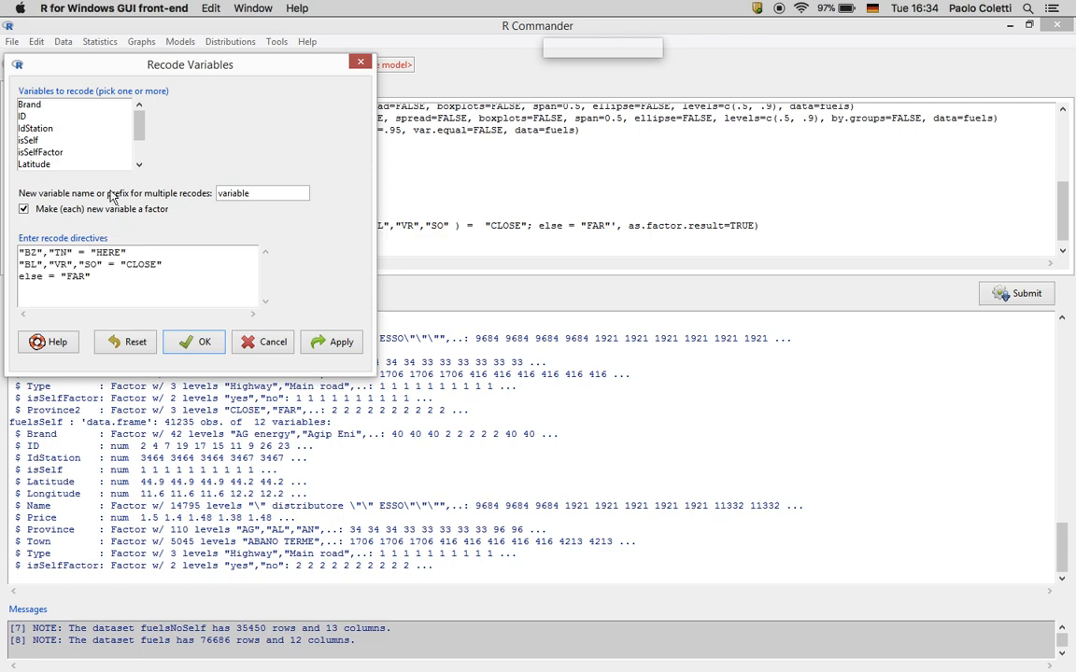
pyautogui.click(141, 147)
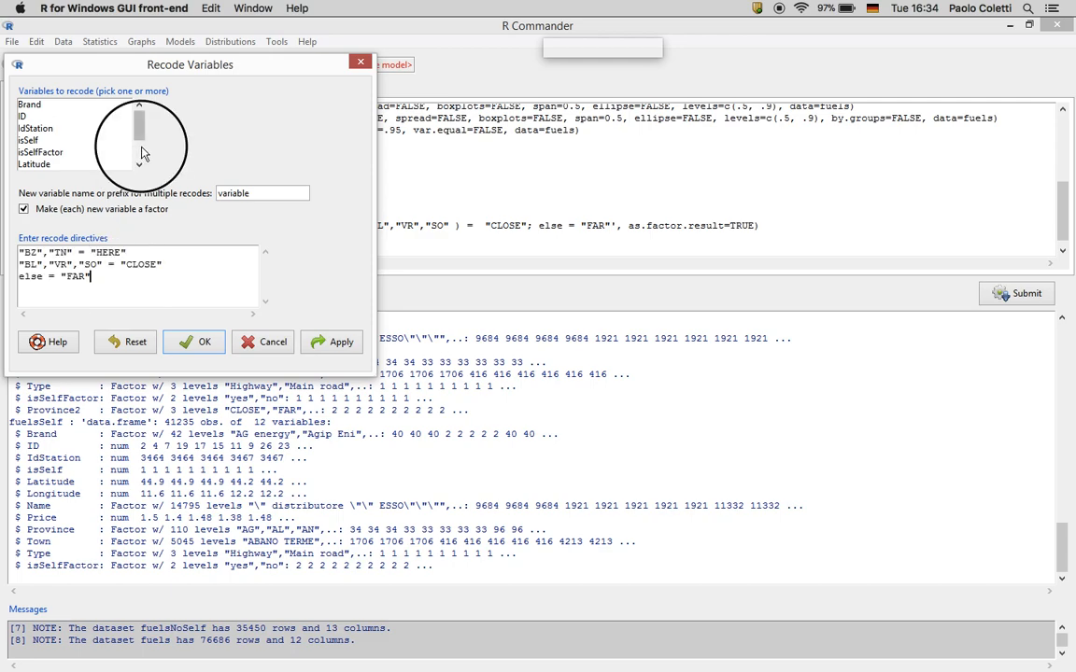
pyautogui.click(68, 164)
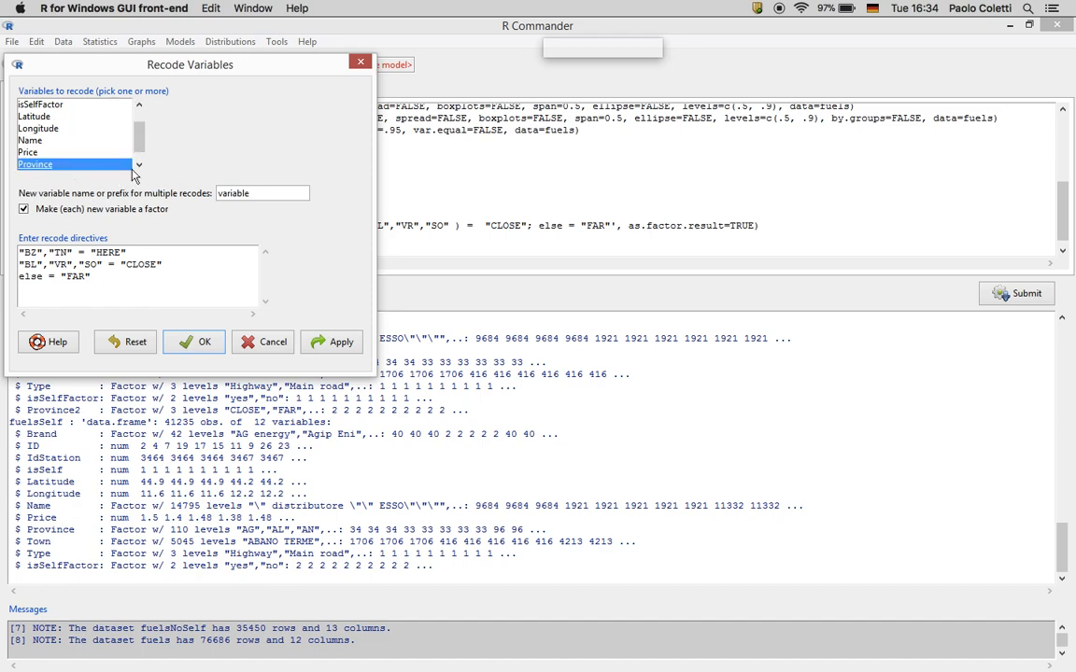
pyautogui.moveTo(245, 194); pyautogui.dragTo(180, 198)
pyautogui.write('Pri')
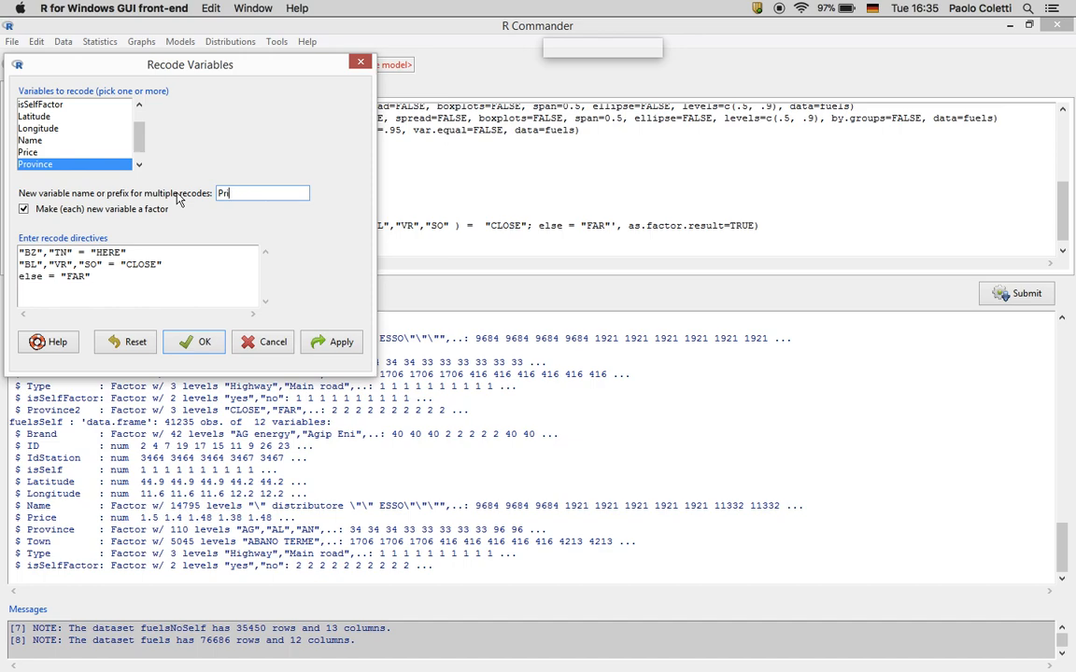
pyautogui.write('ncence2')
pyautogui.click(194, 343)
# Rerun ls.str() to list the data set structures and confirm Province2 was added
pyautogui.click(139, 204)
pyautogui.click(1001, 295)
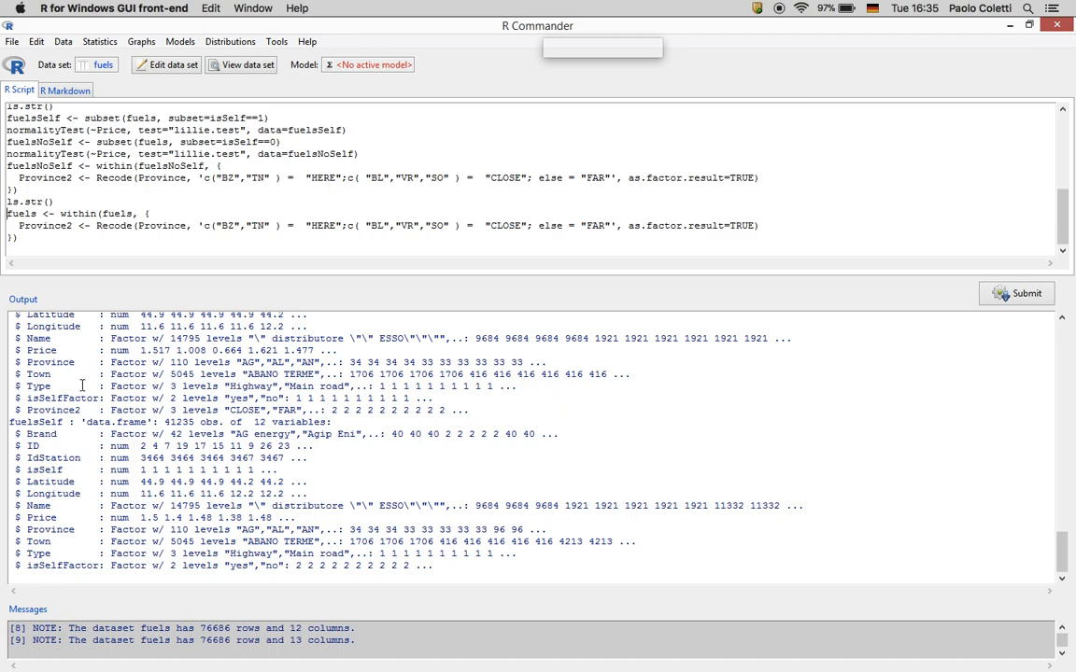
pyautogui.moveTo(1067, 561); pyautogui.dragTo(1062, 523)
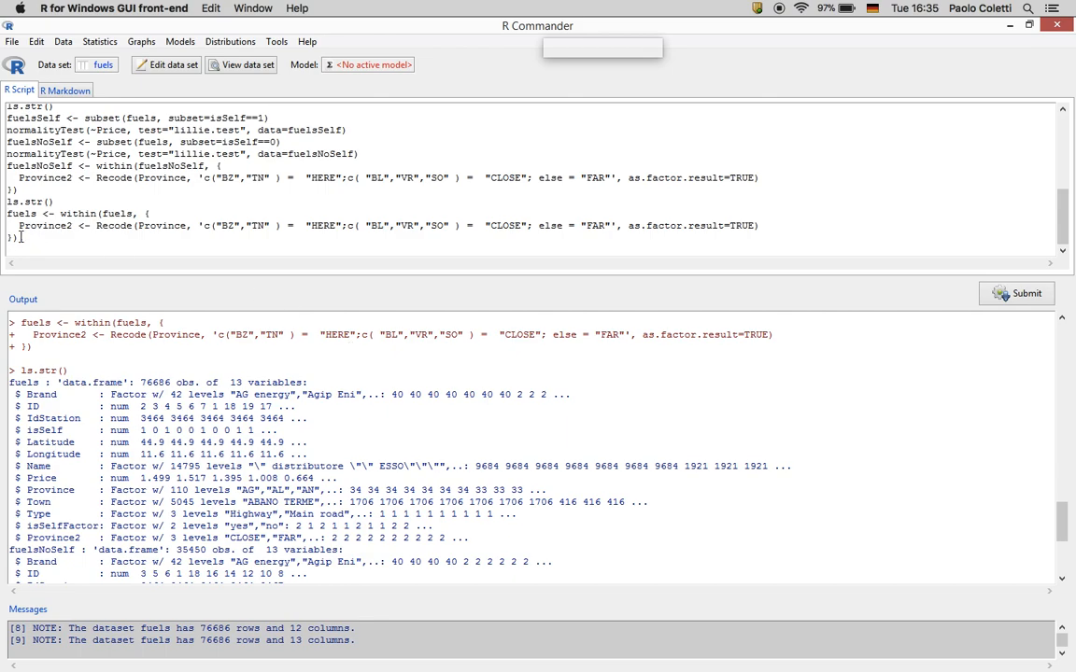
# Copy the fuels Province2 recode code block into the Word exam document
pyautogui.moveTo(9, 209); pyautogui.dragTo(33, 244)
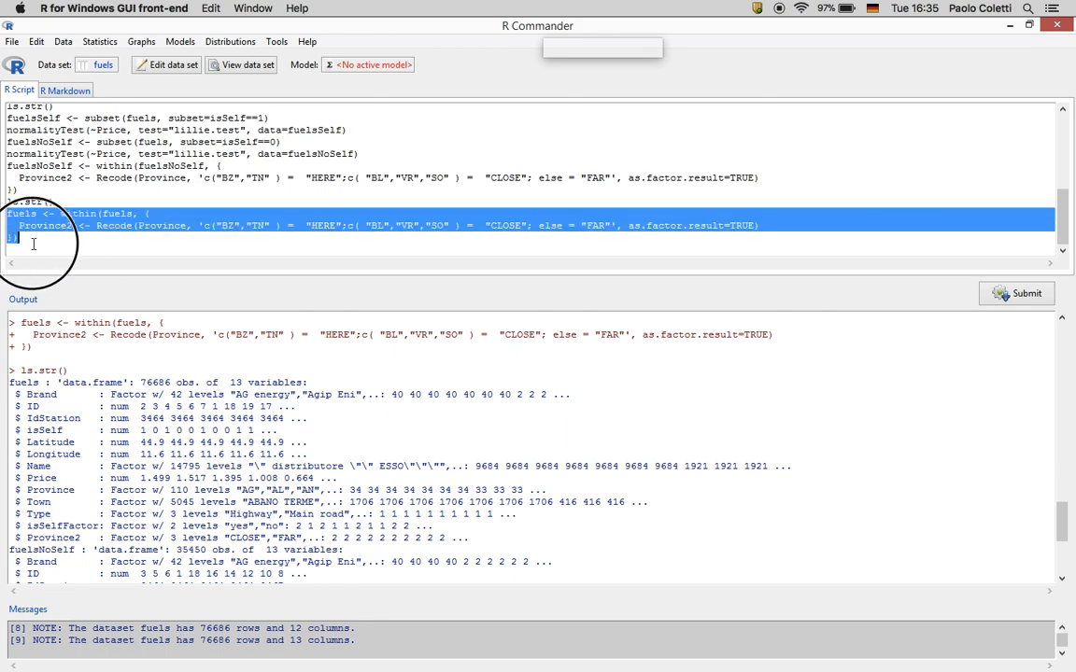
pyautogui.rightClick(36, 219)
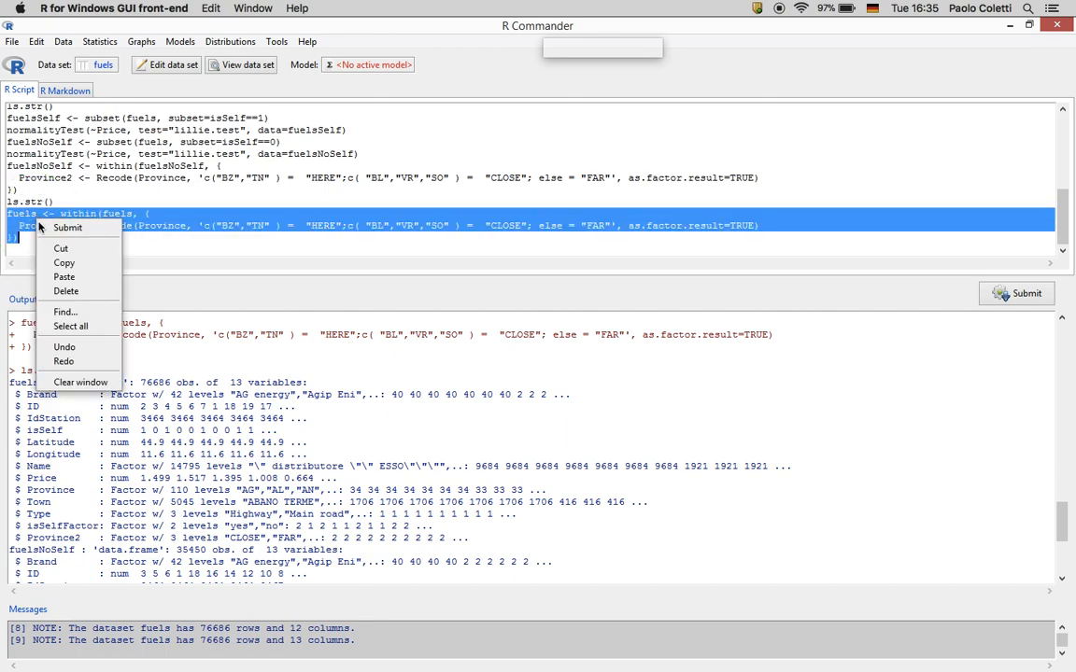
pyautogui.click(65, 265)
pyautogui.hotkey('ctrl', 'Right')
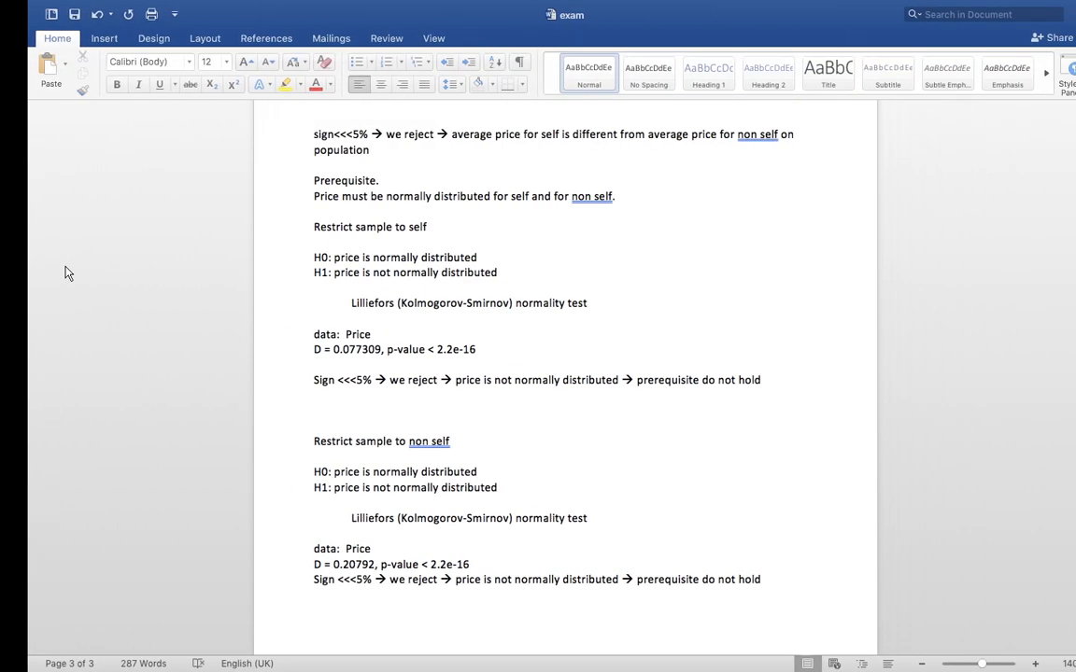
pyautogui.press('super+v')
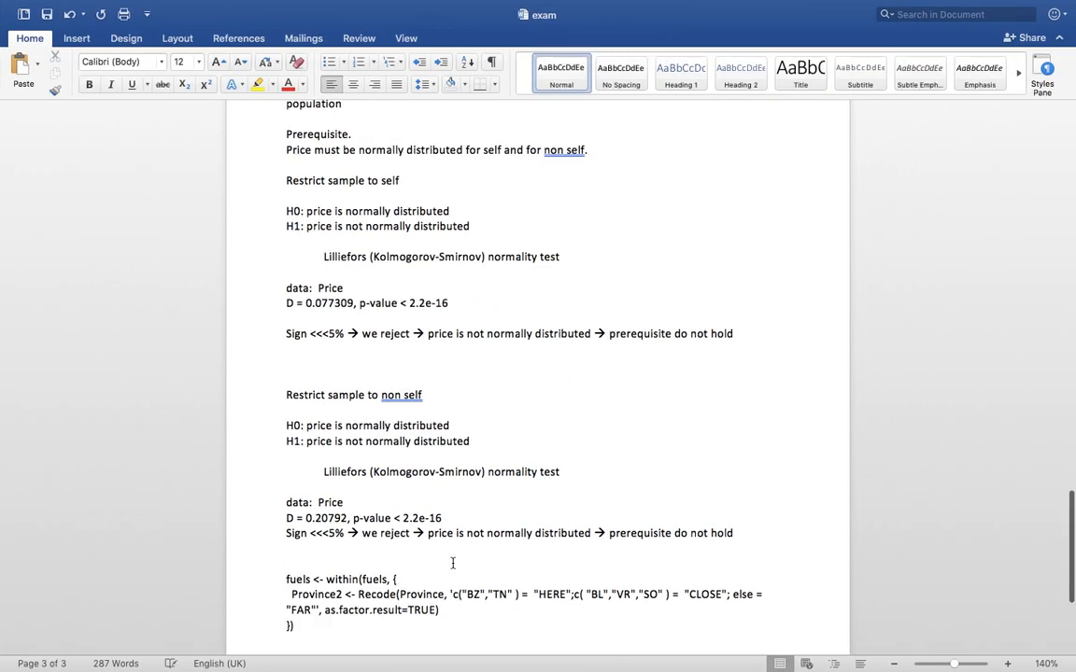
# Bring the R Commander window back to the front from the R Dock menu
pyautogui.hotkey('ctrl', 'Left')
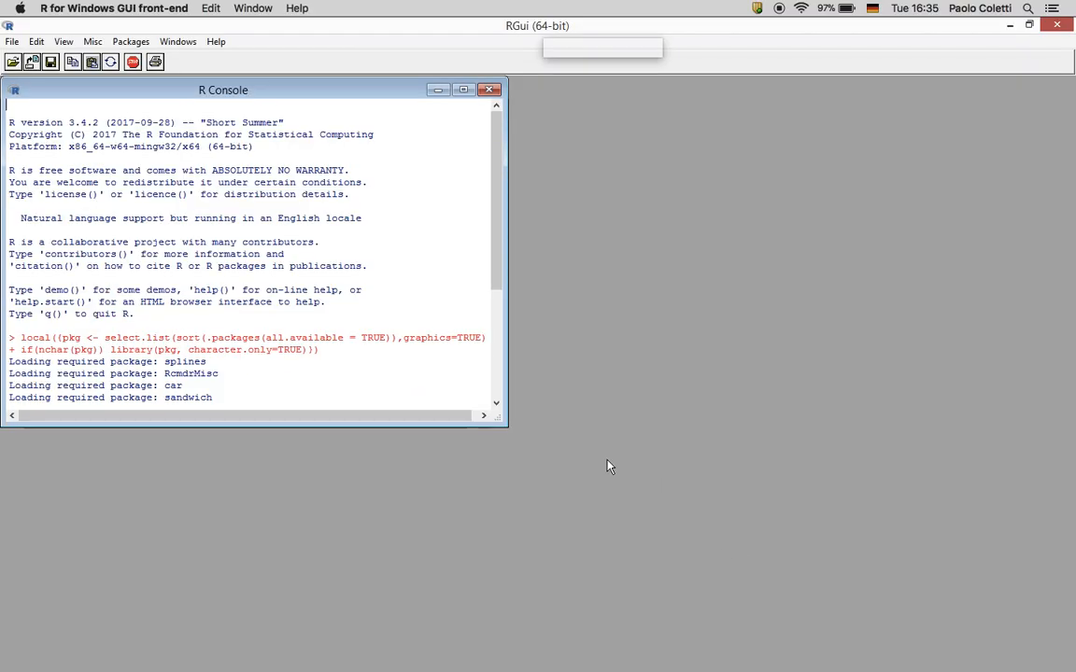
pyautogui.hotkey('ctrl', 'Up')
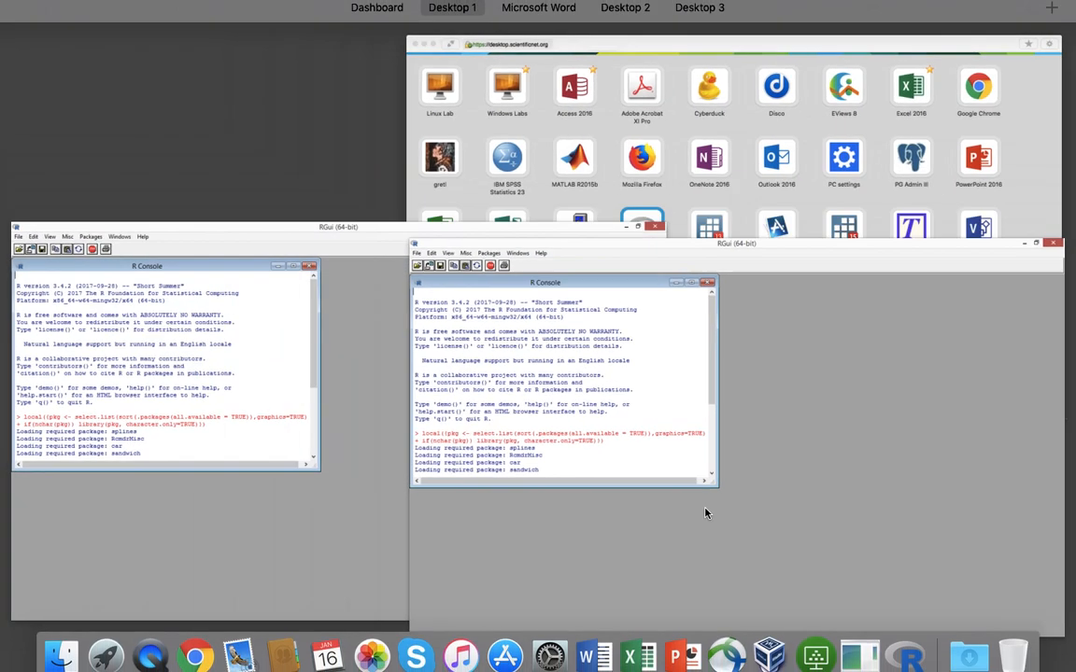
pyautogui.click(911, 646)
pyautogui.rightClick(911, 644)
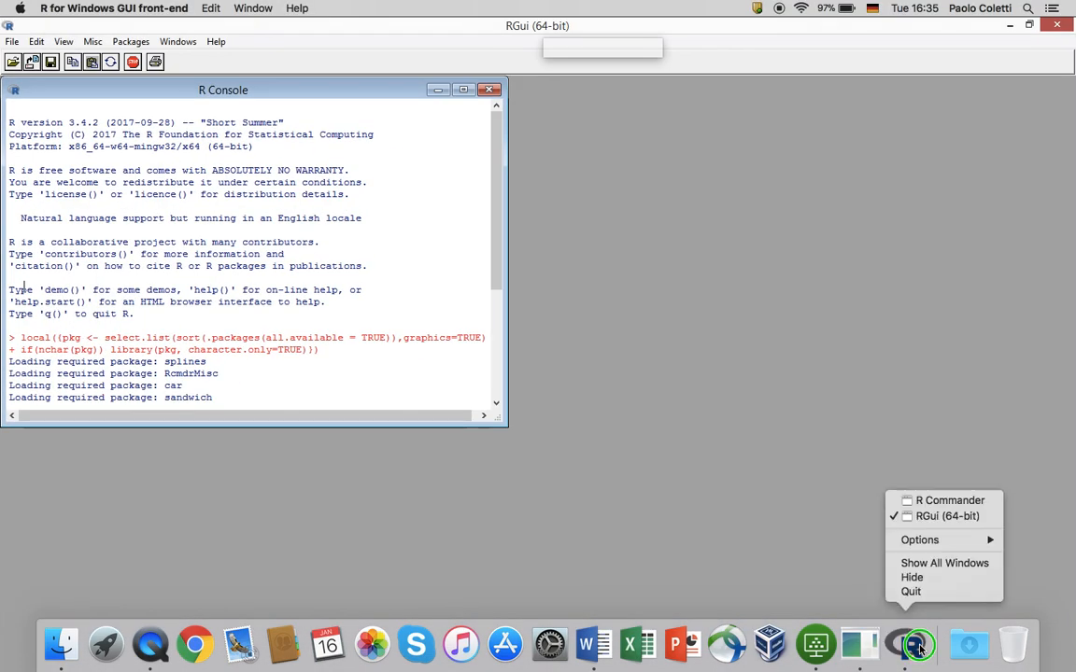
pyautogui.click(949, 500)
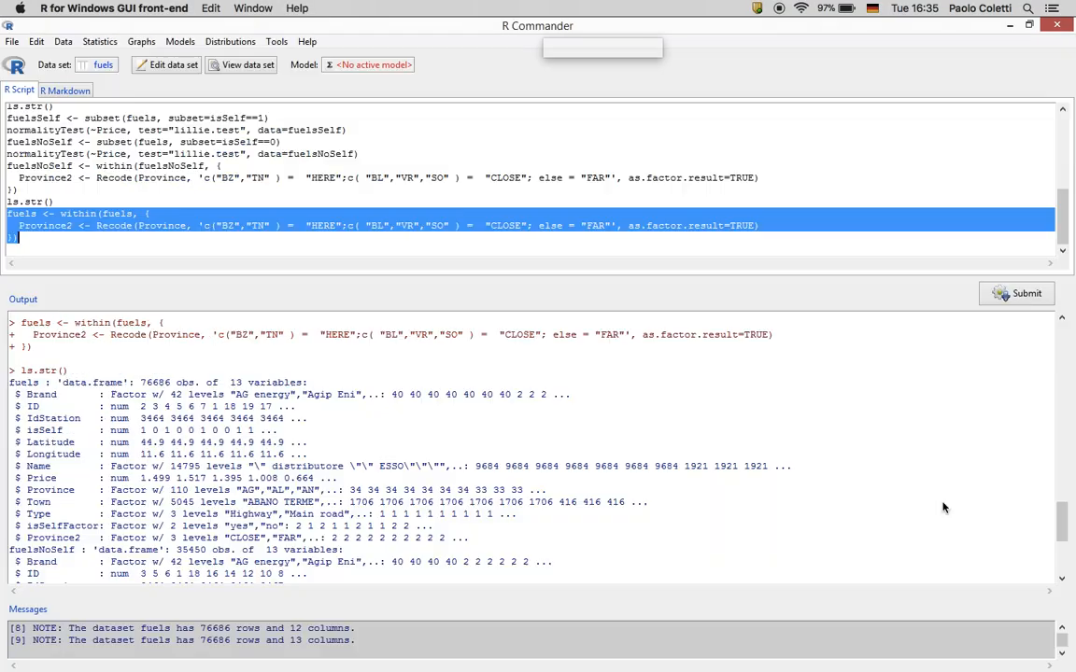
# Write and submit fuels$Price2 <- log(fuels$Price*(1+fuels$isSelf*0.05)) in the script
pyautogui.click(480, 249)
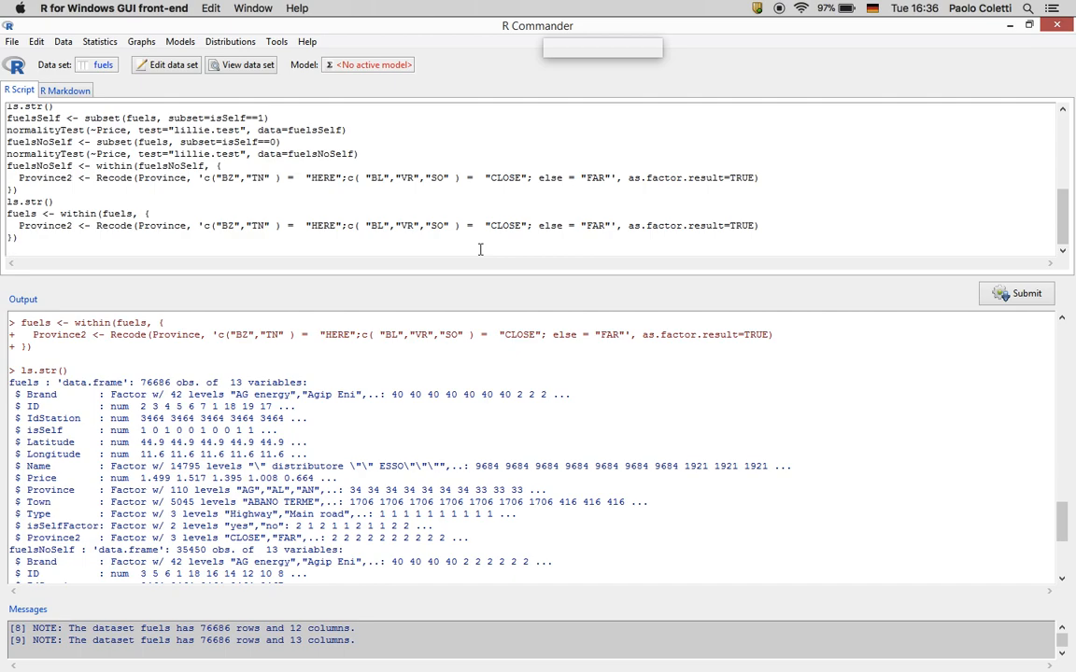
pyautogui.write('fue')
pyautogui.write('ls$')
pyautogui.write('Price')
pyautogui.write('2=')
pyautogui.write('-')
pyautogui.write('log(')
pyautogui.write('fuels$')
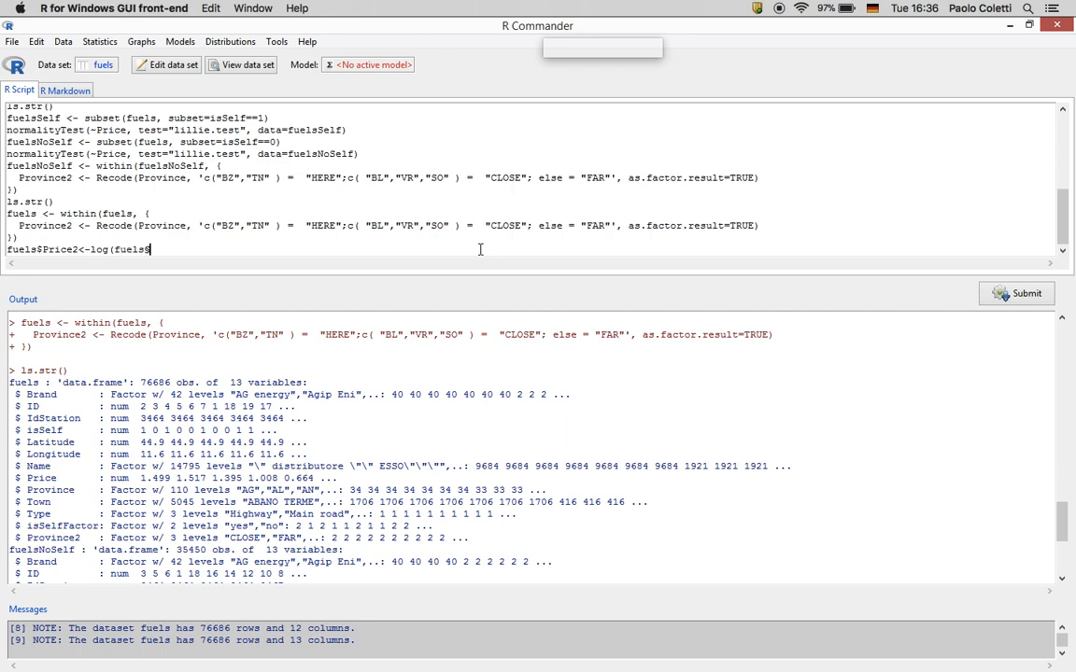
pyautogui.write('Price*(1+fuels$')
pyautogui.click(148, 250)
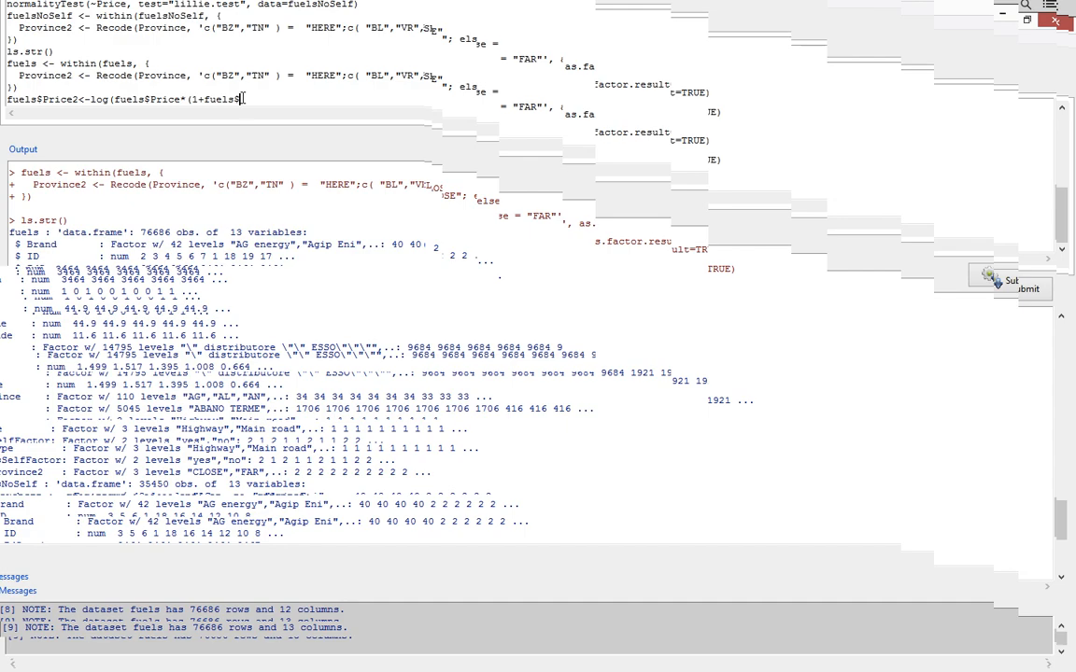
pyautogui.write('sSelf*0.05')
pyautogui.click(242, 98)
pyautogui.write('i')
pyautogui.press('End')
pyautogui.write('))')
pyautogui.rightClick(286, 101)
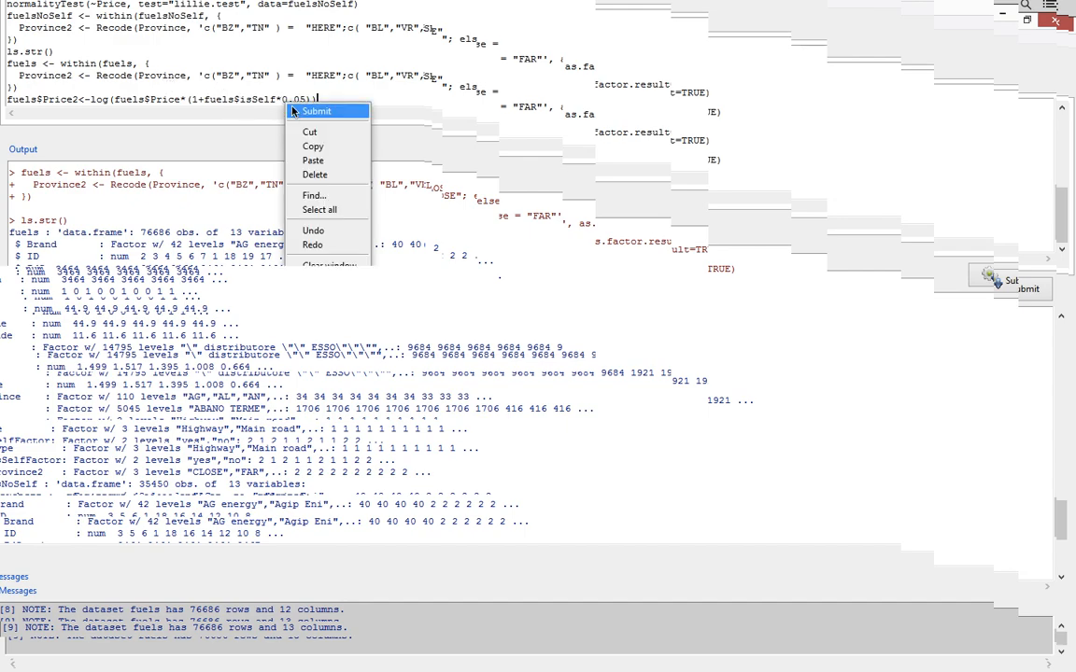
pyautogui.click(294, 111)
# Rerun ls.str() to confirm fuels has 14 variables, then select the Price2 line
pyautogui.scroll(1, 195, 181)
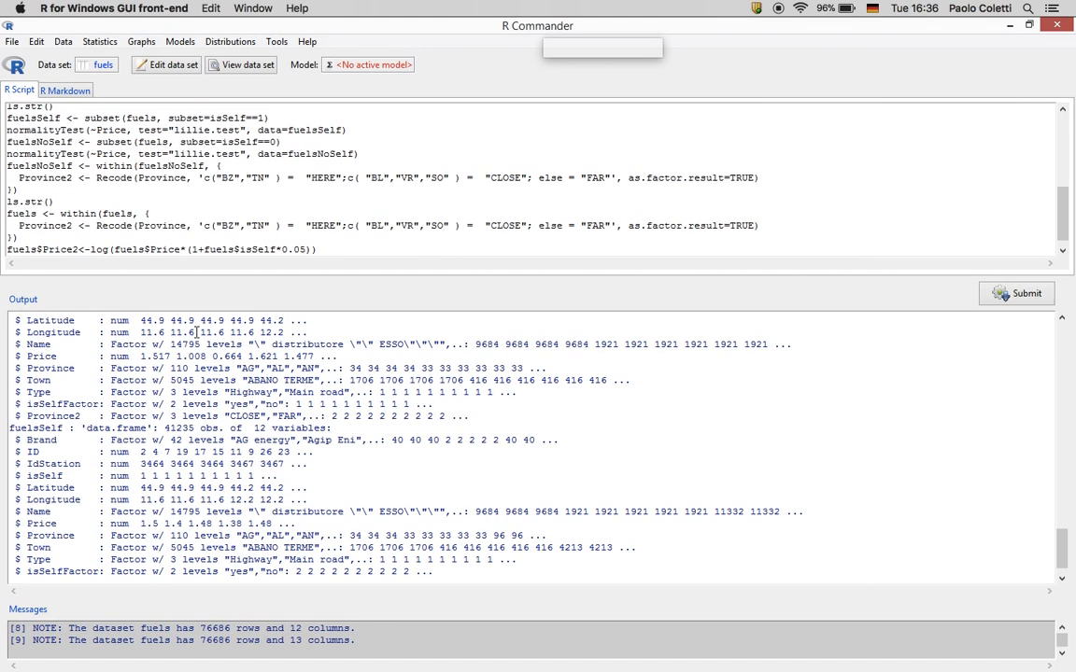
pyautogui.click(348, 249)
pyautogui.click(112, 202)
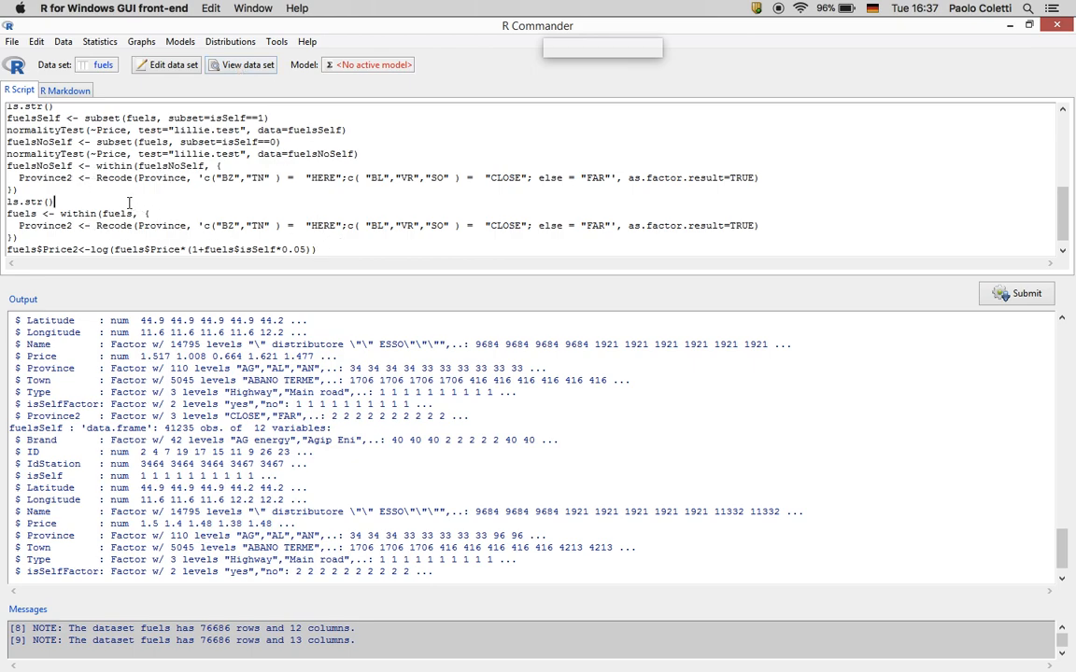
pyautogui.click(999, 295)
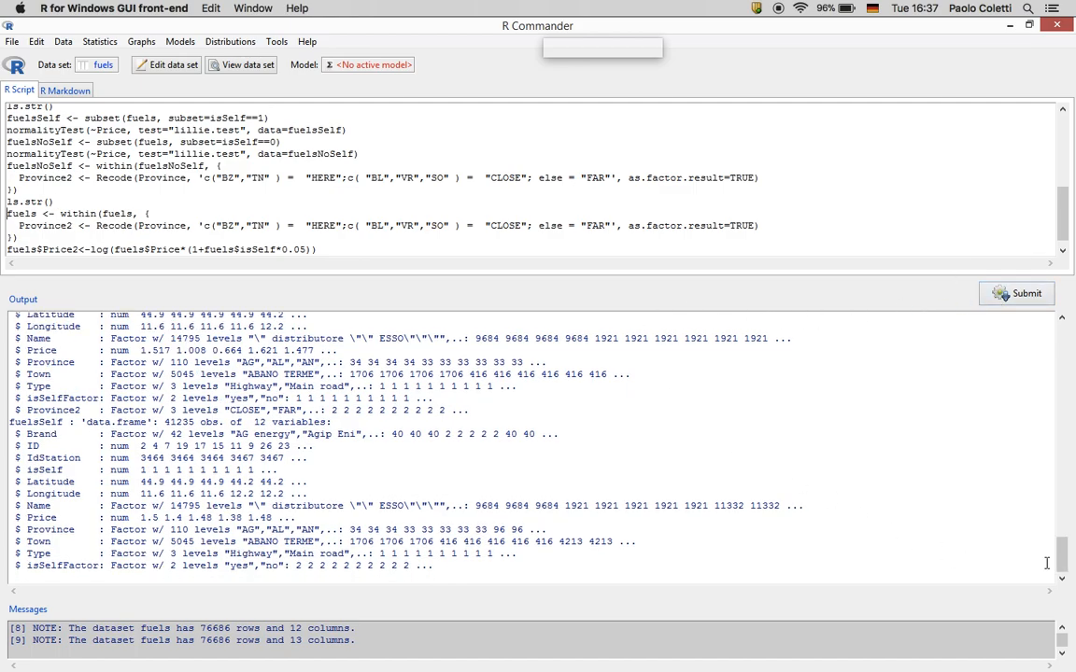
pyautogui.moveTo(1060, 549); pyautogui.dragTo(1060, 457)
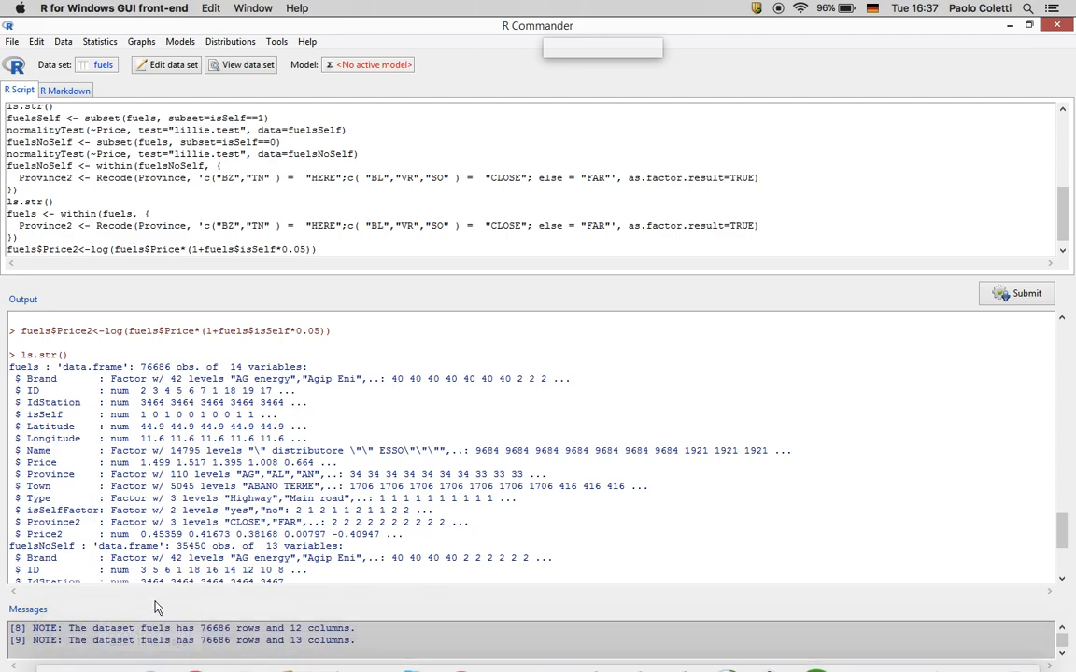
pyautogui.click(322, 251)
pyautogui.moveTo(322, 251); pyautogui.dragTo(3, 258)
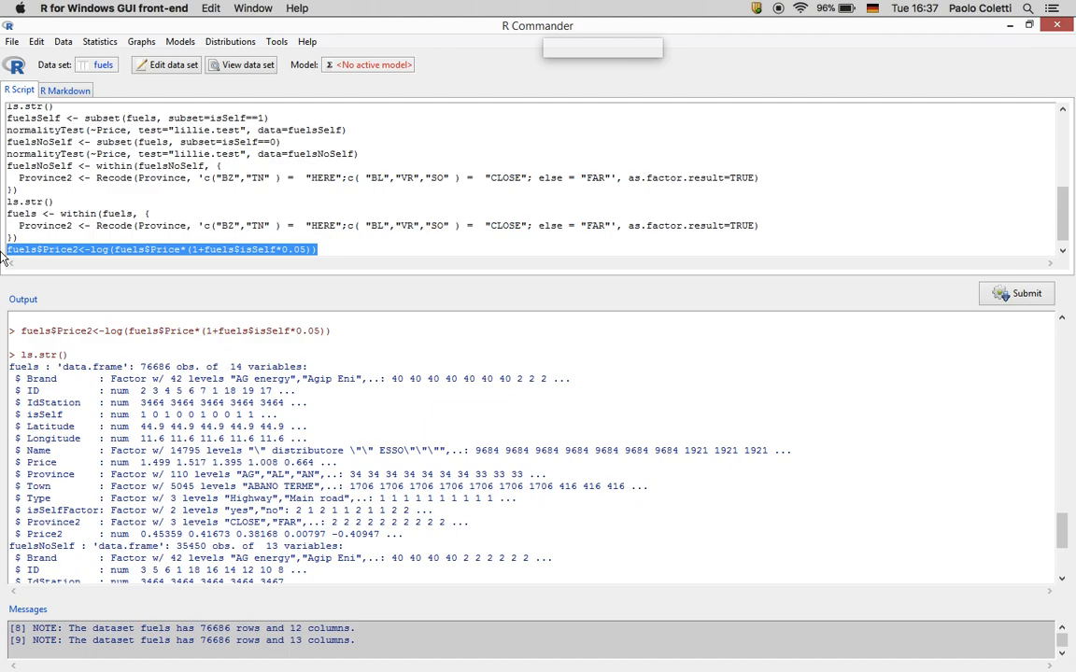
# Paste the Price2 code line into the Word exam document
pyautogui.hotkey('ctrl', 'Right')
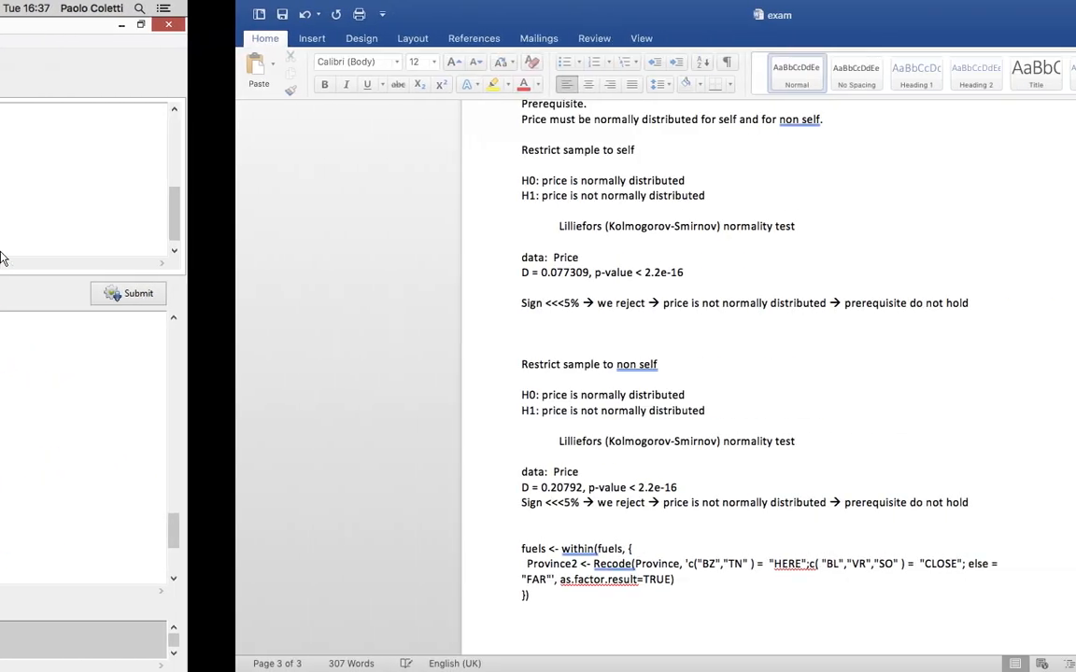
pyautogui.hotkey('ctrl', 'v')
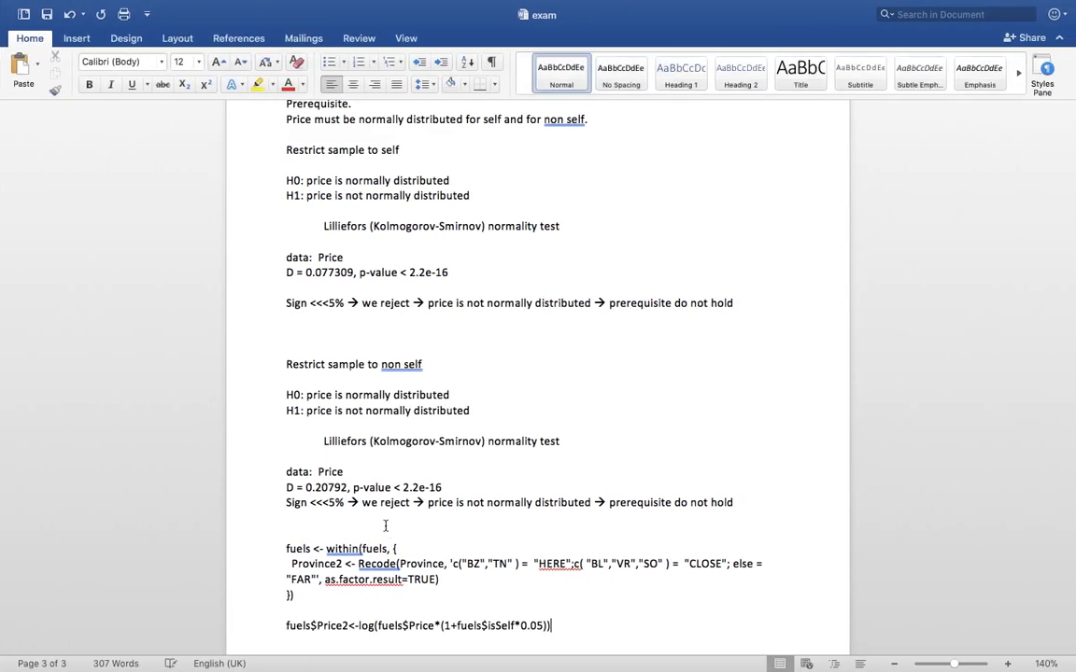
pyautogui.hotkey('ctrl', 'Left')
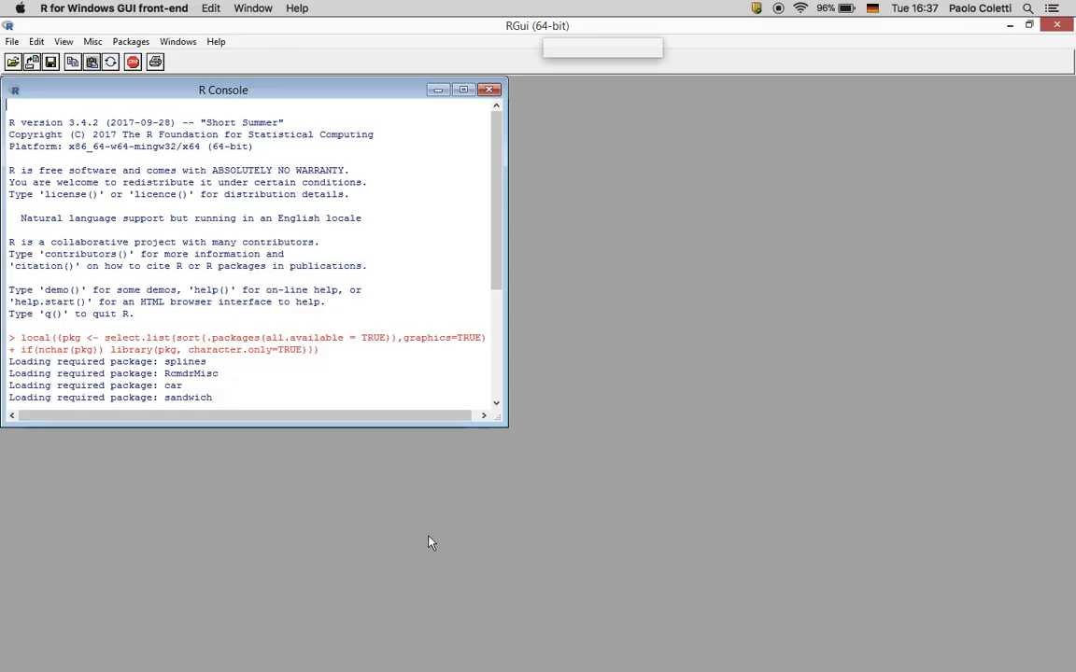
# Bring R Commander back to the front and start a new empty script line
pyautogui.hotkey('ctrl', 'Up')
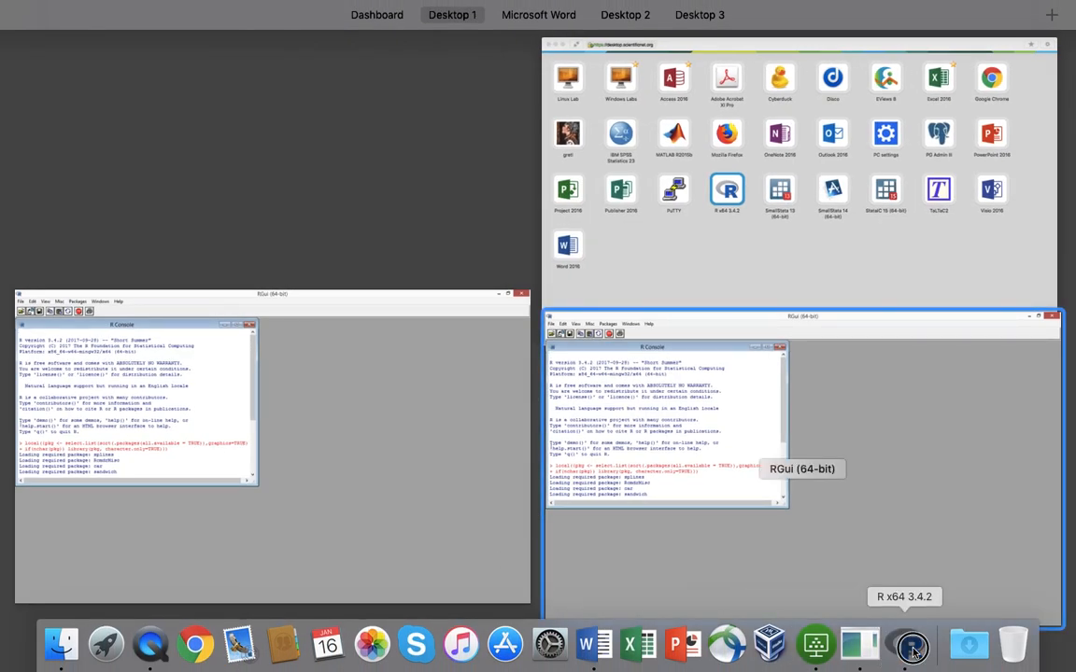
pyautogui.click(913, 651)
pyautogui.rightClick(910, 646)
pyautogui.click(947, 502)
pyautogui.click(489, 250)
pyautogui.press('Return')
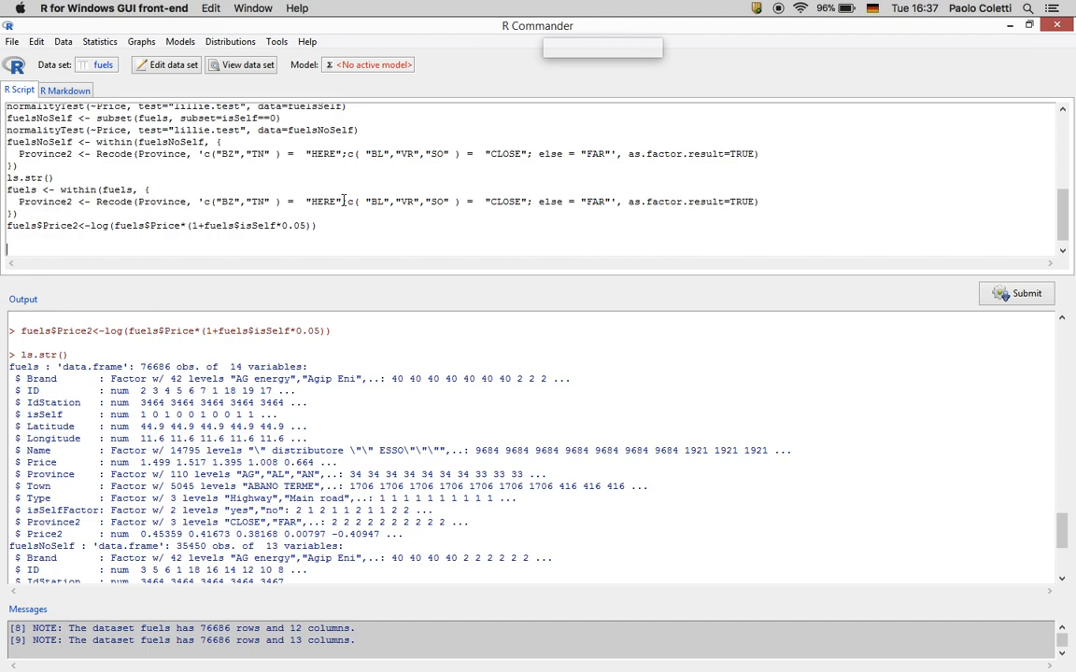
# Import the importme.xlsx Excel workbook as a new data set named Exc
pyautogui.click(66, 43)
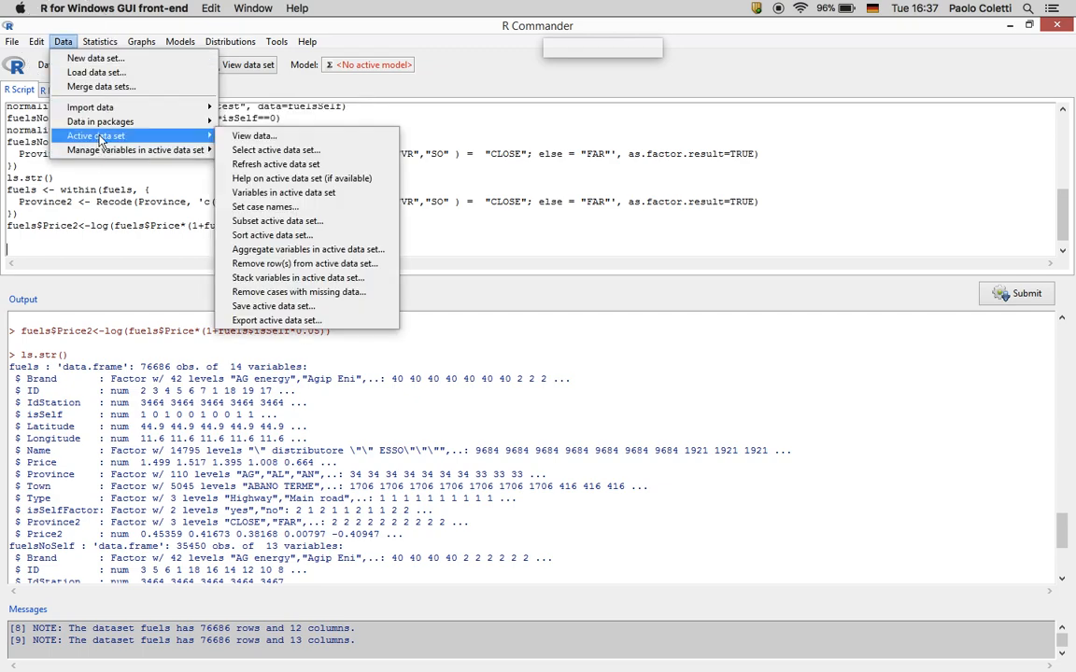
pyautogui.moveTo(108, 108)
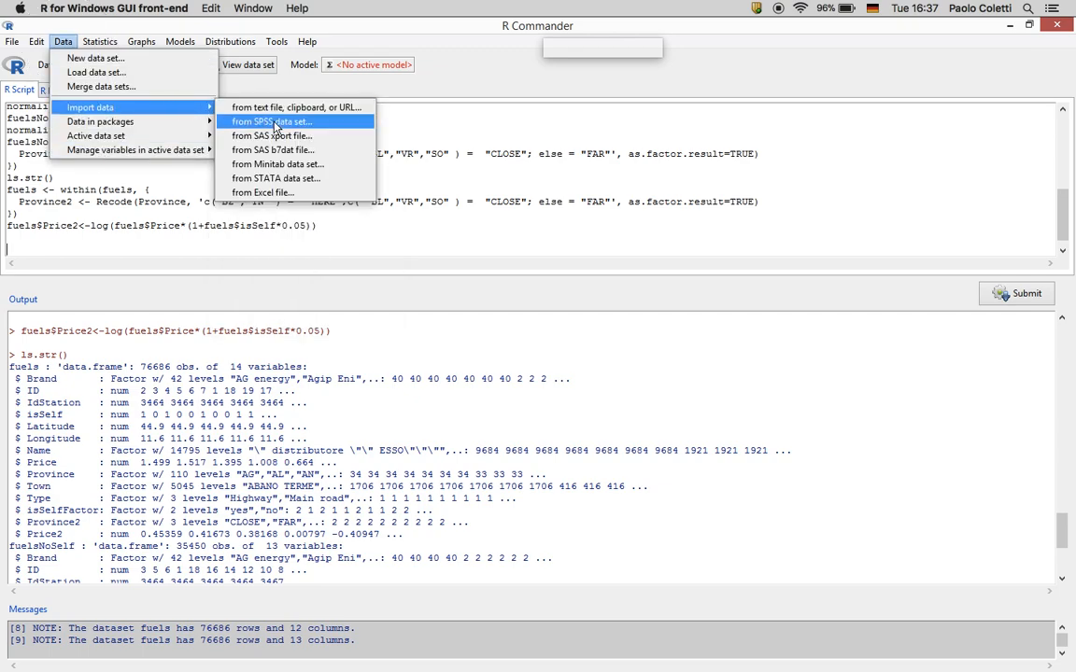
pyautogui.click(266, 192)
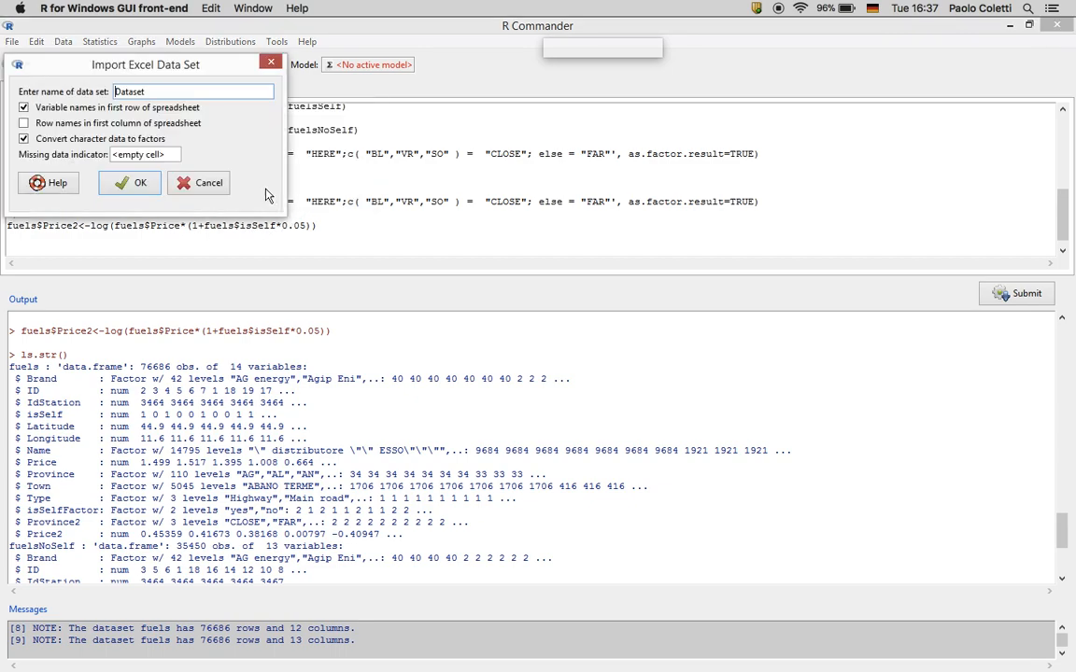
pyautogui.moveTo(152, 89); pyautogui.dragTo(81, 88)
pyautogui.write('Exc')
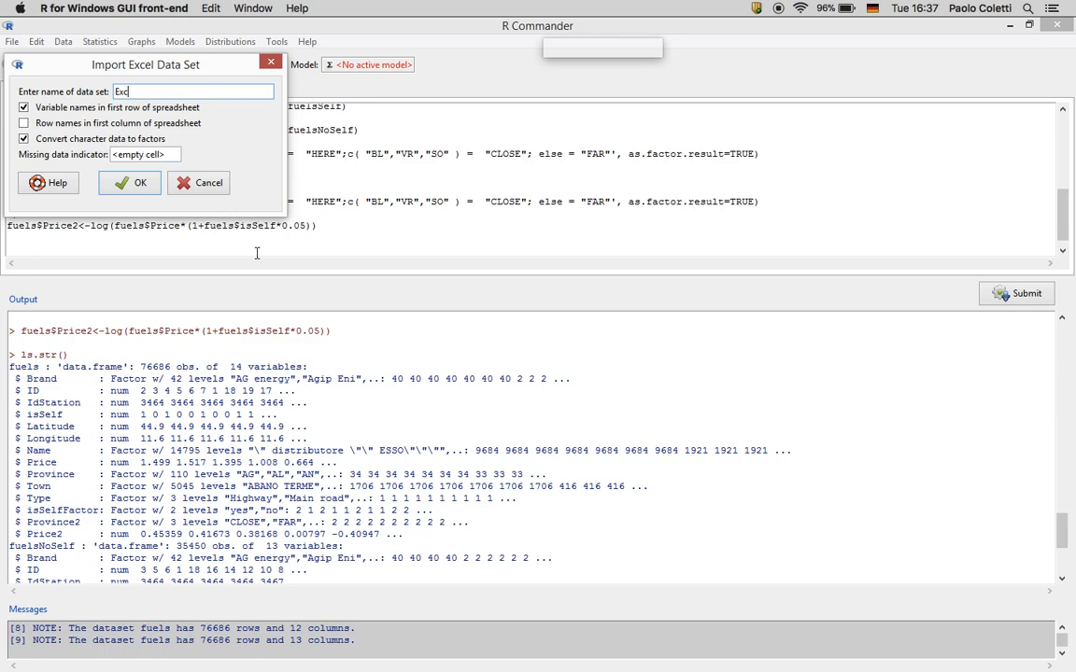
pyautogui.click(145, 188)
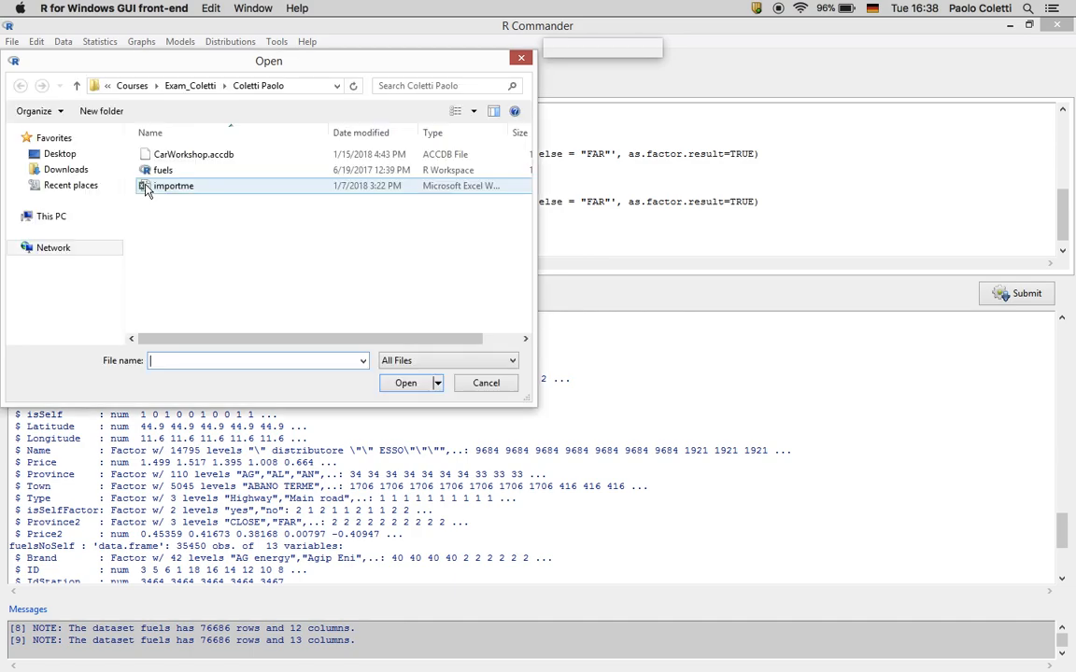
pyautogui.click(175, 191)
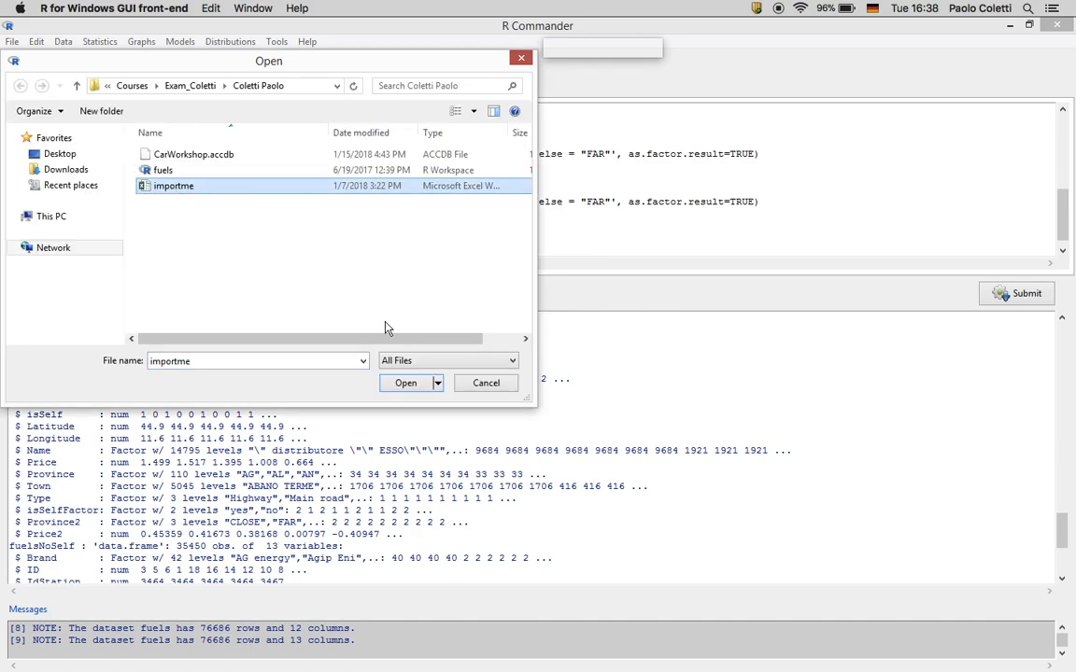
pyautogui.click(405, 383)
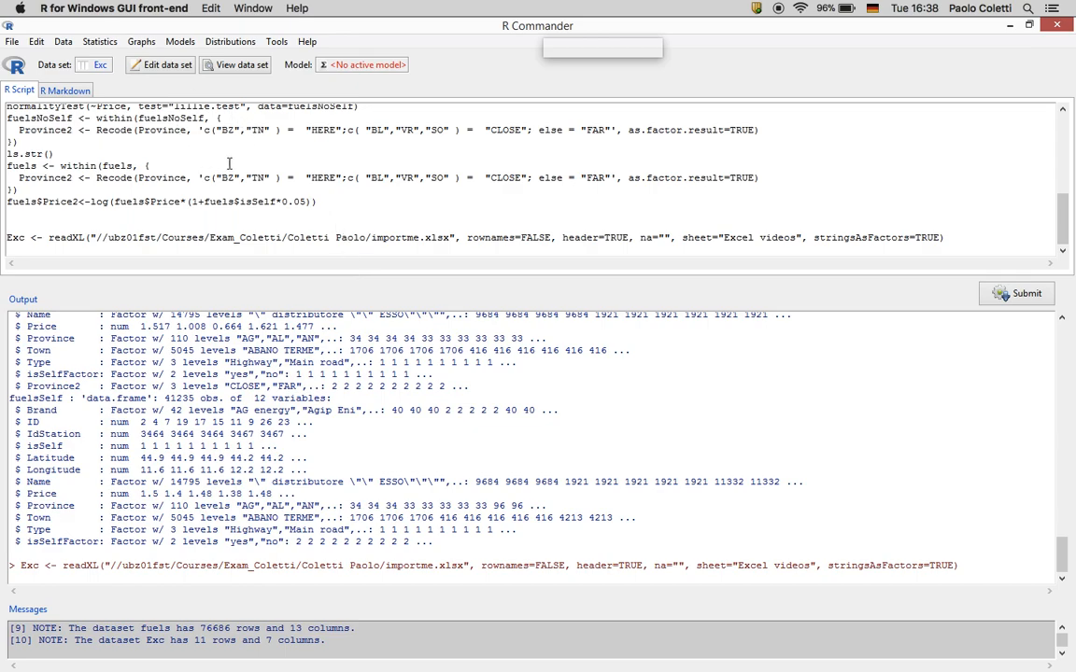
# View the Exc data set's rows in the data viewer, then close it
pyautogui.click(239, 67)
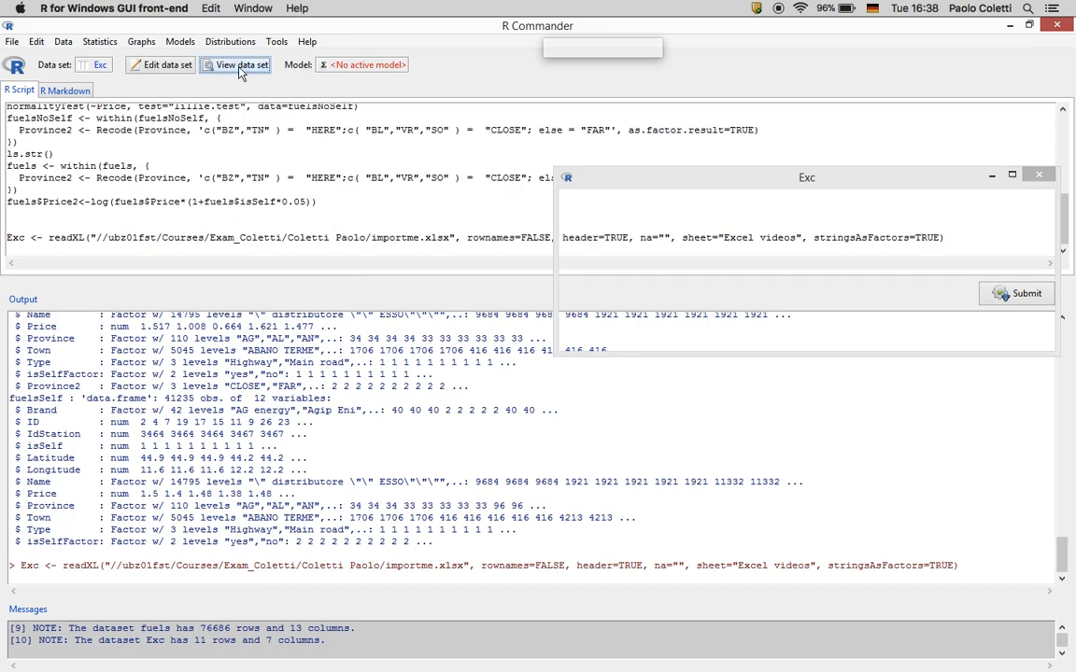
pyautogui.moveTo(633, 175); pyautogui.dragTo(330, 147)
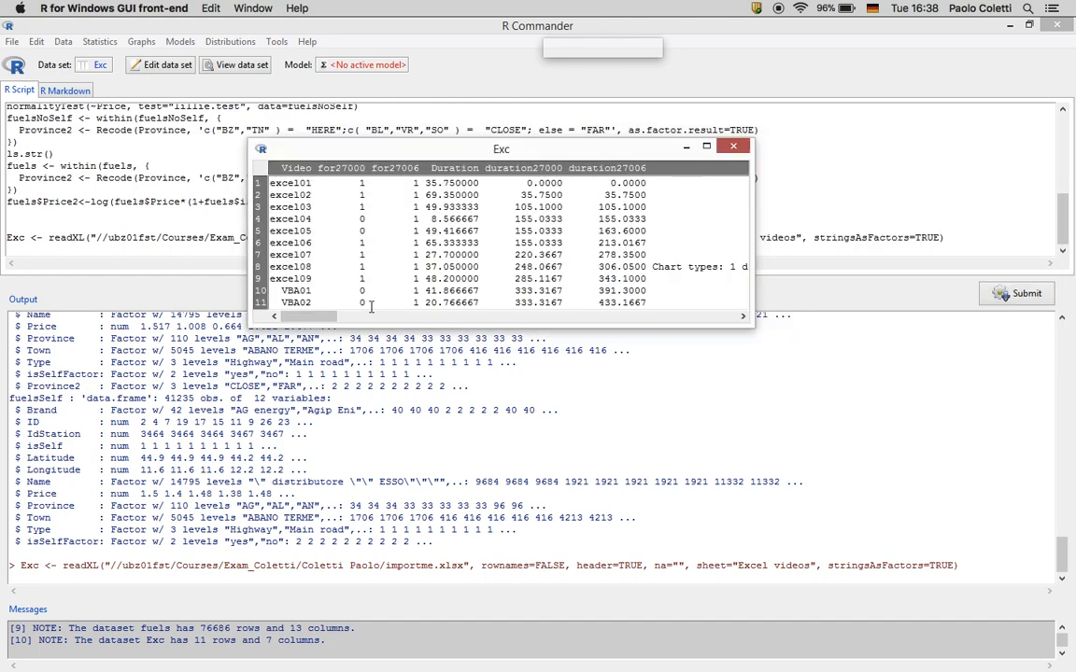
pyautogui.click(312, 320)
pyautogui.moveTo(313, 321); pyautogui.dragTo(291, 313)
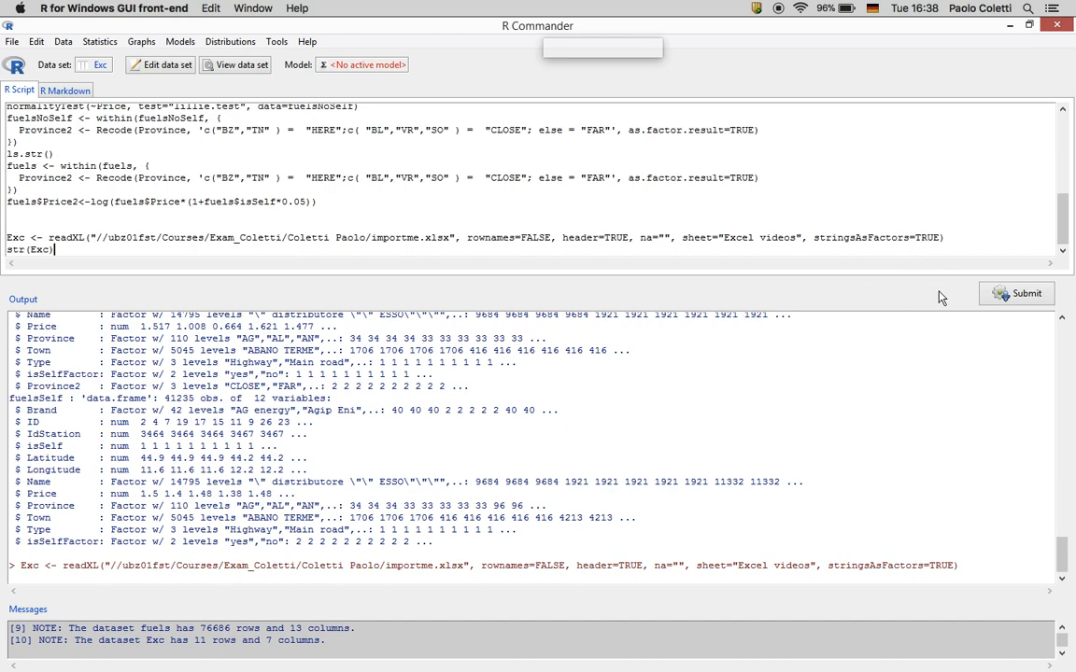
# Run str(Exc) and select the readXL import command line for copying
pyautogui.click(1001, 295)
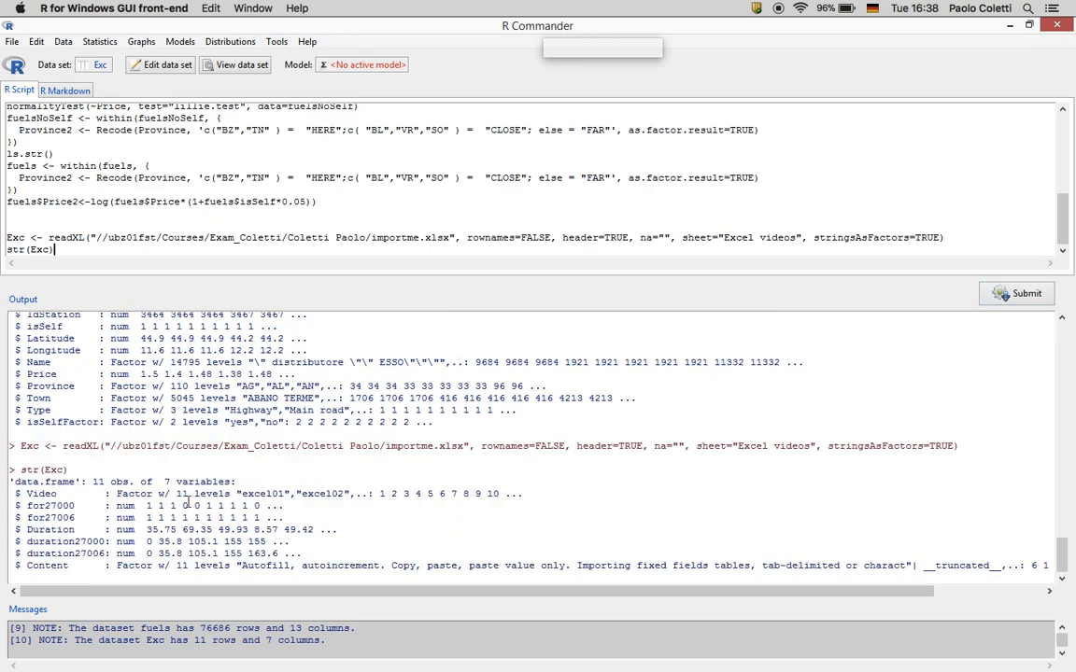
pyautogui.moveTo(9, 237)
pyautogui.mouseDown()
pyautogui.moveTo(68, 236)
pyautogui.moveTo(10, 247)
pyautogui.mouseUp()
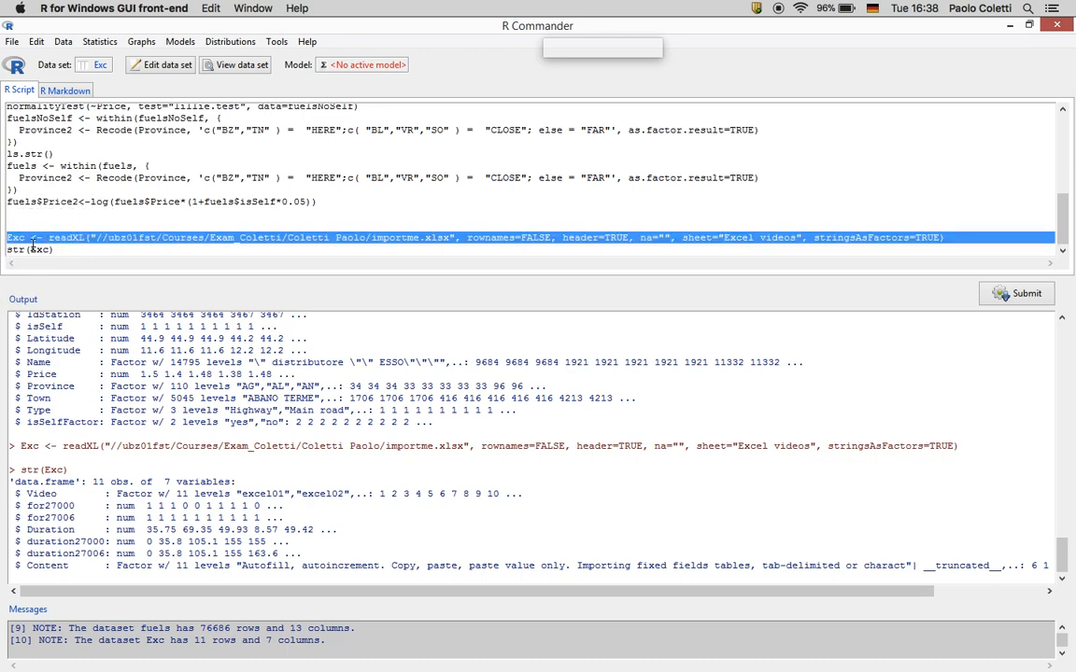
pyautogui.rightClick(39, 235)
# Copy the Exc import command and paste it on a new line in the Word document
pyautogui.click(65, 280)
pyautogui.press('super+Tab')
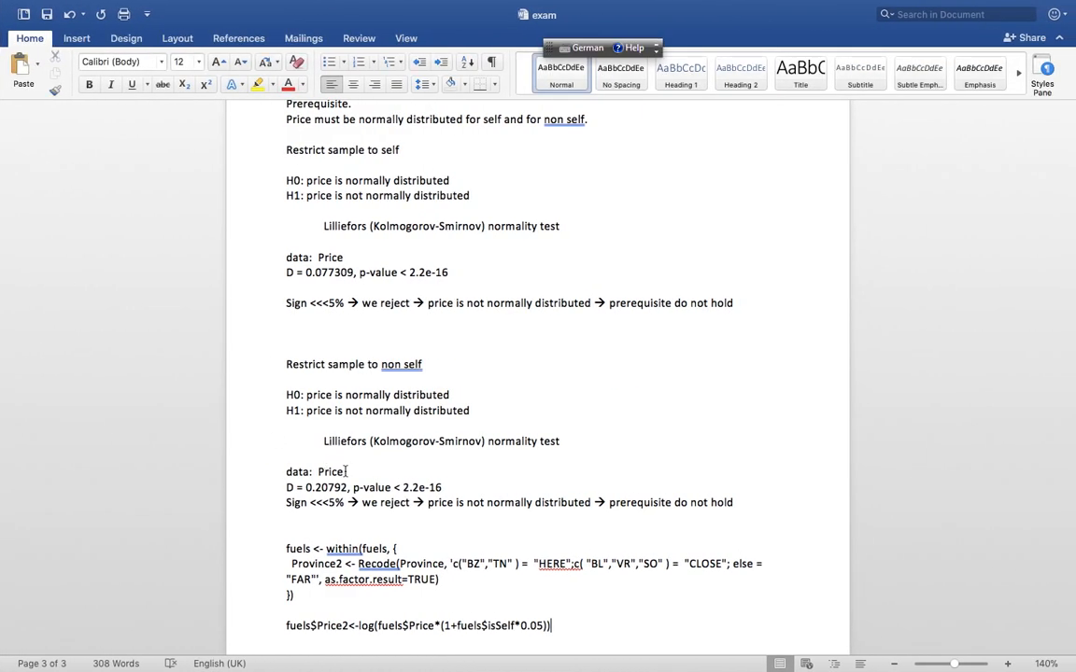
pyautogui.press('Return')
pyautogui.press('Return')
pyautogui.press('super+v')
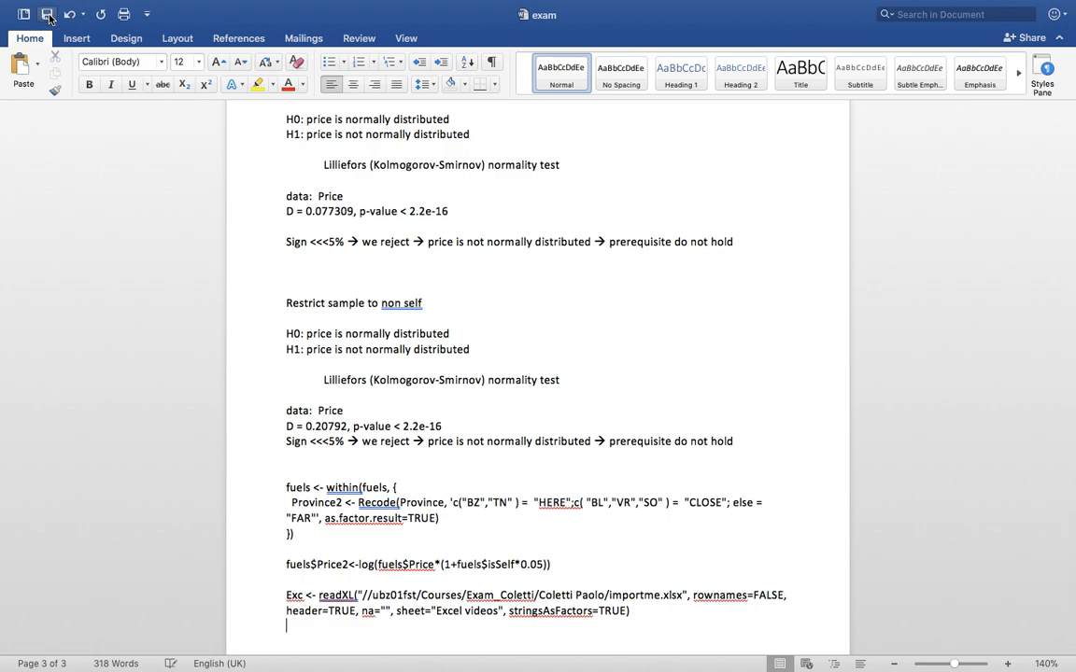
# Quit Microsoft Word
pyautogui.moveTo(781, 6)
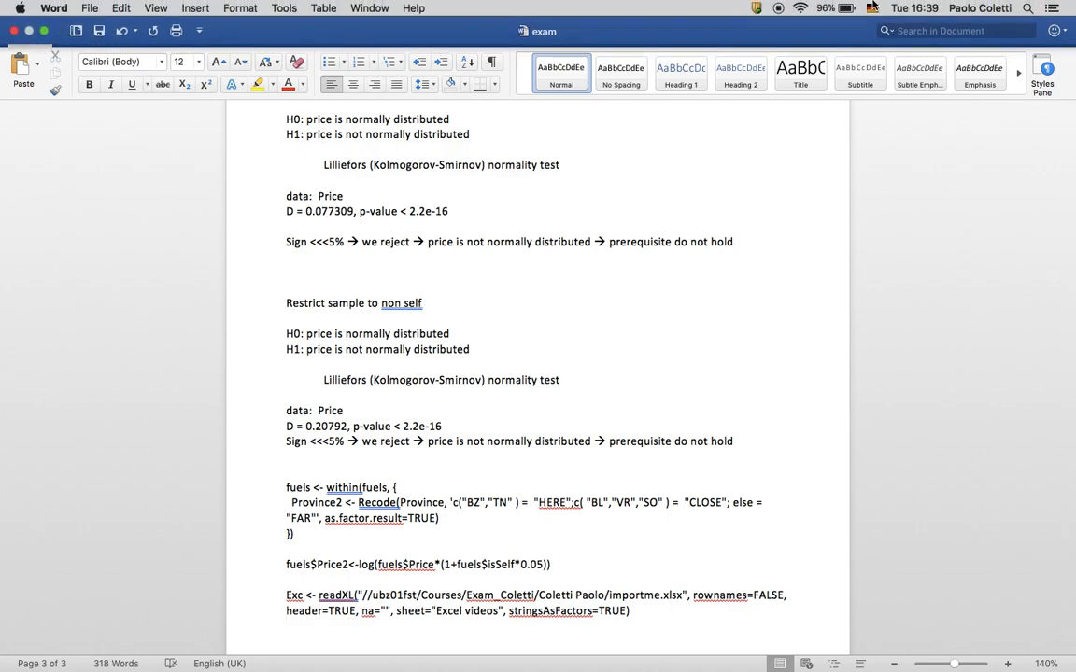
pyautogui.click(55, 8)
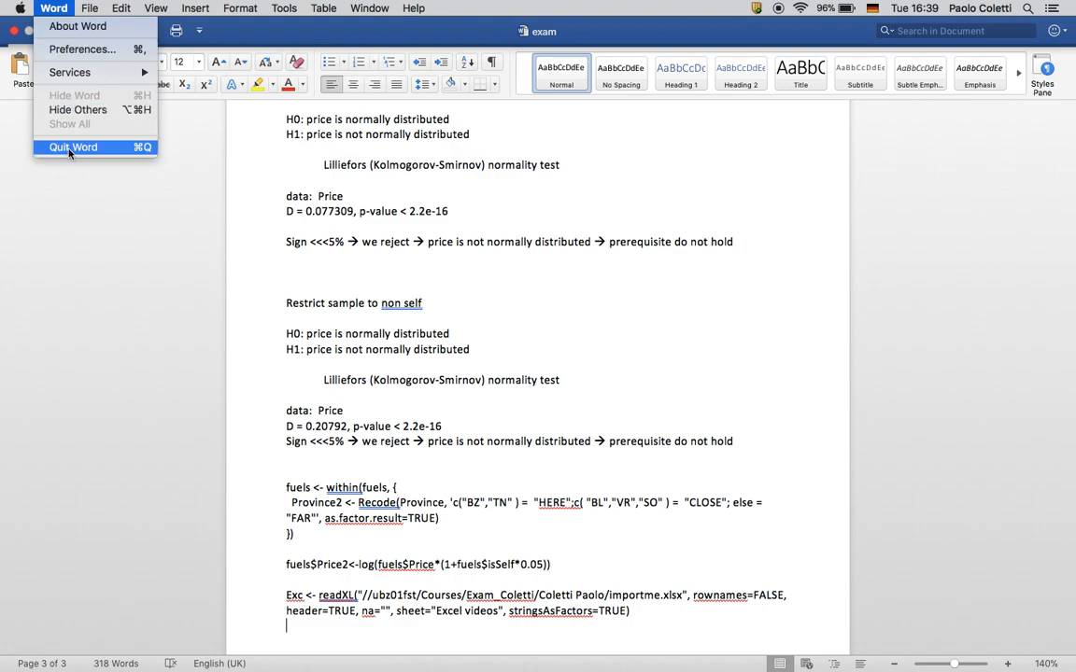
pyautogui.click(69, 148)
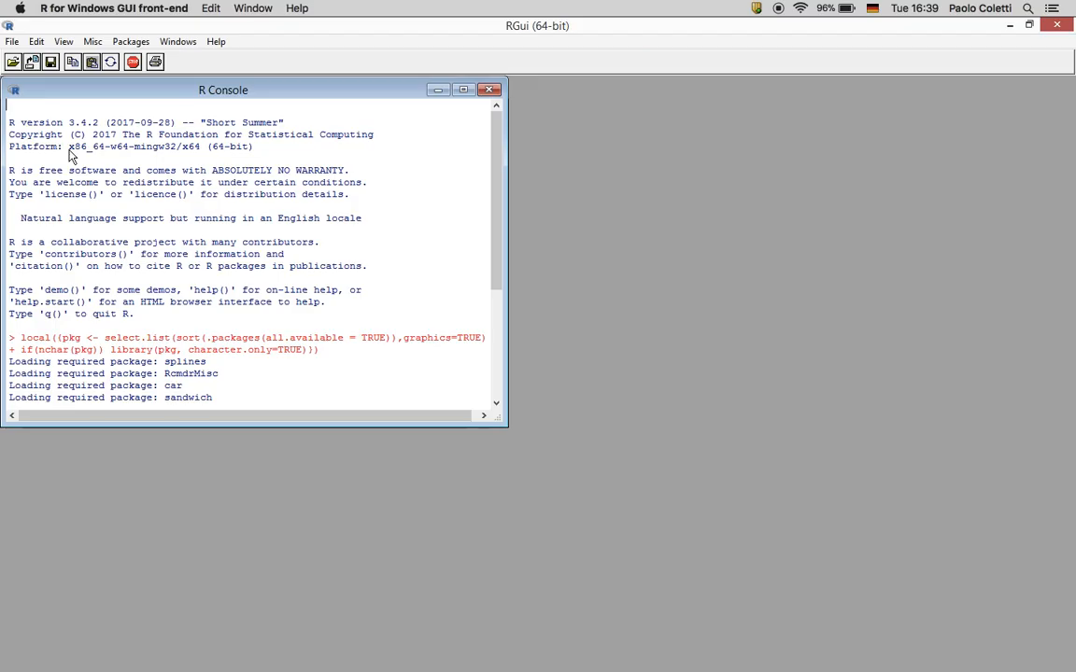
# Bring R Commander back to the front and clear the import line highlight
pyautogui.hotkey('ctrl', 'Up')
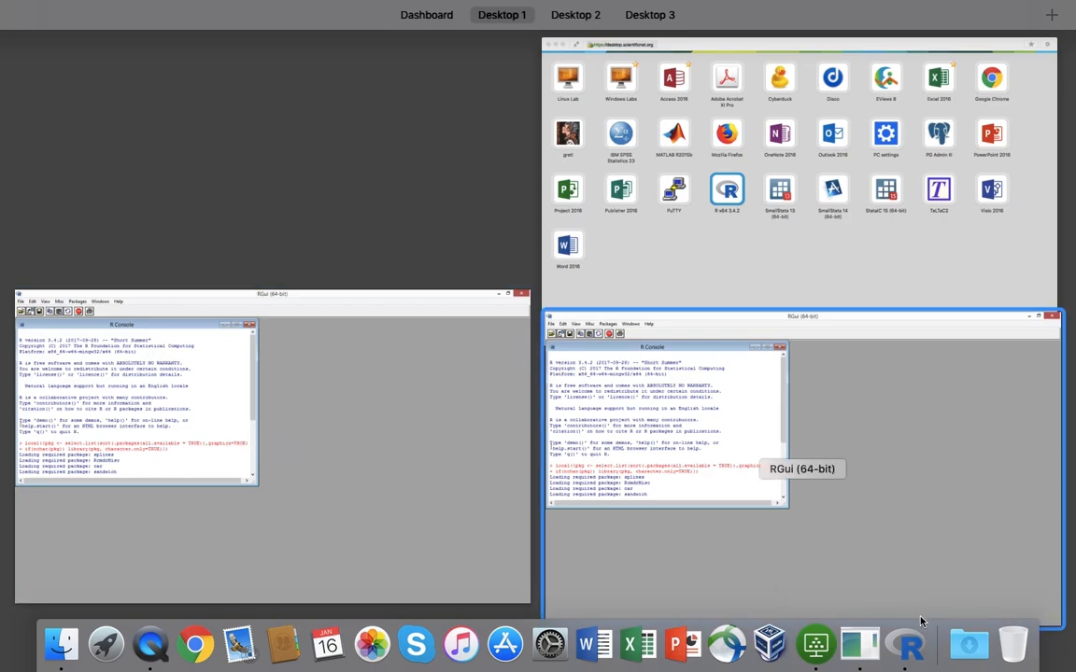
pyautogui.click(907, 642)
pyautogui.rightClick(907, 643)
pyautogui.click(950, 501)
pyautogui.click(287, 159)
# Save the R Commander script under the name exam in the exam folder
pyautogui.rightClick(287, 159)
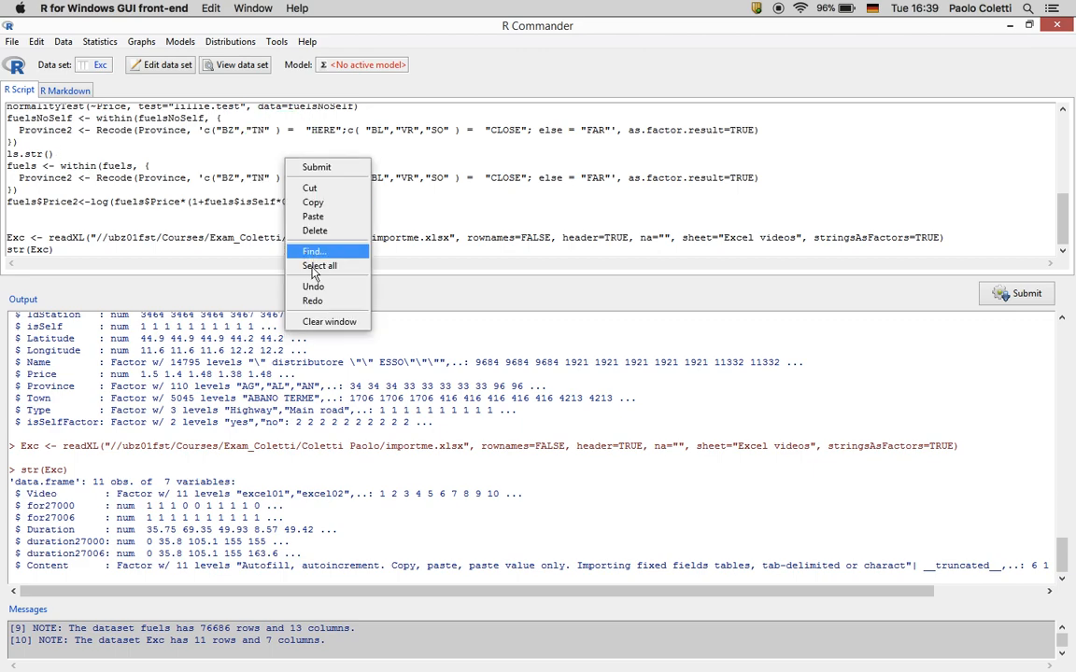
pyautogui.click(8, 42)
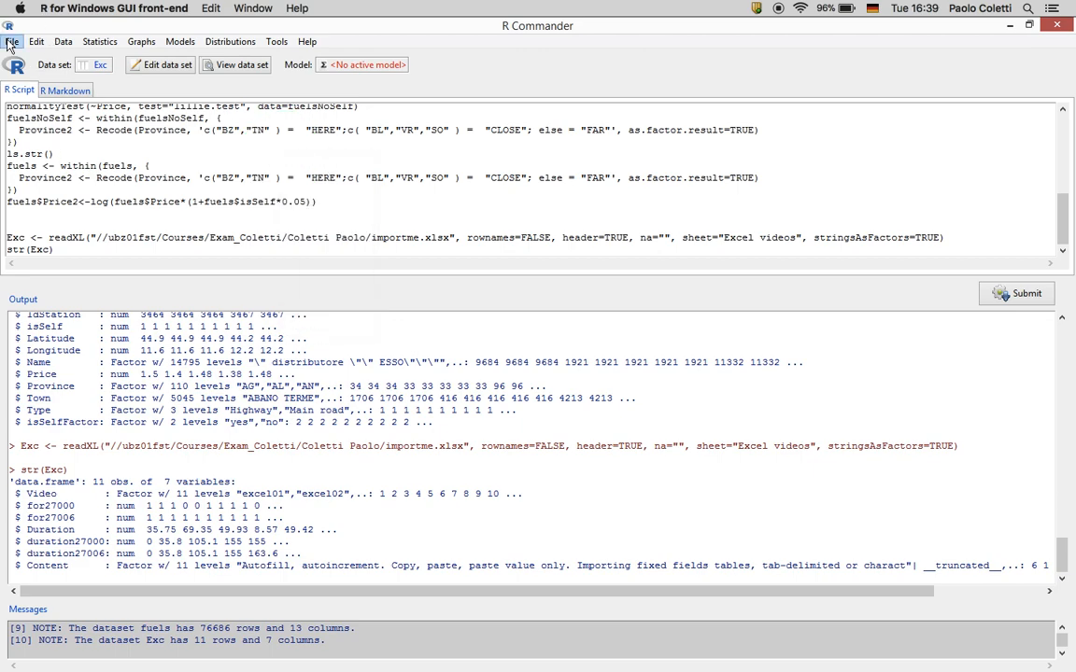
pyautogui.click(42, 109)
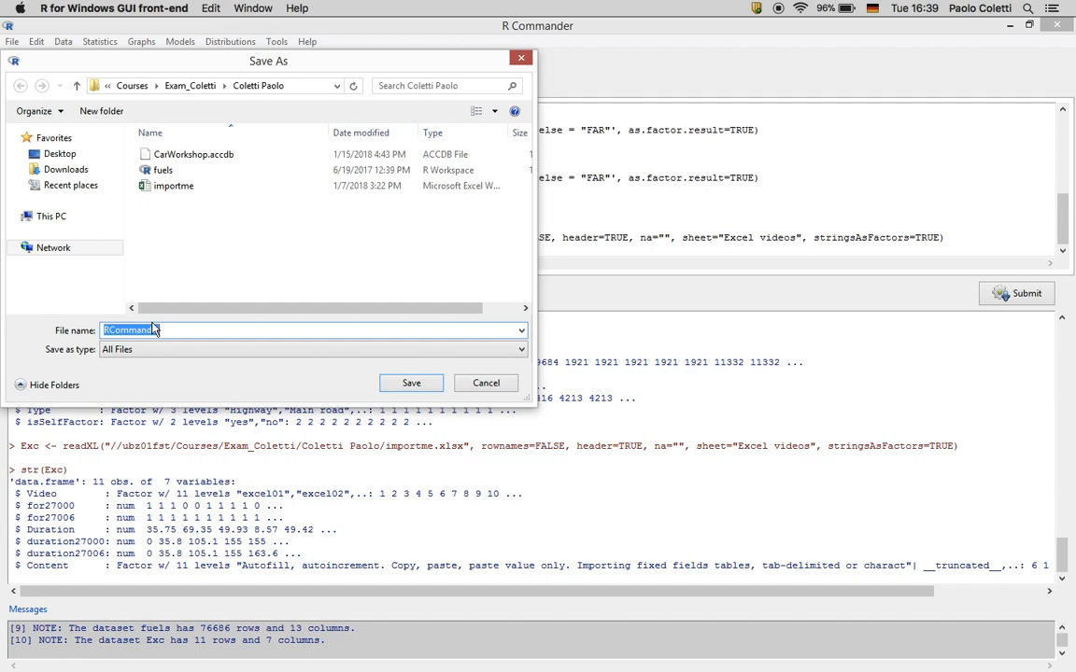
pyautogui.write('exam')
pyautogui.click(409, 383)
pyautogui.click(93, 324)
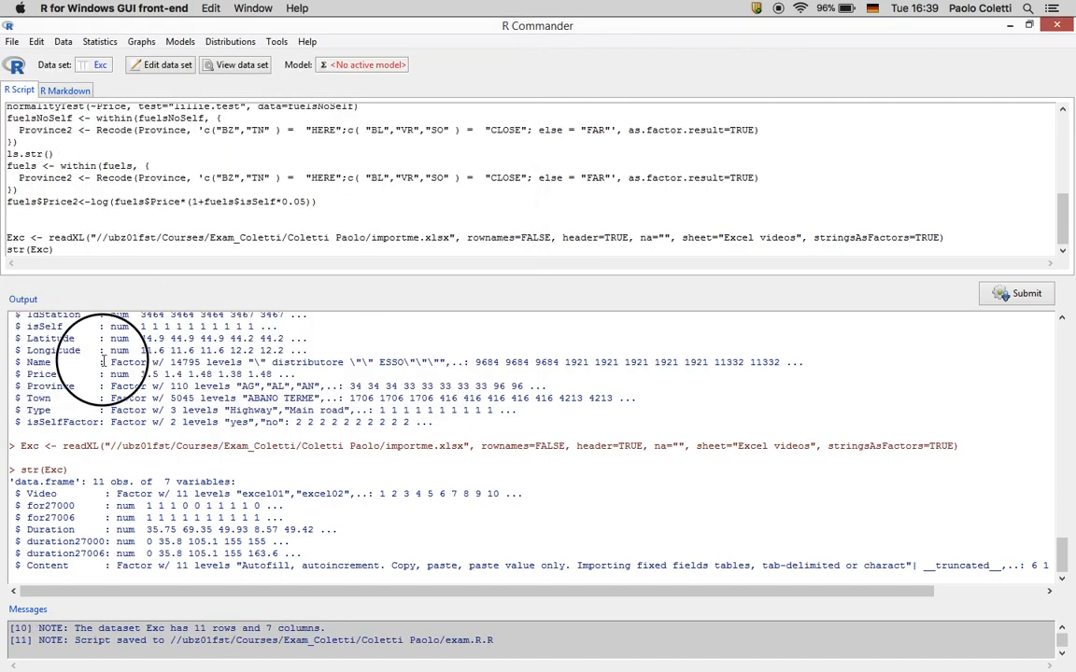
# From the Save output dialog, rename the exam.R.R script file to exam.R
pyautogui.click(12, 42)
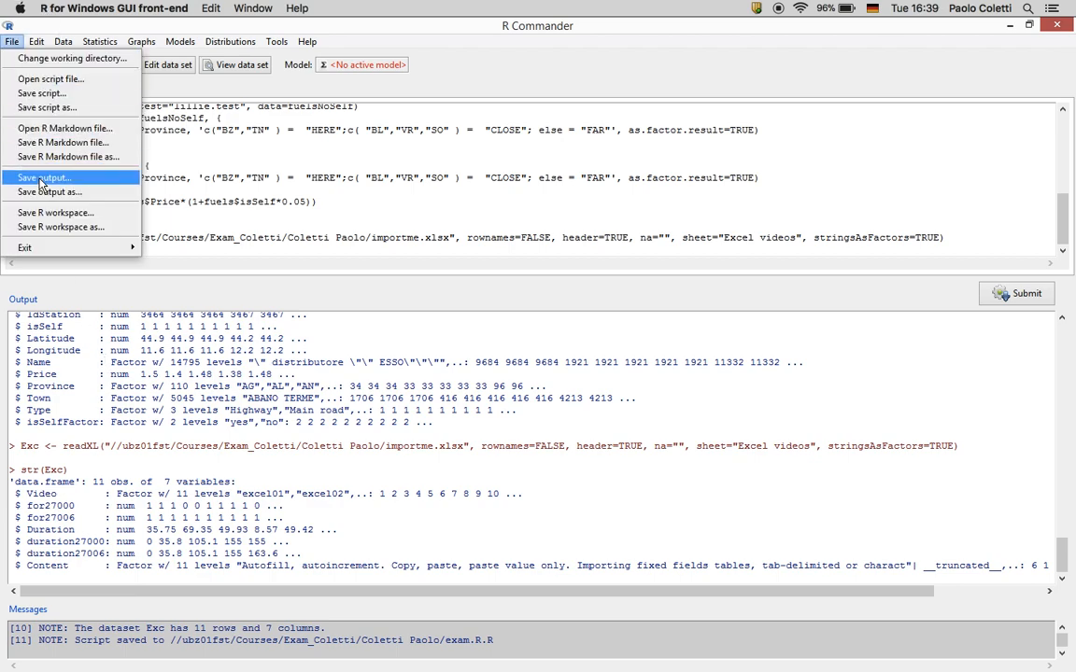
pyautogui.click(41, 180)
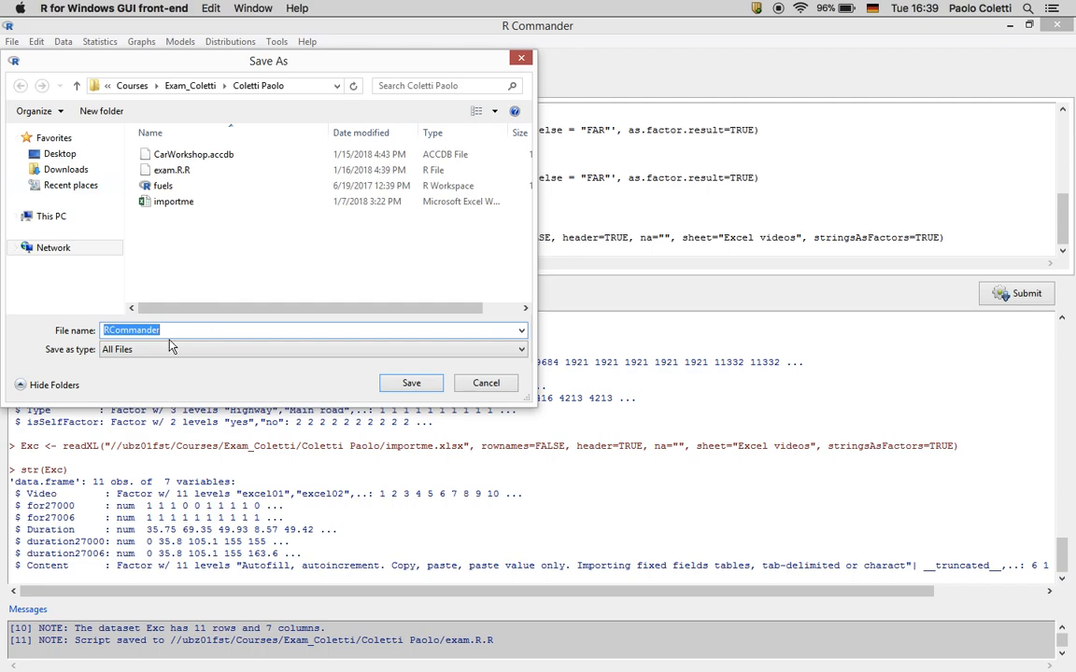
pyautogui.write('exam')
pyautogui.click(264, 387)
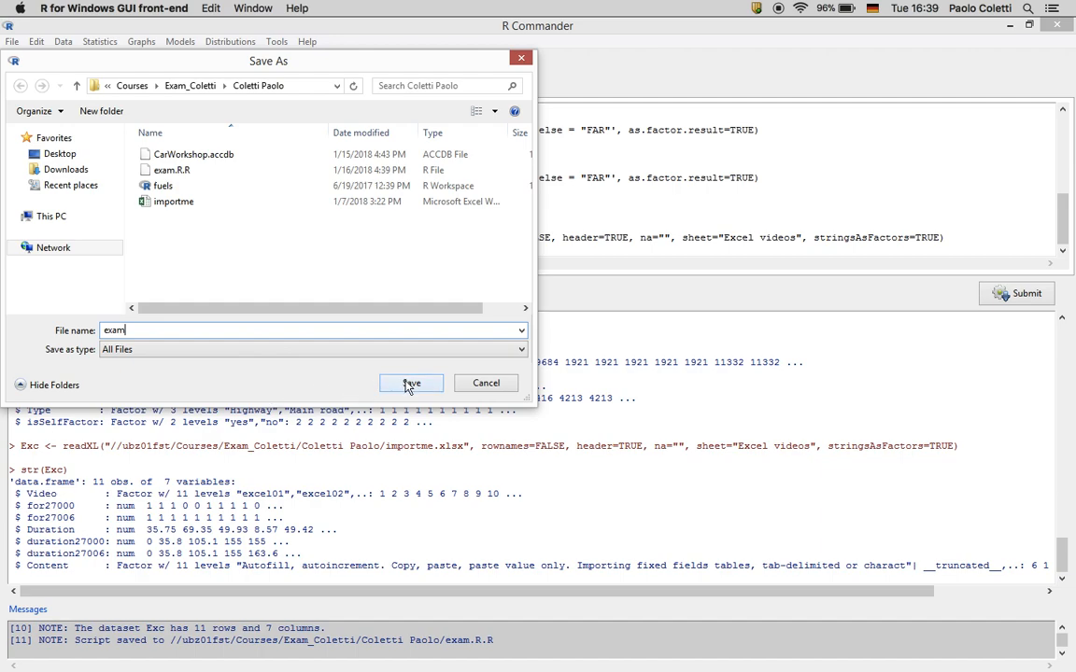
pyautogui.click(184, 173)
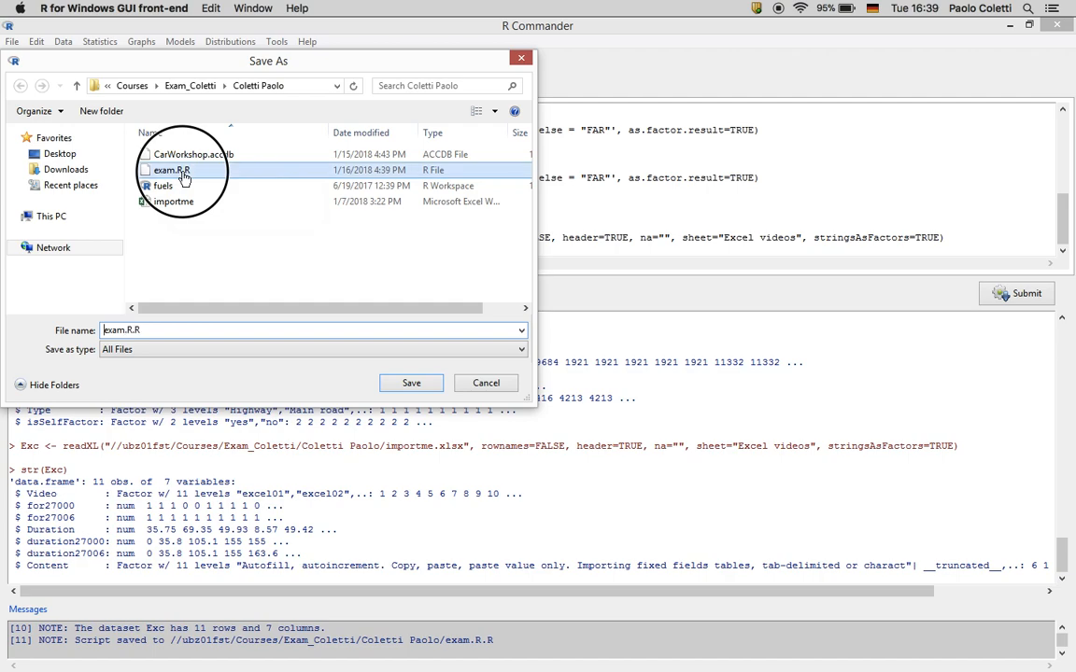
pyautogui.click(188, 172)
pyautogui.click(192, 171)
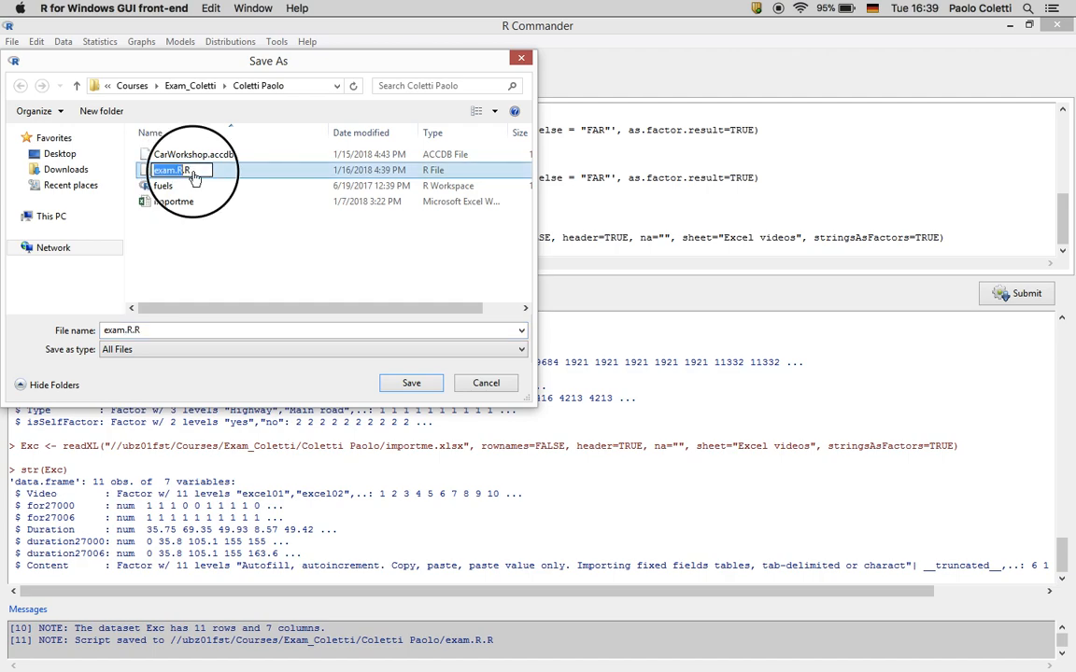
pyautogui.press('BackSpace')
pyautogui.press('BackSpace')
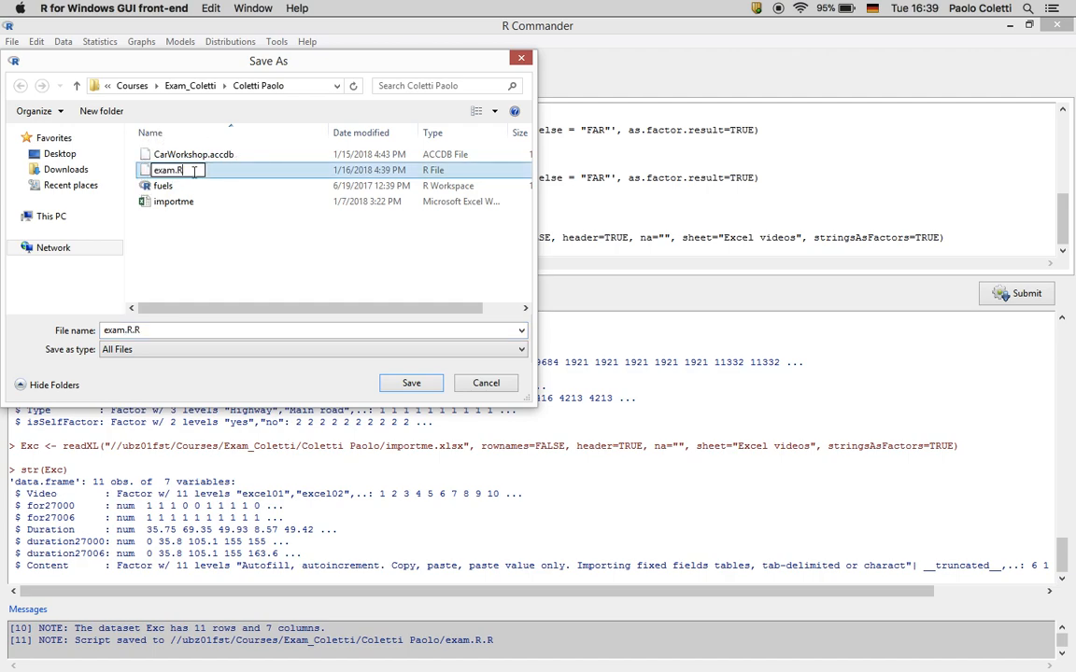
pyautogui.click(165, 332)
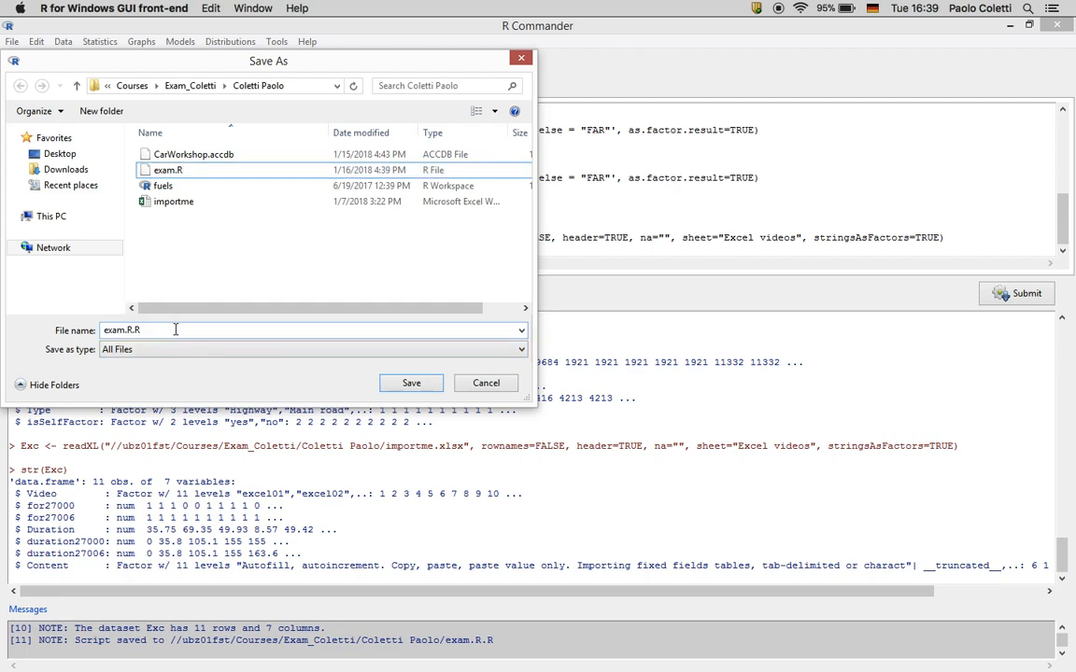
# Save the output as exam in the exam folder
pyautogui.click(175, 330)
pyautogui.press('BackSpace')
pyautogui.press('BackSpace')
pyautogui.press('BackSpace')
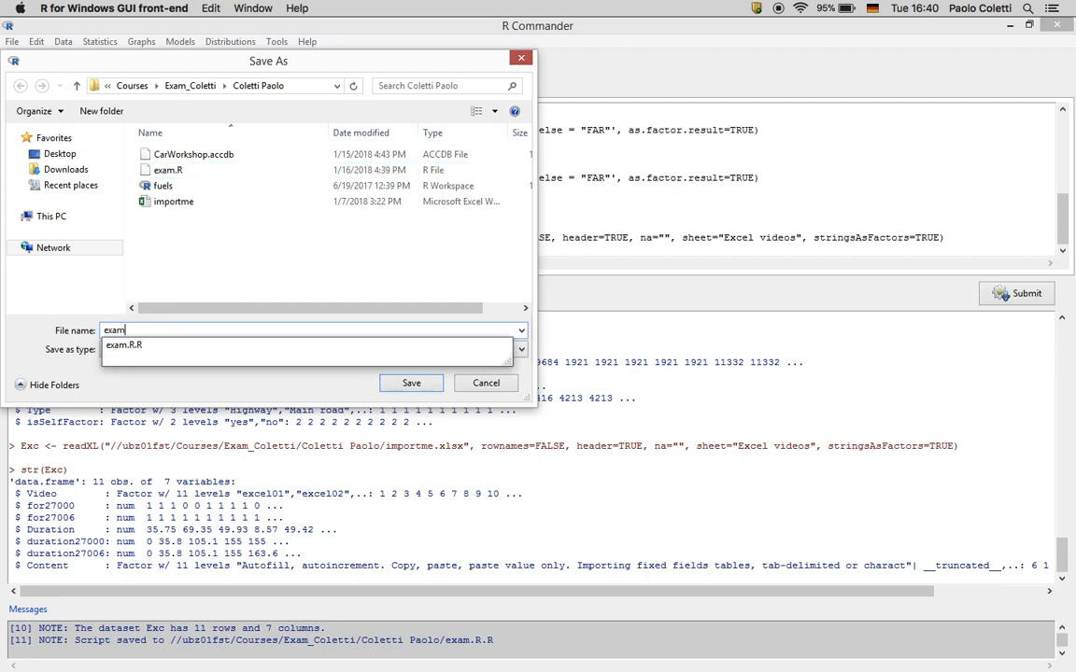
pyautogui.click(408, 381)
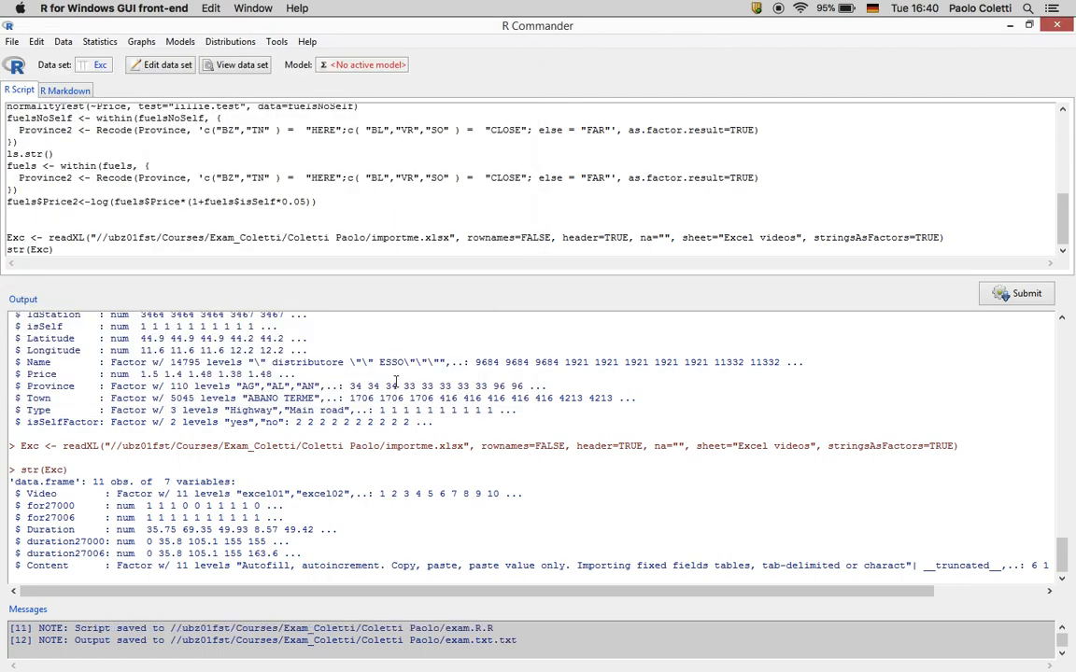
# Save the workspace as fuels.RData in the exam folder, replacing the existing file
pyautogui.click(12, 41)
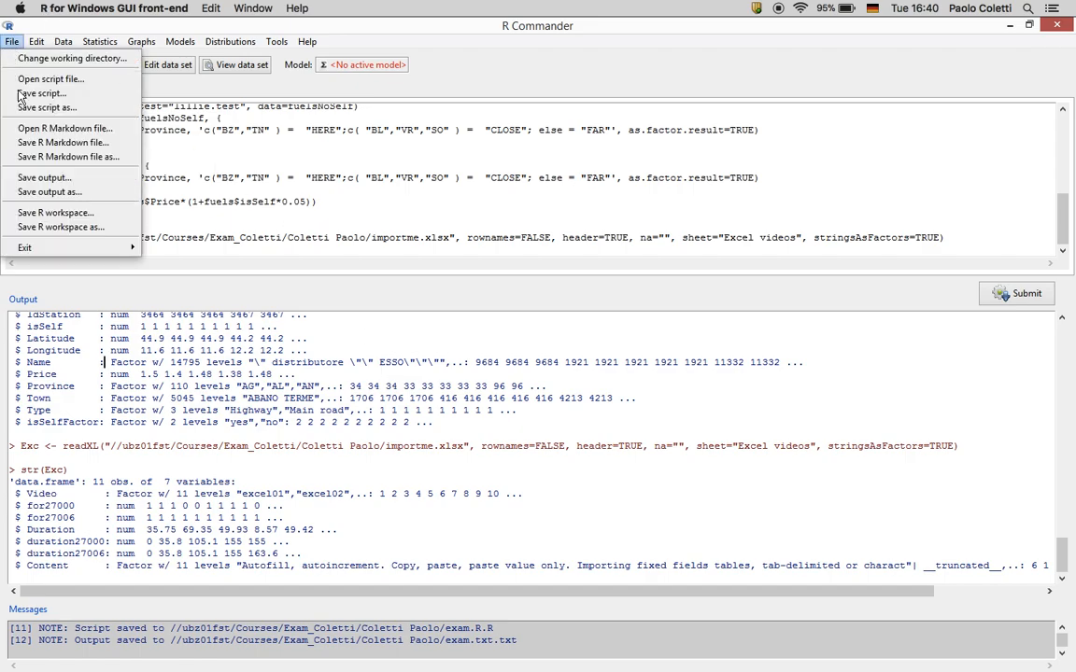
pyautogui.click(36, 228)
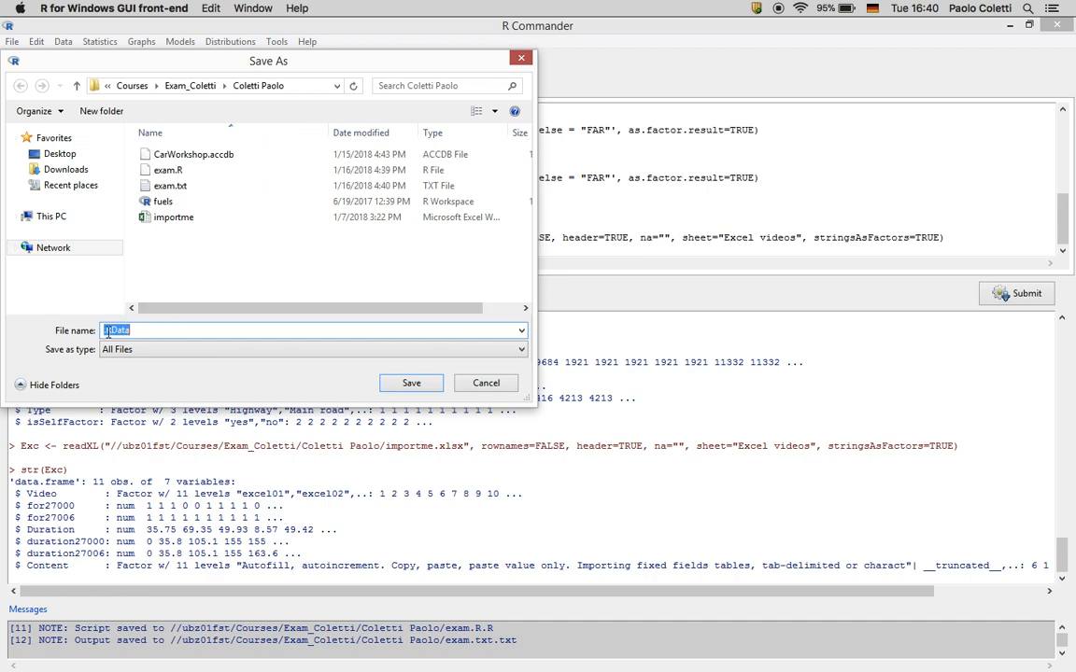
pyautogui.click(105, 330)
pyautogui.write('fuels')
pyautogui.click(412, 383)
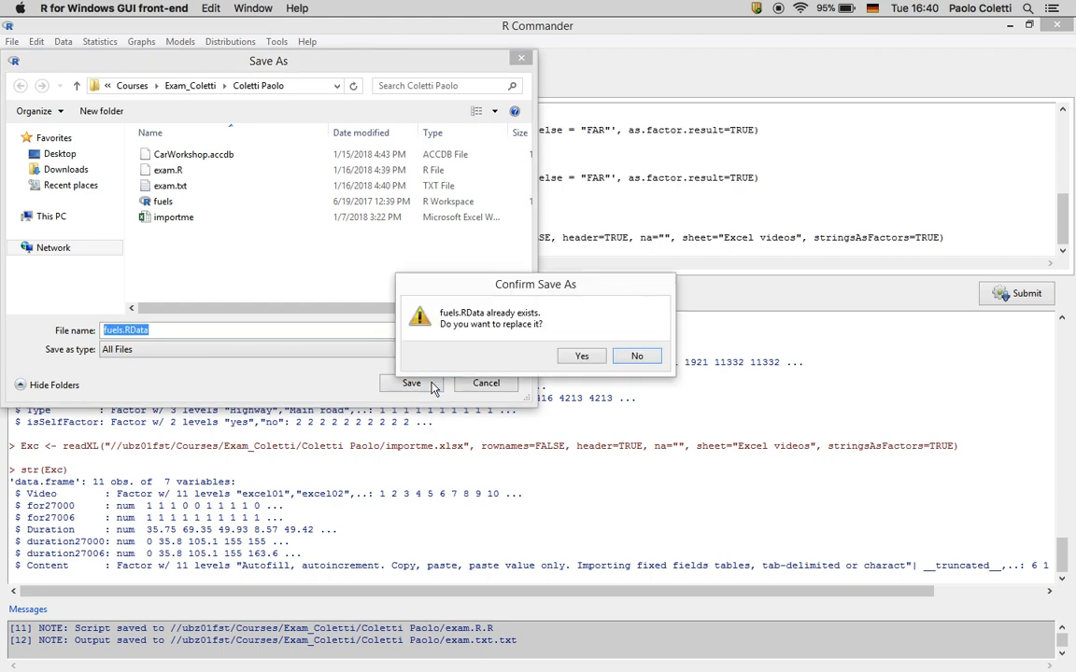
pyautogui.click(581, 356)
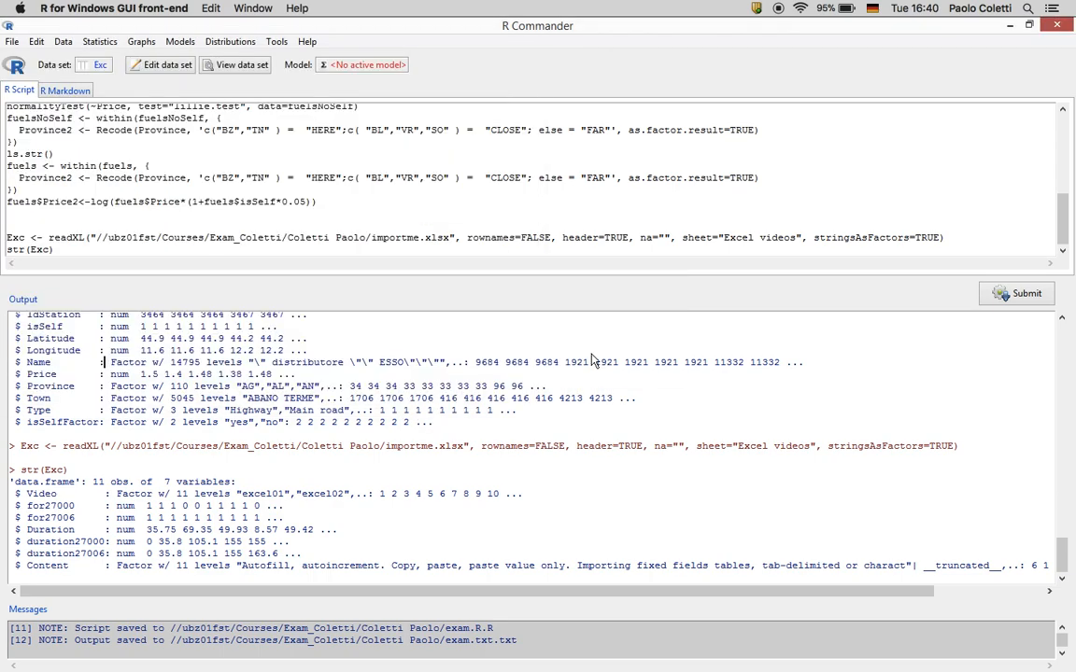
# Exit Commander and R, declining to save the script, R Markdown and output
pyautogui.click(10, 42)
pyautogui.moveTo(112, 248)
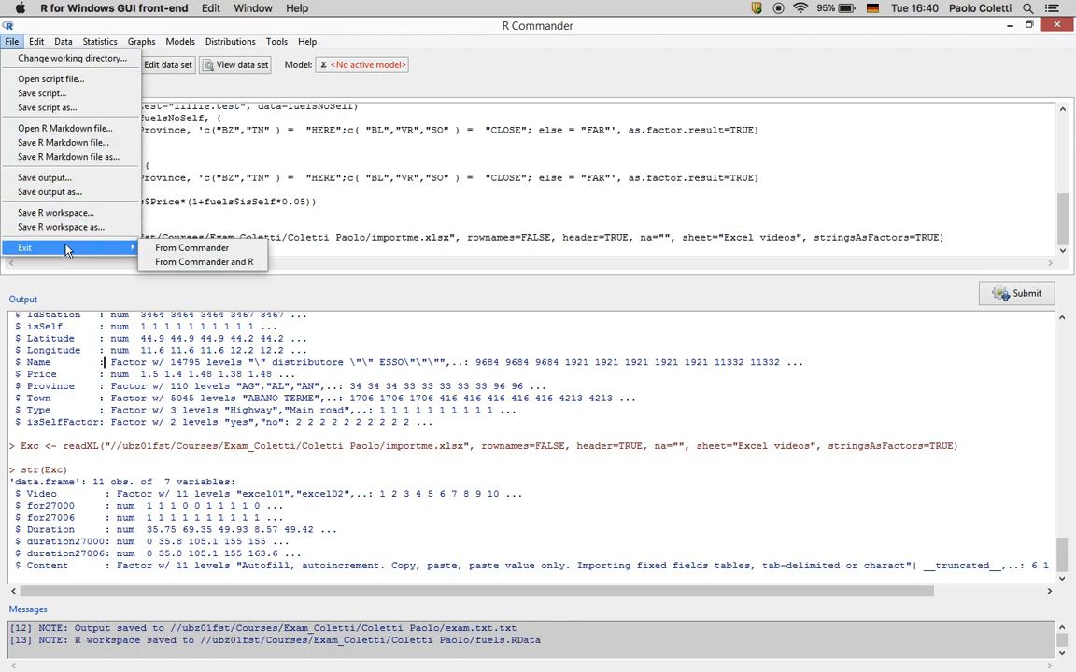
pyautogui.click(178, 261)
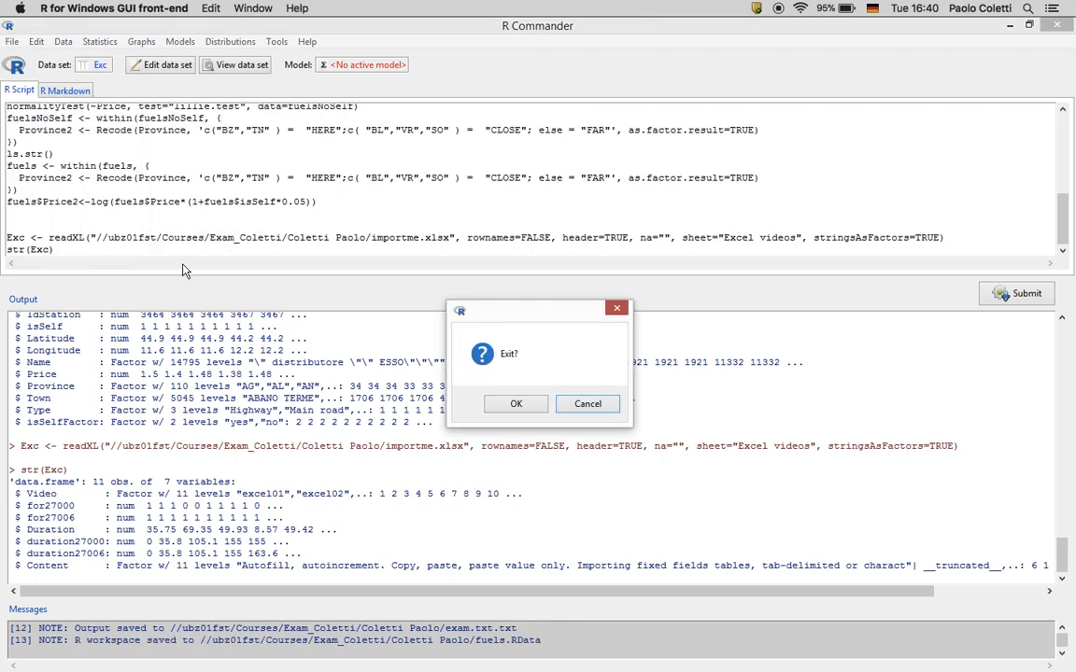
pyautogui.click(519, 404)
pyautogui.click(586, 407)
pyautogui.click(587, 407)
pyautogui.click(586, 406)
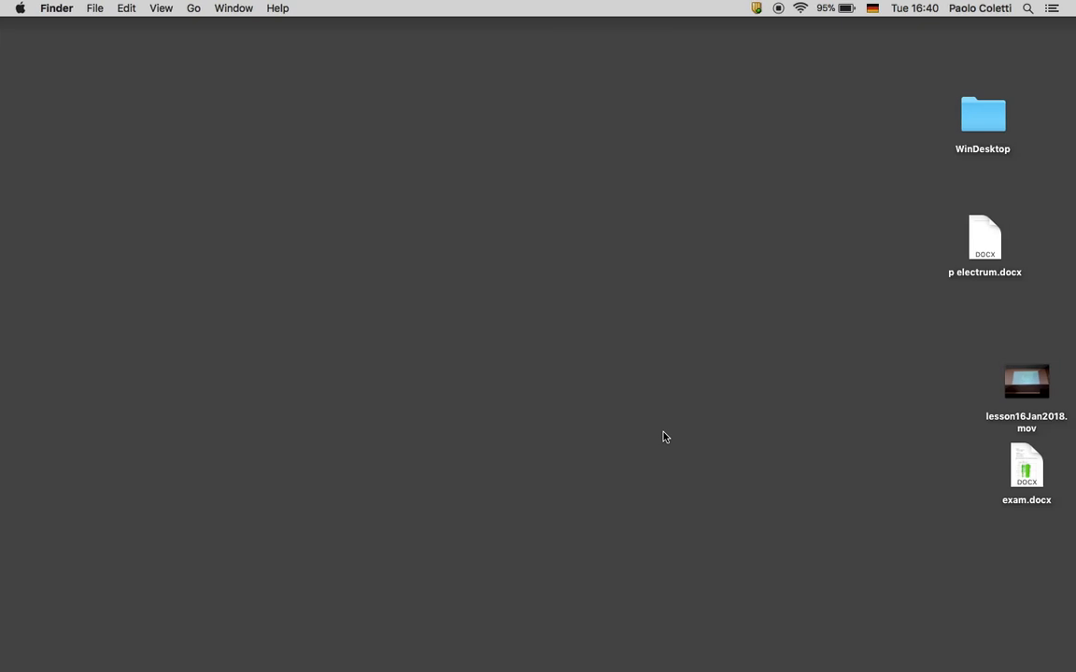
# Move exam.docx to the middle of the desktop and show all windows
pyautogui.moveTo(1035, 497); pyautogui.dragTo(472, 390)
pyautogui.click(191, 9)
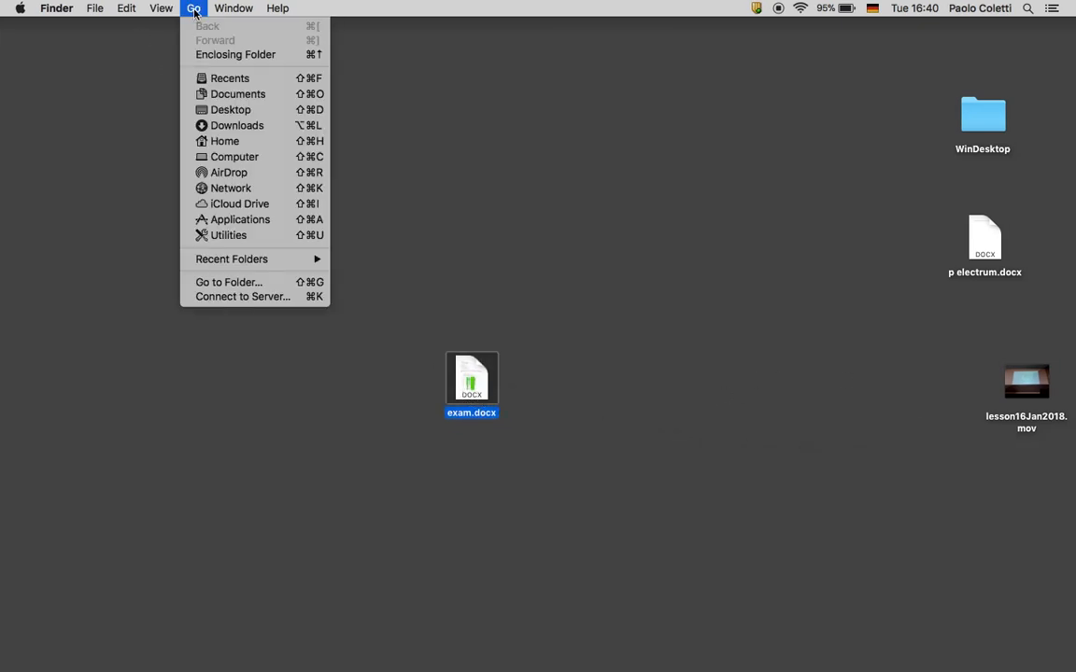
pyautogui.click(81, 154)
pyautogui.hotkey('ctrl', 'Up')
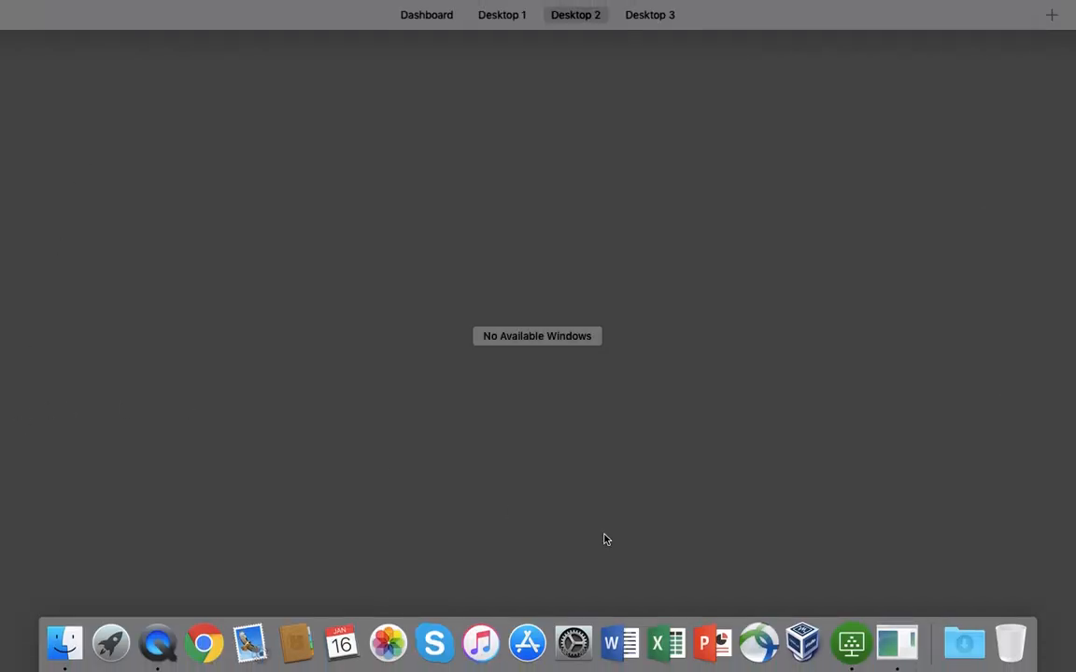
# Launch AnyConnect and log in to vpn.scientificnet.org with the account password
pyautogui.click(752, 644)
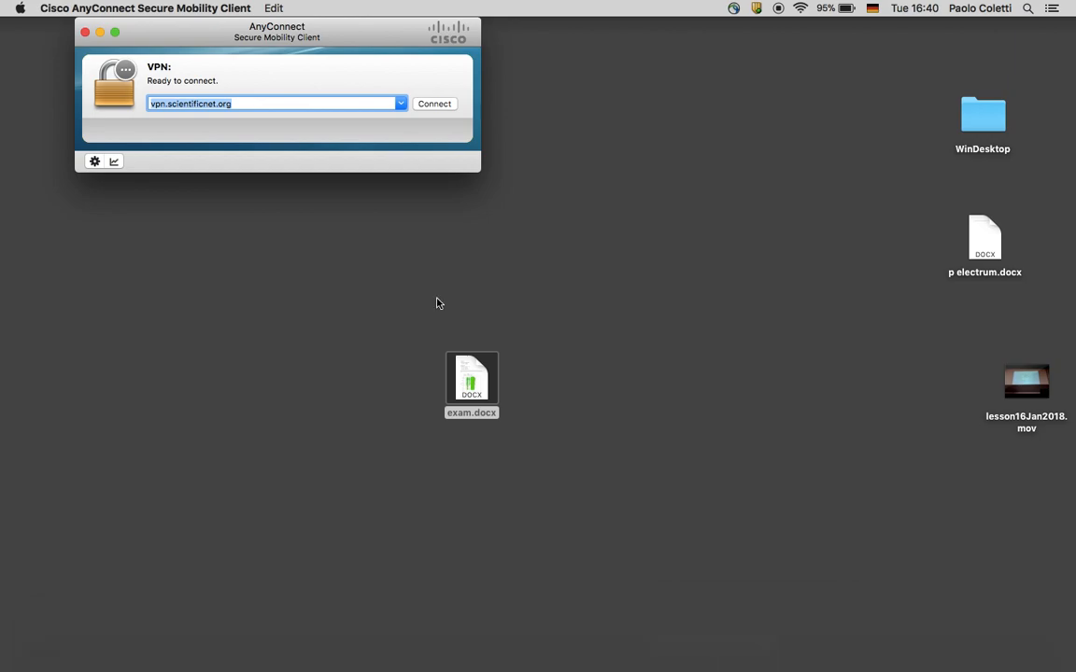
pyautogui.click(440, 104)
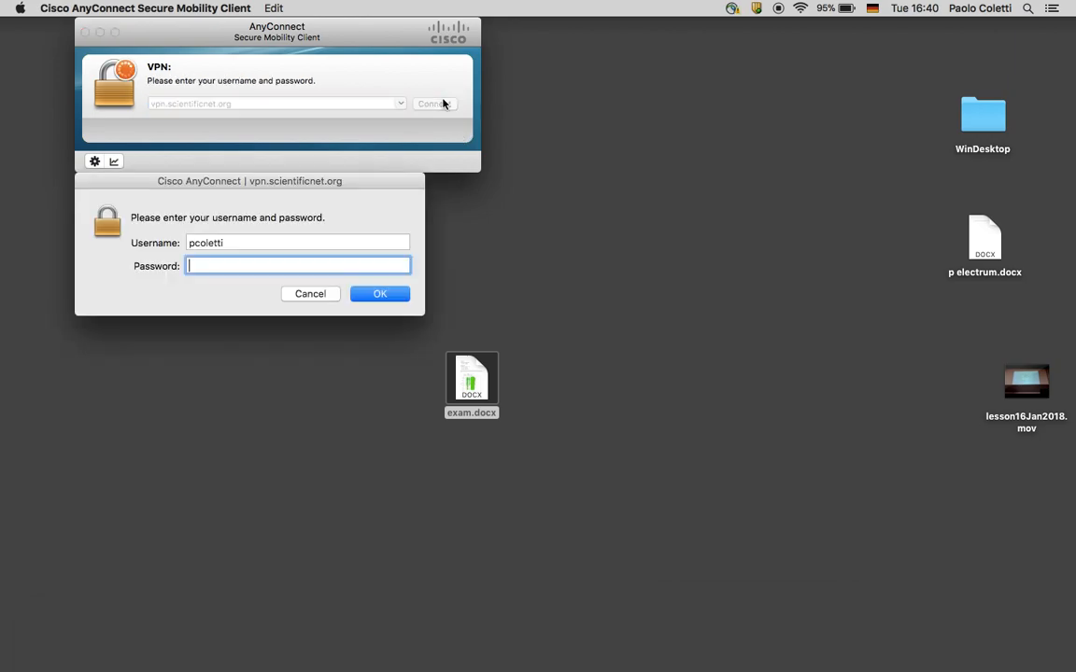
pyautogui.write('•••••')
pyautogui.click(366, 295)
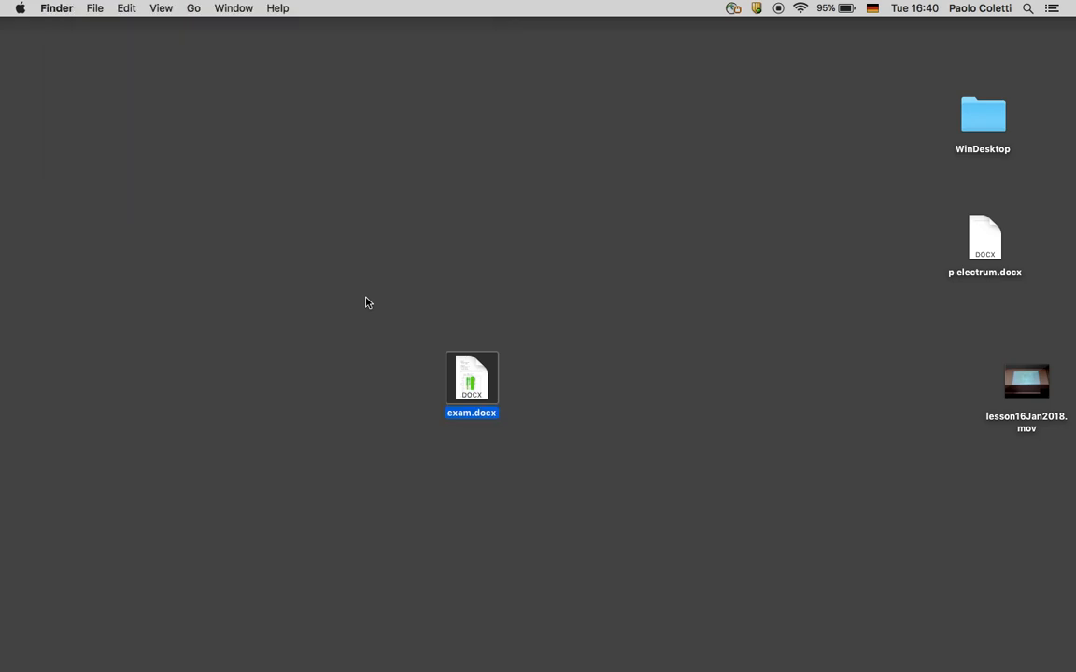
# Connect to the server smb://ubz01fst.unibz.it/Courses, moving exam.docx to the desktop's left side
pyautogui.click(193, 8)
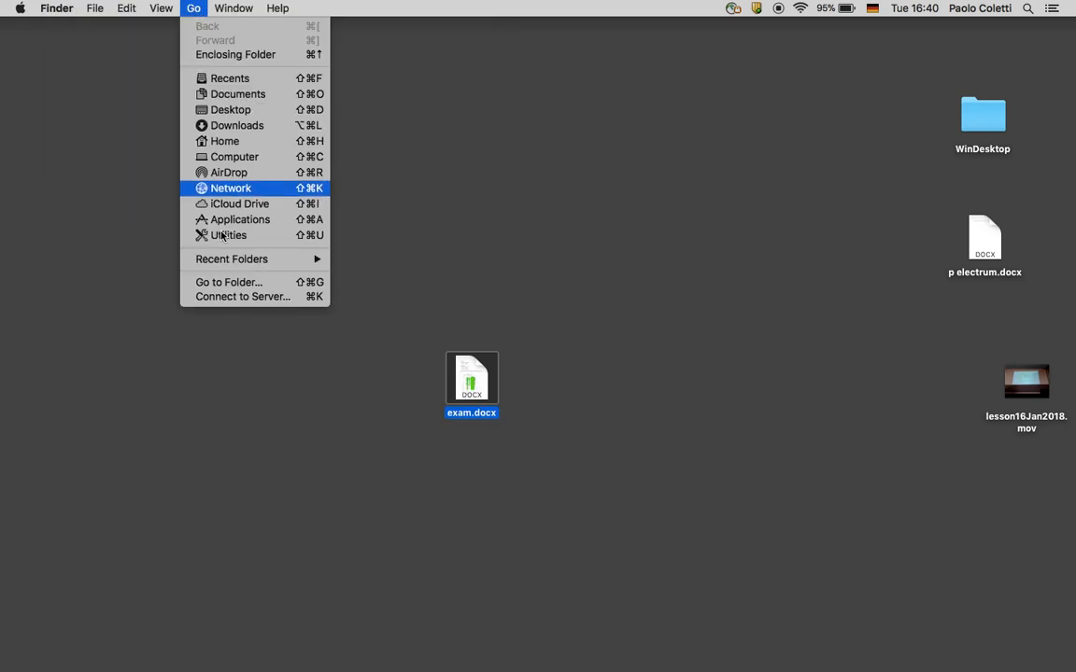
pyautogui.click(225, 297)
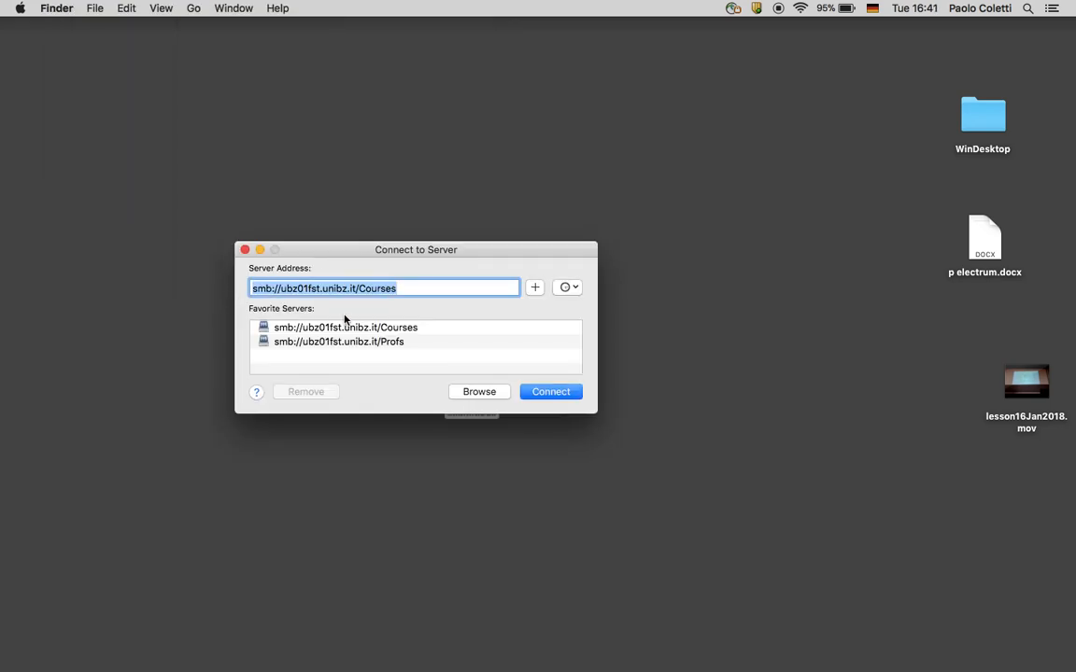
pyautogui.click(551, 391)
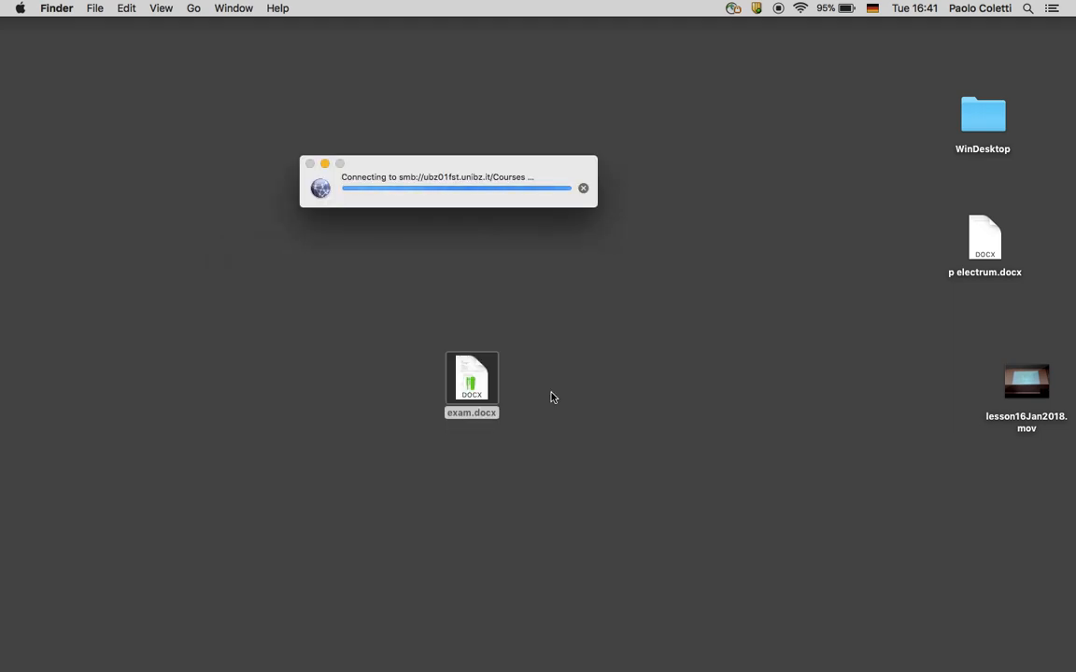
pyautogui.moveTo(469, 392); pyautogui.dragTo(100, 378)
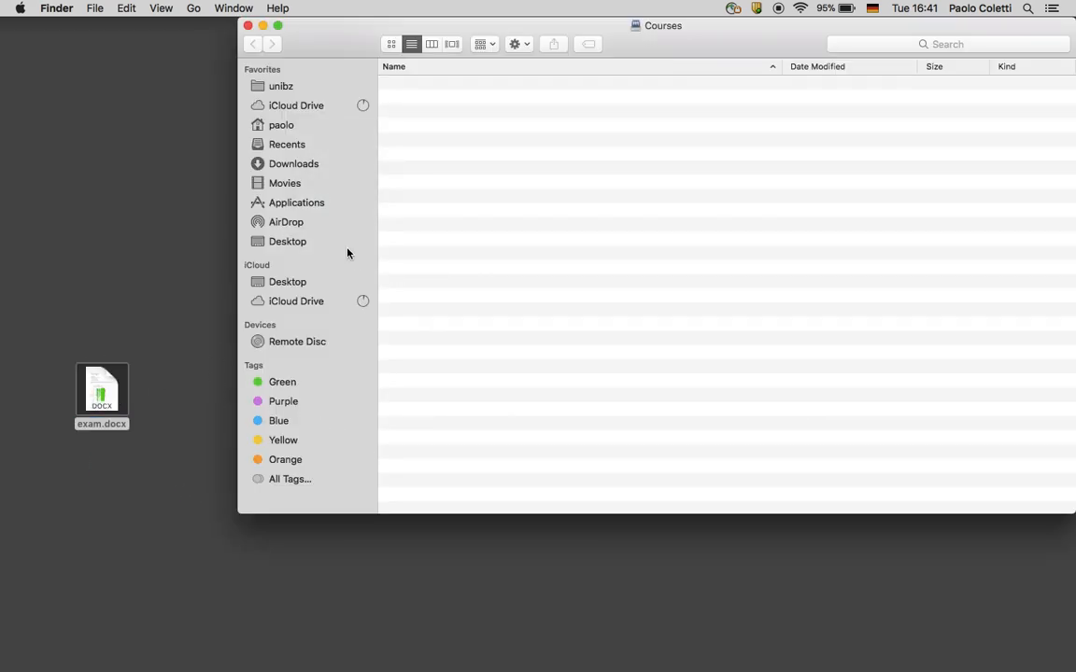
pyautogui.click(309, 382)
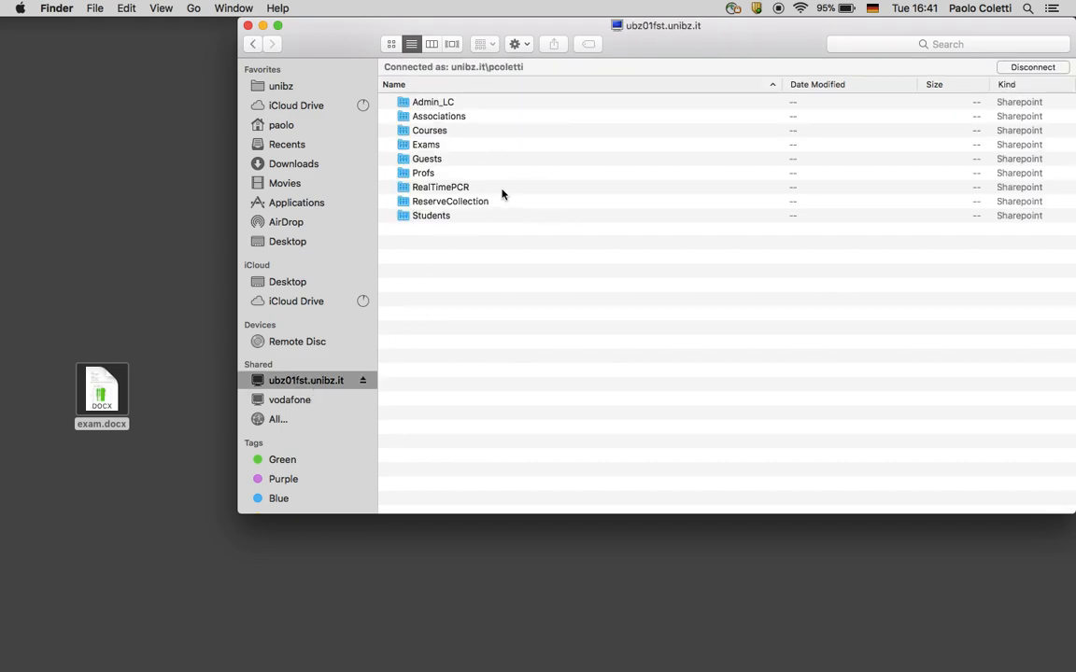
pyautogui.doubleClick(429, 131)
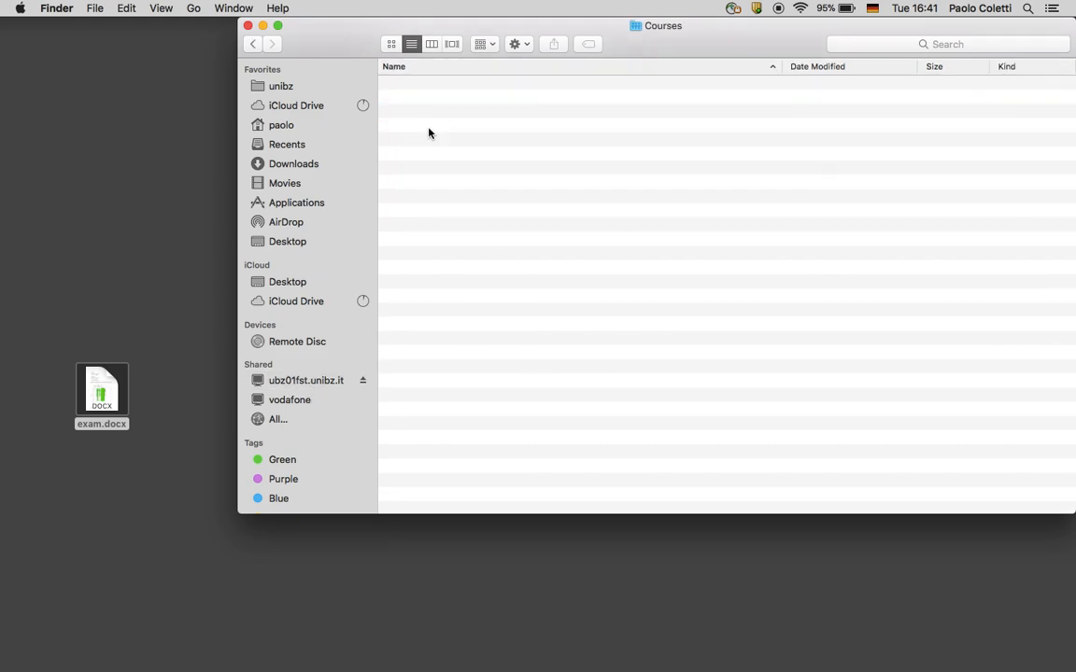
pyautogui.click(424, 313)
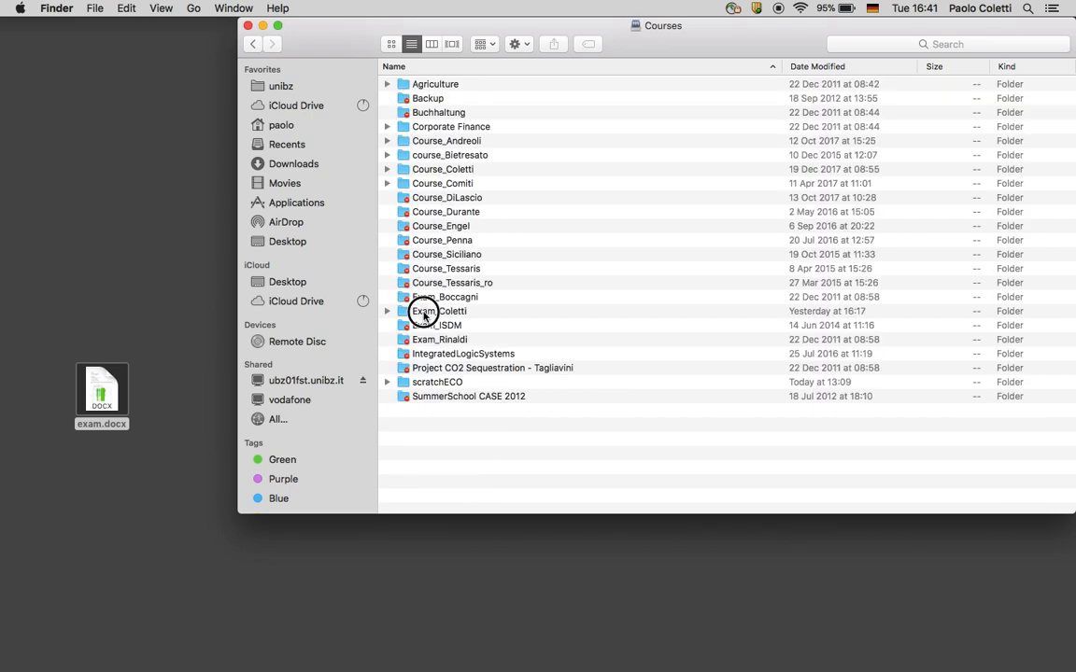
pyautogui.doubleClick(424, 313)
pyautogui.doubleClick(448, 85)
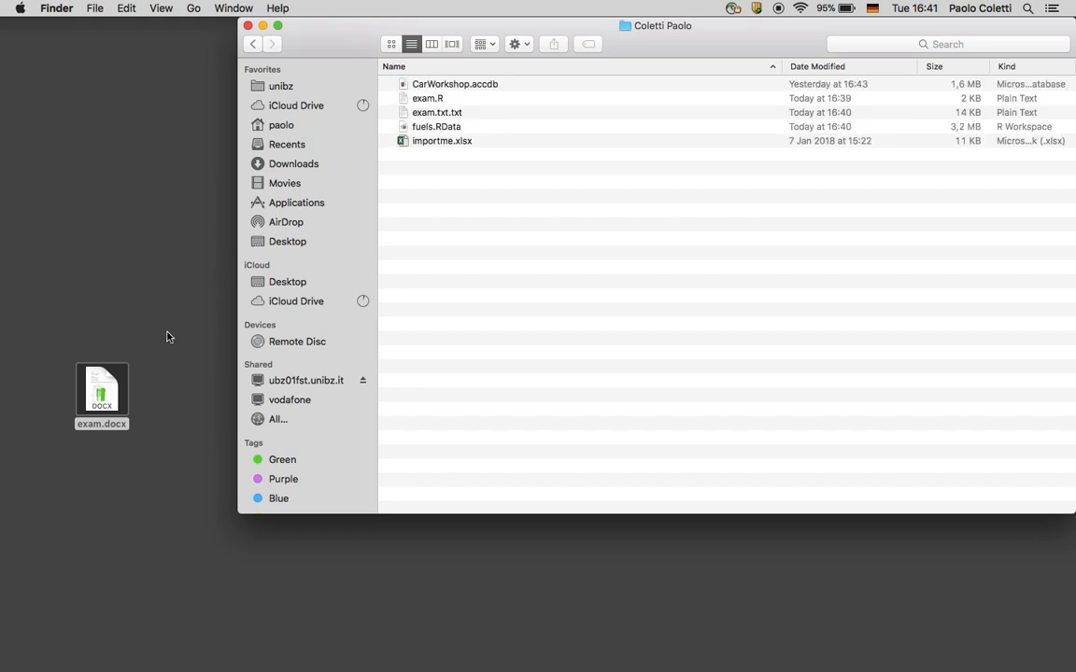
pyautogui.moveTo(97, 385); pyautogui.dragTo(540, 318)
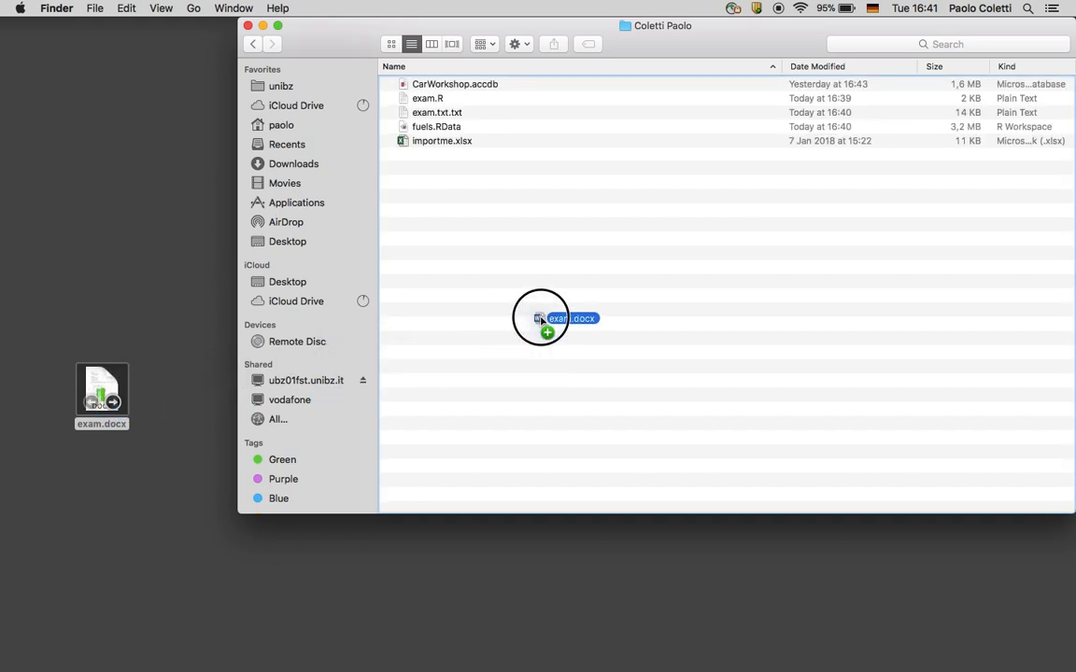
pyautogui.moveTo(539, 318); pyautogui.dragTo(540, 322)
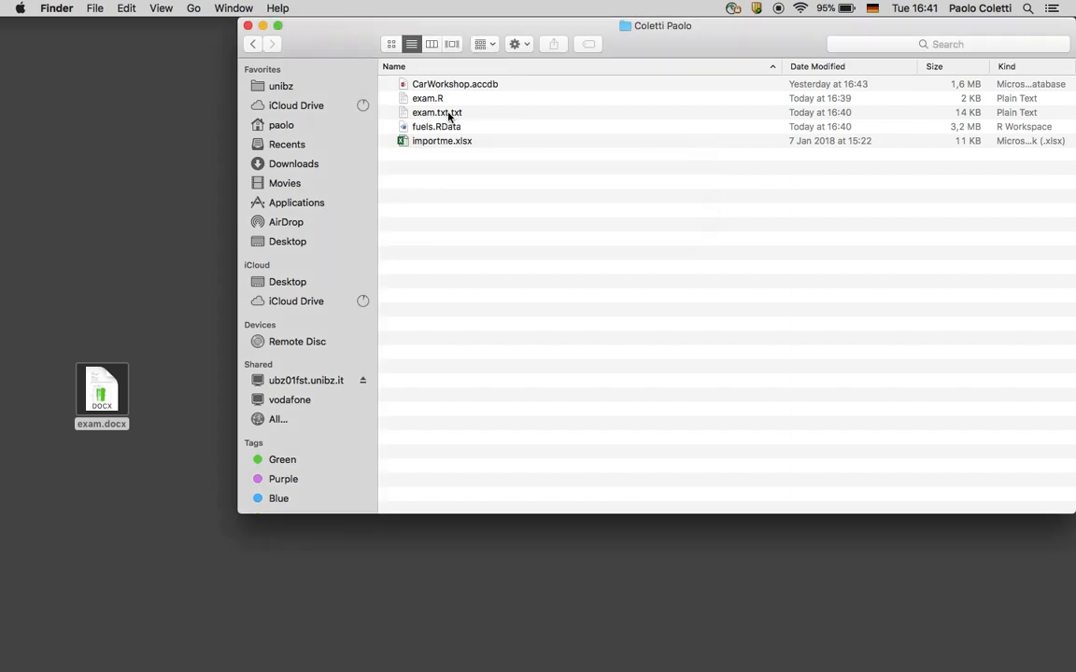
pyautogui.click(448, 114)
pyautogui.click(448, 115)
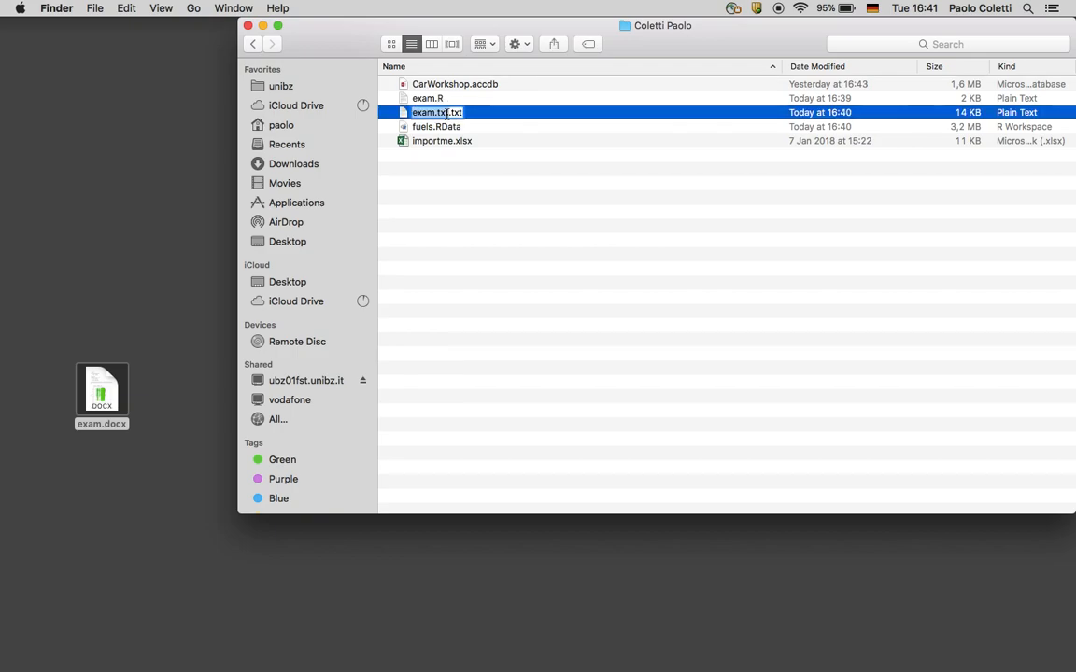
pyautogui.moveTo(448, 113); pyautogui.dragTo(498, 112)
pyautogui.press('BackSpace')
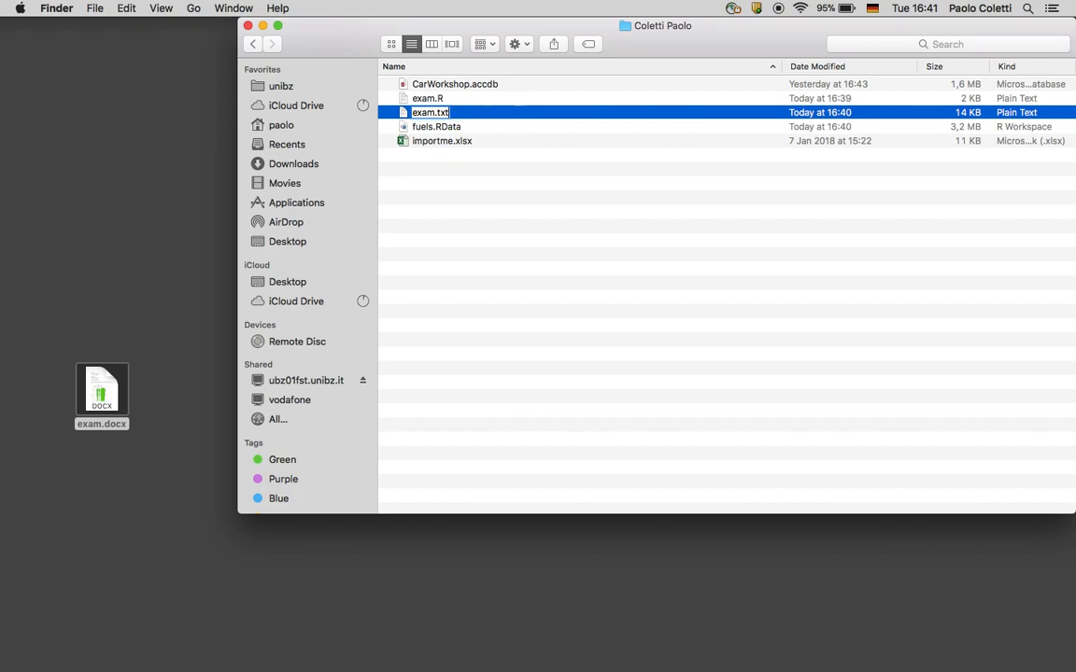
pyautogui.press('Return')
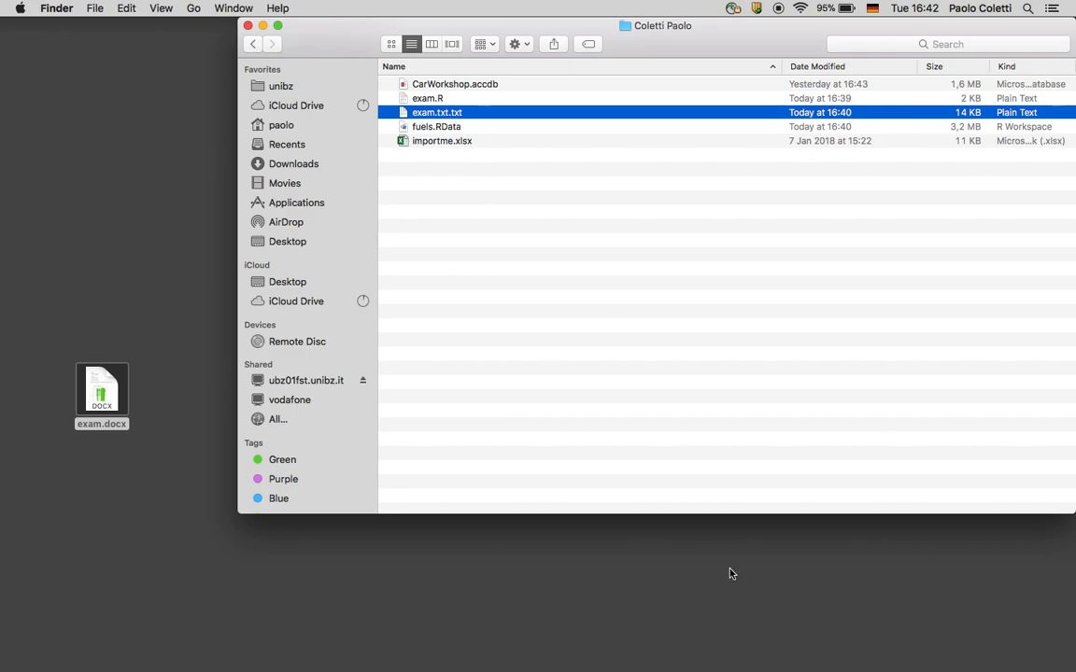
pyautogui.hotkey('ctrl', 'Up')
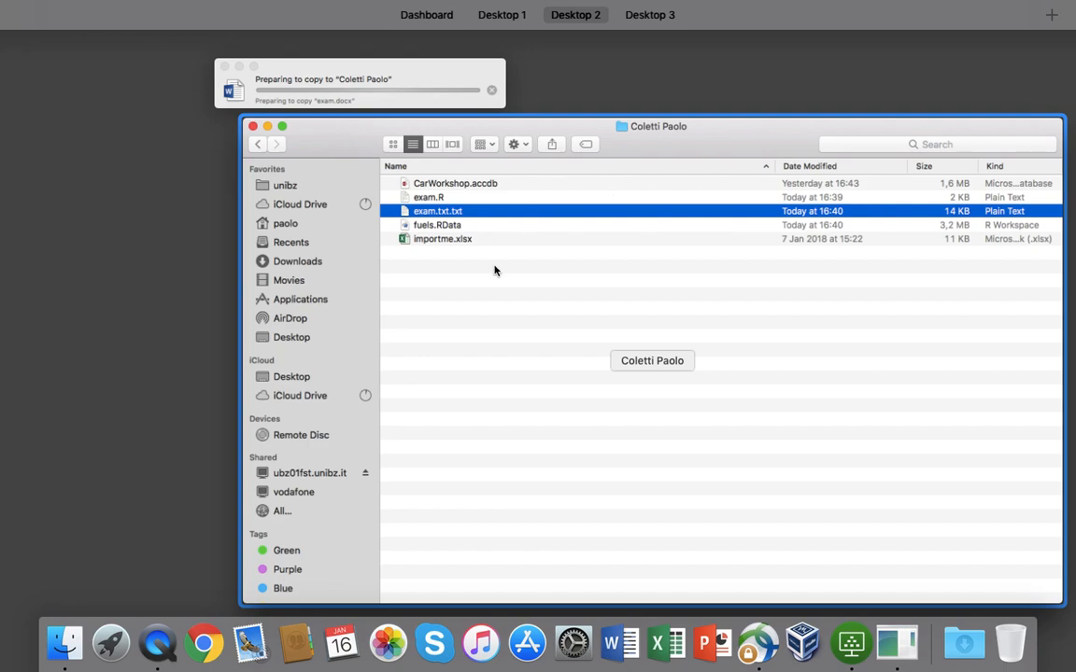